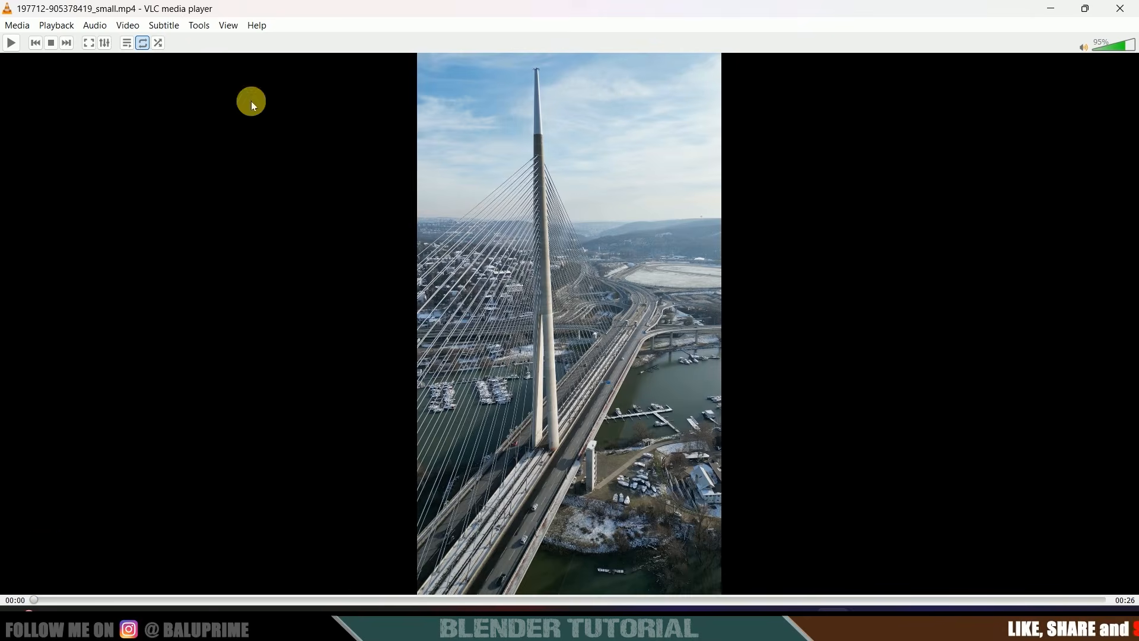
Show the player's video options with the snapshot command, and close the bridge video in VLC.
{"action": "left_click", "coordinate": [126, 25]}
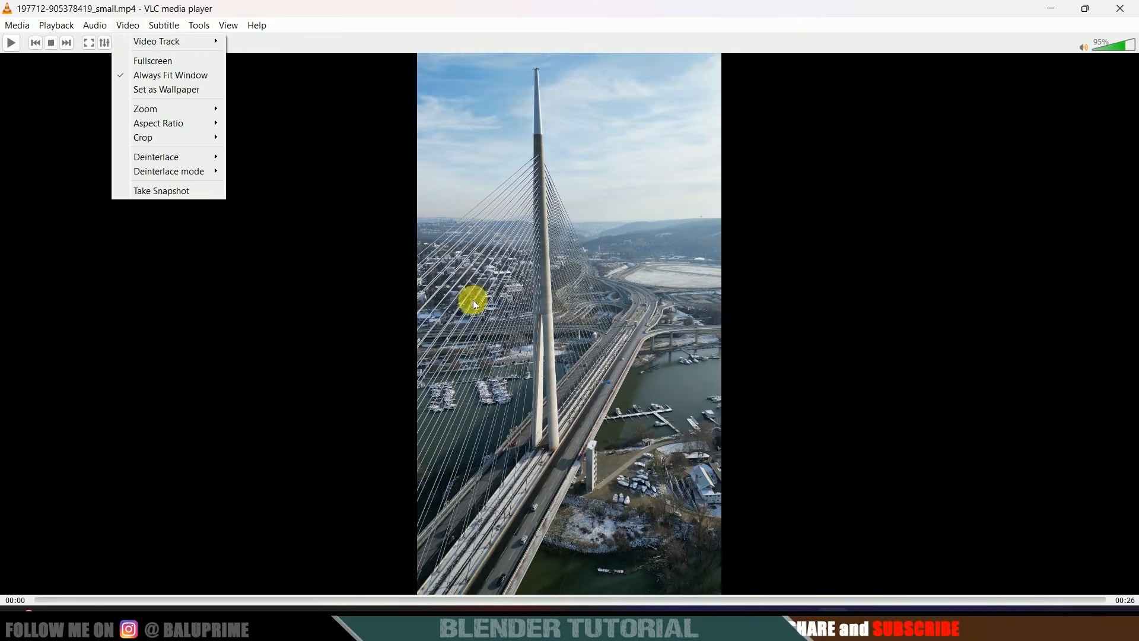
{"action": "left_click", "coordinate": [1121, 9]}
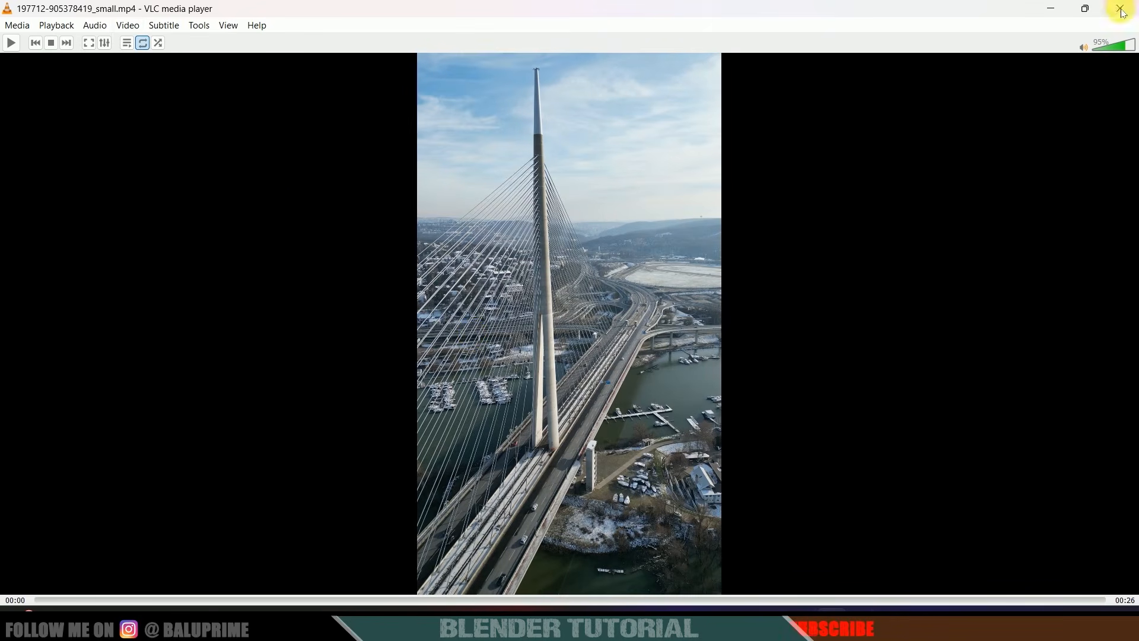
{"action": "left_click", "coordinate": [1127, 7]}
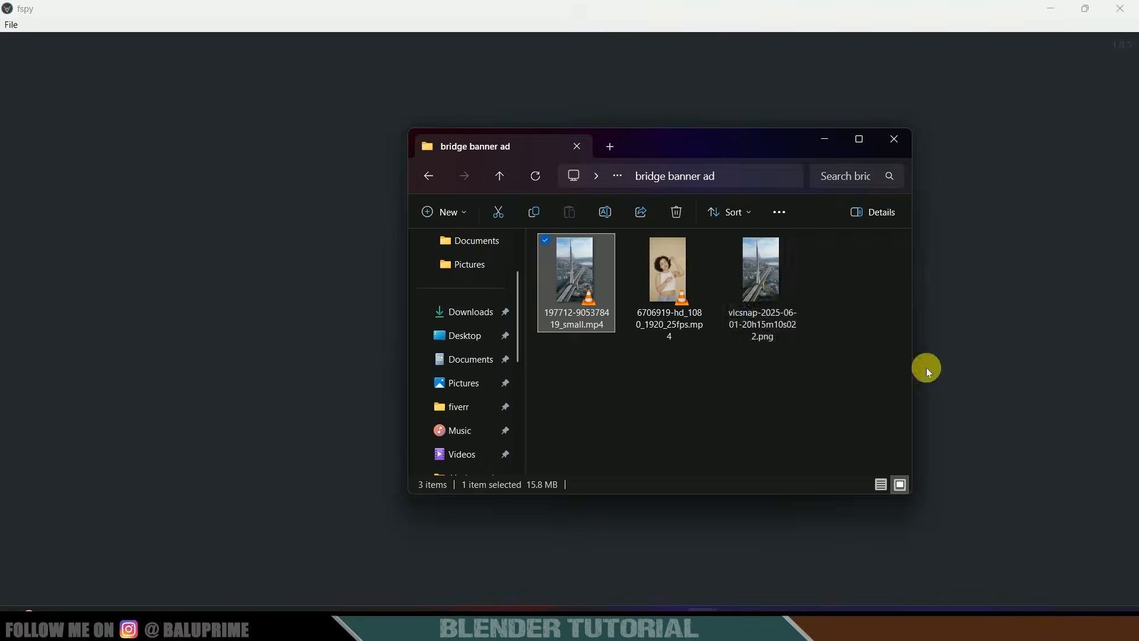
Load the vlcsnap PNG from the bridge banner ad folder into fSpy and close the file window.
{"action": "left_click", "coordinate": [757, 294]}
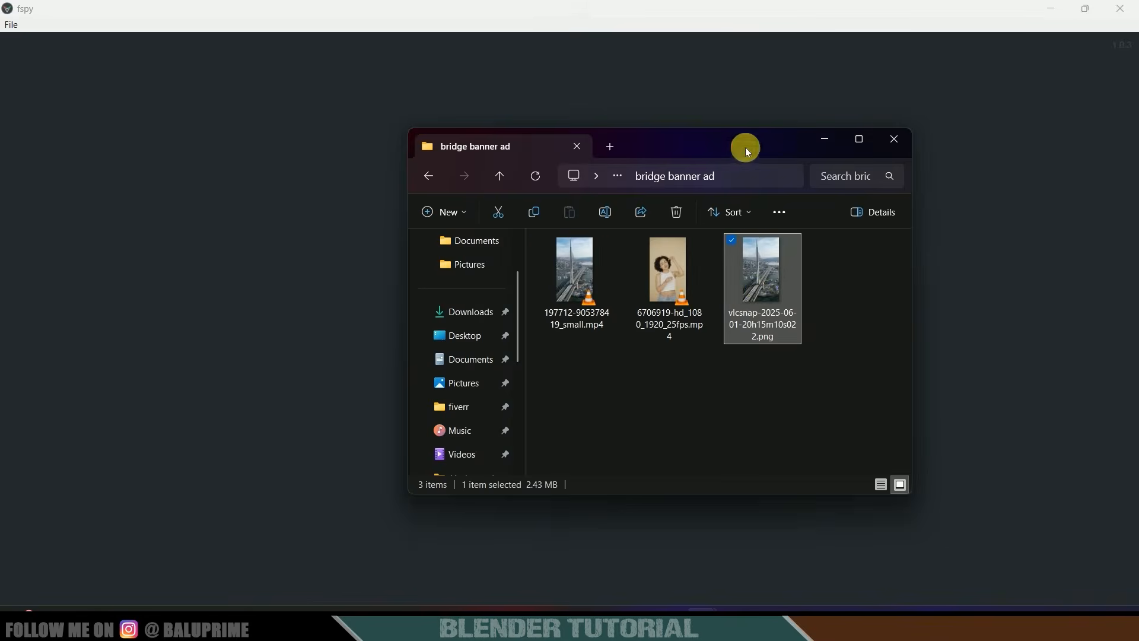
{"action": "left_click_drag", "start_coordinate": [748, 152], "coordinate": [840, 152]}
{"action": "left_click_drag", "start_coordinate": [856, 289], "coordinate": [378, 363]}
{"action": "left_click", "coordinate": [918, 139]}
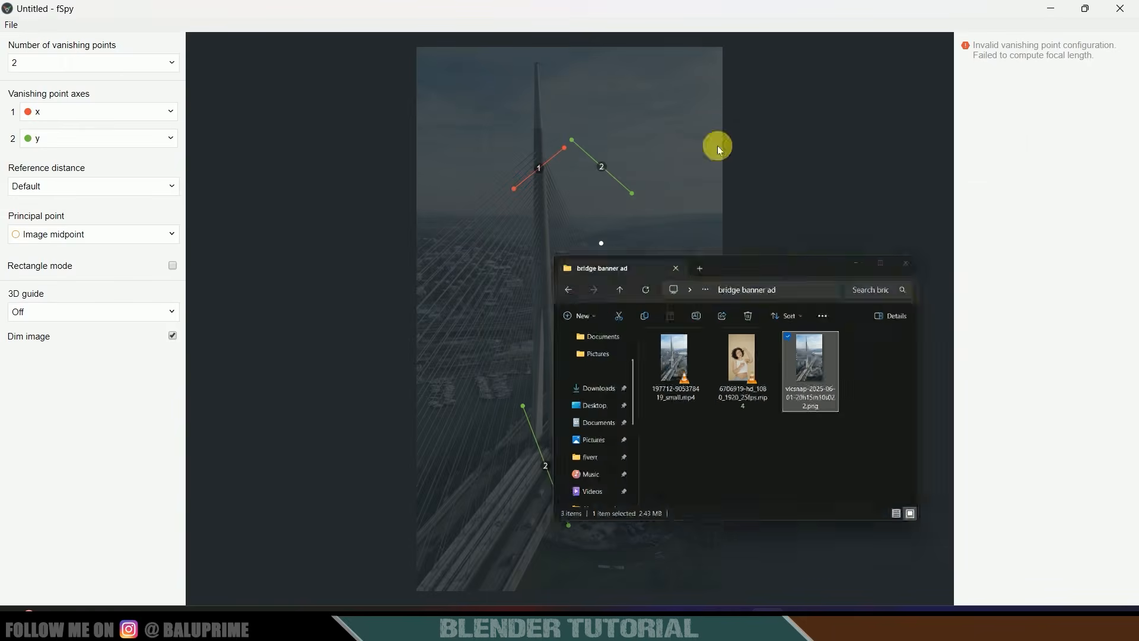
Keep the number of vanishing points at 2 and set the second vanishing point axis to z.
{"action": "left_click", "coordinate": [118, 71]}
{"action": "left_click", "coordinate": [37, 93]}
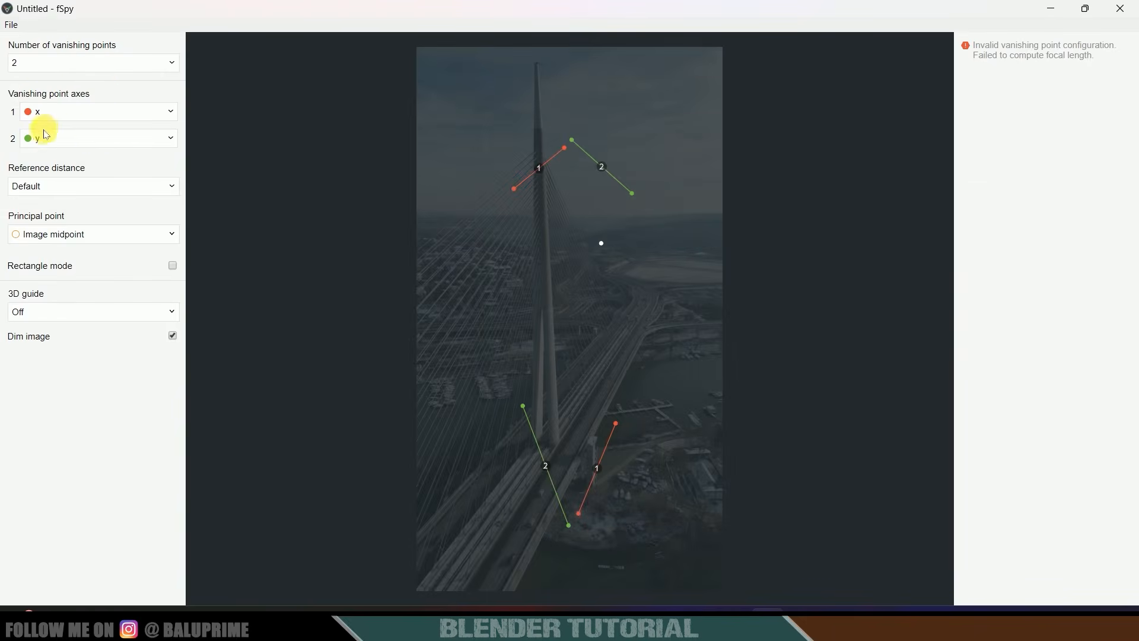
{"action": "left_click", "coordinate": [69, 138]}
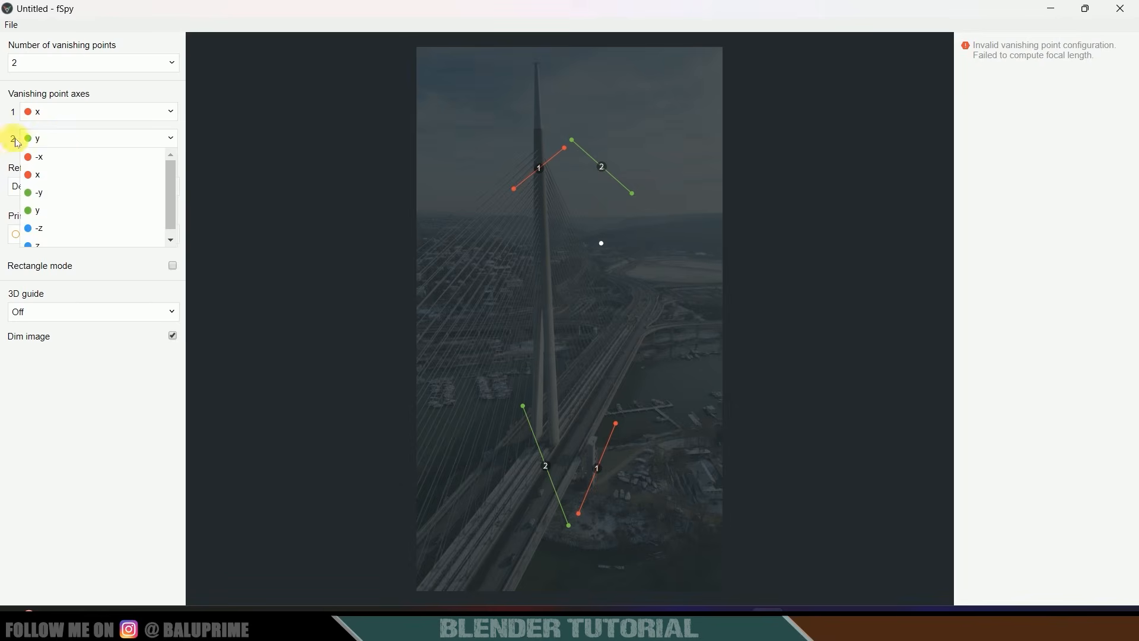
{"action": "scroll", "coordinate": [101, 187], "scroll_direction": "down", "scroll_amount": 1}
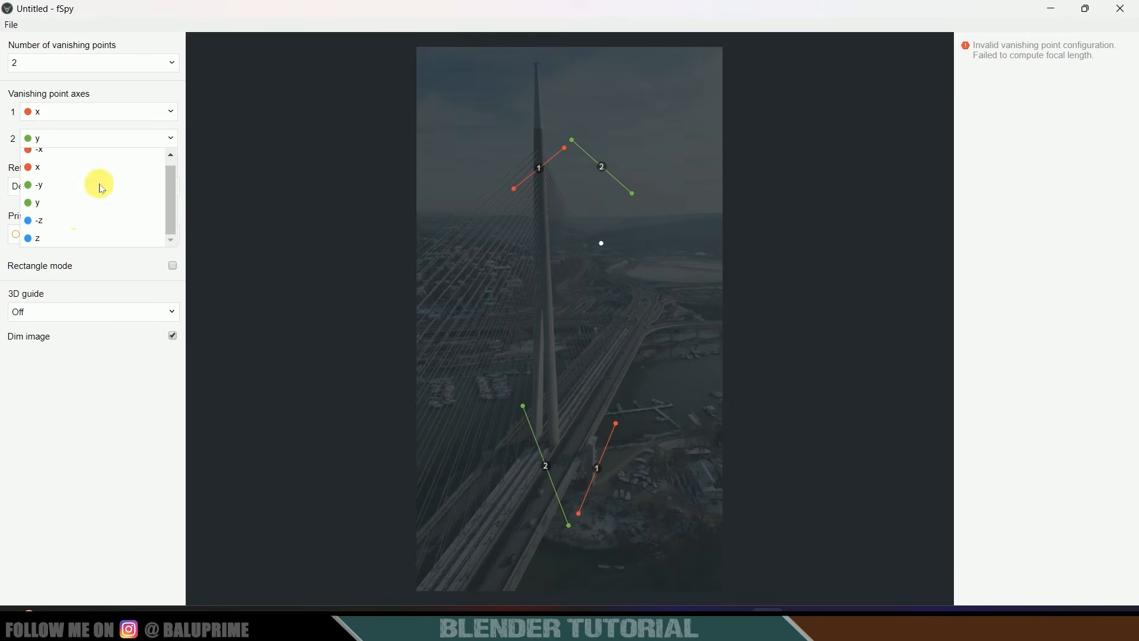
{"action": "left_click", "coordinate": [46, 238]}
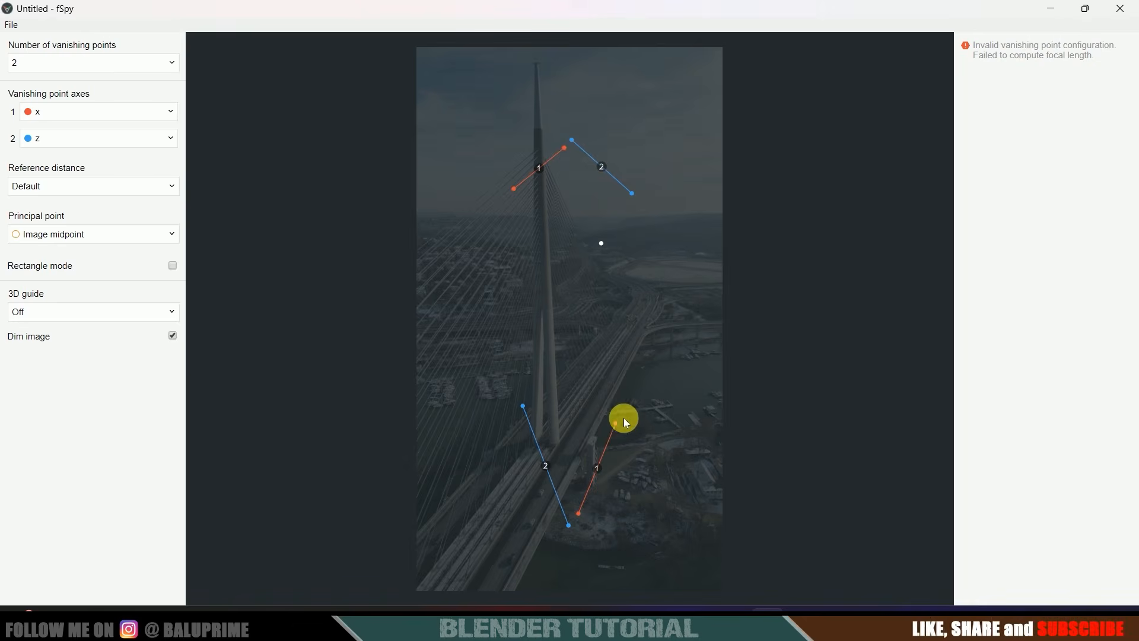
Align the two x-axis vanishing lines with the opposite edges of the bridge deck running into the distance.
{"action": "left_click_drag", "start_coordinate": [617, 426], "coordinate": [651, 295]}
{"action": "left_click_drag", "start_coordinate": [578, 524], "coordinate": [494, 585]}
{"action": "left_click_drag", "start_coordinate": [560, 153], "coordinate": [596, 366]}
{"action": "left_click_drag", "start_coordinate": [506, 211], "coordinate": [447, 512]}
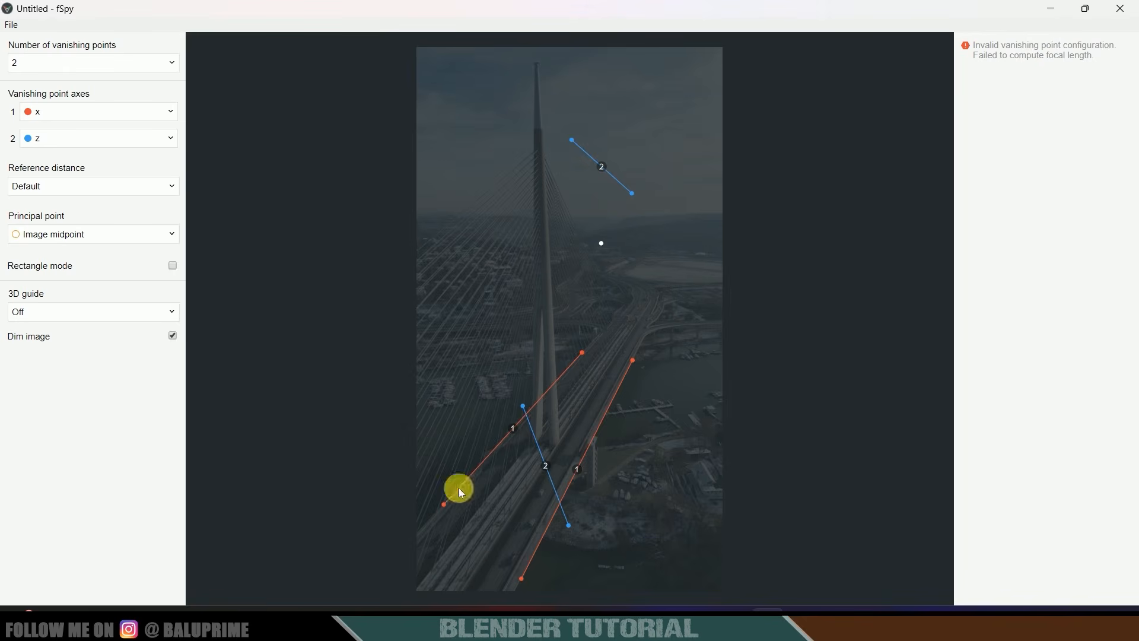
Align the second vanishing point's lines vertically, one along the tall bridge pylon and one along the small tower beside the deck.
{"action": "left_click_drag", "start_coordinate": [630, 194], "coordinate": [563, 511]}
{"action": "left_click_drag", "start_coordinate": [573, 141], "coordinate": [594, 446]}
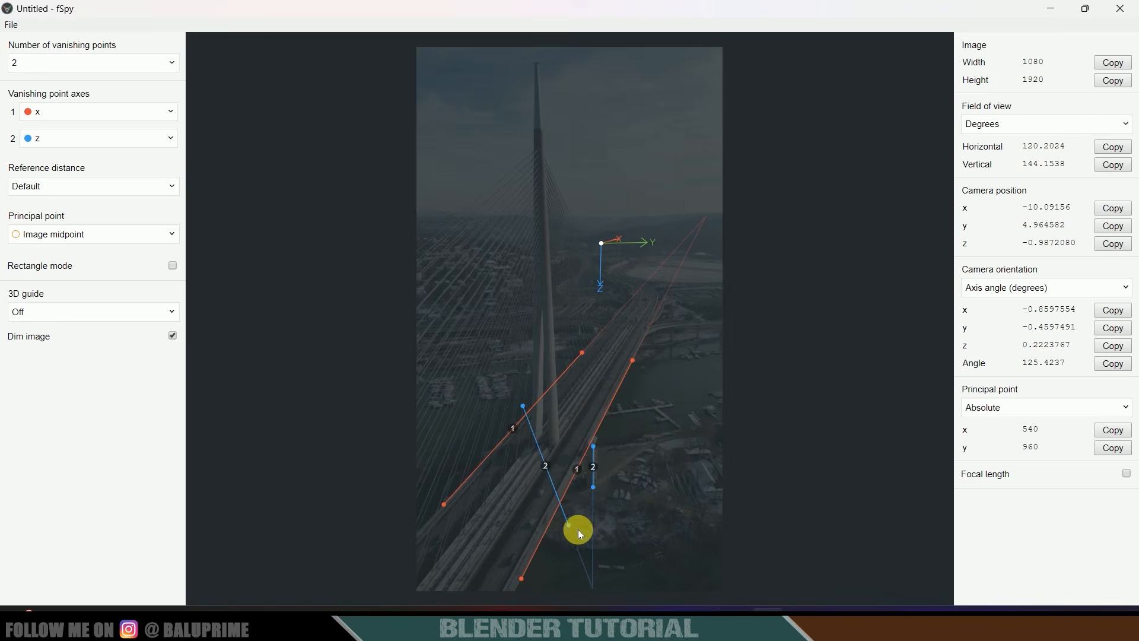
{"action": "left_click_drag", "start_coordinate": [579, 532], "coordinate": [549, 522]}
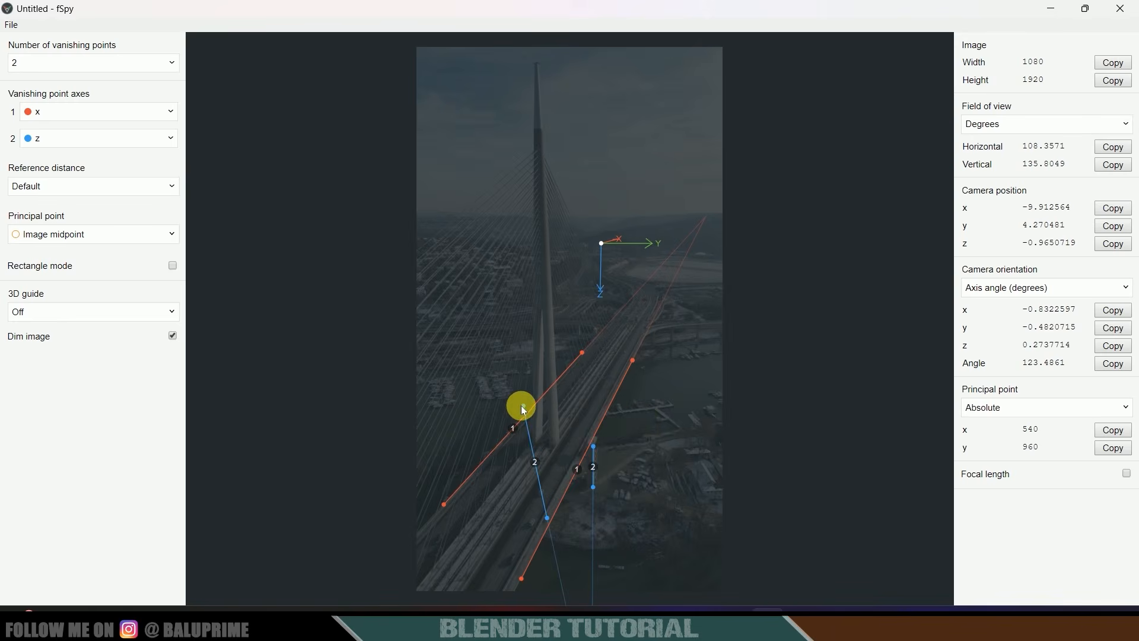
{"action": "left_click_drag", "start_coordinate": [523, 410], "coordinate": [549, 42]}
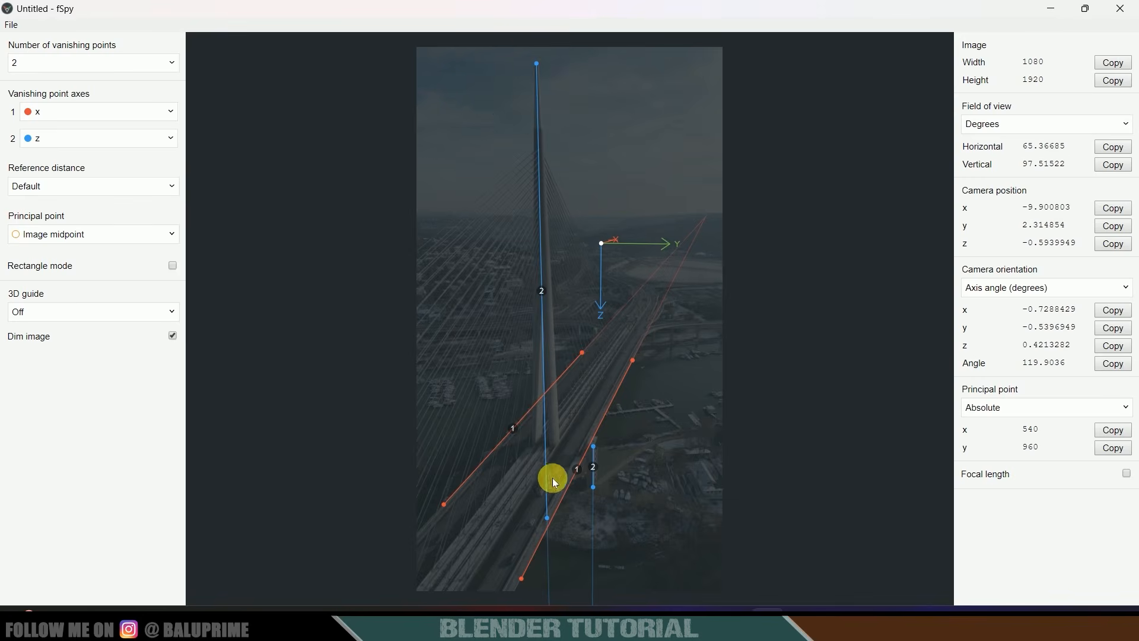
{"action": "left_click_drag", "start_coordinate": [548, 514], "coordinate": [539, 34]}
Set the second vanishing point axis to -z and place the origin at the bridge pylon.
{"action": "left_click_drag", "start_coordinate": [601, 243], "coordinate": [570, 276]}
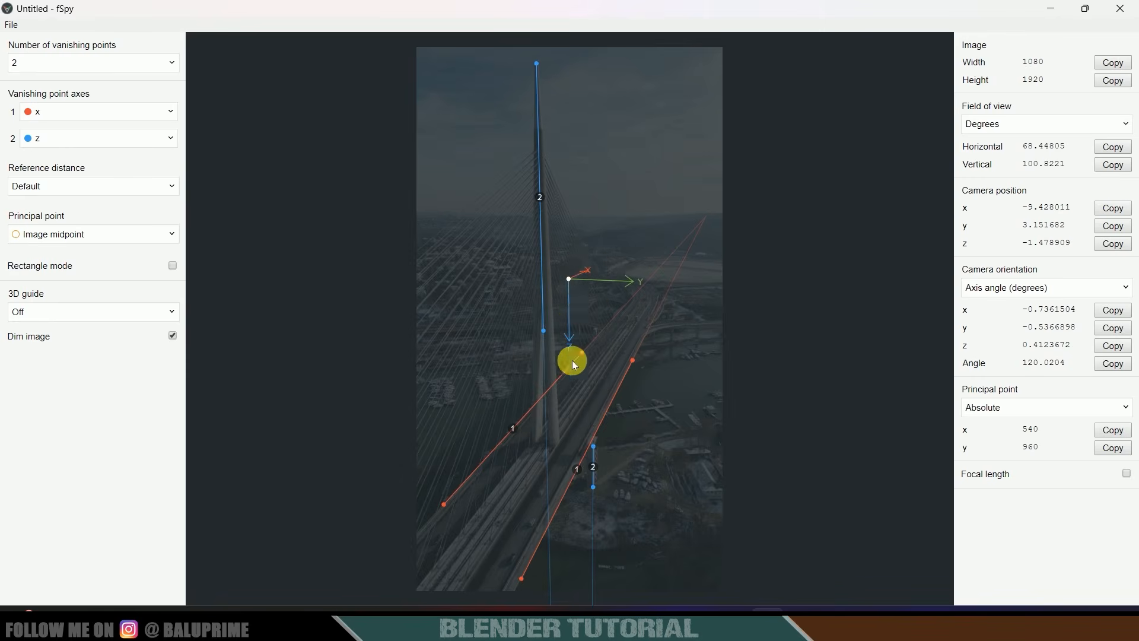
{"action": "left_click", "coordinate": [94, 141]}
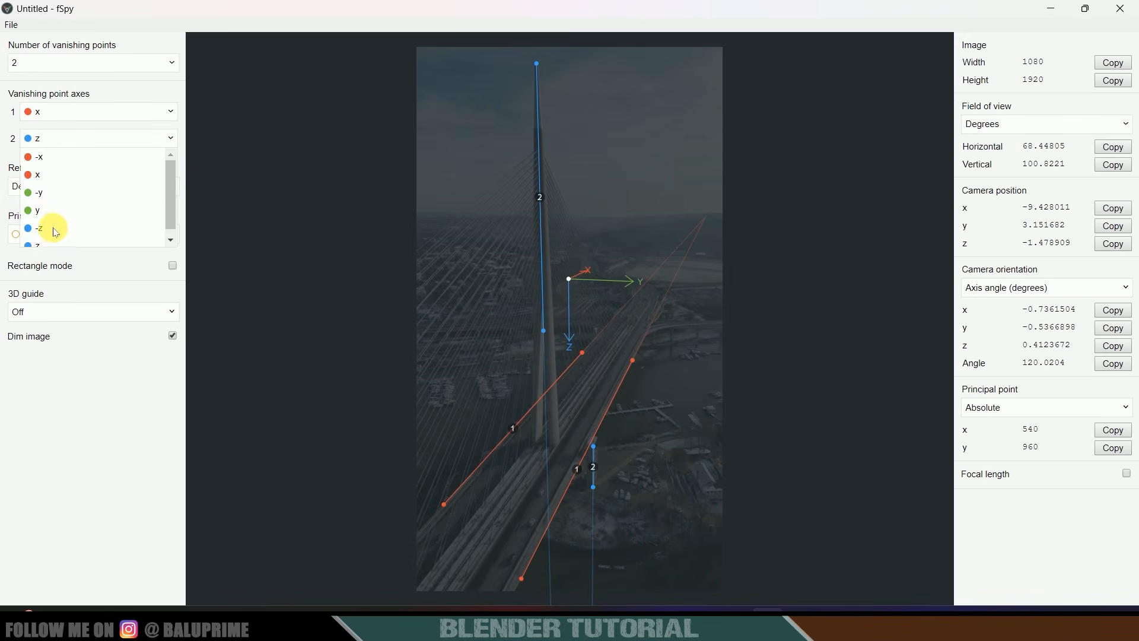
{"action": "left_click", "coordinate": [55, 233]}
{"action": "mouse_move", "coordinate": [566, 283]}
{"action": "left_mouse_down"}
{"action": "mouse_move", "coordinate": [556, 277]}
{"action": "mouse_move", "coordinate": [552, 296]}
{"action": "left_mouse_up"}
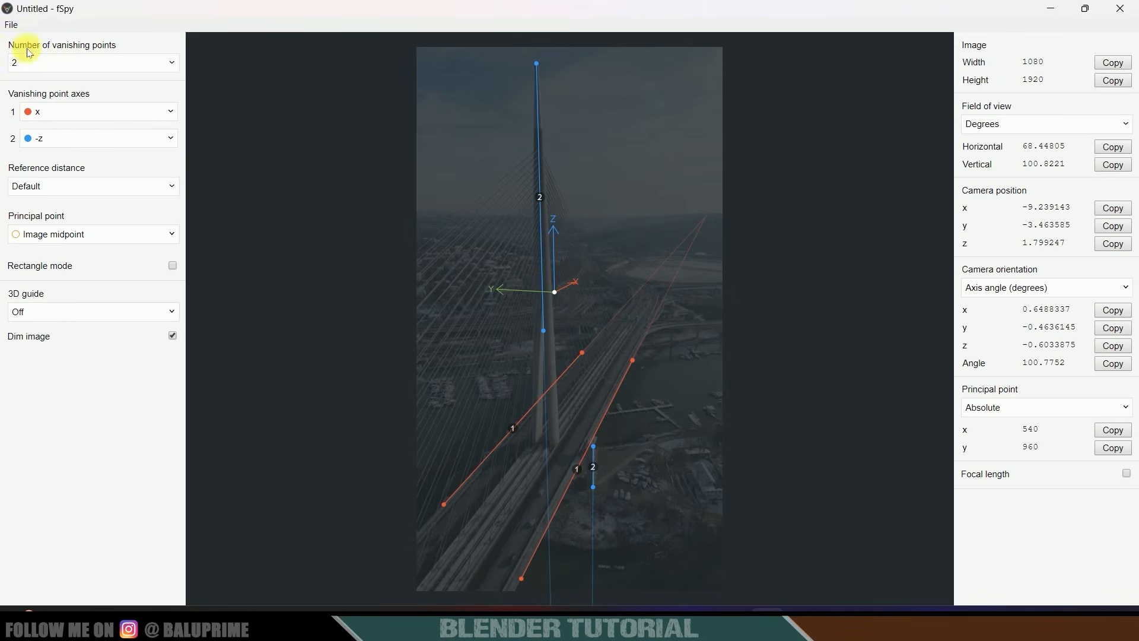
Save the fSpy project as 7777 in the bridge banner ad folder.
{"action": "left_click", "coordinate": [11, 26]}
{"action": "left_click", "coordinate": [25, 129]}
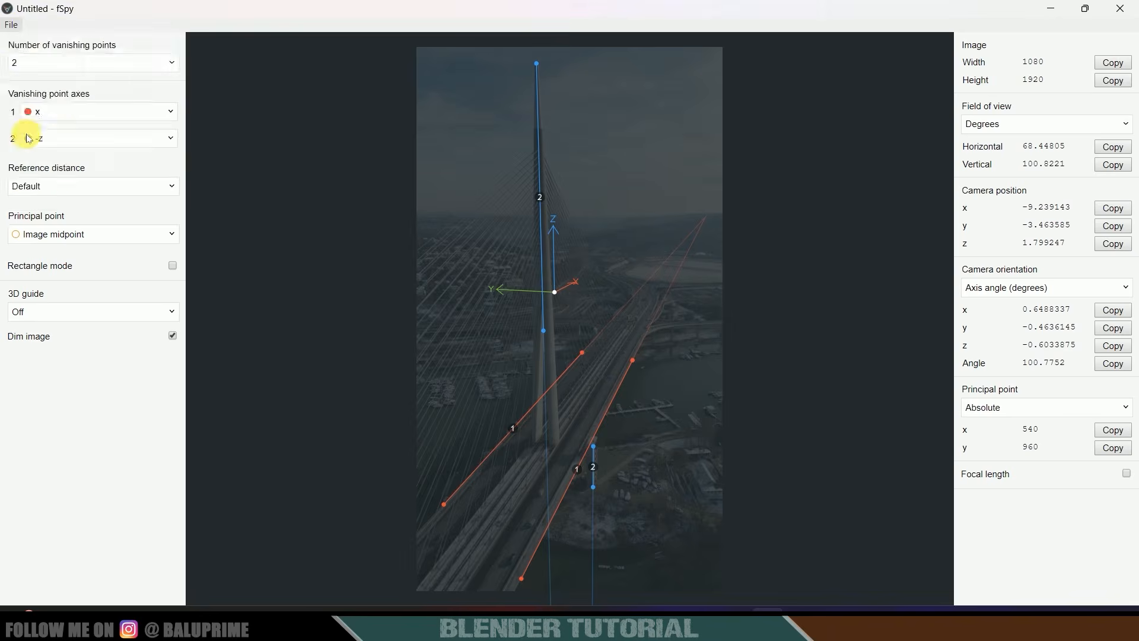
{"action": "type", "text": "7777"}
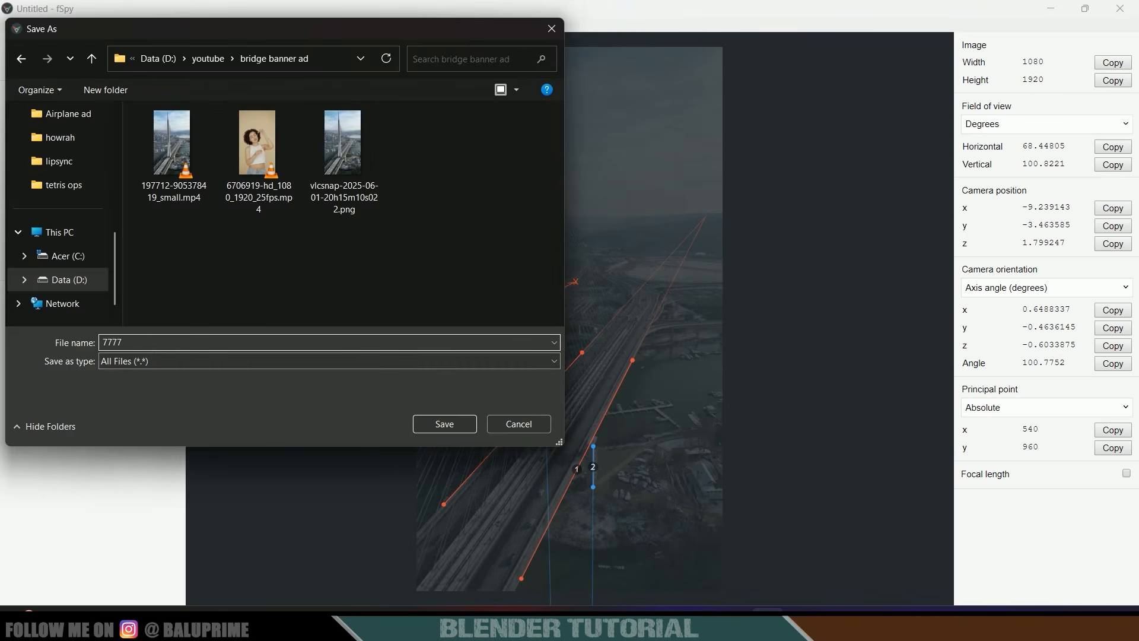
{"action": "key", "text": "Return"}
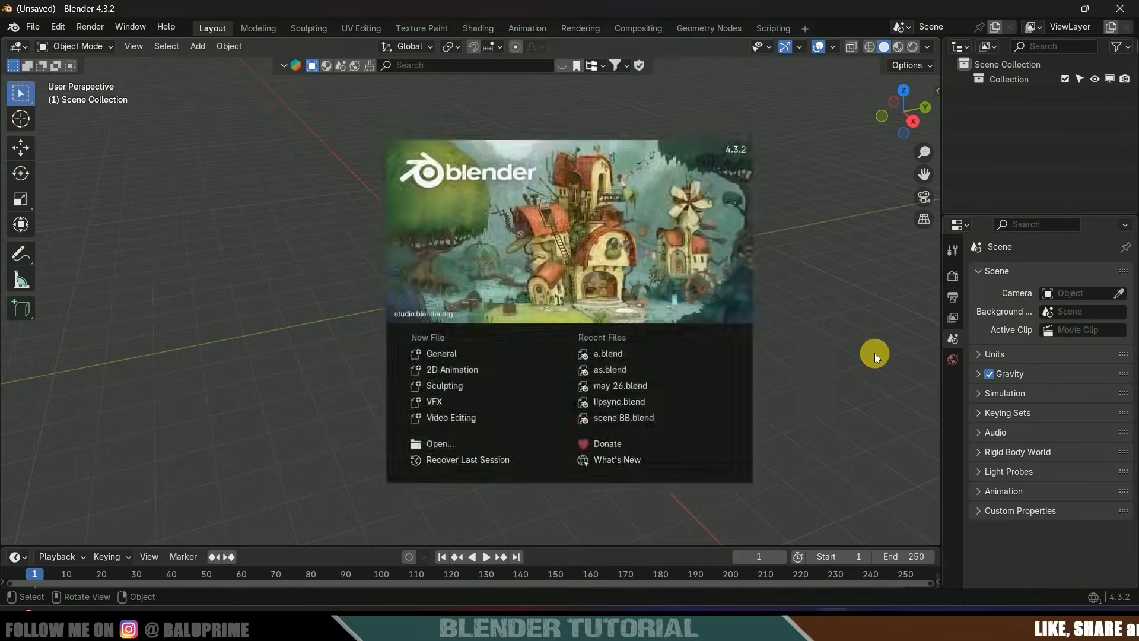
Switch to Blender and import the fSpy project file 7777.fspy into the empty scene.
{"action": "left_click", "coordinate": [874, 353]}
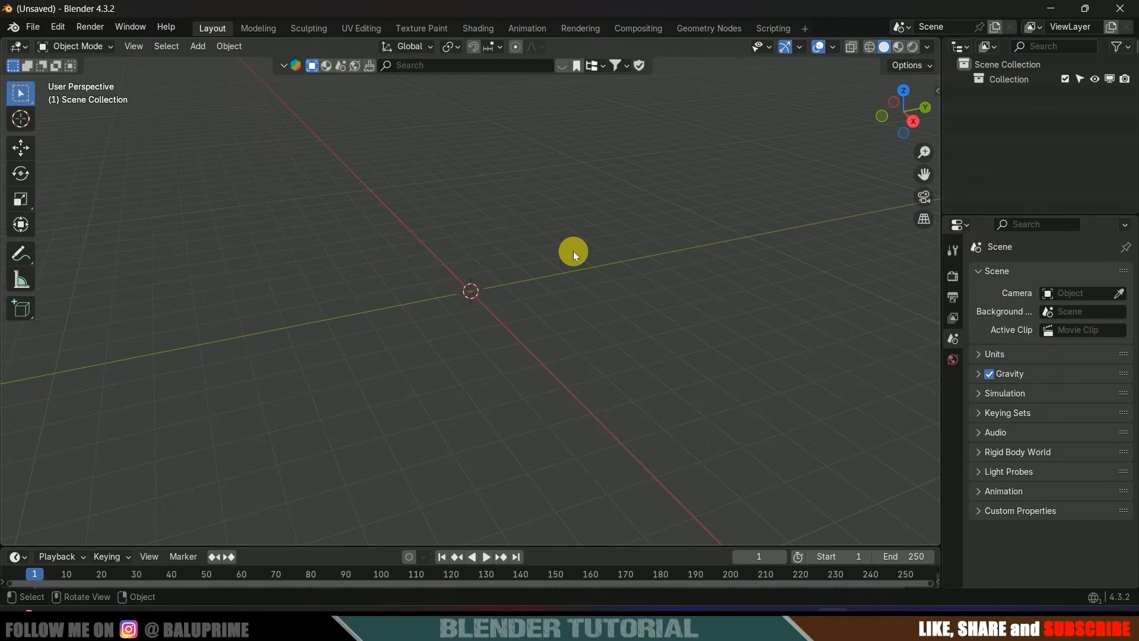
{"action": "left_click", "coordinate": [27, 24]}
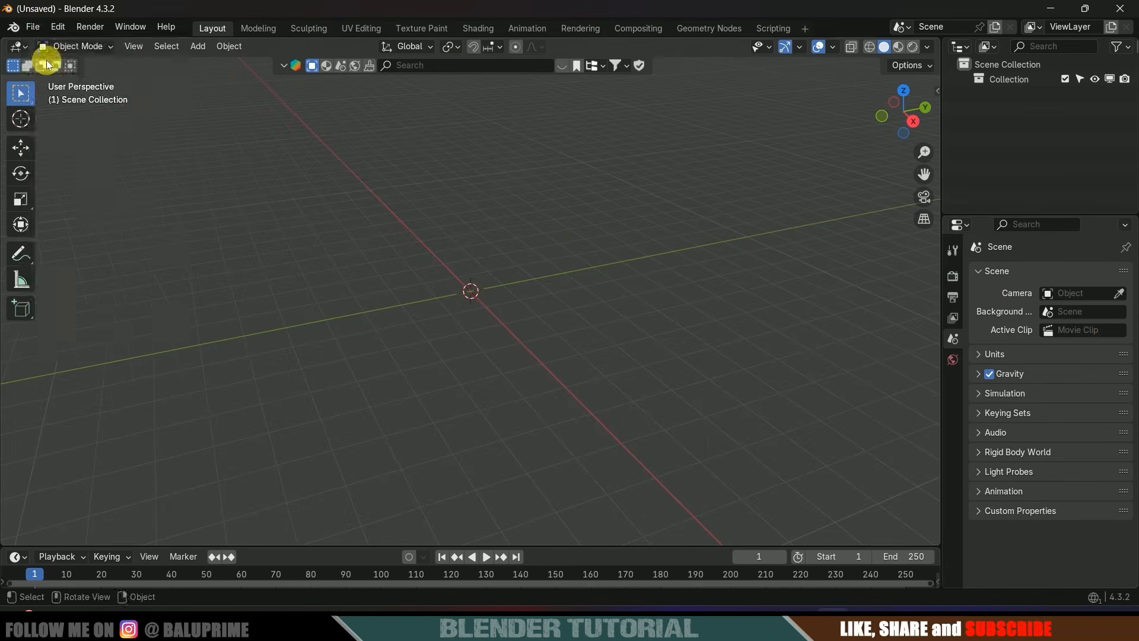
{"action": "left_click", "coordinate": [35, 27]}
{"action": "mouse_move", "coordinate": [73, 235]}
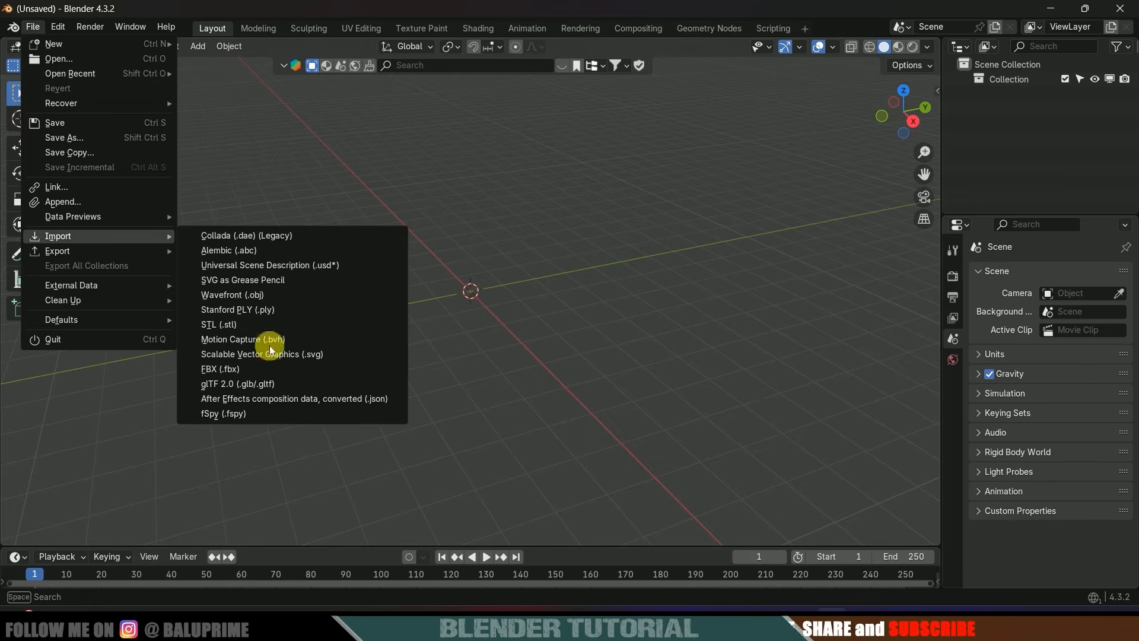
{"action": "left_click", "coordinate": [240, 414]}
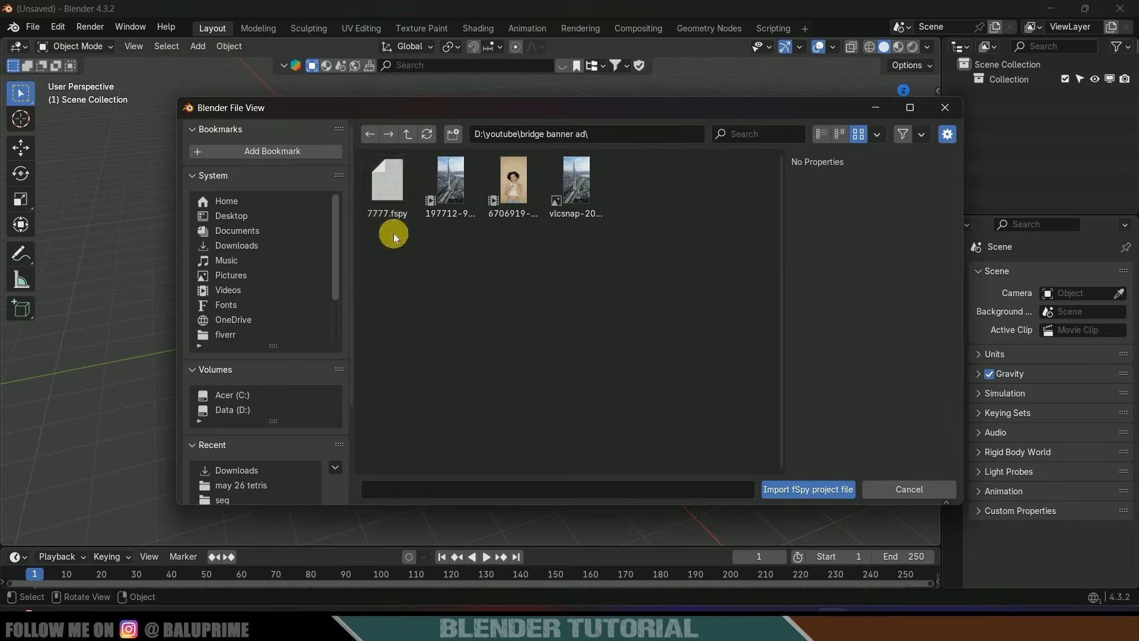
{"action": "left_click", "coordinate": [386, 191]}
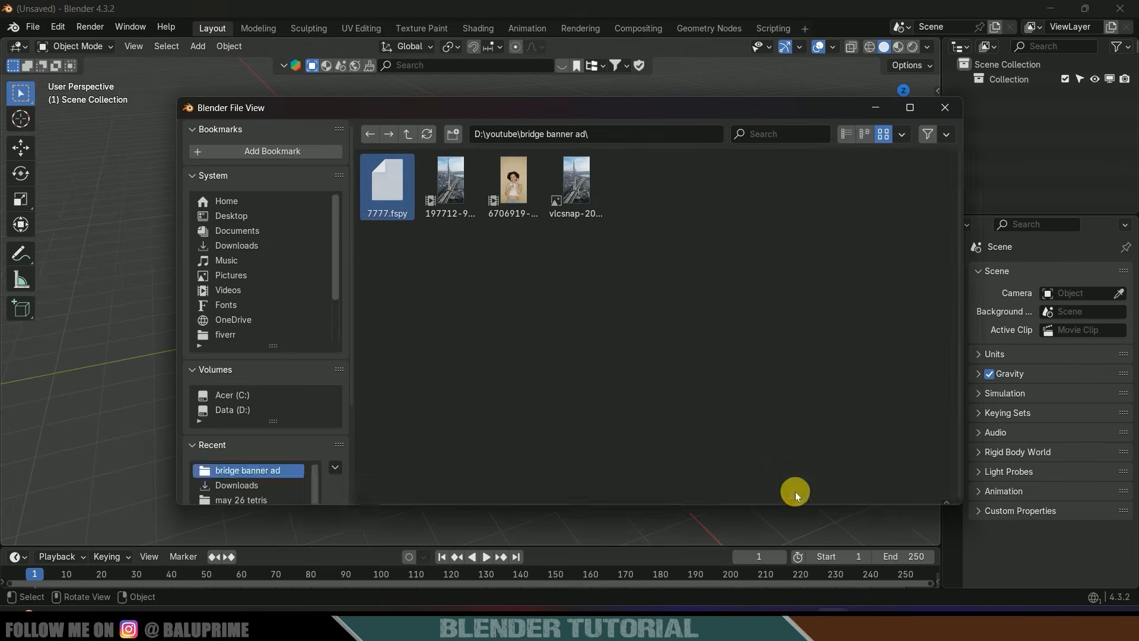
{"action": "left_click", "coordinate": [795, 490]}
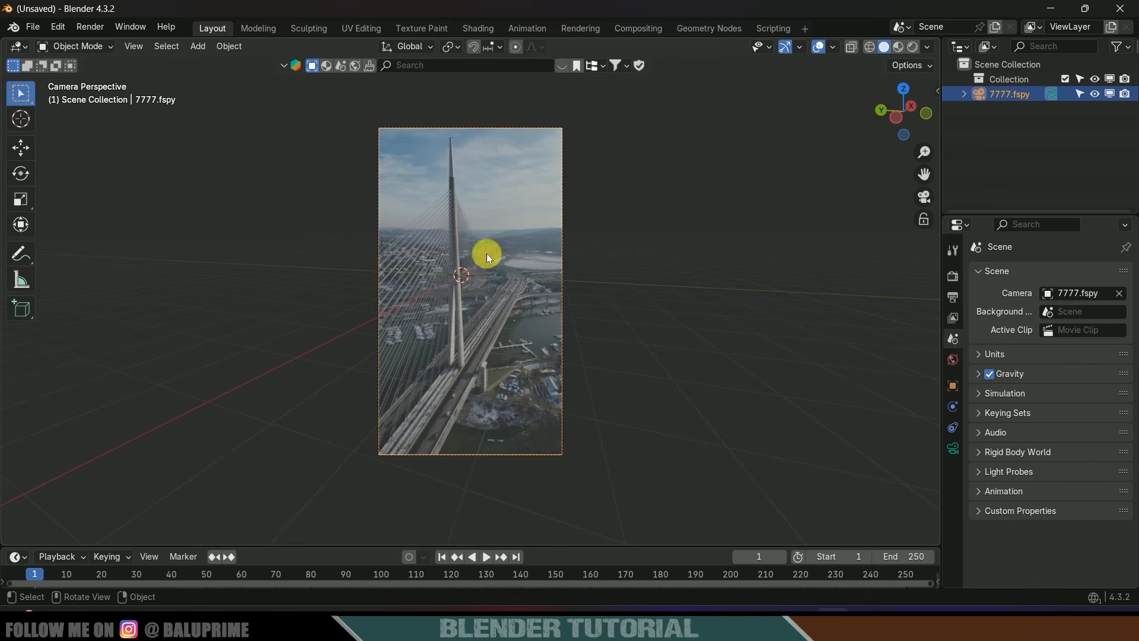
{"action": "left_click", "coordinate": [621, 229]}
{"action": "left_click", "coordinate": [564, 244]}
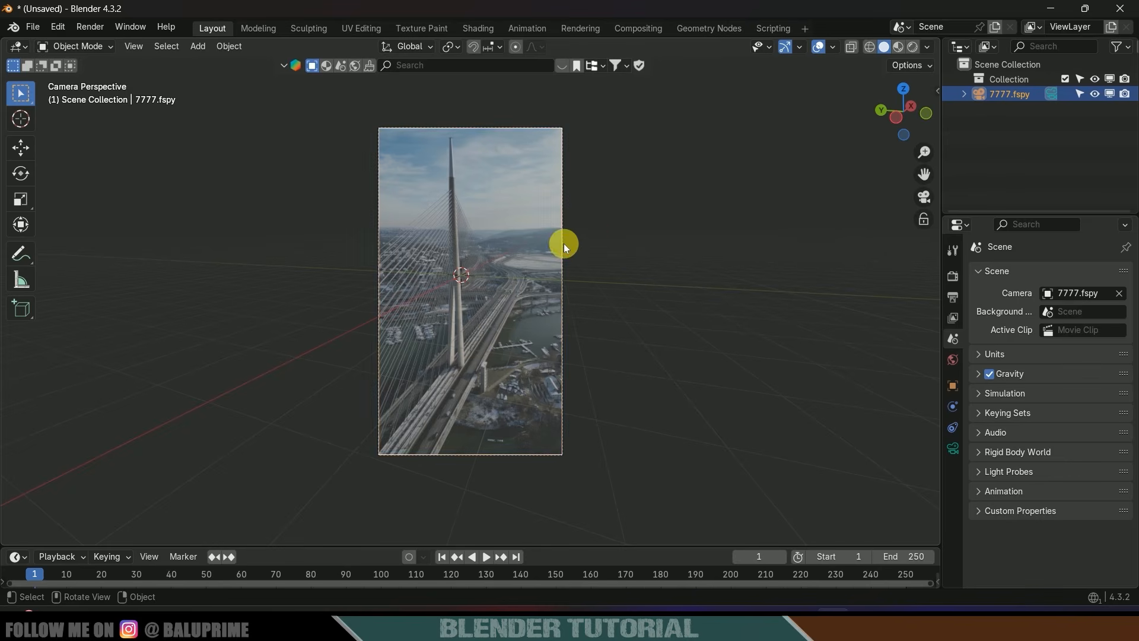
{"action": "left_click", "coordinate": [952, 449]}
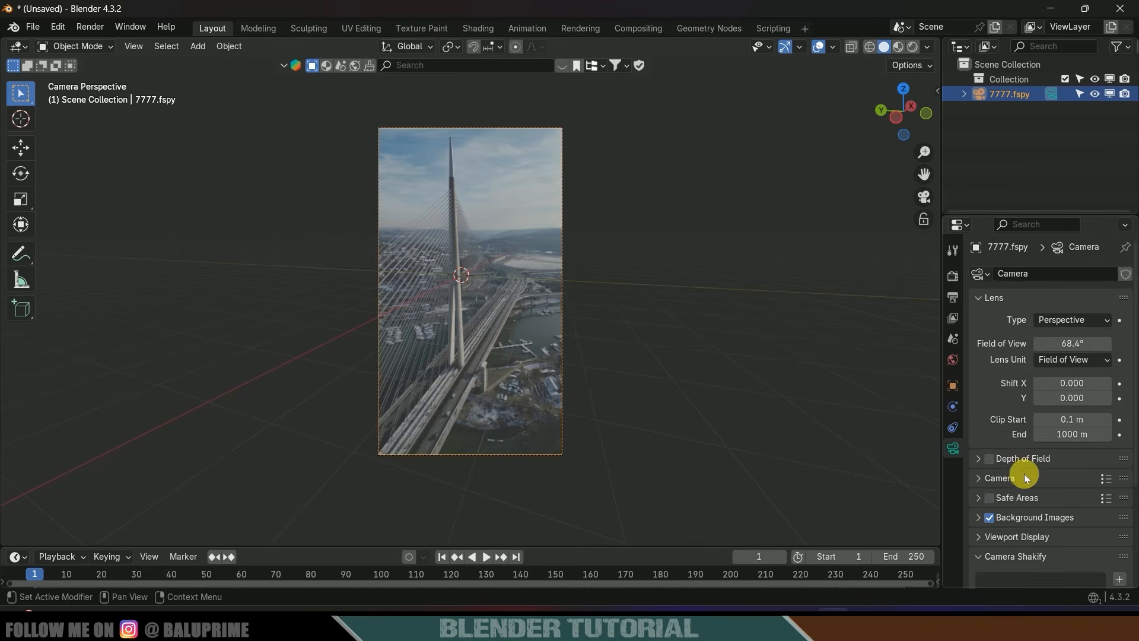
{"action": "scroll", "coordinate": [1026, 427], "scroll_direction": "down", "scroll_amount": 5}
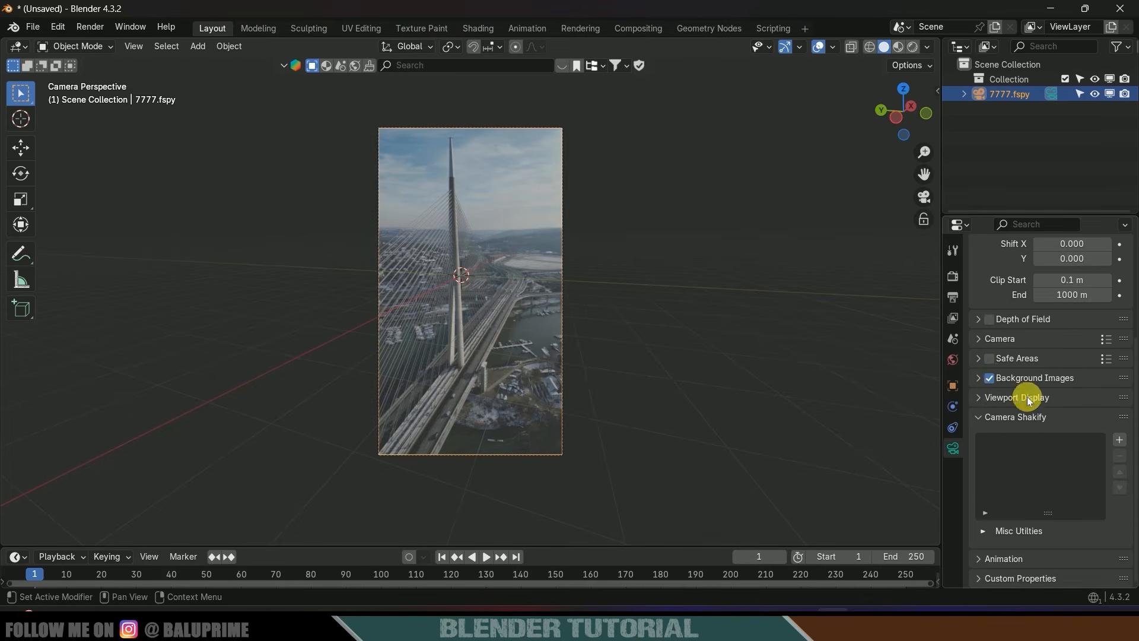
{"action": "left_click", "coordinate": [978, 379]}
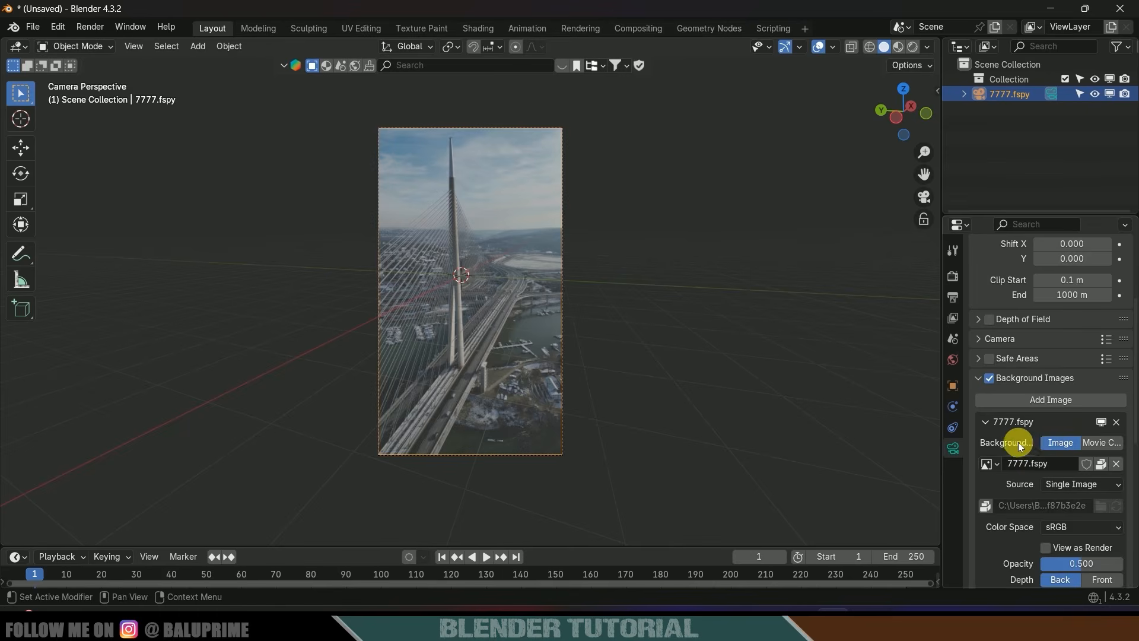
{"action": "left_click", "coordinate": [1101, 443]}
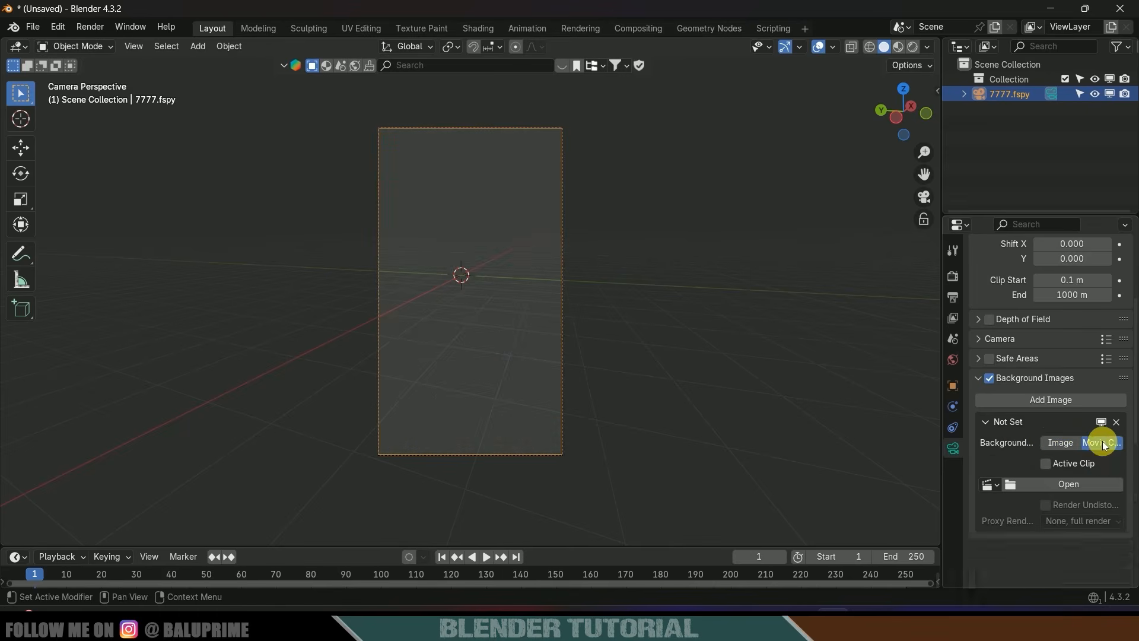
{"action": "left_click", "coordinate": [1062, 484]}
{"action": "left_click", "coordinate": [388, 190]}
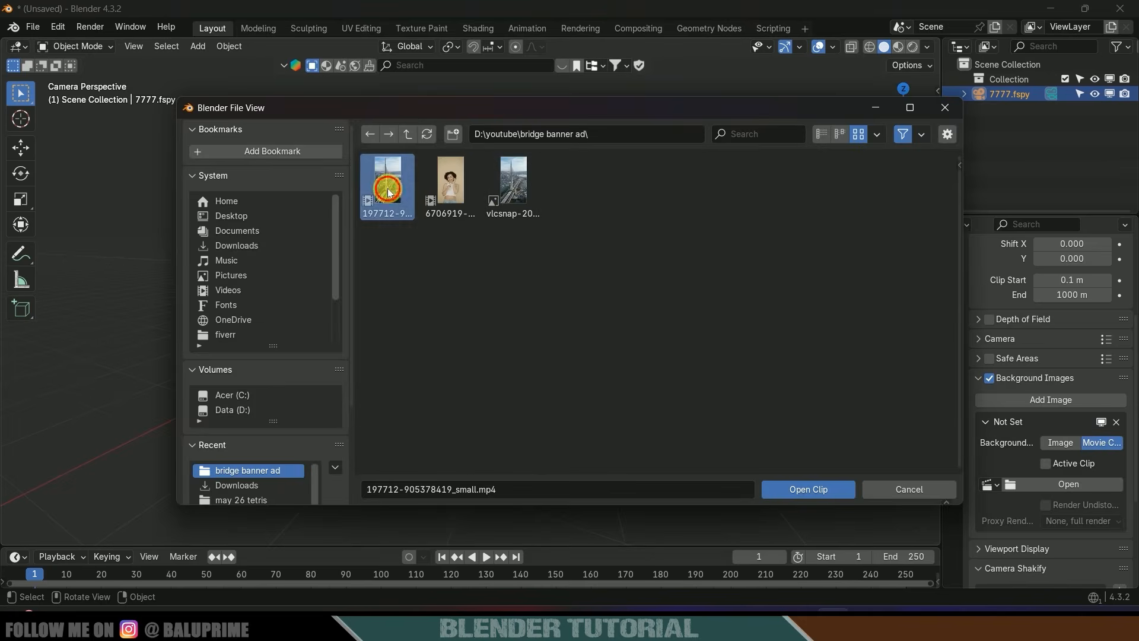
{"action": "left_click", "coordinate": [807, 488]}
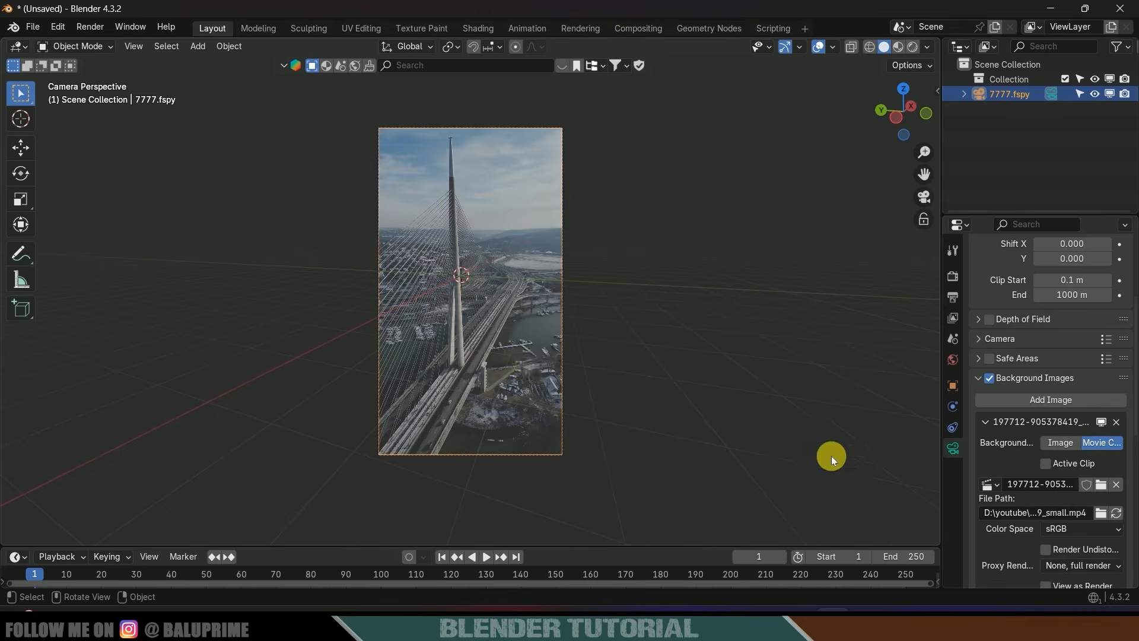
Set the camera background clip's opacity to 1.000.
{"action": "scroll", "coordinate": [1015, 544], "scroll_direction": "down", "scroll_amount": 3}
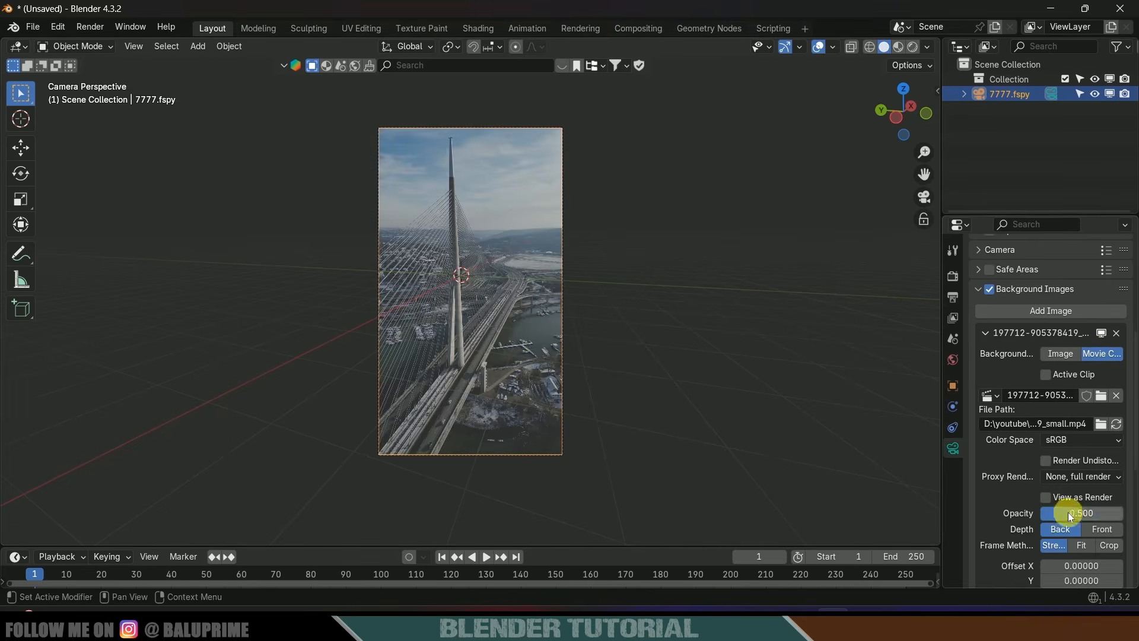
{"action": "left_click_drag", "start_coordinate": [1068, 513], "coordinate": [1118, 512]}
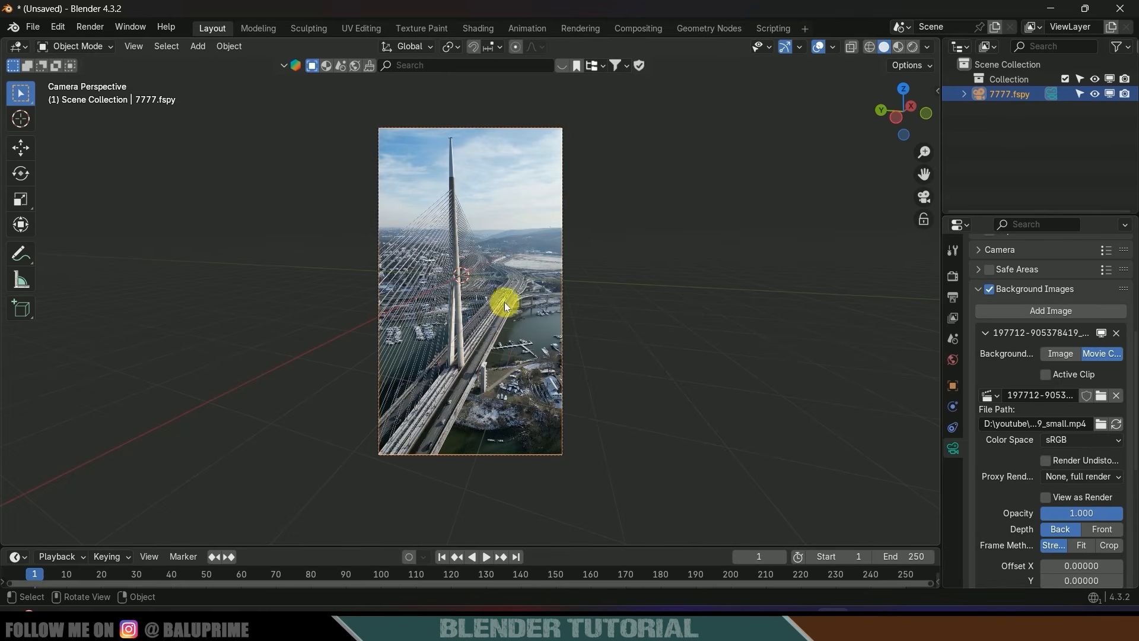
{"action": "scroll", "coordinate": [457, 305], "scroll_direction": "up", "scroll_amount": 1}
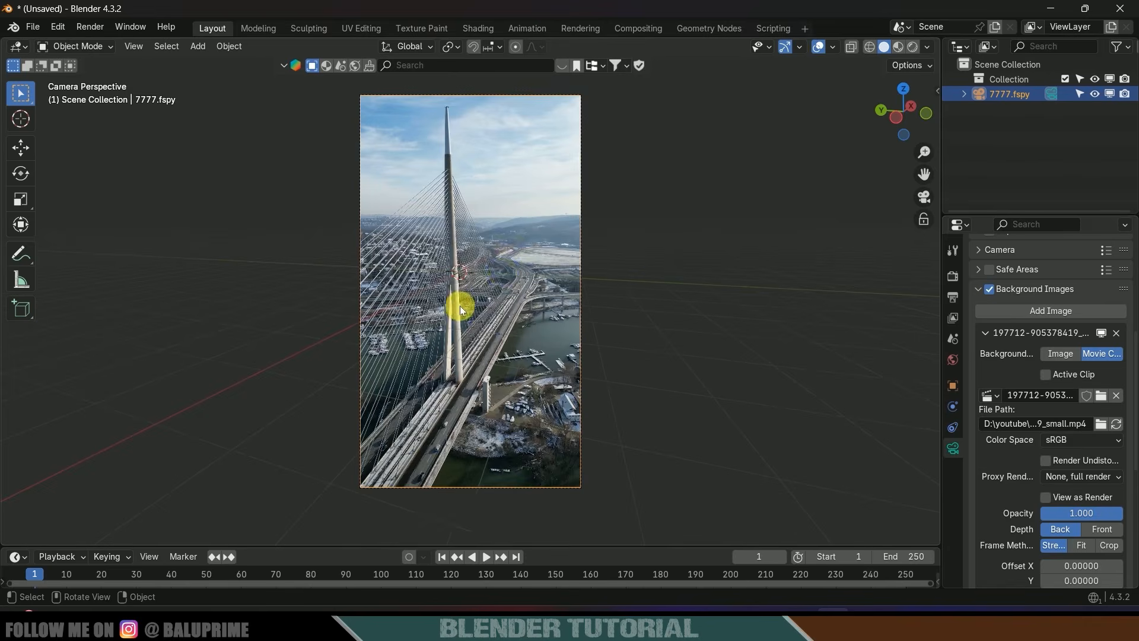
Add a cylinder mesh to the scene and scale it down uniformly to about 0.212 to suit the bridge pylon.
{"action": "key", "text": "shift+a"}
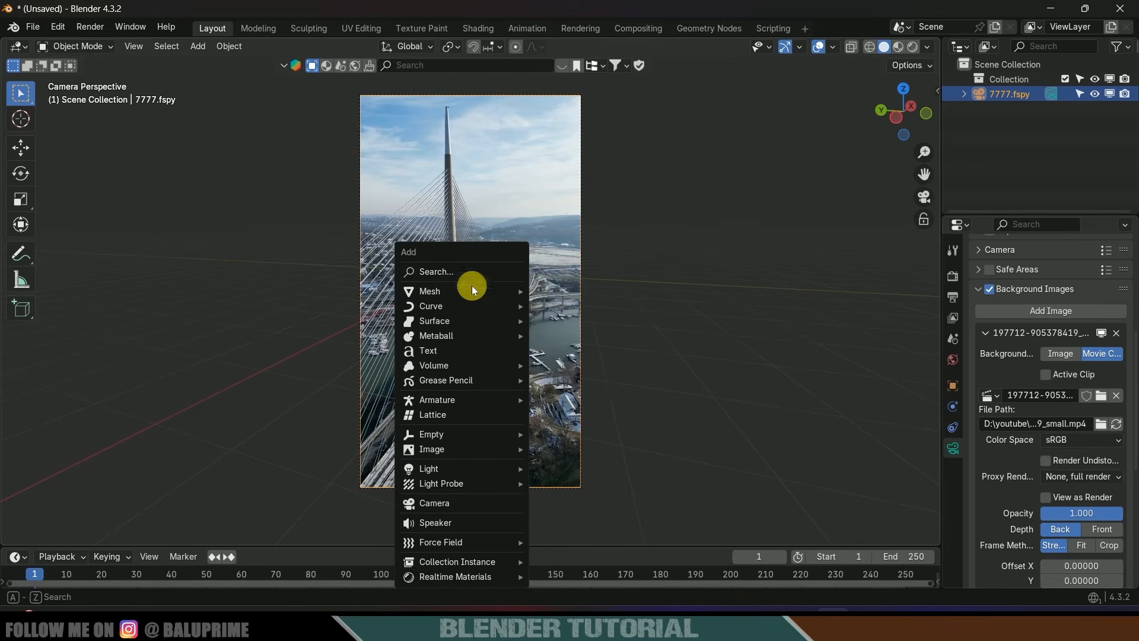
{"action": "mouse_move", "coordinate": [468, 289]}
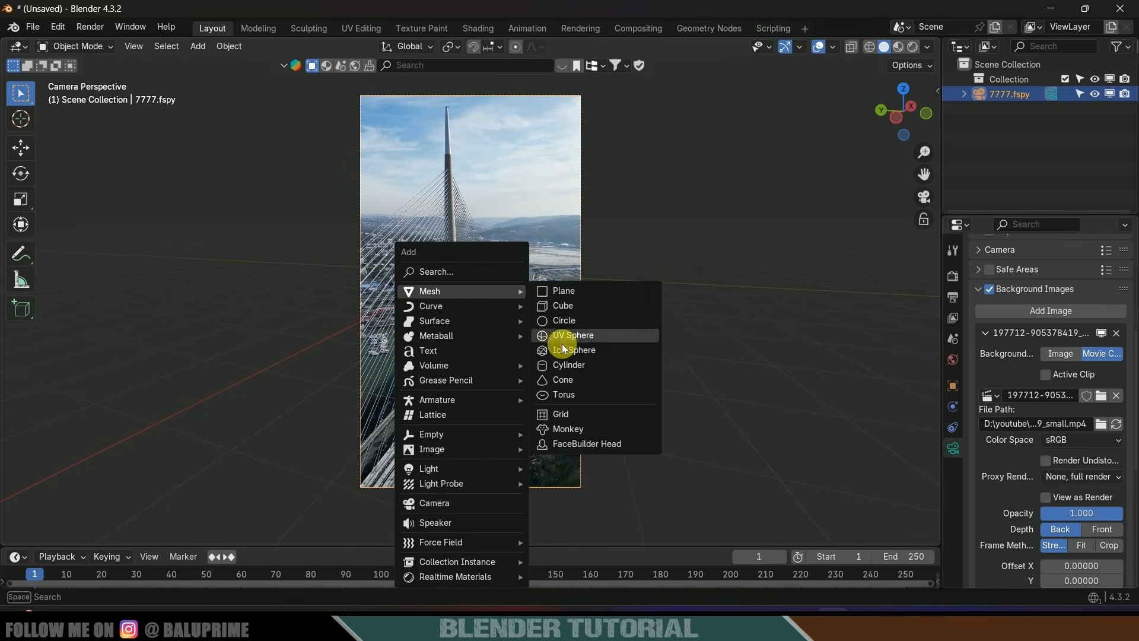
{"action": "left_click", "coordinate": [568, 366]}
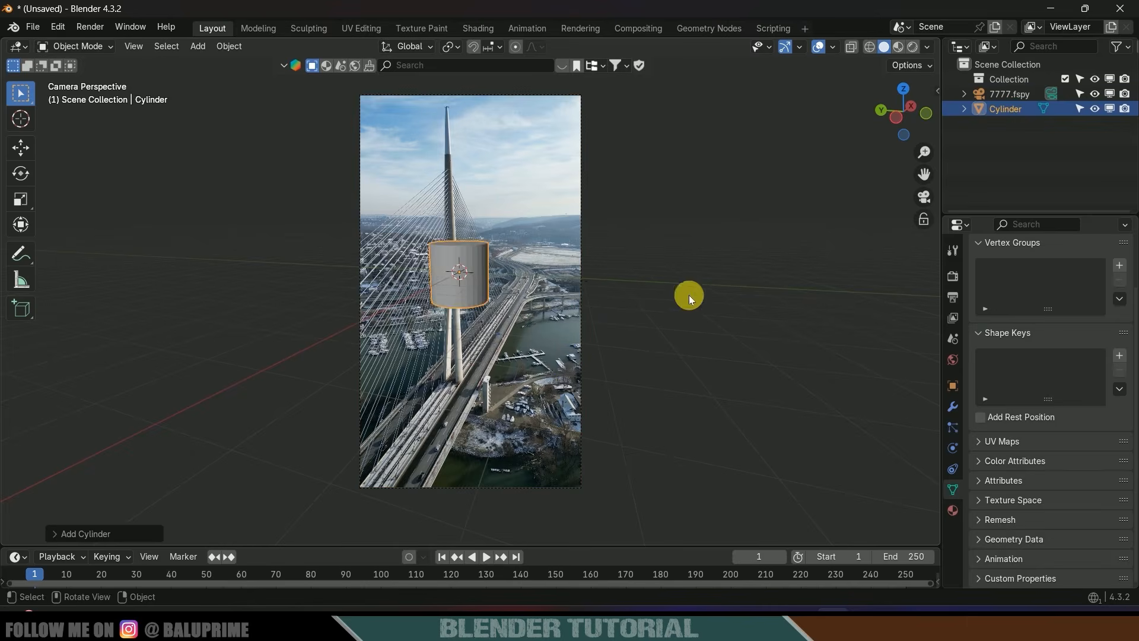
{"action": "key", "text": "s"}
{"action": "left_click", "coordinate": [528, 319]}
Move the cylinder along the Y axis to about 0.259 m so it sits over the bridge pylon.
{"action": "scroll", "coordinate": [530, 320], "scroll_direction": "up", "scroll_amount": 5}
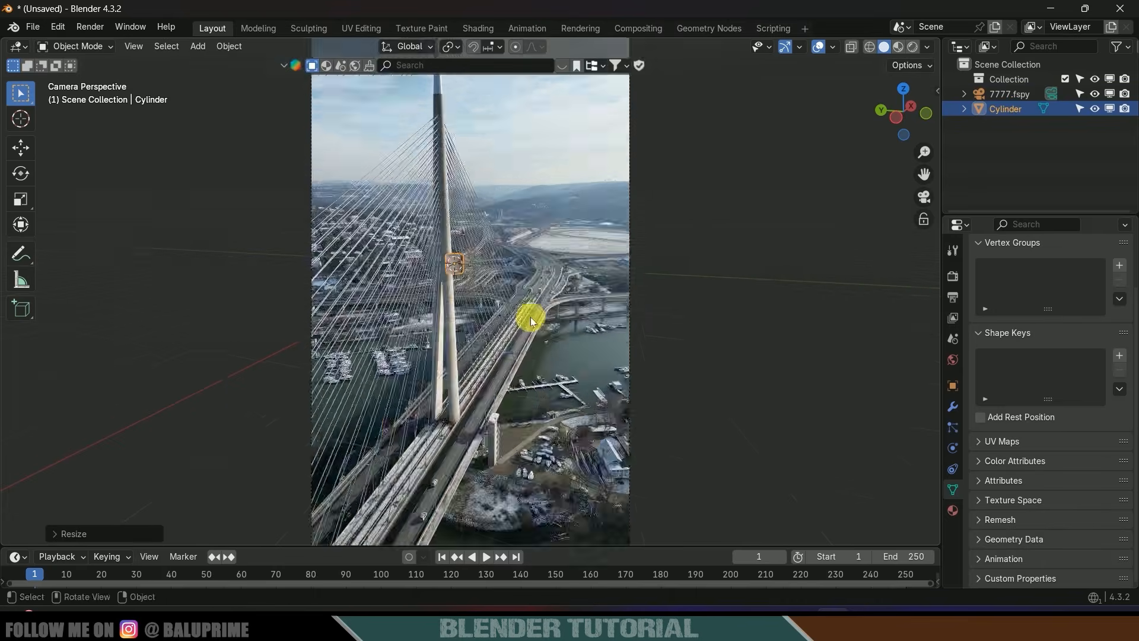
{"action": "middle_click_drag", "start_coordinate": [531, 320], "coordinate": [564, 330], "text": "shift"}
{"action": "left_click", "coordinate": [21, 147]}
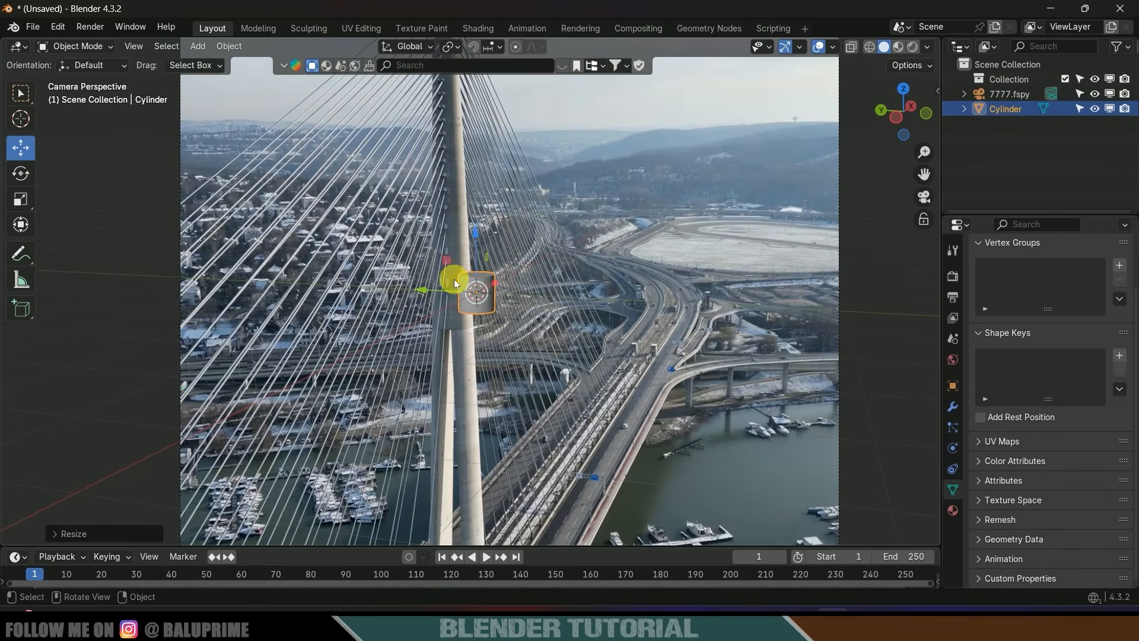
{"action": "left_click_drag", "start_coordinate": [431, 287], "coordinate": [410, 289]}
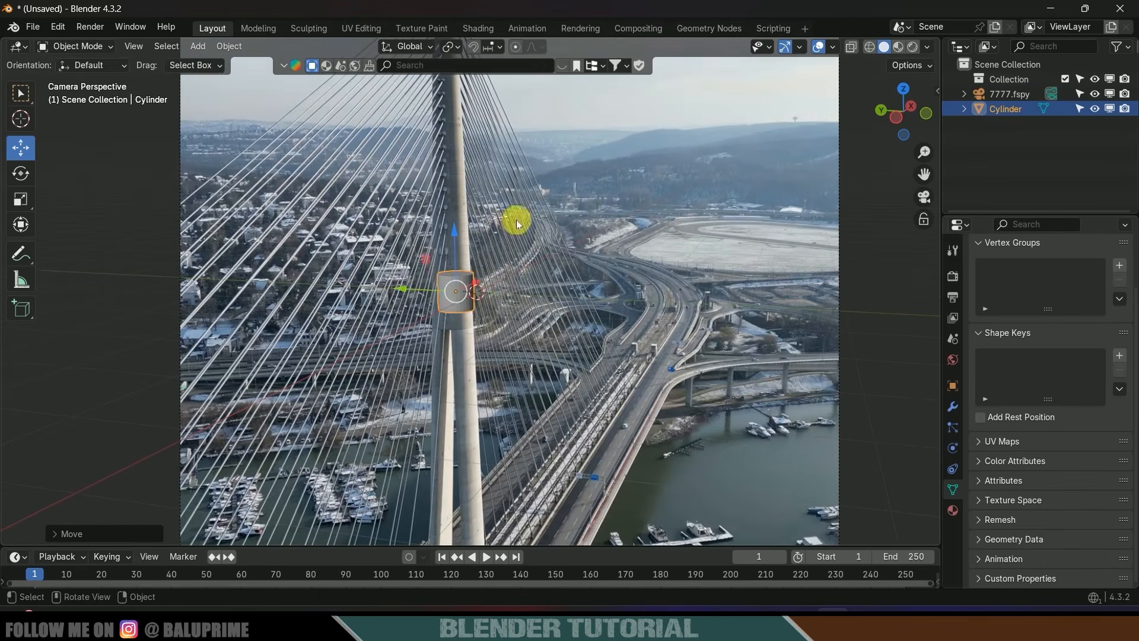
Stretch the cylinder along the Z axis to a scale of about 1.029 so it covers more of the pylon.
{"action": "scroll", "coordinate": [519, 309], "scroll_direction": "down", "scroll_amount": 4}
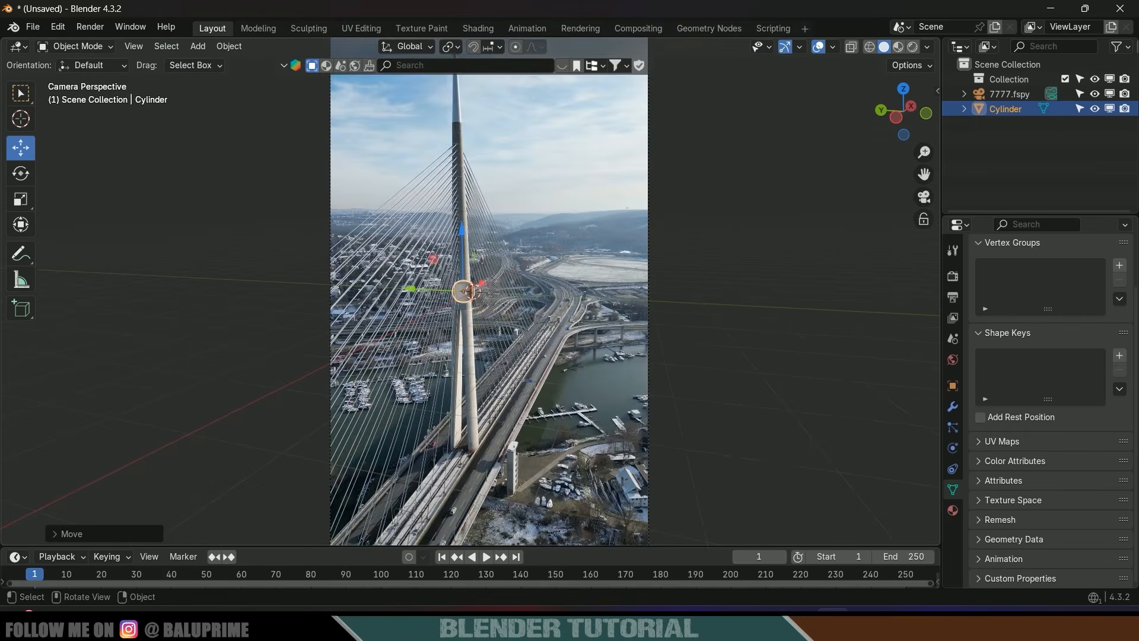
{"action": "key", "text": "s"}
{"action": "key", "text": "z"}
{"action": "left_click", "coordinate": [570, 300]}
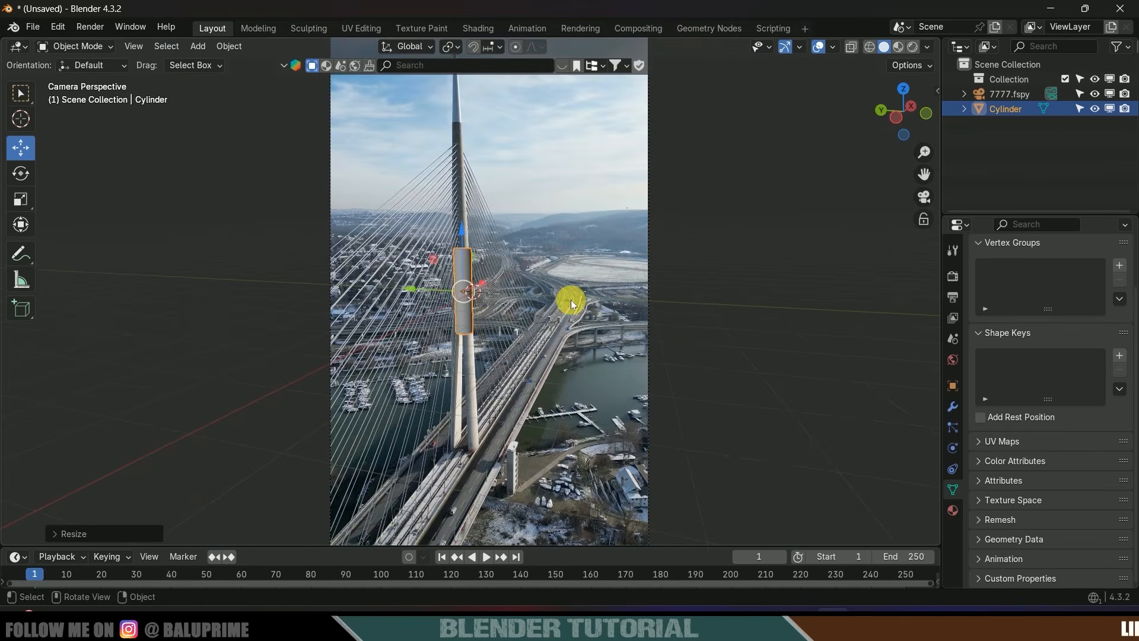
Play and scrub the footage to compare the cylinder with the moving pylon, and return to frame 1.
{"action": "scroll", "coordinate": [571, 300], "scroll_direction": "down", "scroll_amount": 3}
{"action": "key", "text": "space"}
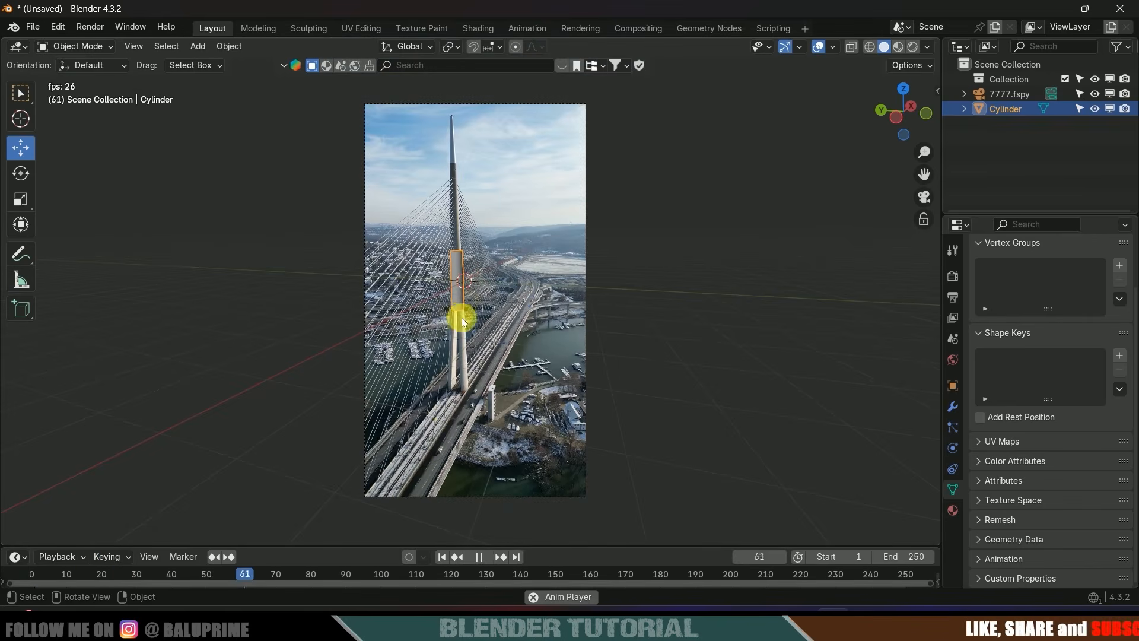
{"action": "key", "text": "space"}
{"action": "left_click", "coordinate": [538, 574]}
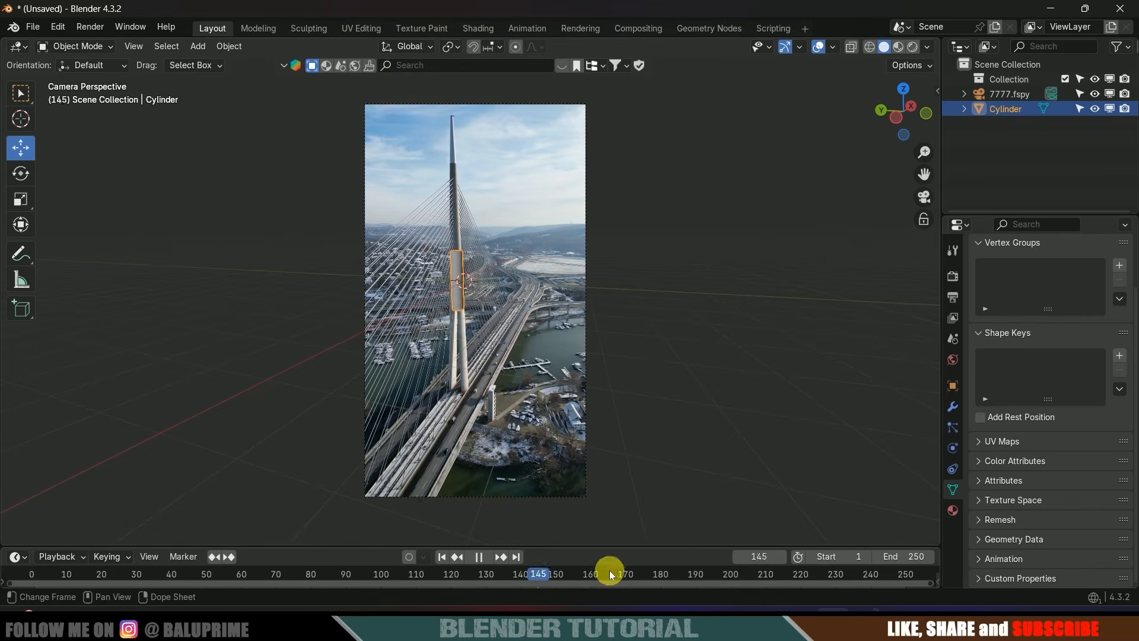
{"action": "left_click_drag", "start_coordinate": [611, 574], "coordinate": [665, 565]}
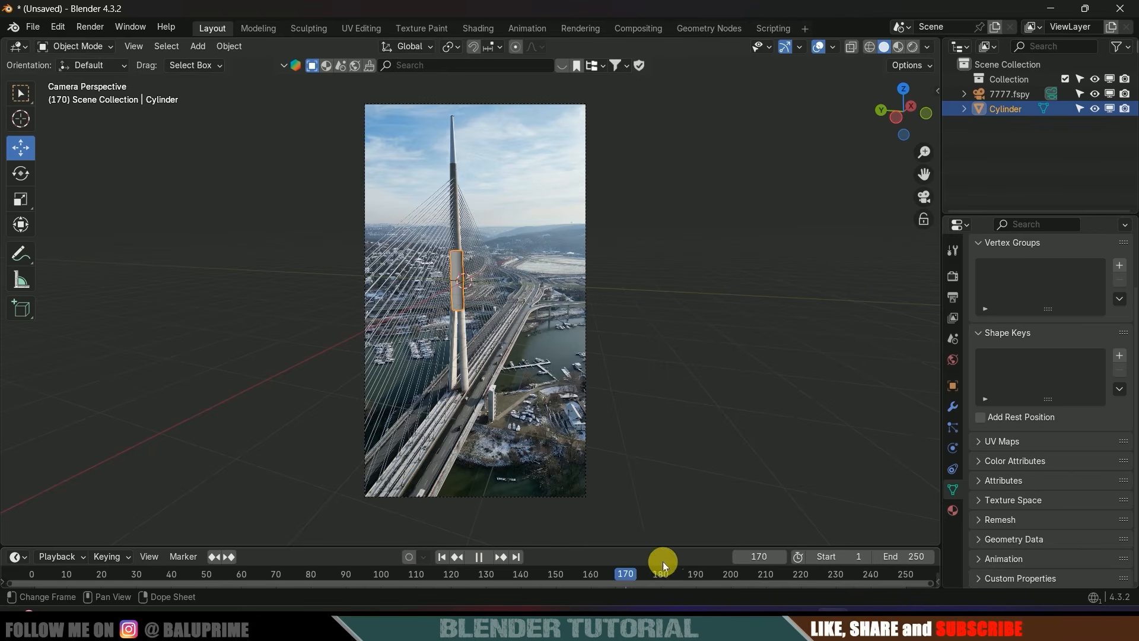
{"action": "left_click", "coordinate": [441, 556]}
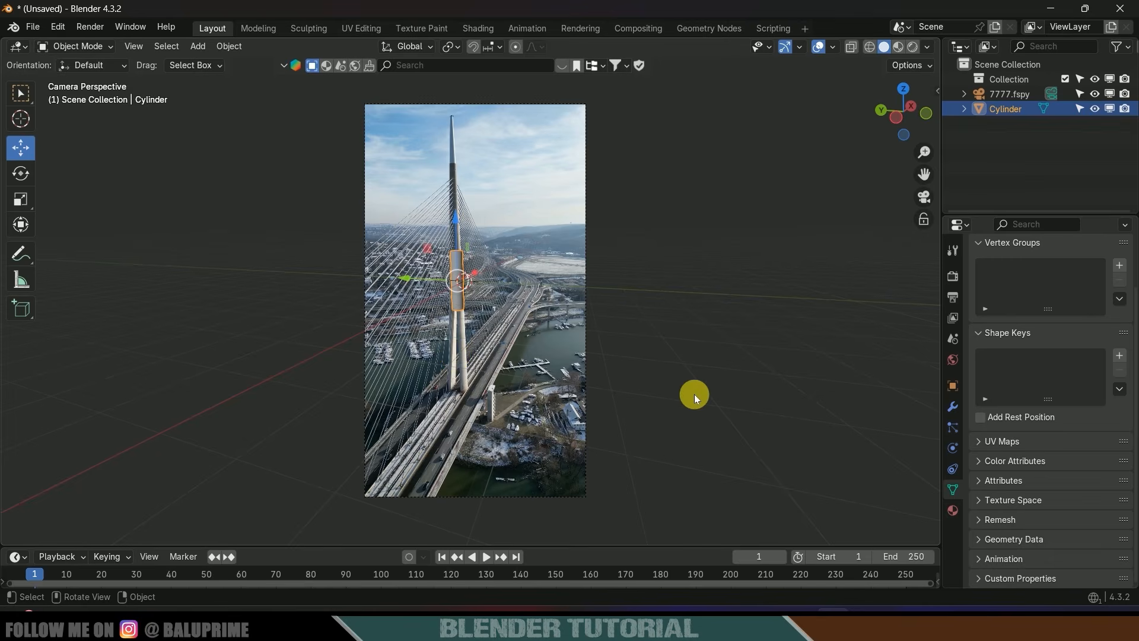
{"action": "key", "text": "n"}
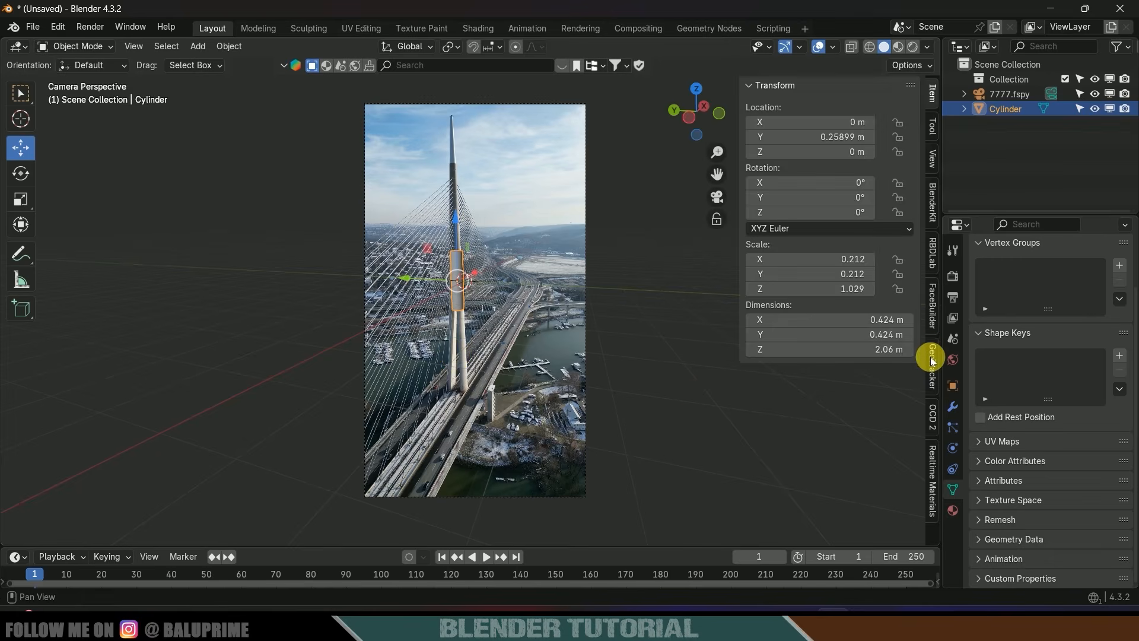
{"action": "left_click", "coordinate": [932, 361]}
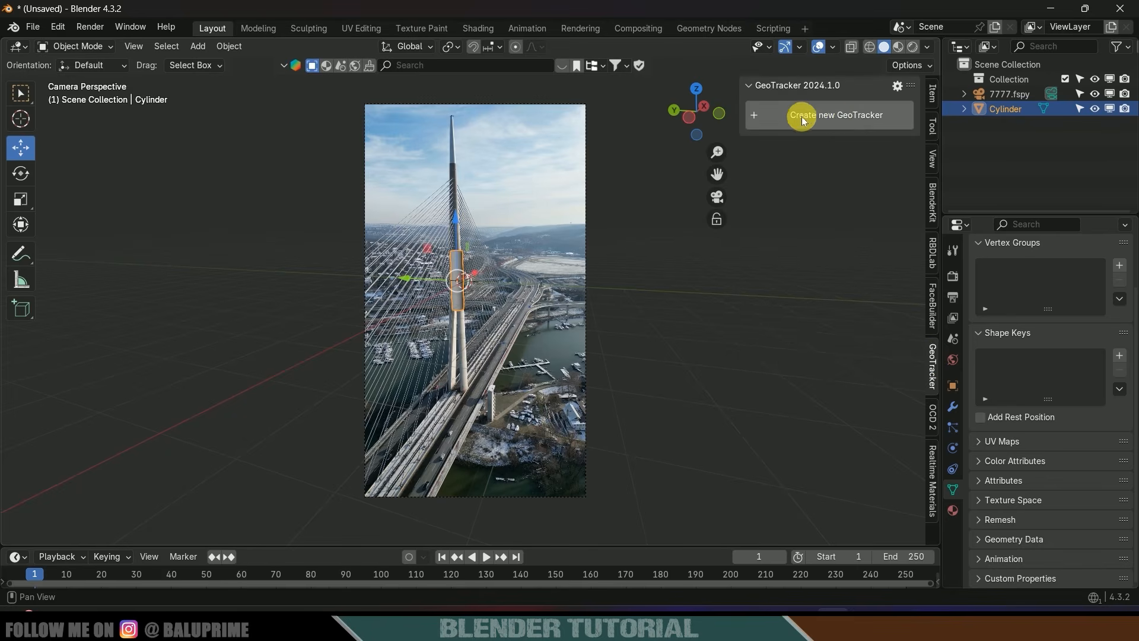
{"action": "left_click", "coordinate": [836, 116]}
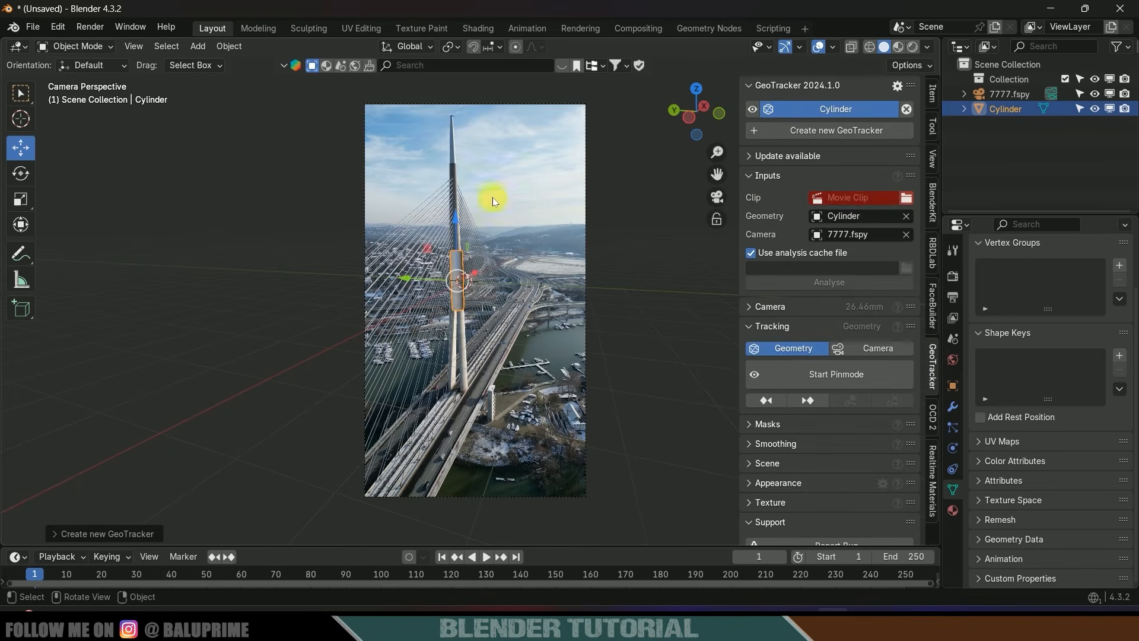
{"action": "left_click", "coordinate": [906, 198]}
{"action": "left_click", "coordinate": [377, 183]}
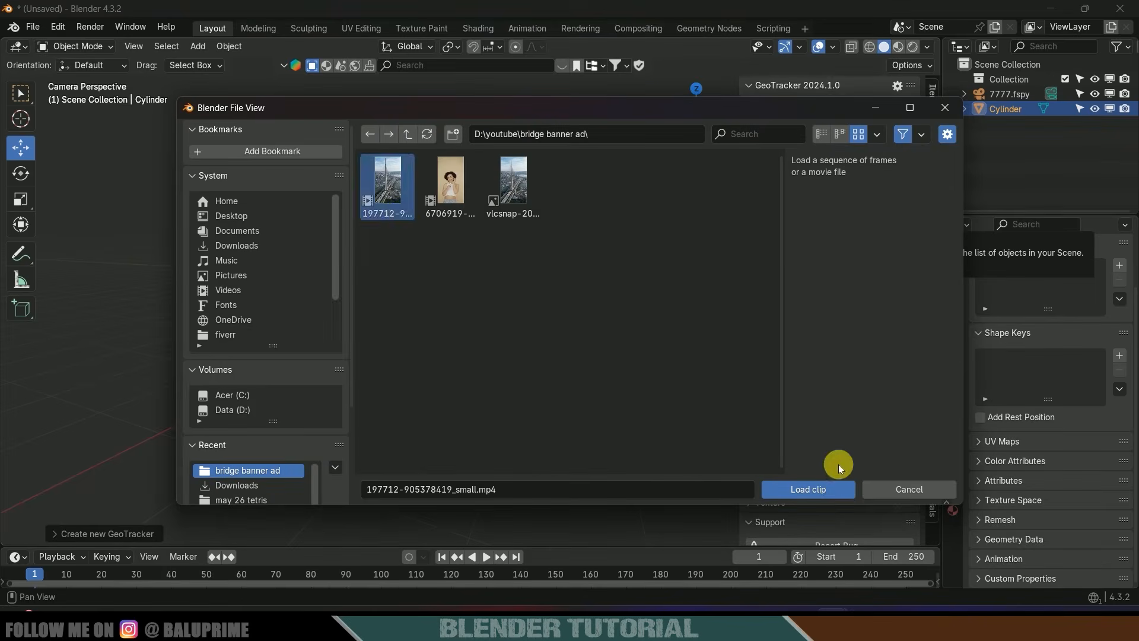
{"action": "left_click", "coordinate": [809, 488]}
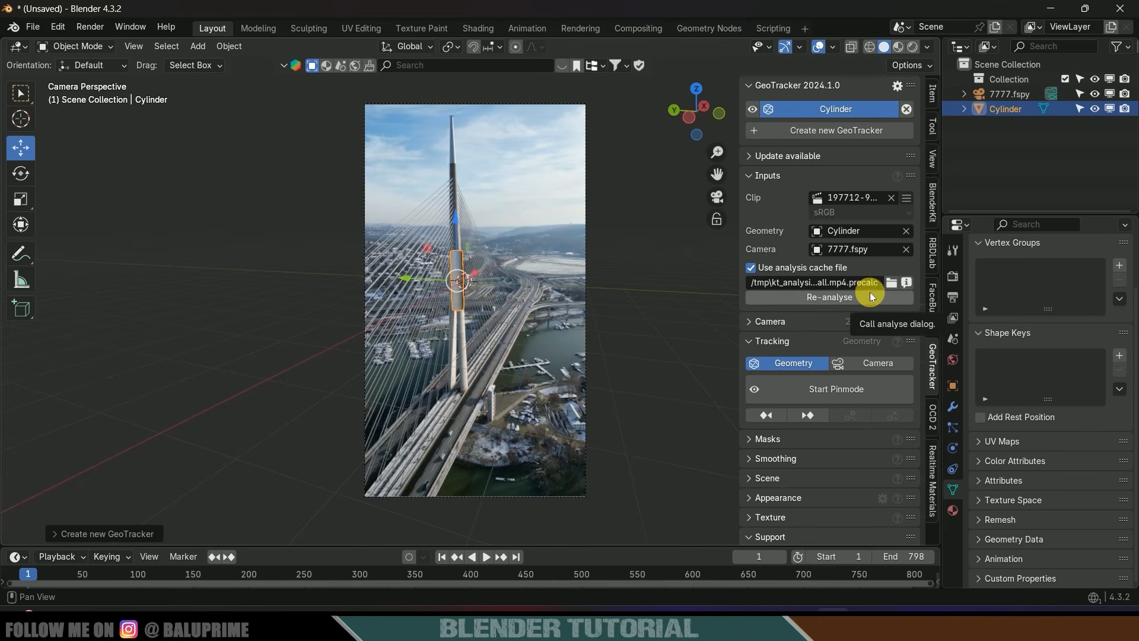
Re-analyse the GeoTracker clip over frames 1 to 300.
{"action": "left_click", "coordinate": [827, 298]}
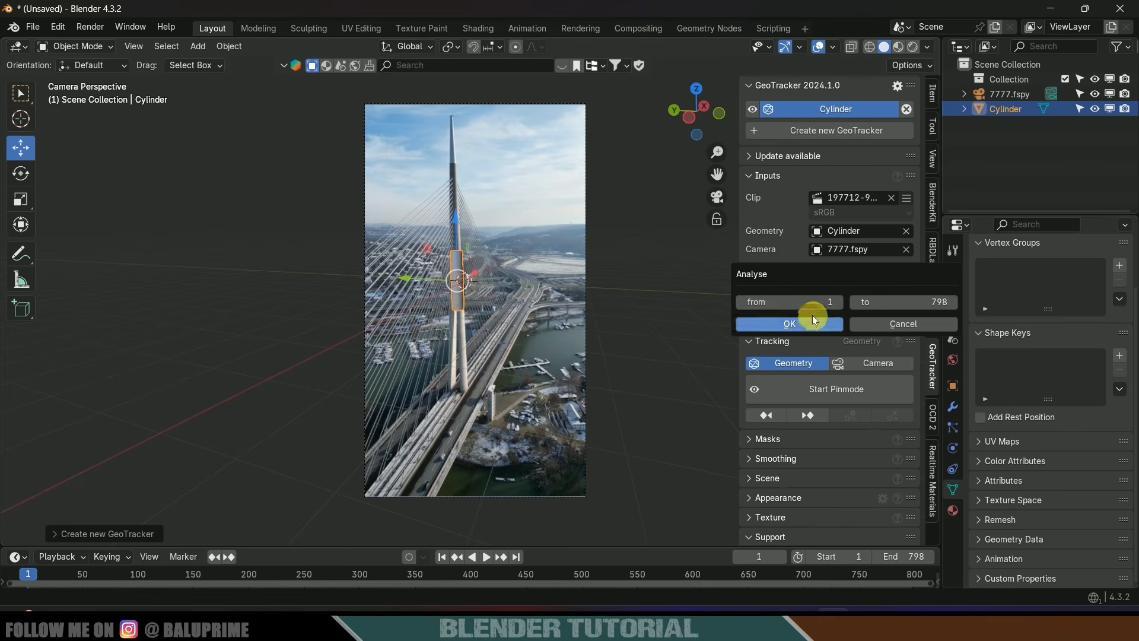
{"action": "left_click", "coordinate": [912, 308]}
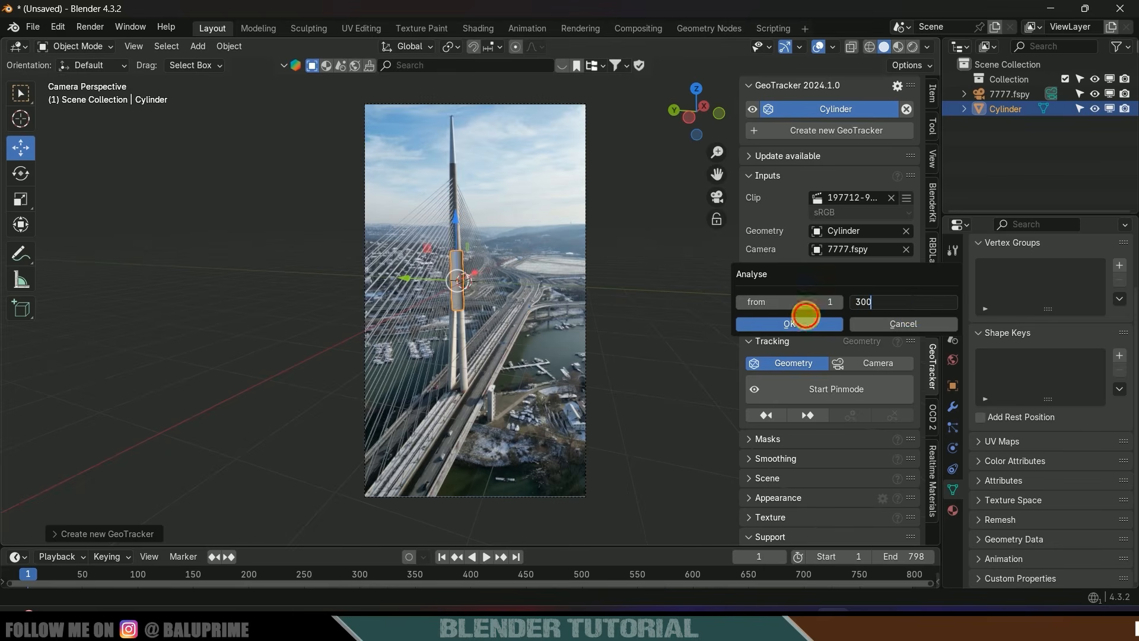
{"action": "left_click", "coordinate": [796, 323]}
{"action": "left_click", "coordinate": [795, 389]}
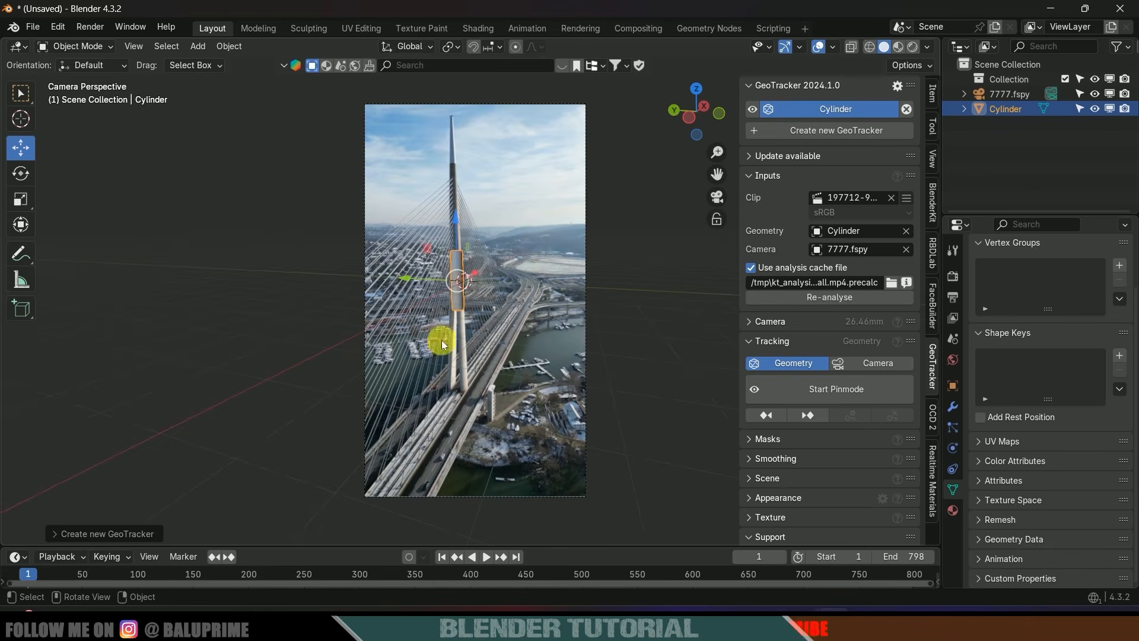
Set the scene's end frame to 300.
{"action": "left_click", "coordinate": [907, 565]}
{"action": "type", "text": "300"}
{"action": "key", "text": "Return"}
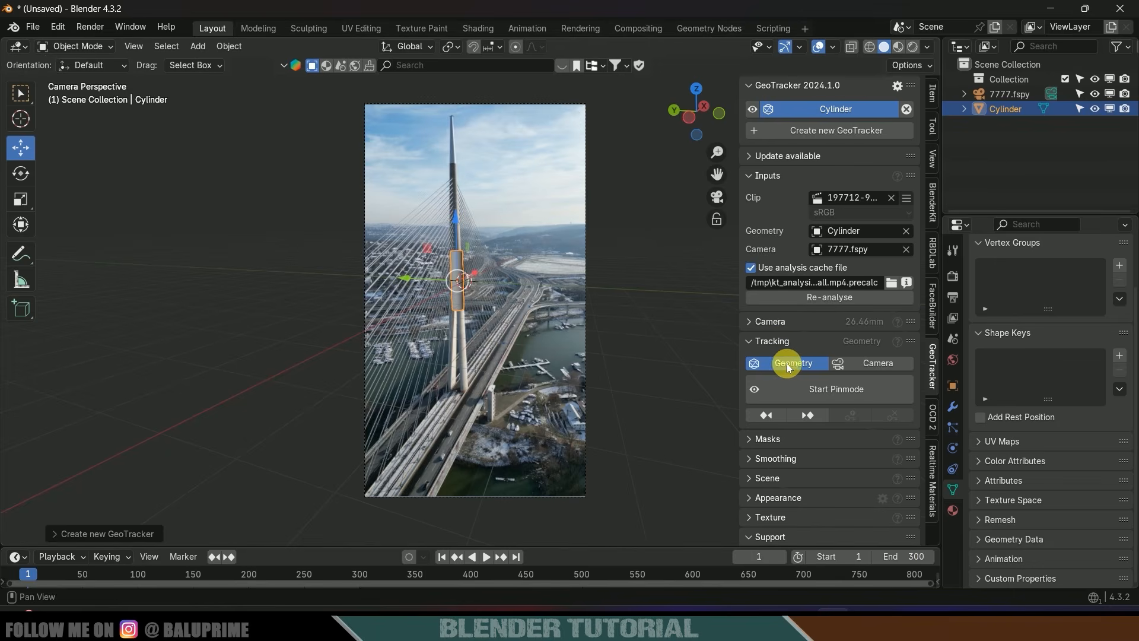
Switch GeoTracker to camera tracking and track the 7777.fspy camera to the last frame in pin mode.
{"action": "left_click", "coordinate": [860, 364]}
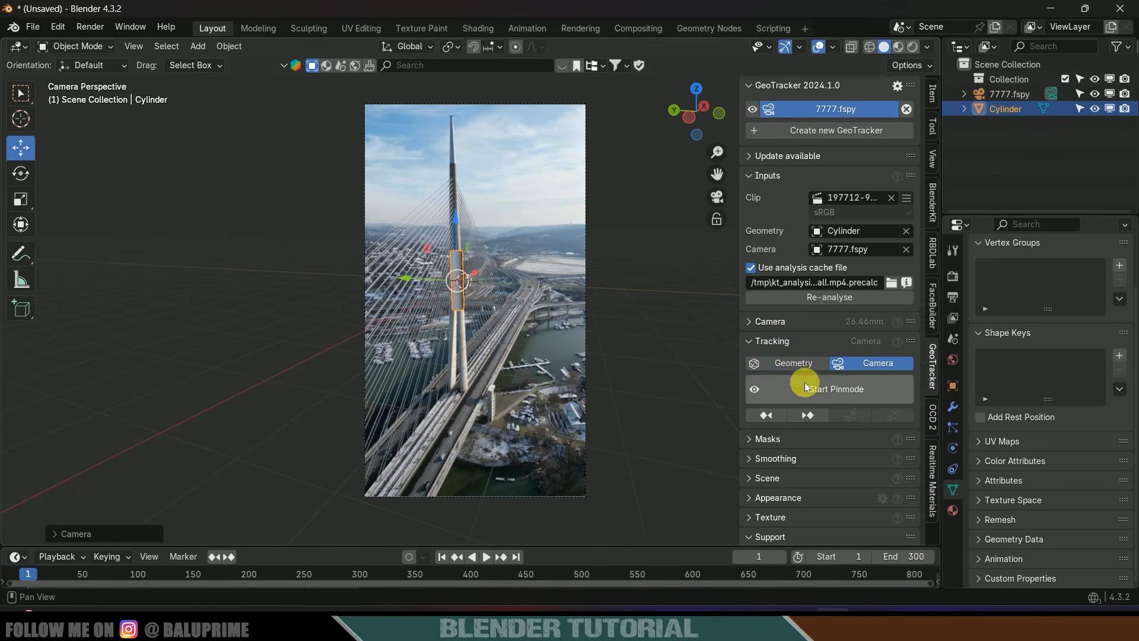
{"action": "left_click", "coordinate": [842, 389]}
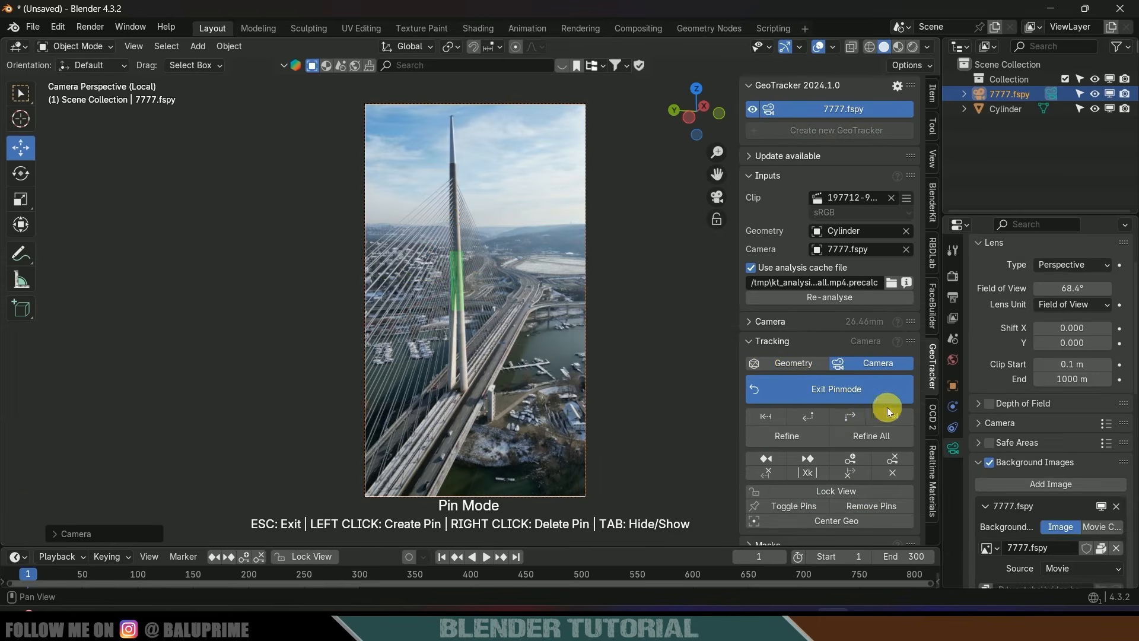
{"action": "left_click", "coordinate": [842, 415]}
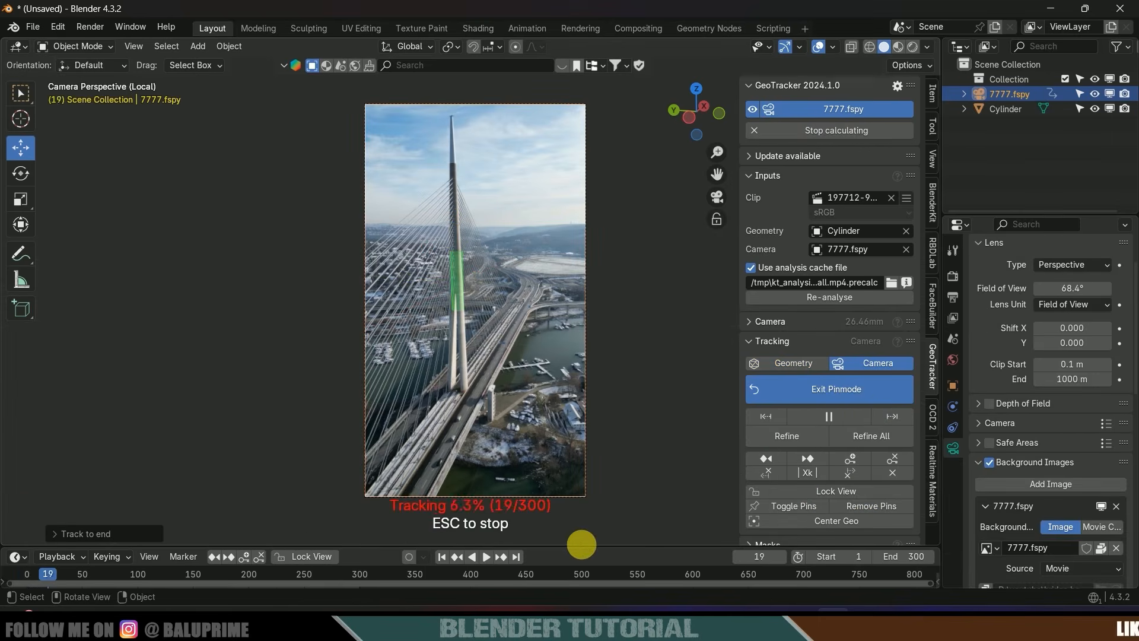
{"action": "left_click_drag", "start_coordinate": [583, 551], "coordinate": [581, 528]}
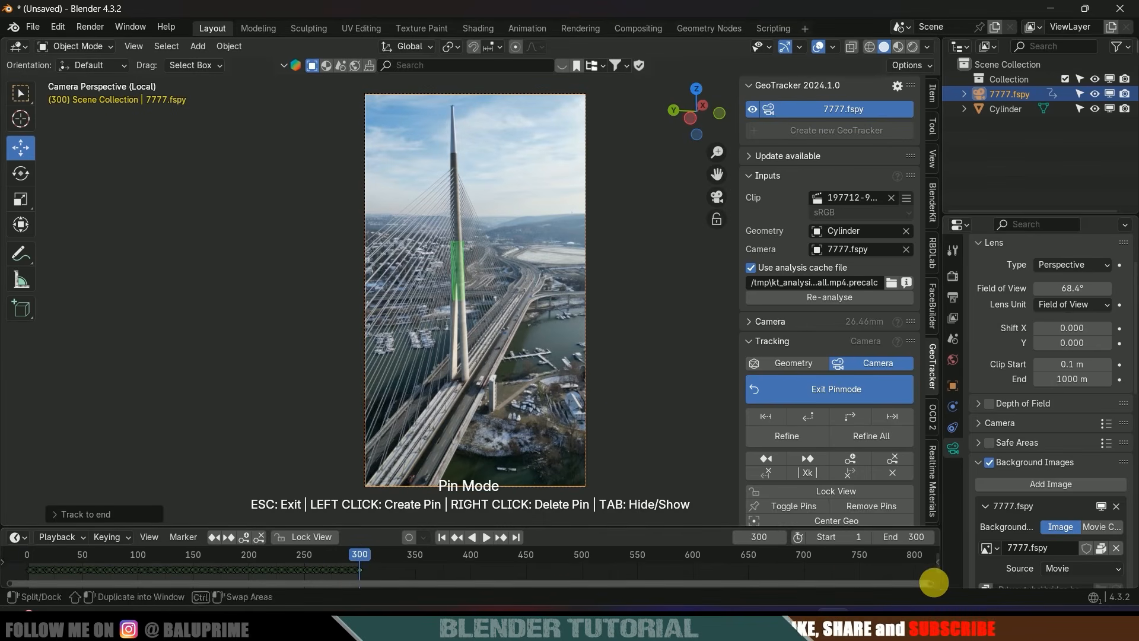
{"action": "left_click_drag", "start_coordinate": [930, 586], "coordinate": [355, 583]}
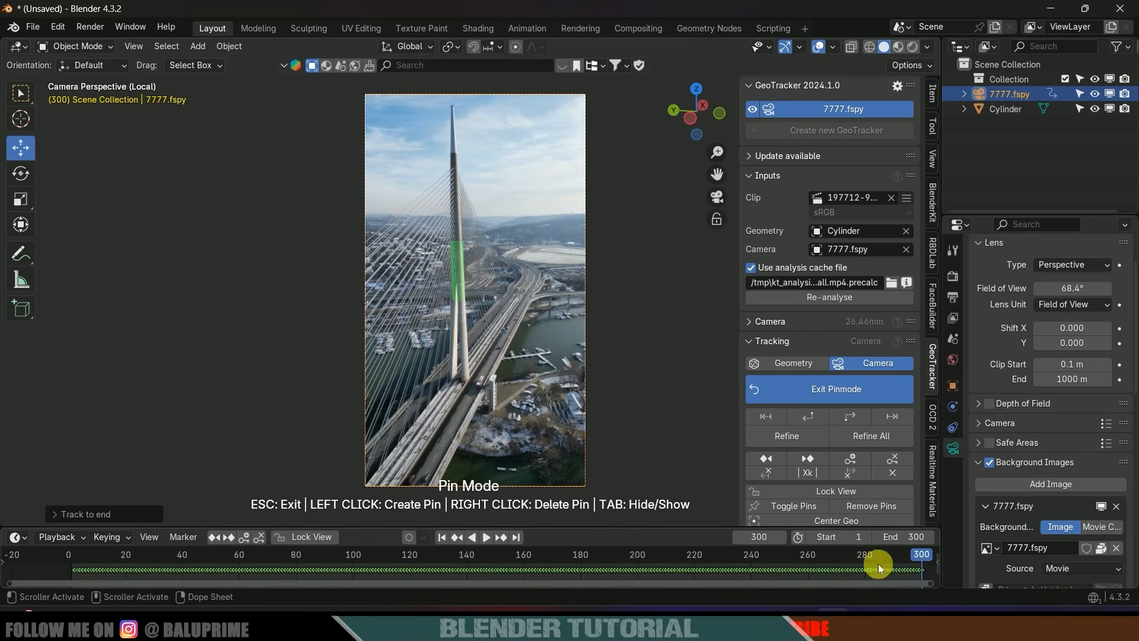
Exit pin mode and save the scene as bridge.blend in the bridge banner ad folder.
{"action": "left_click", "coordinate": [818, 387]}
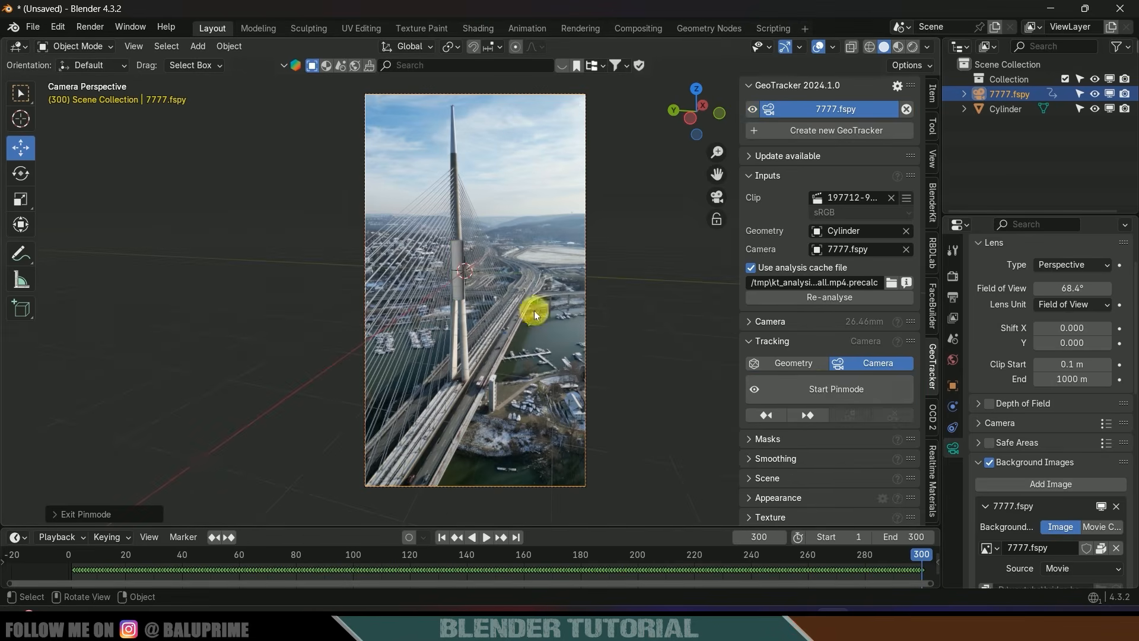
{"action": "left_click", "coordinate": [32, 27]}
{"action": "left_click", "coordinate": [70, 123]}
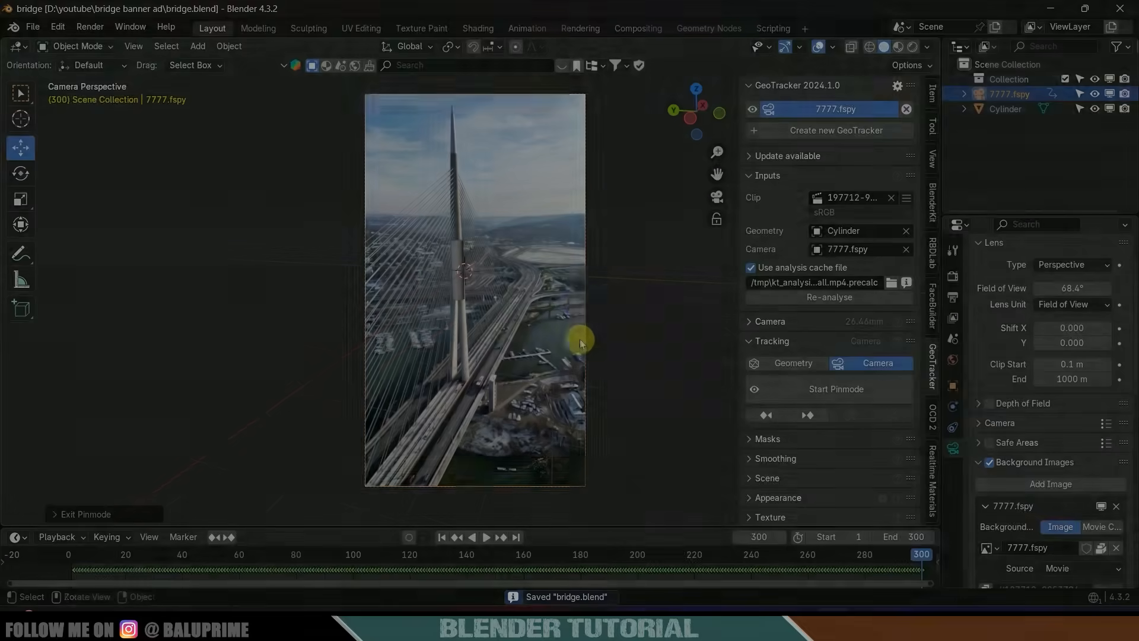
Play back the tracked camera and examine how the cylinder lines up with the pylon and bridge deck.
{"action": "key", "text": "space"}
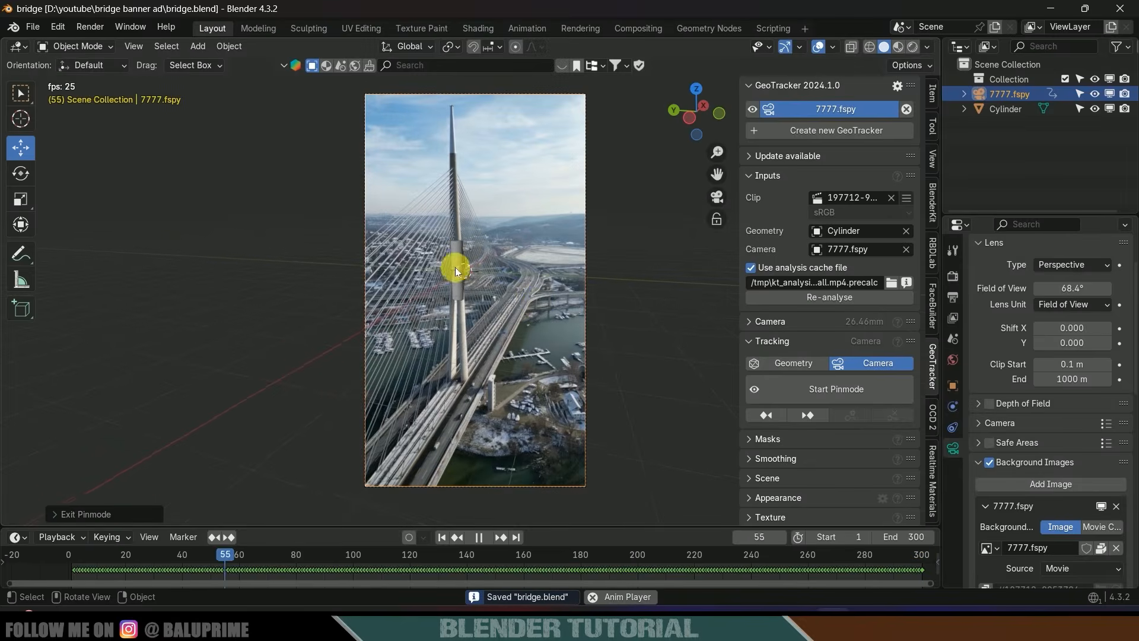
{"action": "scroll", "coordinate": [575, 385], "scroll_direction": "down", "scroll_amount": 3}
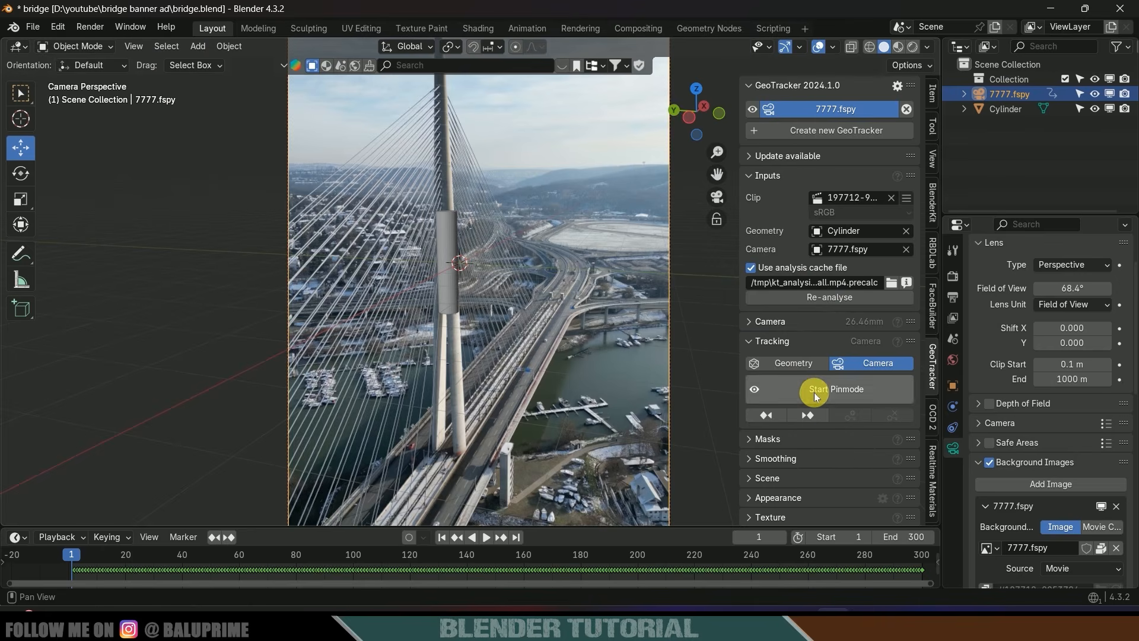
{"action": "key", "text": "n"}
{"action": "scroll", "coordinate": [736, 364], "scroll_direction": "down", "scroll_amount": 1}
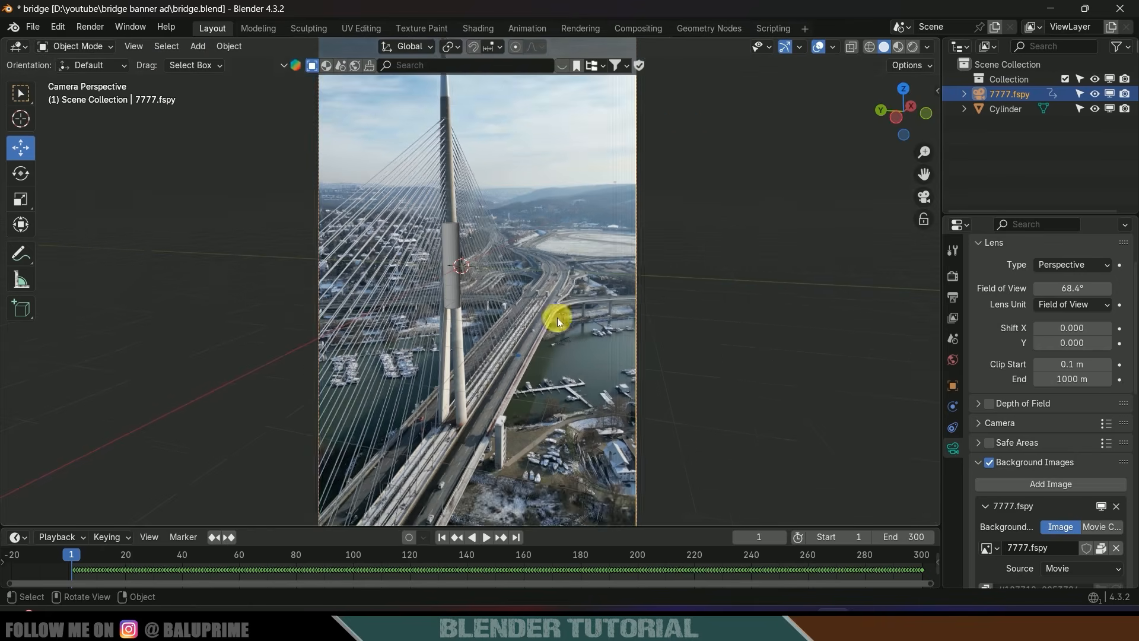
{"action": "scroll", "coordinate": [455, 276], "scroll_direction": "up", "scroll_amount": 2}
{"action": "middle_click_drag", "start_coordinate": [472, 228], "coordinate": [555, 241], "text": "shift"}
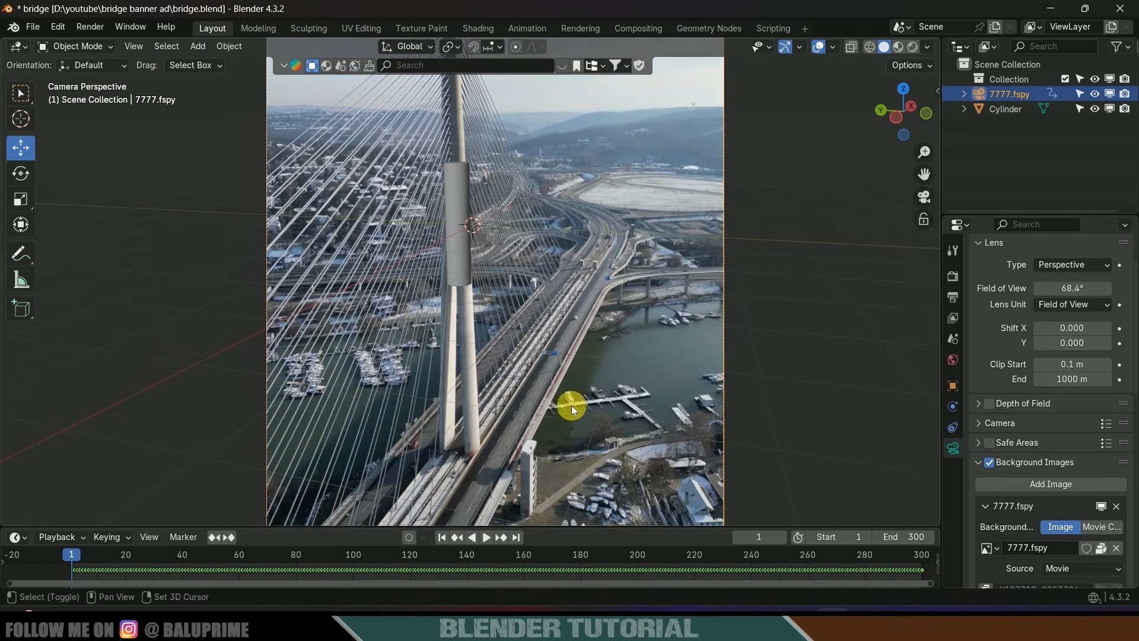
{"action": "middle_click_drag", "start_coordinate": [571, 405], "coordinate": [549, 322], "text": "shift"}
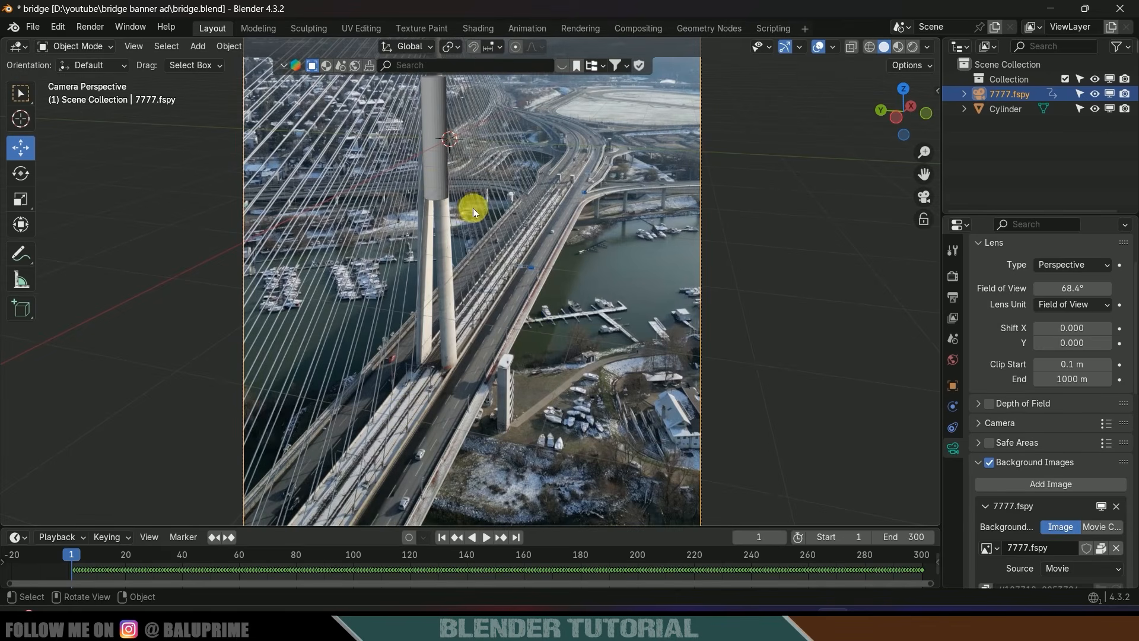
Raise the cylinder's top face up along the pylon towards its spire and scale the face down to match the taper.
{"action": "scroll", "coordinate": [467, 205], "scroll_direction": "up", "scroll_amount": 3}
{"action": "middle_click_drag", "start_coordinate": [461, 198], "coordinate": [486, 344], "text": "shift"}
{"action": "scroll", "coordinate": [416, 343], "scroll_direction": "up", "scroll_amount": 5}
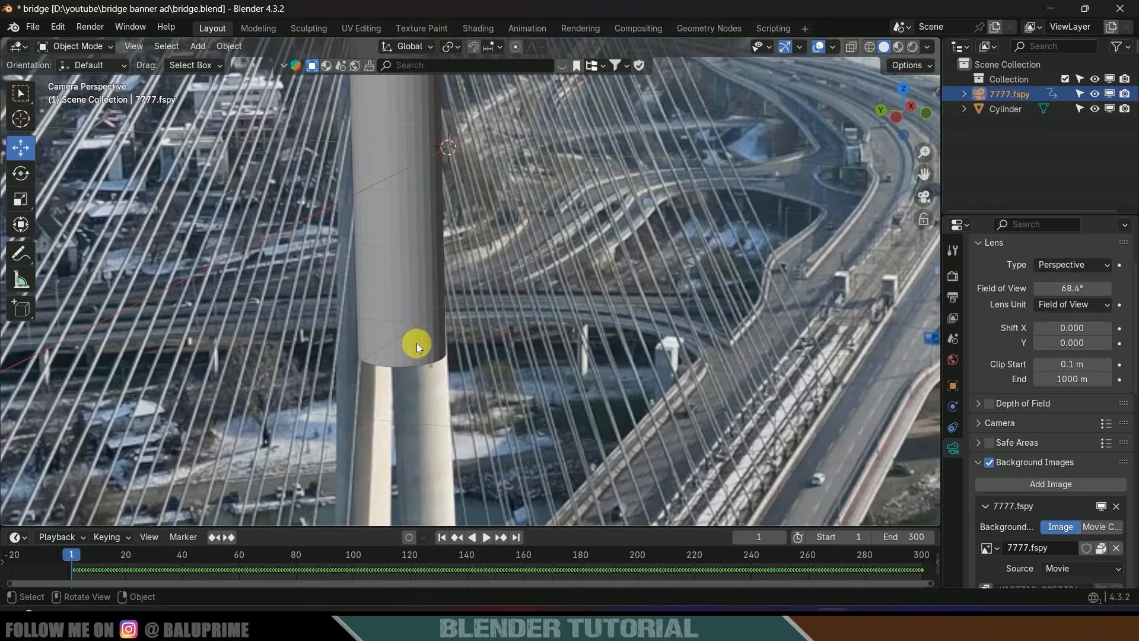
{"action": "left_click", "coordinate": [414, 345]}
{"action": "middle_click_drag", "start_coordinate": [486, 132], "coordinate": [497, 273], "text": "shift"}
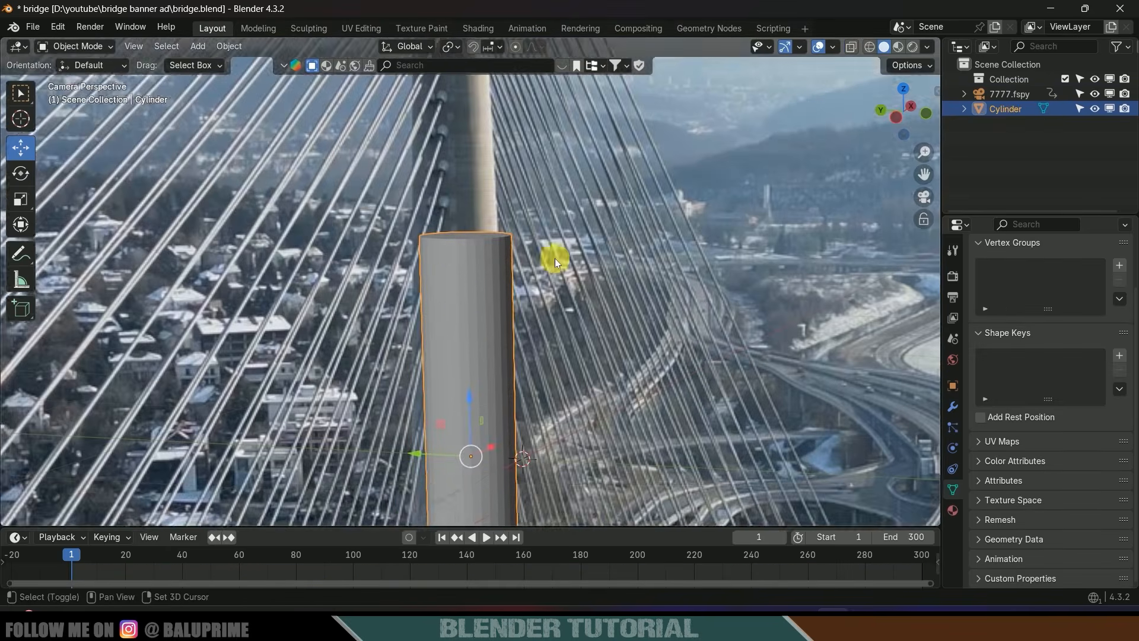
{"action": "key", "text": "Tab"}
{"action": "key", "text": "KP_Decimal"}
{"action": "scroll", "coordinate": [498, 273], "scroll_direction": "up", "scroll_amount": 1}
{"action": "middle_click_drag", "start_coordinate": [519, 230], "coordinate": [507, 321], "text": "shift"}
{"action": "left_click", "coordinate": [146, 47]}
{"action": "left_click", "coordinate": [453, 156]}
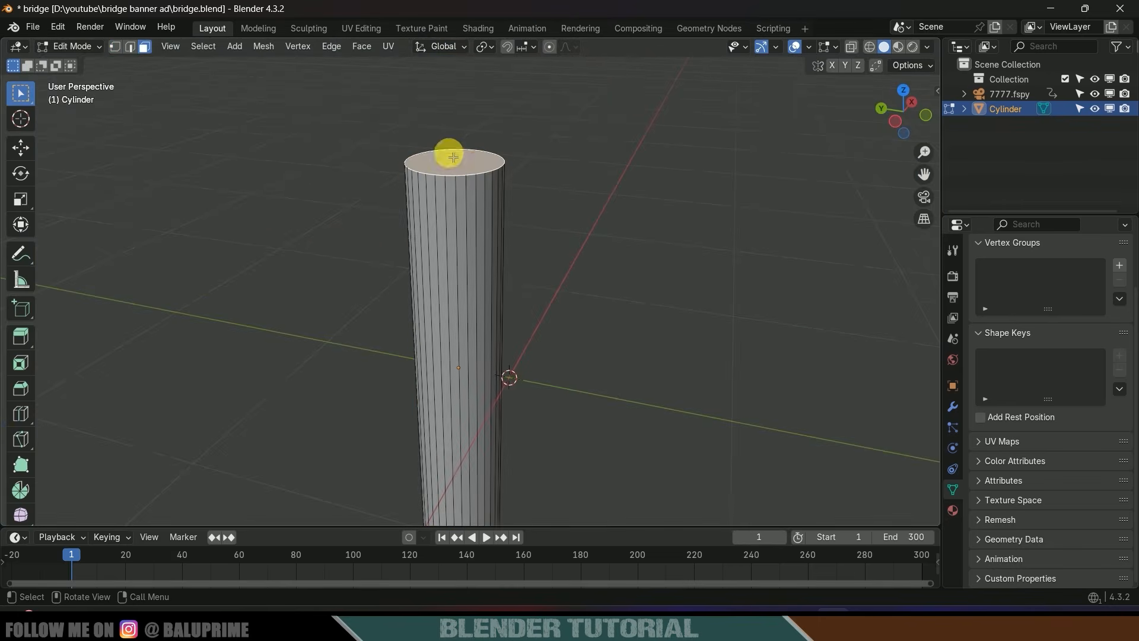
{"action": "key", "text": "KP_0"}
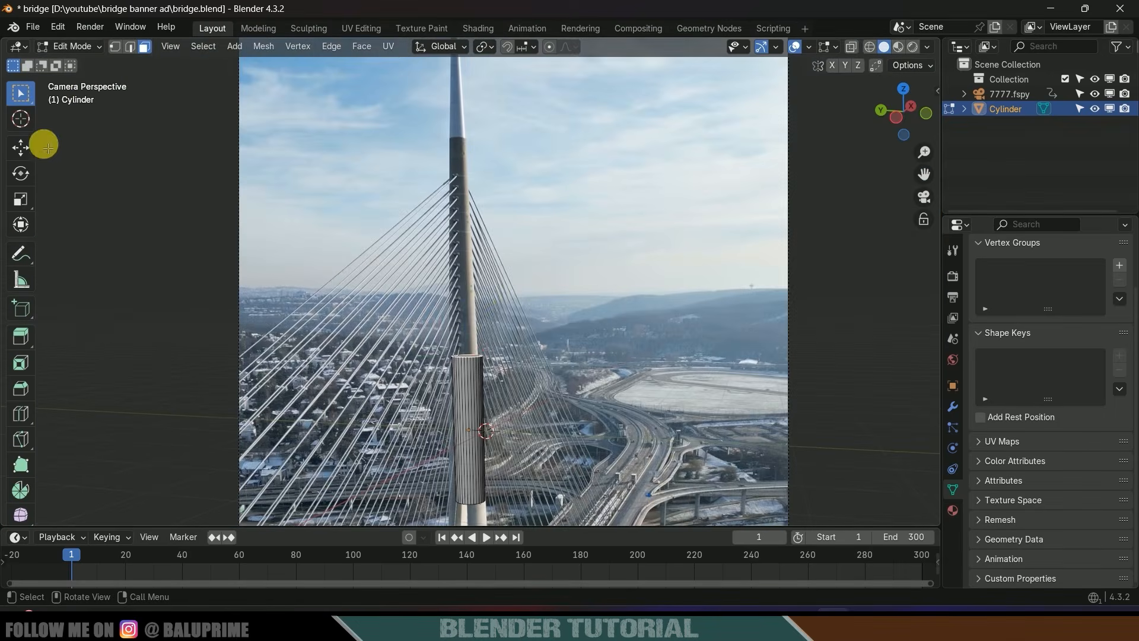
{"action": "left_click", "coordinate": [22, 147]}
{"action": "left_click_drag", "start_coordinate": [471, 303], "coordinate": [461, 75]}
{"action": "key", "text": "s"}
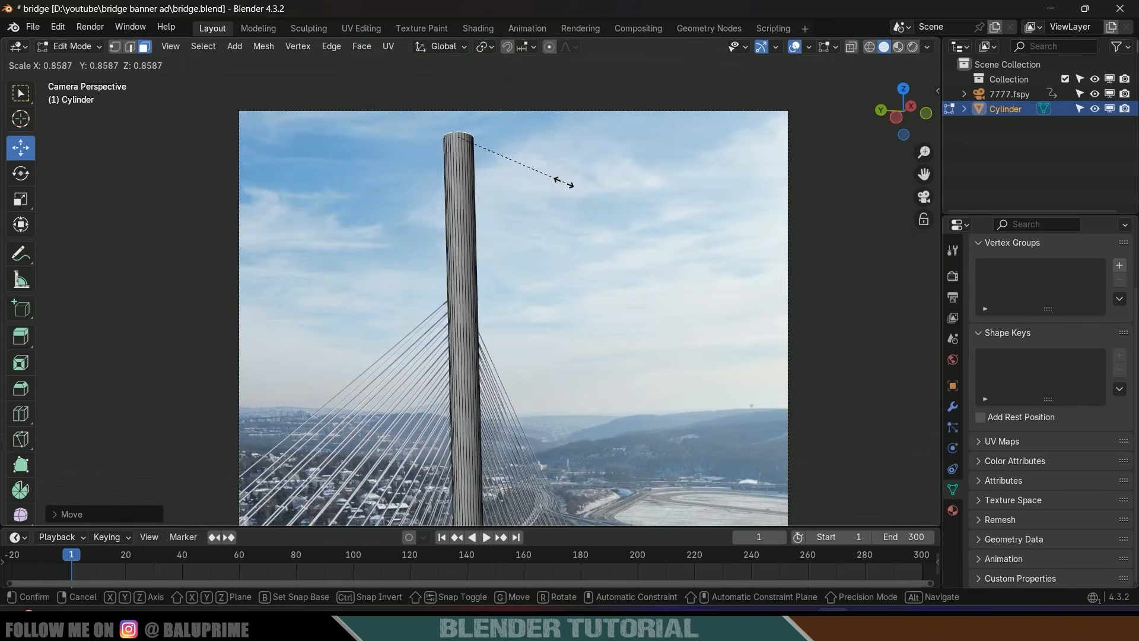
{"action": "left_click", "coordinate": [489, 164]}
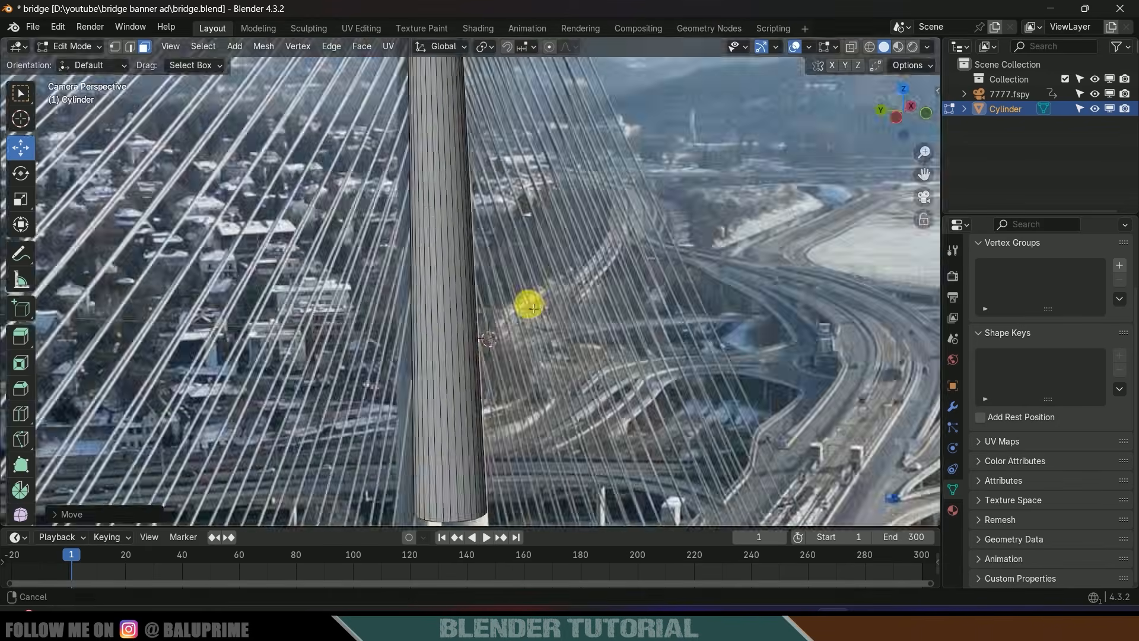
Move the cylinder's bottom edge loop down to the foot of the pylon's right leg and finish mesh editing.
{"action": "left_click", "coordinate": [129, 47]}
{"action": "key", "text": "g"}
{"action": "left_click", "coordinate": [503, 159]}
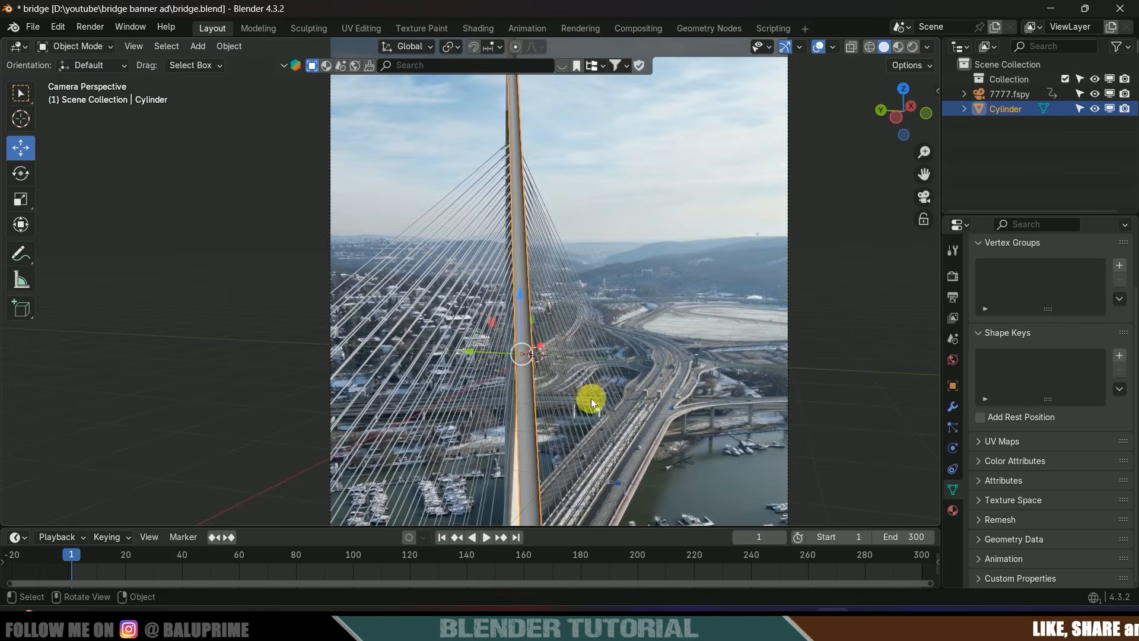
Duplicate the pylon cylinder with a slight offset of about 0.01 m along the global Y axis.
{"action": "key", "text": "shift+d"}
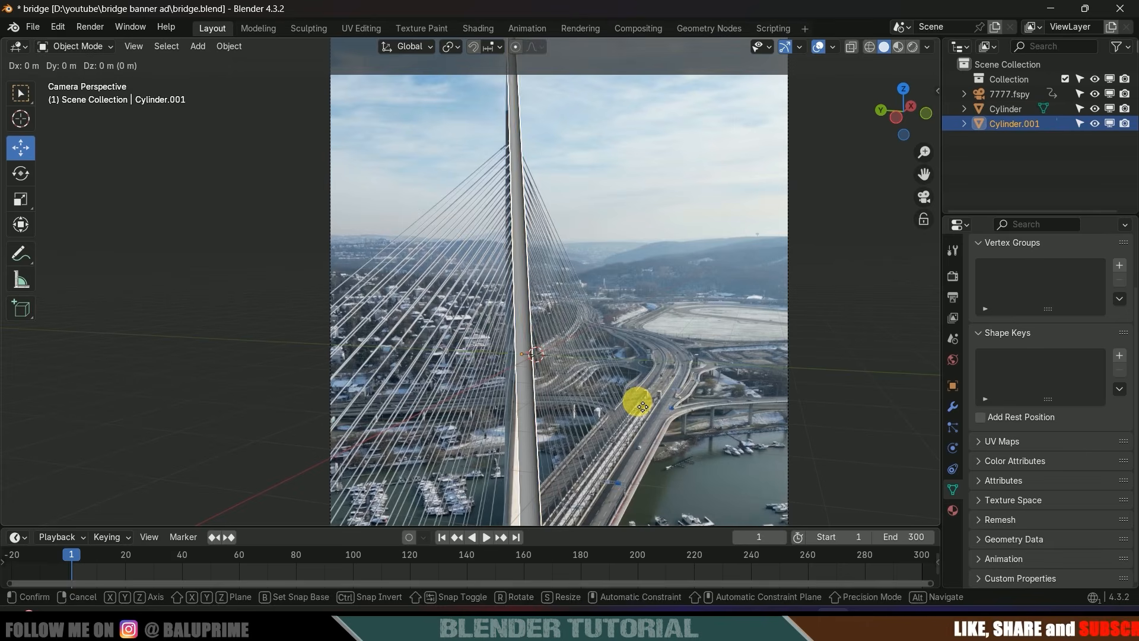
{"action": "key", "text": "y"}
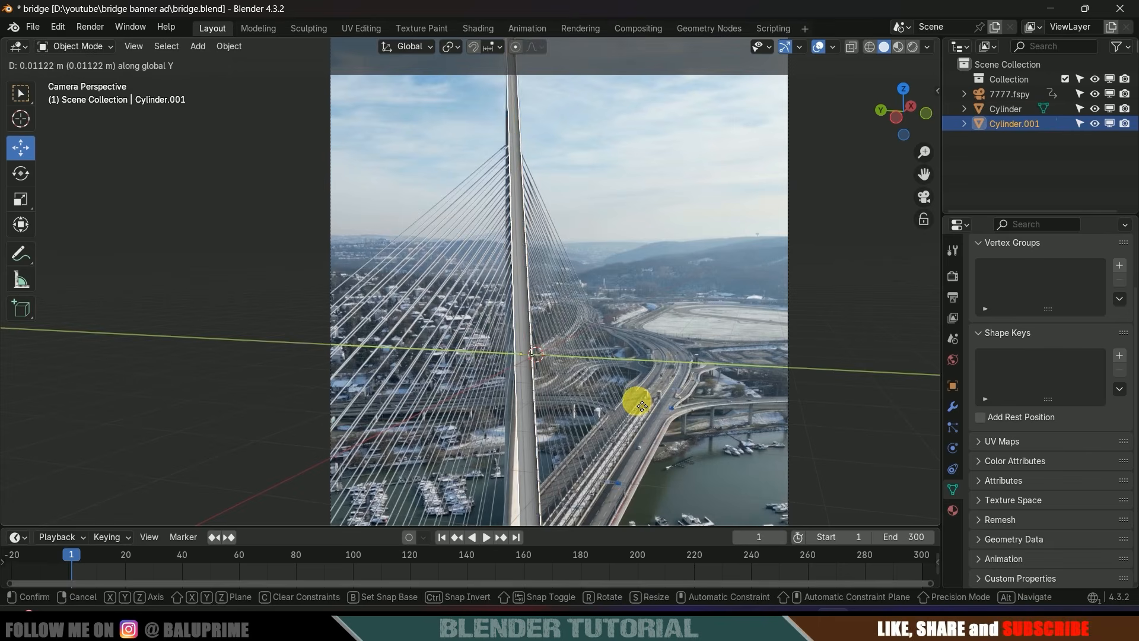
{"action": "left_click", "coordinate": [636, 401]}
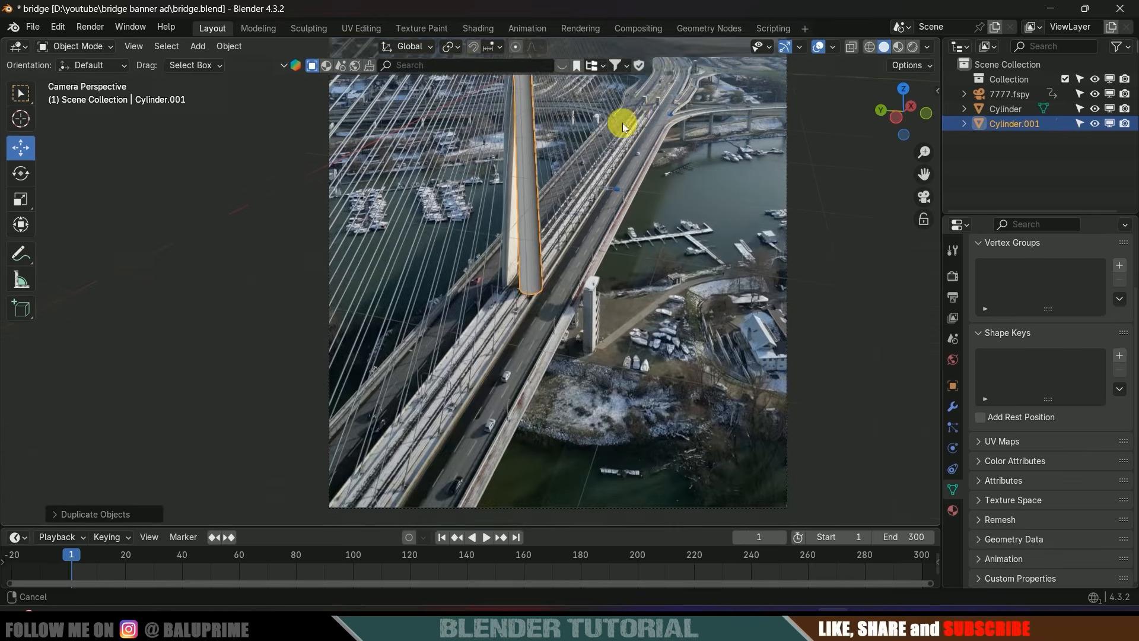
Shift the duplicate cylinder's bottom edge loop along Y and X to the foot of the pylon's left leg.
{"action": "scroll", "coordinate": [556, 310], "scroll_direction": "up", "scroll_amount": 3}
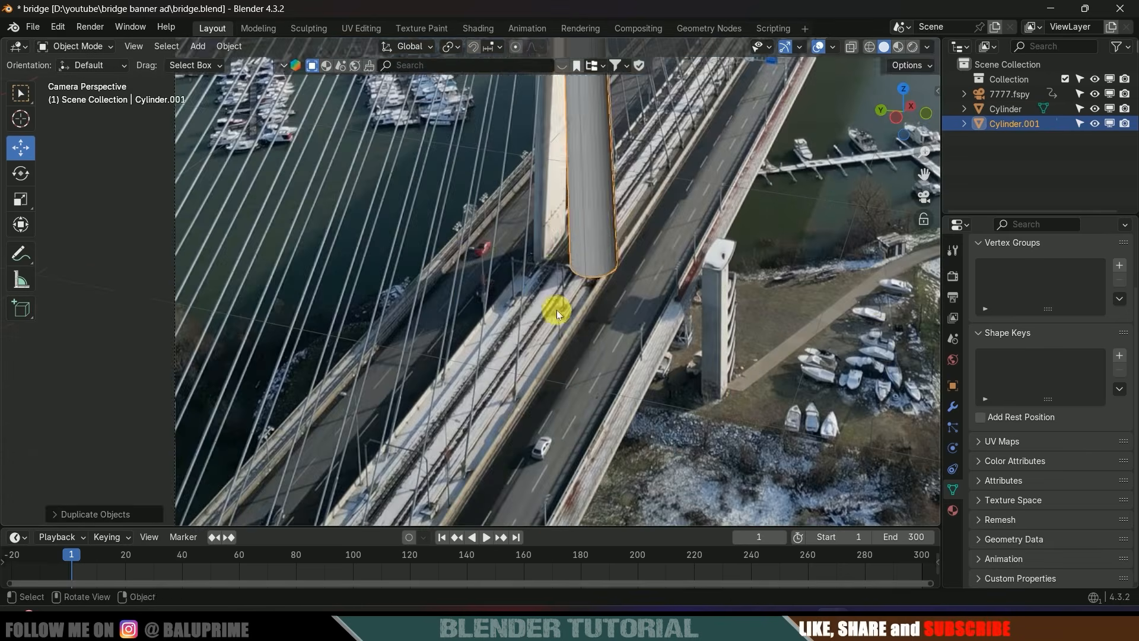
{"action": "key", "text": "Tab"}
{"action": "key", "text": "g"}
{"action": "key", "text": "y"}
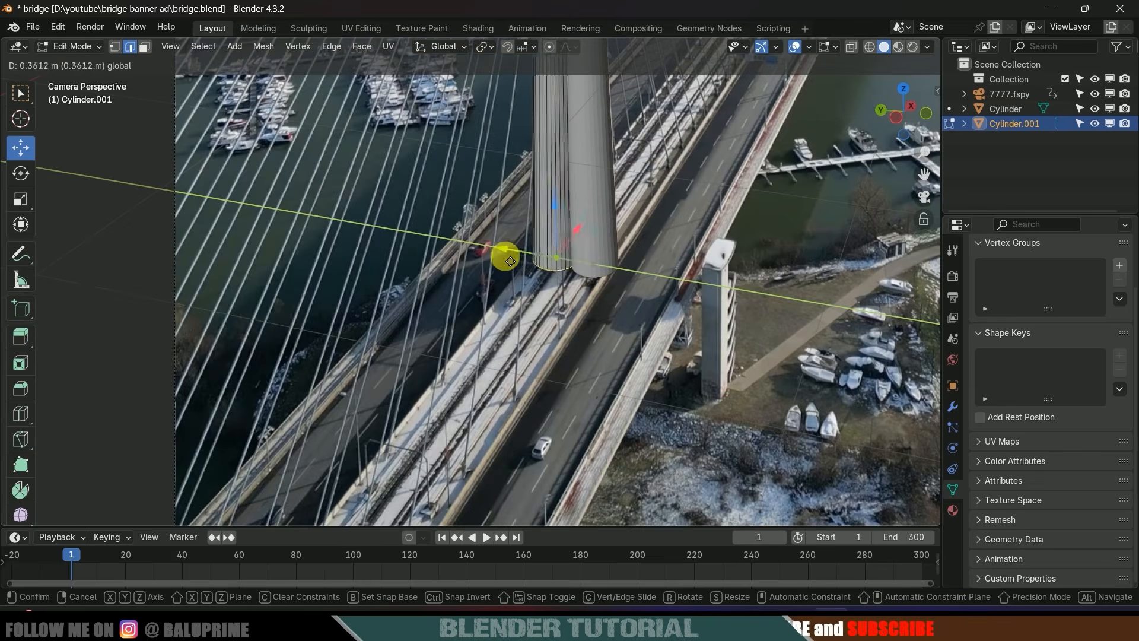
{"action": "left_click", "coordinate": [522, 251]}
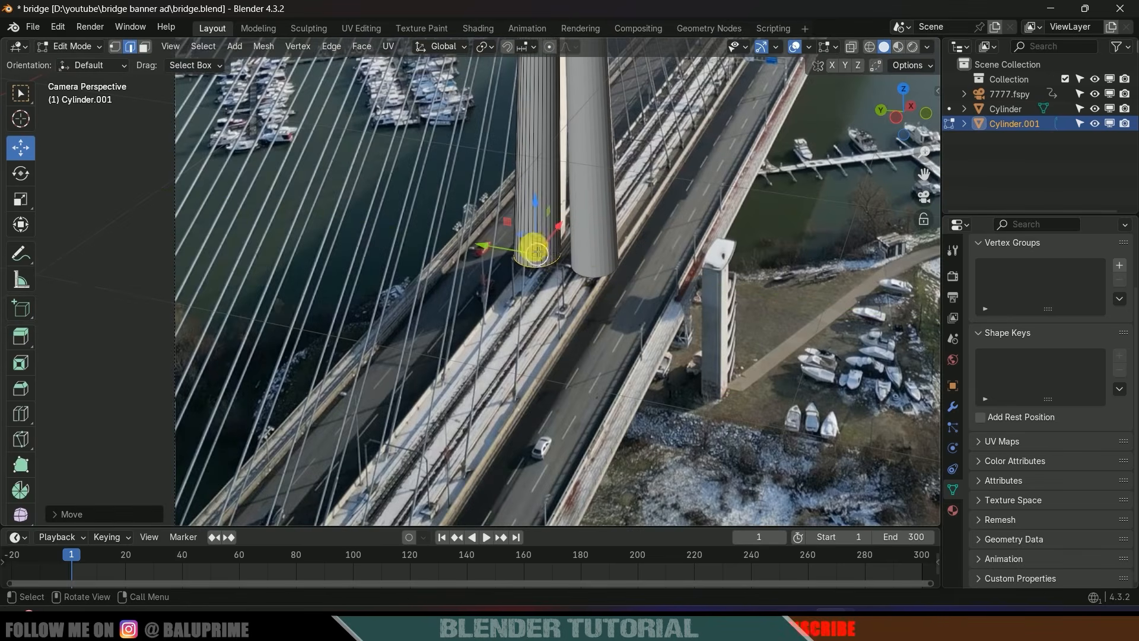
{"action": "key", "text": "g"}
{"action": "key", "text": "x"}
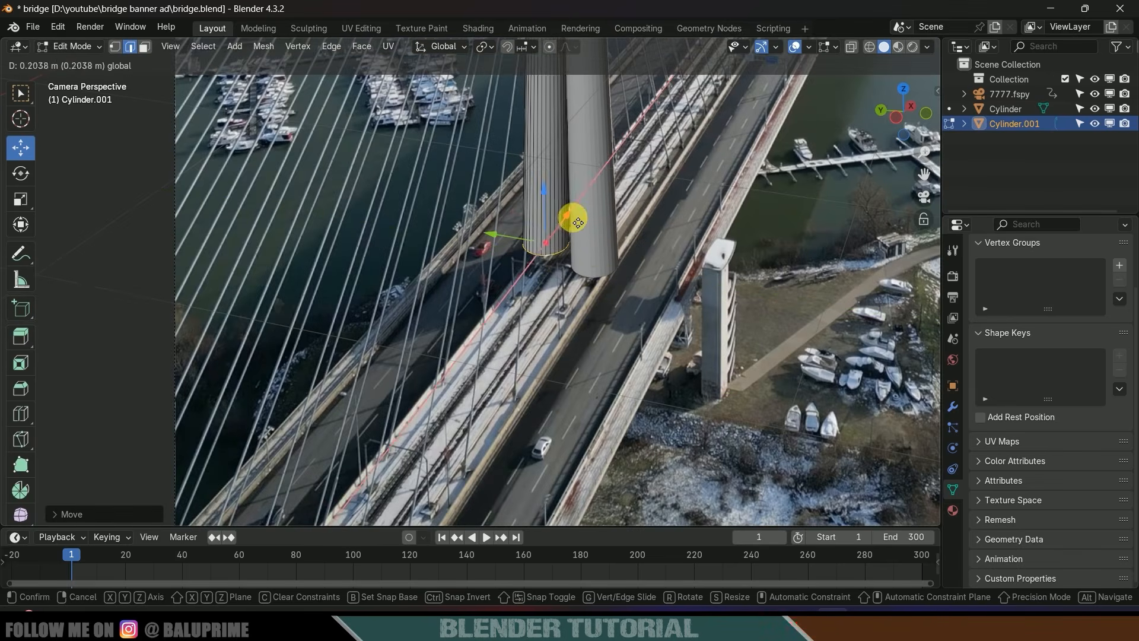
{"action": "left_click", "coordinate": [578, 222]}
Narrow the duplicate's bottom edge loop along Y, nudge it onto the left leg's foot and finish mesh editing.
{"action": "key", "text": "s"}
{"action": "key", "text": "y"}
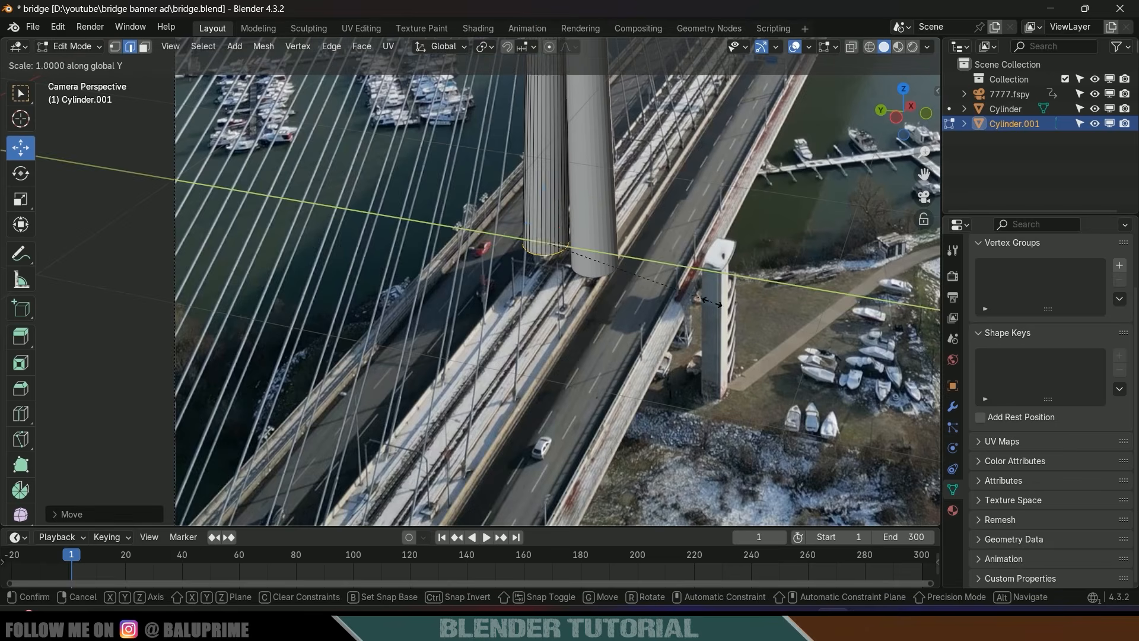
{"action": "left_click", "coordinate": [653, 283]}
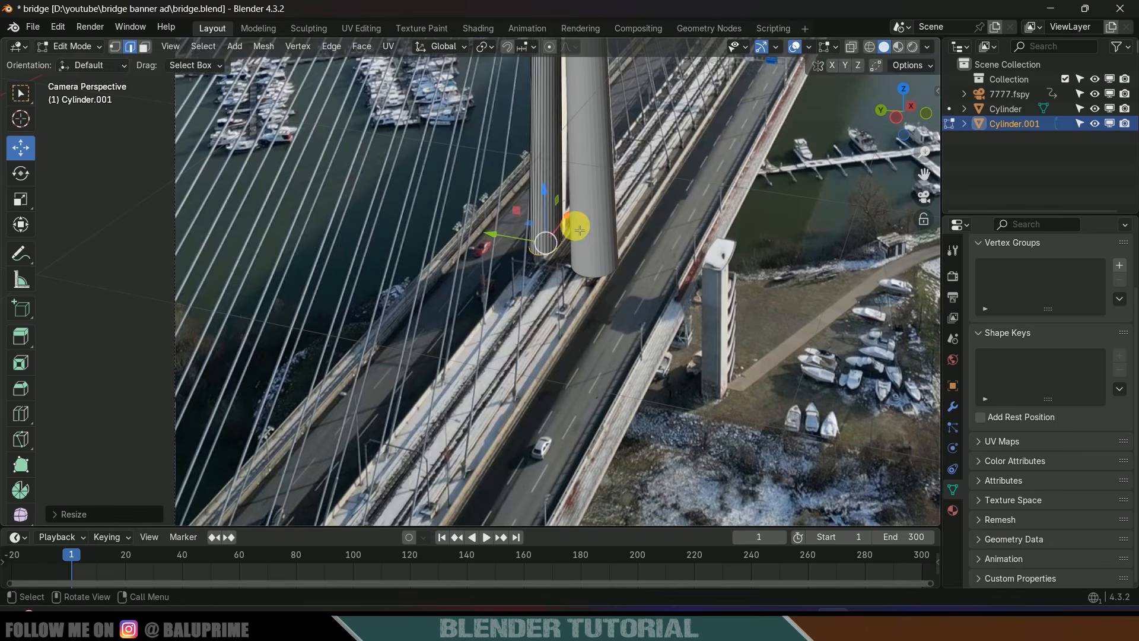
{"action": "left_click_drag", "start_coordinate": [574, 221], "coordinate": [558, 199]}
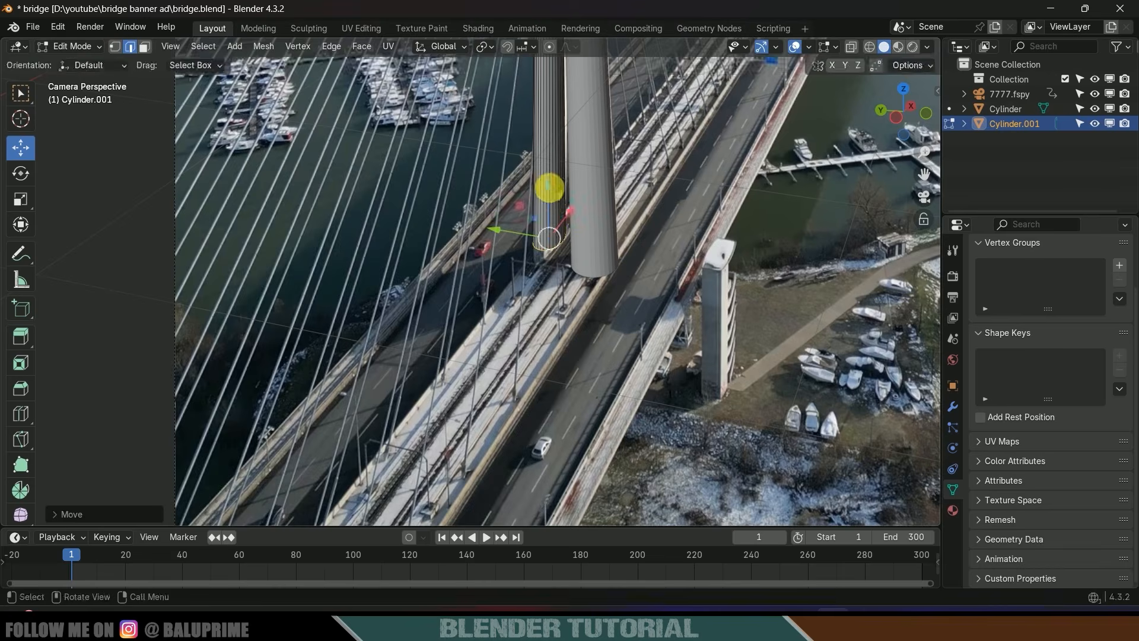
{"action": "key", "text": "Tab"}
Add a plane mesh and lower it about 4.3 m along Z to the bridge deck at the pylon's foot.
{"action": "scroll", "coordinate": [635, 304], "scroll_direction": "down", "scroll_amount": 4}
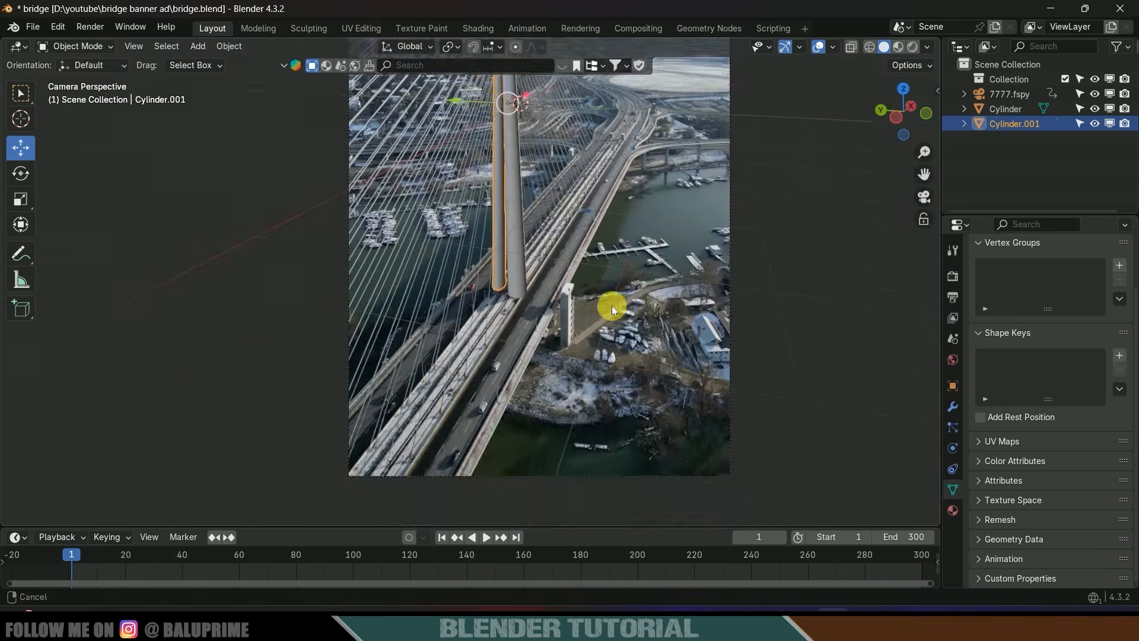
{"action": "middle_click_drag", "start_coordinate": [612, 306], "coordinate": [611, 404], "text": "shift"}
{"action": "scroll", "coordinate": [542, 261], "scroll_direction": "down", "scroll_amount": 1}
{"action": "middle_click_drag", "start_coordinate": [571, 300], "coordinate": [582, 220], "text": "shift"}
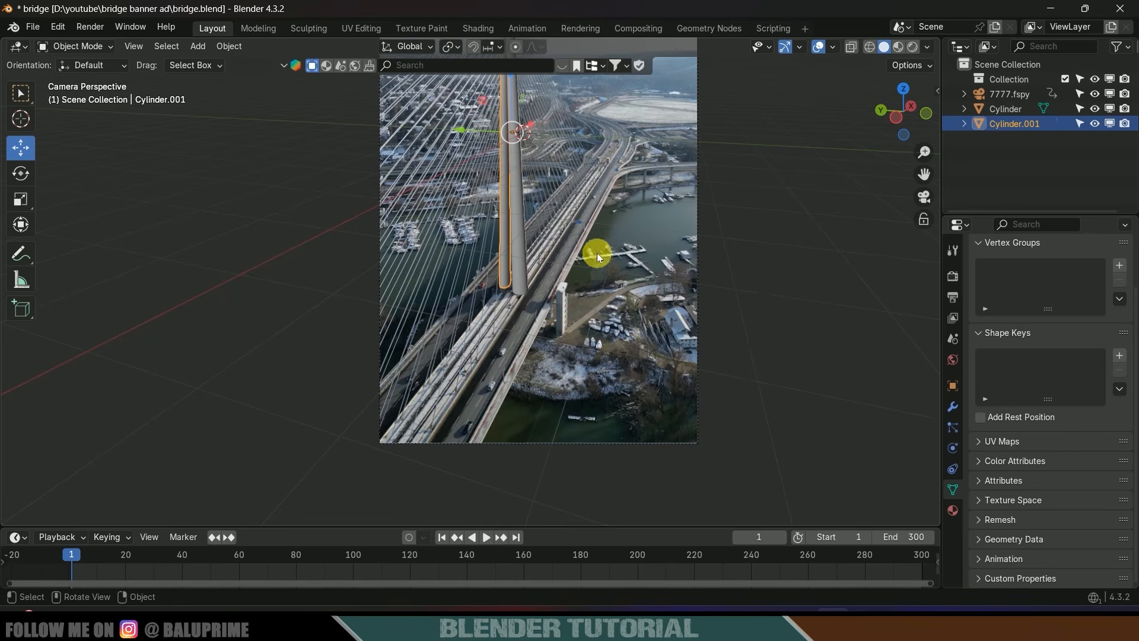
{"action": "key", "text": "shift+a"}
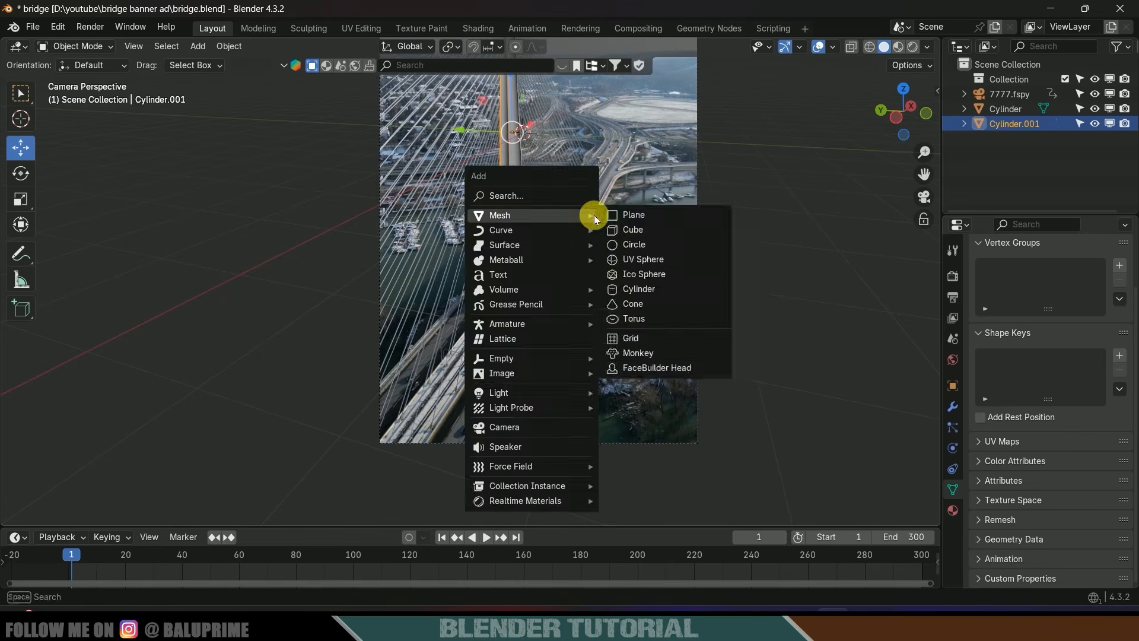
{"action": "left_click", "coordinate": [628, 215]}
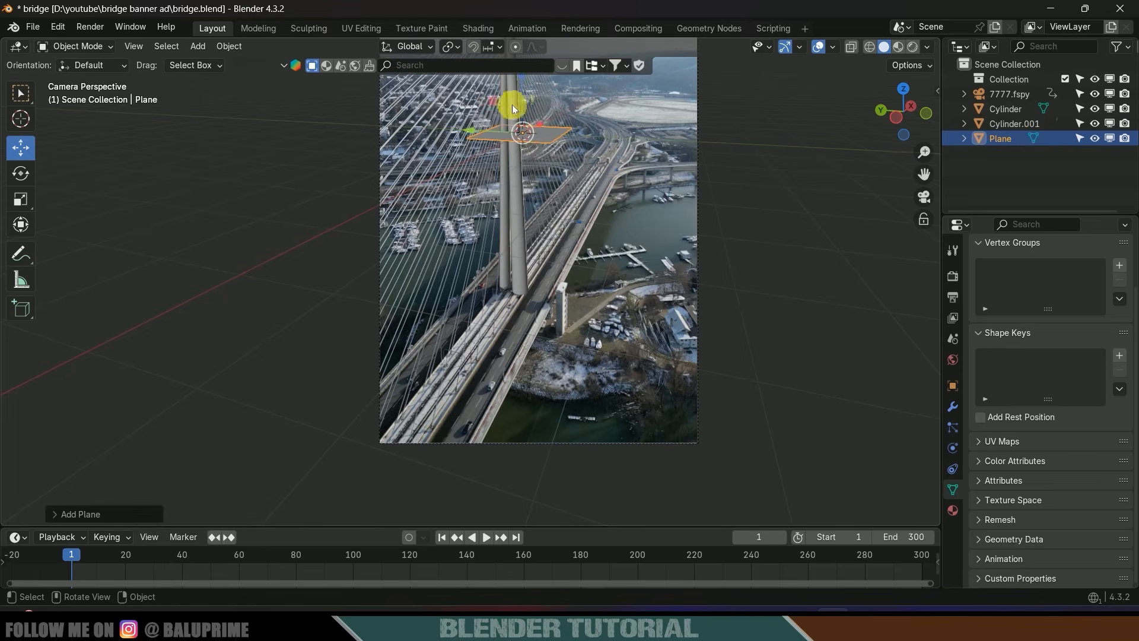
{"action": "left_click_drag", "start_coordinate": [518, 95], "coordinate": [521, 254]}
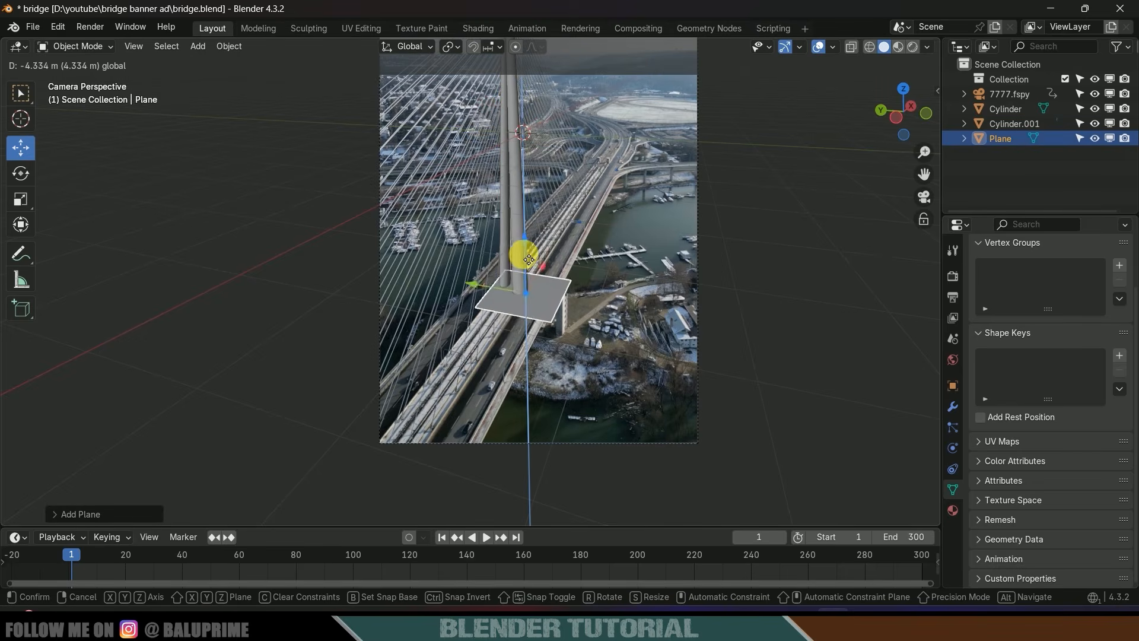
{"action": "scroll", "coordinate": [539, 334], "scroll_direction": "up", "scroll_amount": 4}
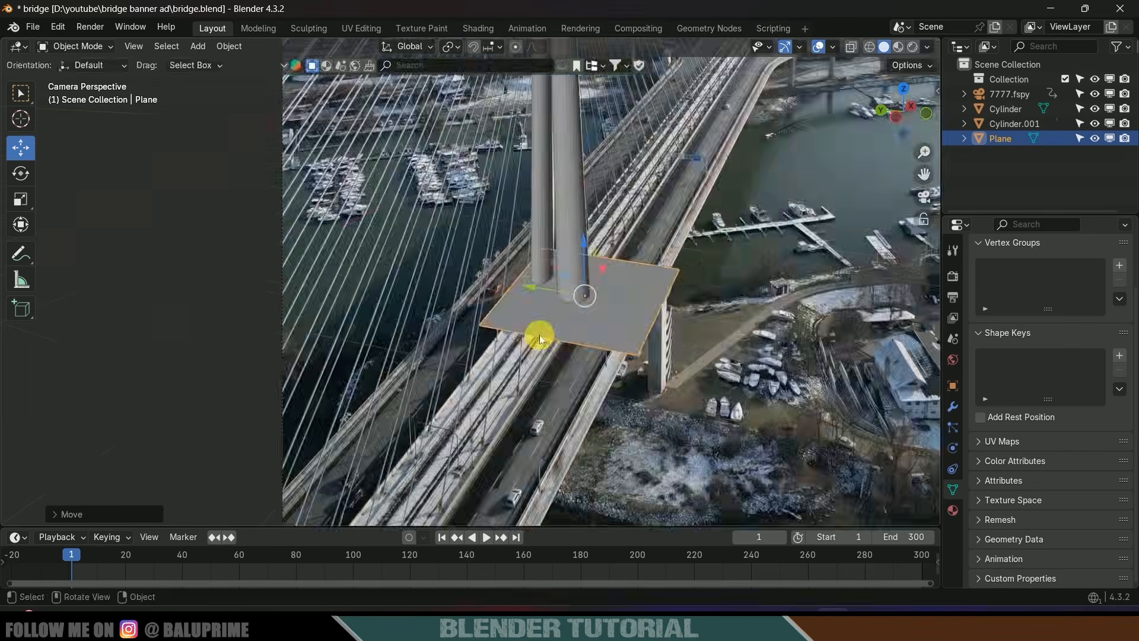
{"action": "middle_click_drag", "start_coordinate": [542, 338], "coordinate": [522, 249]}
{"action": "left_click_drag", "start_coordinate": [475, 233], "coordinate": [473, 252]}
{"action": "key", "text": "KP_0"}
{"action": "scroll", "coordinate": [460, 258], "scroll_direction": "up", "scroll_amount": 4}
{"action": "scroll", "coordinate": [459, 258], "scroll_direction": "down", "scroll_amount": 4}
Adjust the plane's two side edges across the bridge to match the deck's width.
{"action": "key", "text": "Tab"}
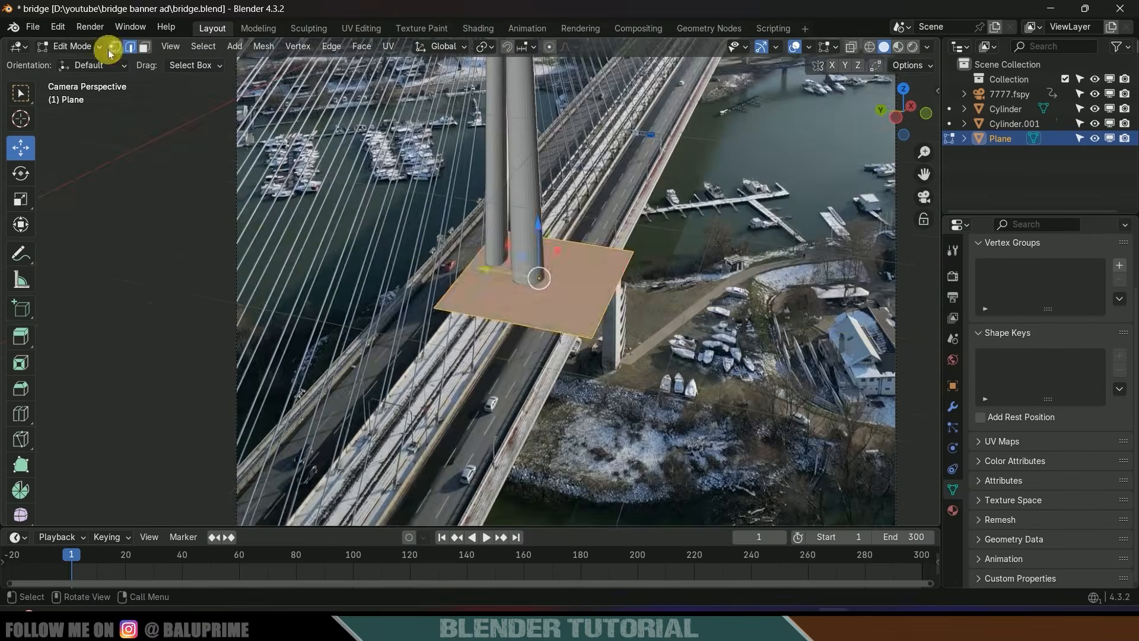
{"action": "left_click", "coordinate": [613, 300]}
{"action": "left_click_drag", "start_coordinate": [564, 289], "coordinate": [542, 287]}
{"action": "left_click", "coordinate": [458, 278]}
{"action": "left_click_drag", "start_coordinate": [405, 258], "coordinate": [379, 252]}
Extend the deck plane's near and far edges along the bridge to cover the road, and finish mesh editing.
{"action": "scroll", "coordinate": [474, 278], "scroll_direction": "down", "scroll_amount": 3}
{"action": "left_click", "coordinate": [478, 301]}
{"action": "left_click_drag", "start_coordinate": [492, 275], "coordinate": [357, 472]}
{"action": "middle_click_drag", "start_coordinate": [528, 237], "coordinate": [444, 371], "text": "shift"}
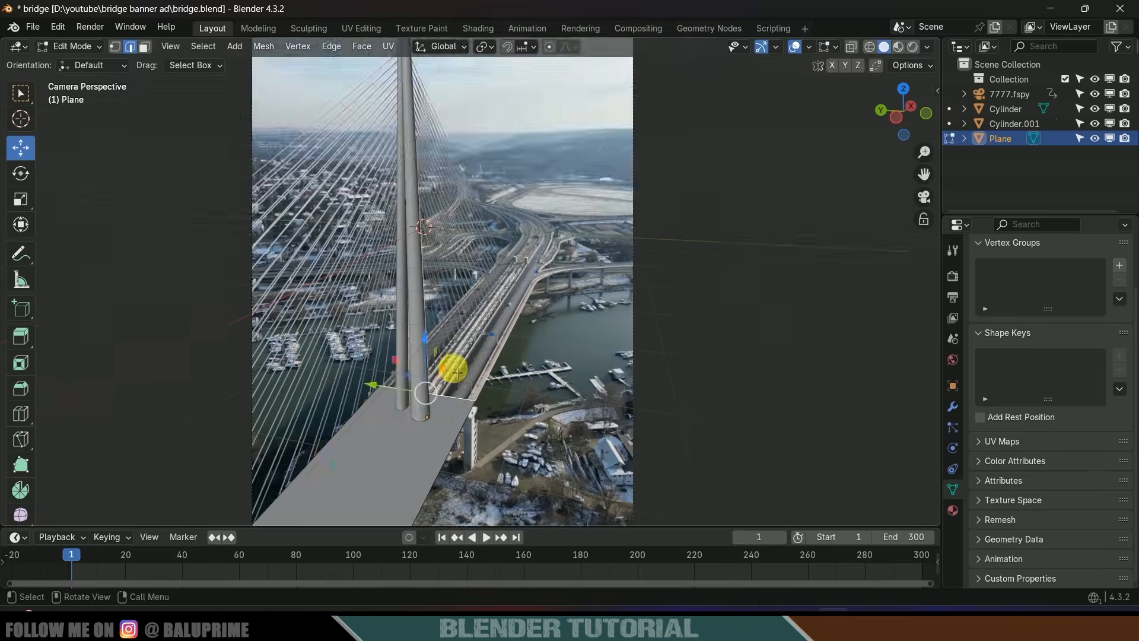
{"action": "left_click_drag", "start_coordinate": [450, 368], "coordinate": [530, 243]}
{"action": "scroll", "coordinate": [576, 294], "scroll_direction": "down", "scroll_amount": 4}
{"action": "key", "text": "Tab"}
Duplicate the deck plane, lower the copy below the deck and shift it towards the water on the left side.
{"action": "scroll", "coordinate": [498, 332], "scroll_direction": "up", "scroll_amount": 2}
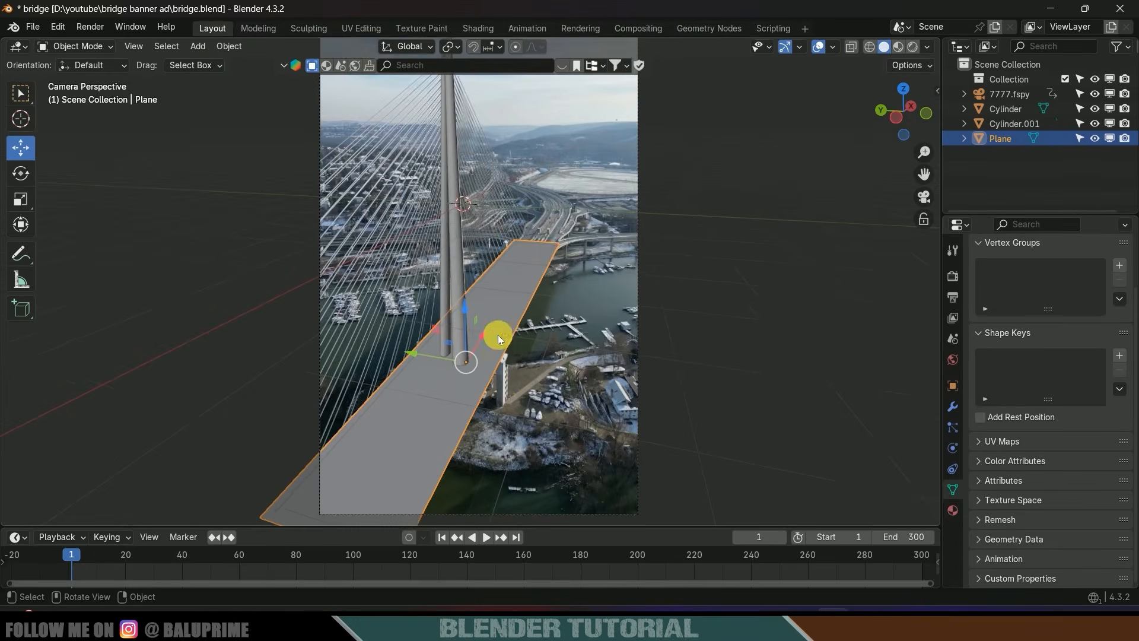
{"action": "scroll", "coordinate": [498, 354], "scroll_direction": "down", "scroll_amount": 3}
{"action": "scroll", "coordinate": [513, 365], "scroll_direction": "up", "scroll_amount": 5}
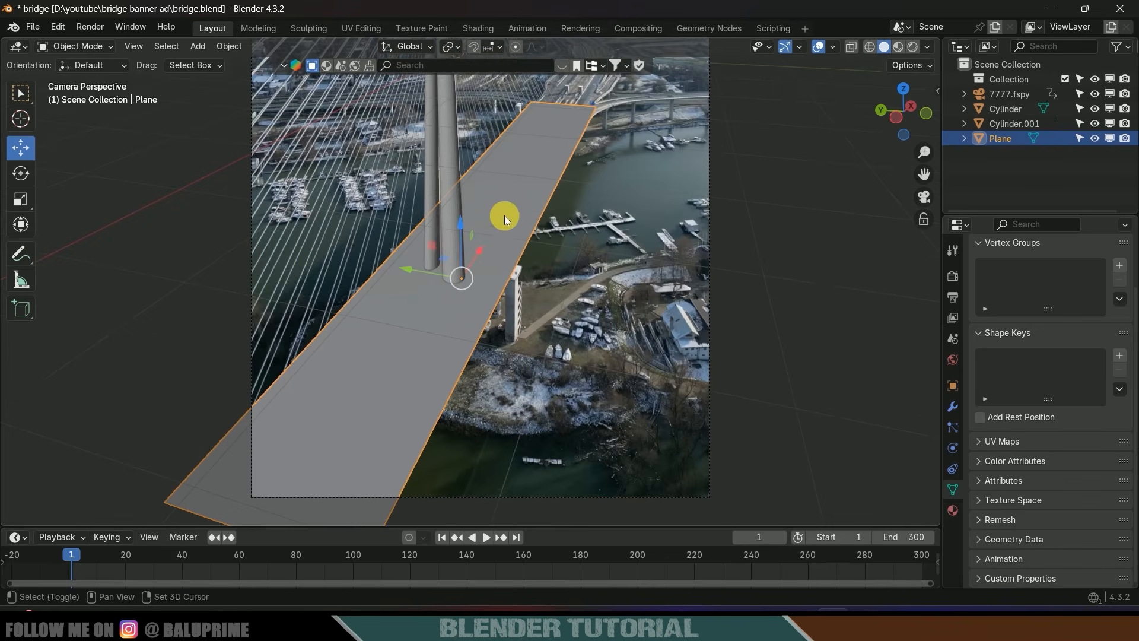
{"action": "key", "text": "shift+d"}
{"action": "right_click", "coordinate": [524, 214]}
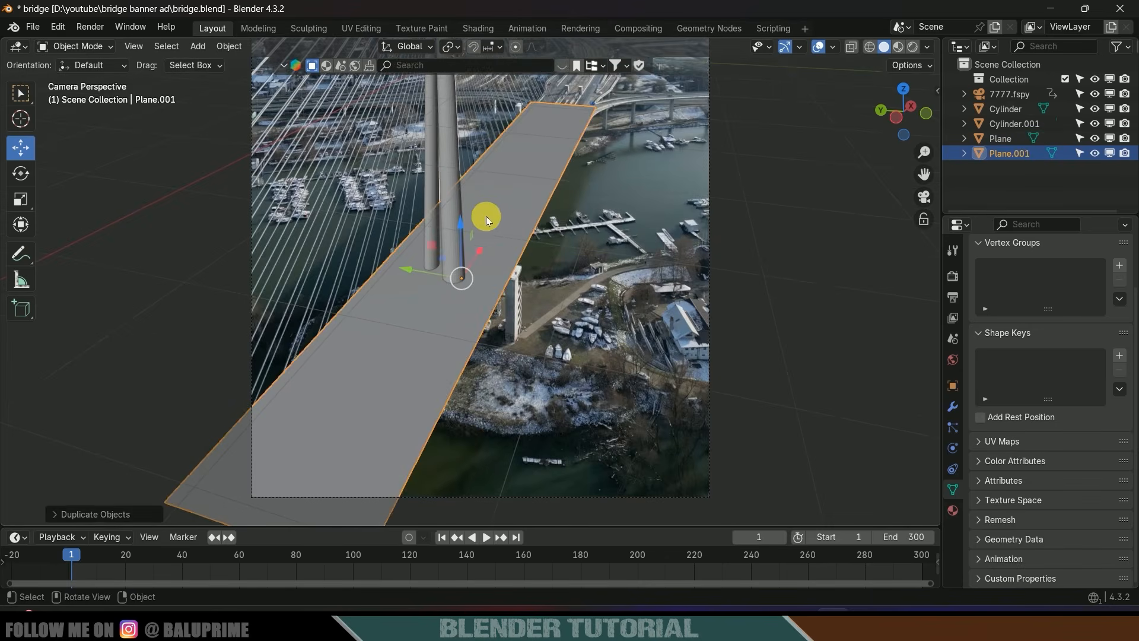
{"action": "left_click_drag", "start_coordinate": [457, 224], "coordinate": [461, 350]}
{"action": "left_click_drag", "start_coordinate": [400, 396], "coordinate": [246, 360]}
{"action": "left_click_drag", "start_coordinate": [306, 318], "coordinate": [421, 312]}
Extend the lower plane's outer edge far out over the water beside the bridge and finish mesh editing.
{"action": "key", "text": "Tab"}
{"action": "left_click", "coordinate": [345, 281]}
{"action": "left_click_drag", "start_coordinate": [326, 240], "coordinate": [26, 199]}
{"action": "key", "text": "Tab"}
{"action": "scroll", "coordinate": [466, 301], "scroll_direction": "down", "scroll_amount": 3}
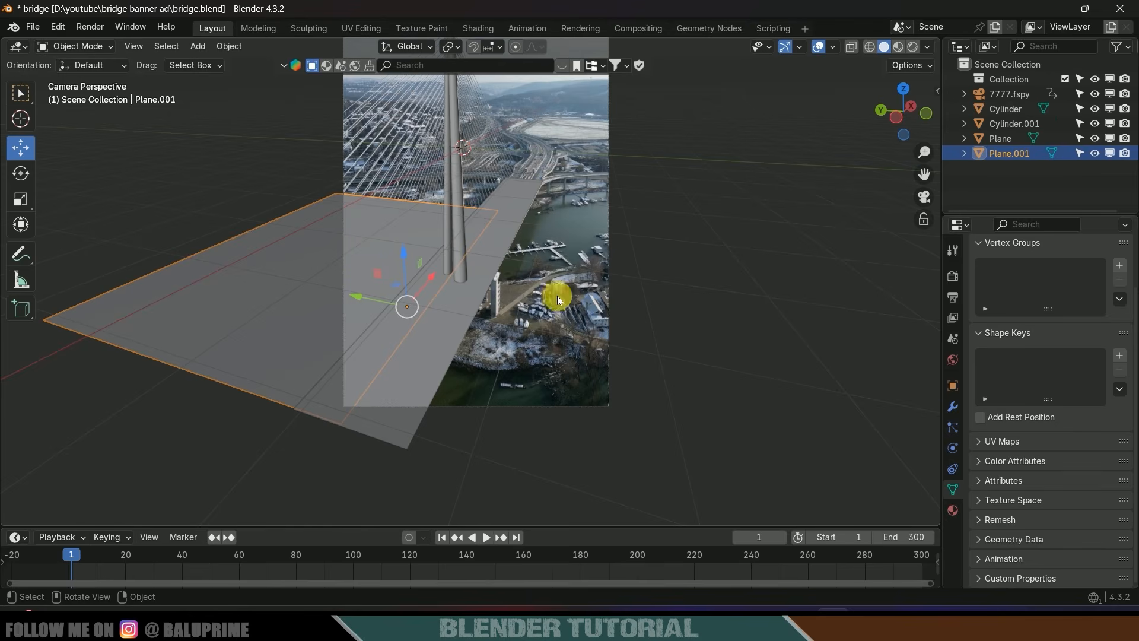
Add another plane mesh at the 3D cursor beside the pylon.
{"action": "middle_click_drag", "start_coordinate": [536, 262], "coordinate": [426, 409], "text": "shift"}
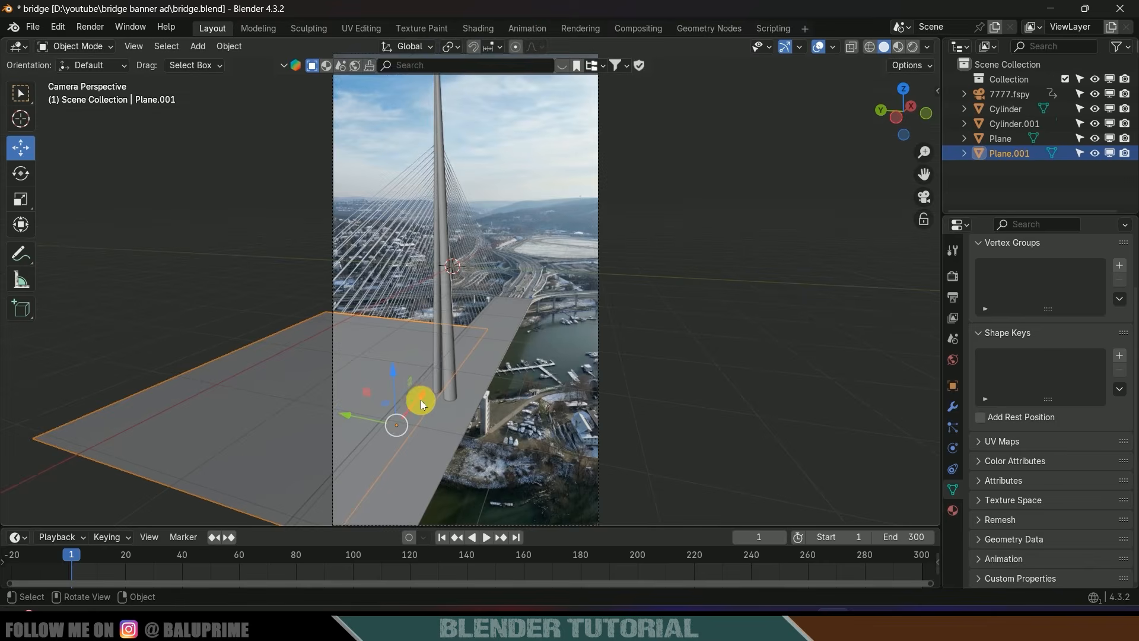
{"action": "scroll", "coordinate": [433, 403], "scroll_direction": "down", "scroll_amount": 3}
{"action": "scroll", "coordinate": [446, 407], "scroll_direction": "up", "scroll_amount": 5}
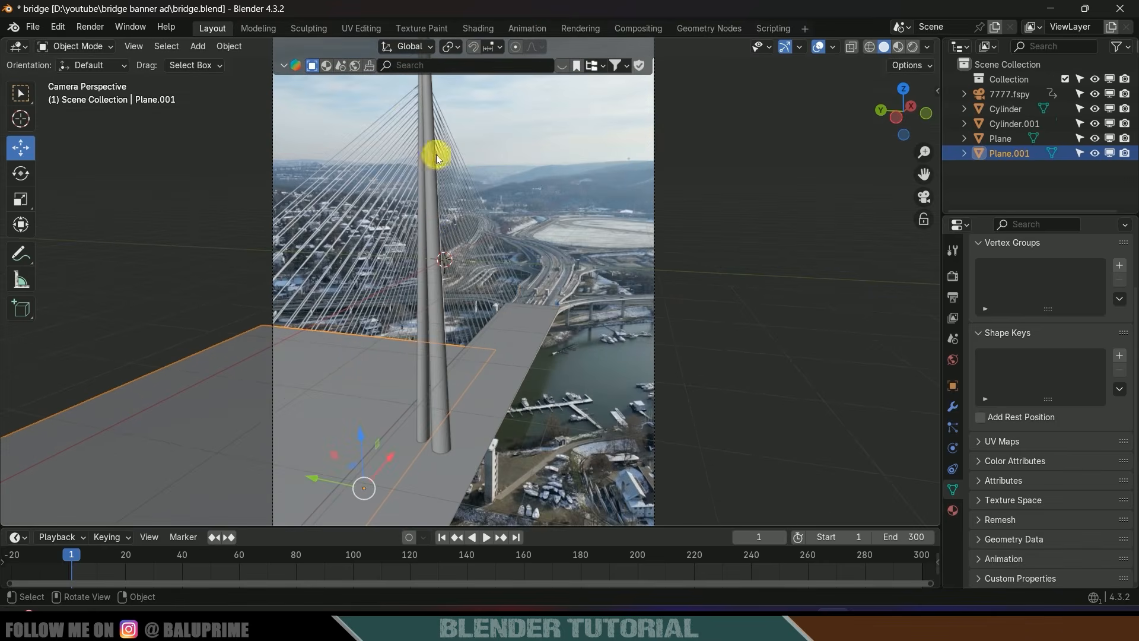
{"action": "scroll", "coordinate": [379, 311], "scroll_direction": "down", "scroll_amount": 3}
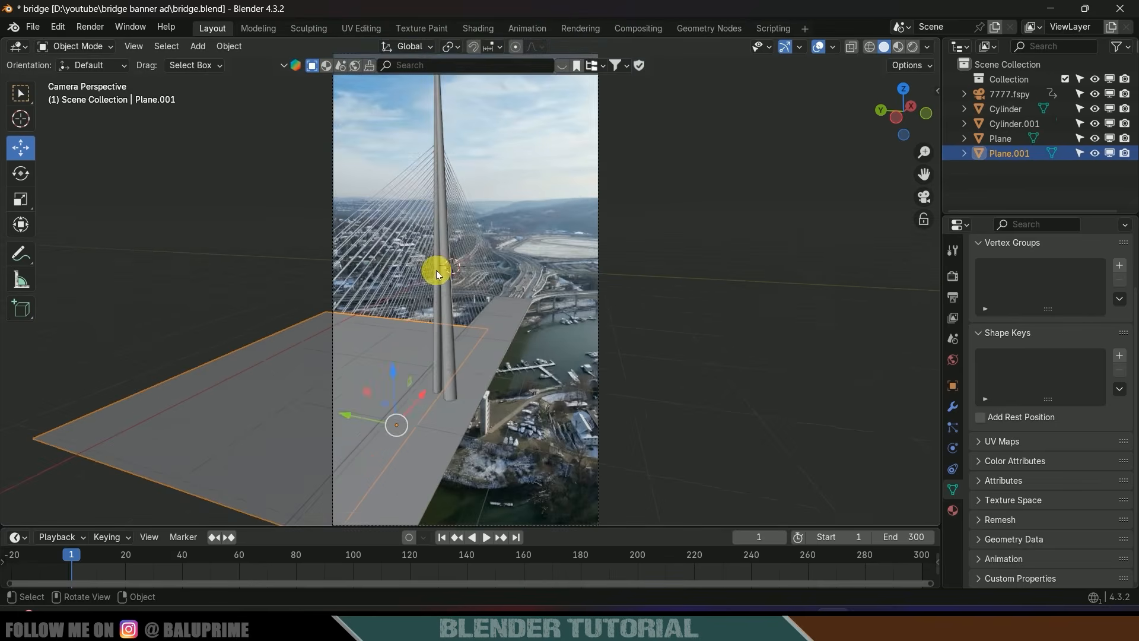
{"action": "scroll", "coordinate": [439, 268], "scroll_direction": "down", "scroll_amount": 1}
{"action": "scroll", "coordinate": [439, 298], "scroll_direction": "up", "scroll_amount": 3}
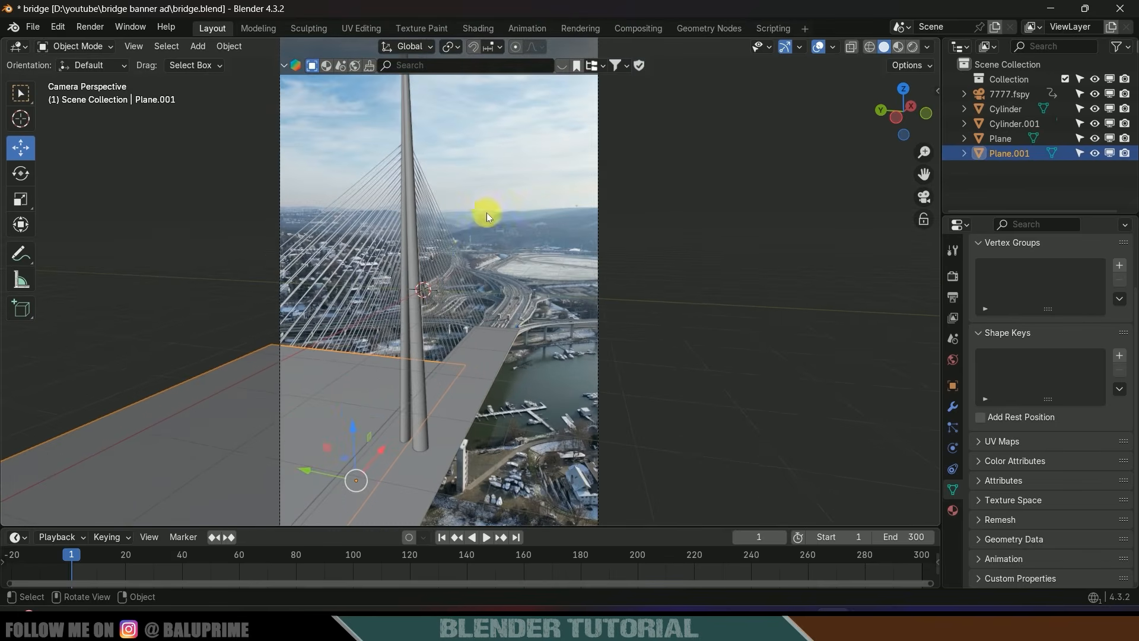
{"action": "key", "text": "shift+a"}
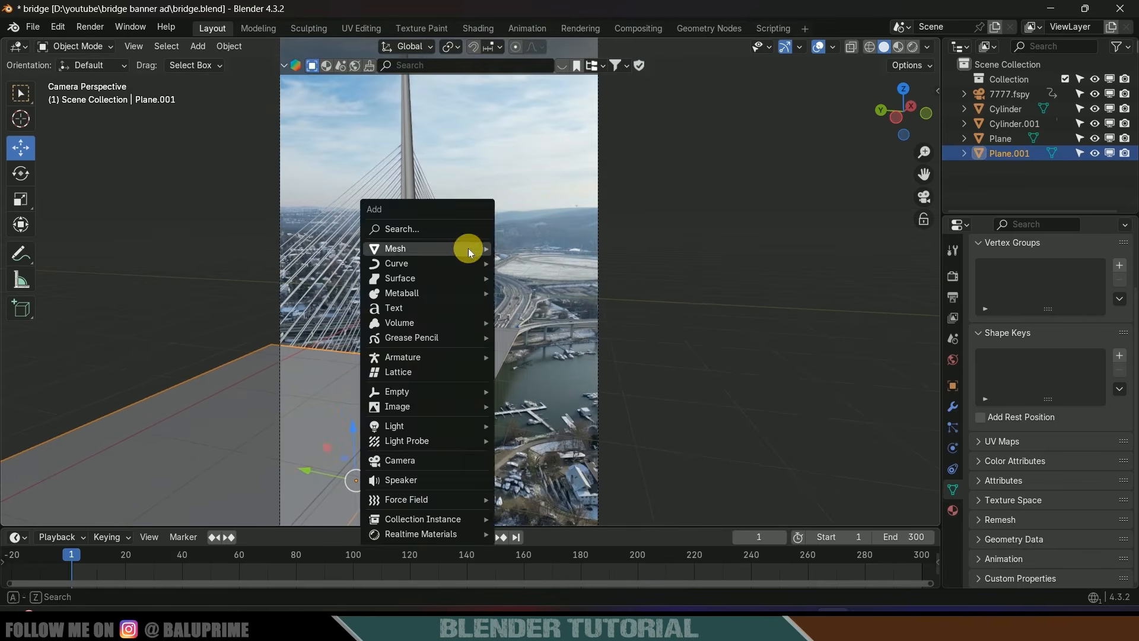
{"action": "mouse_move", "coordinate": [454, 247]}
{"action": "left_click", "coordinate": [514, 250]}
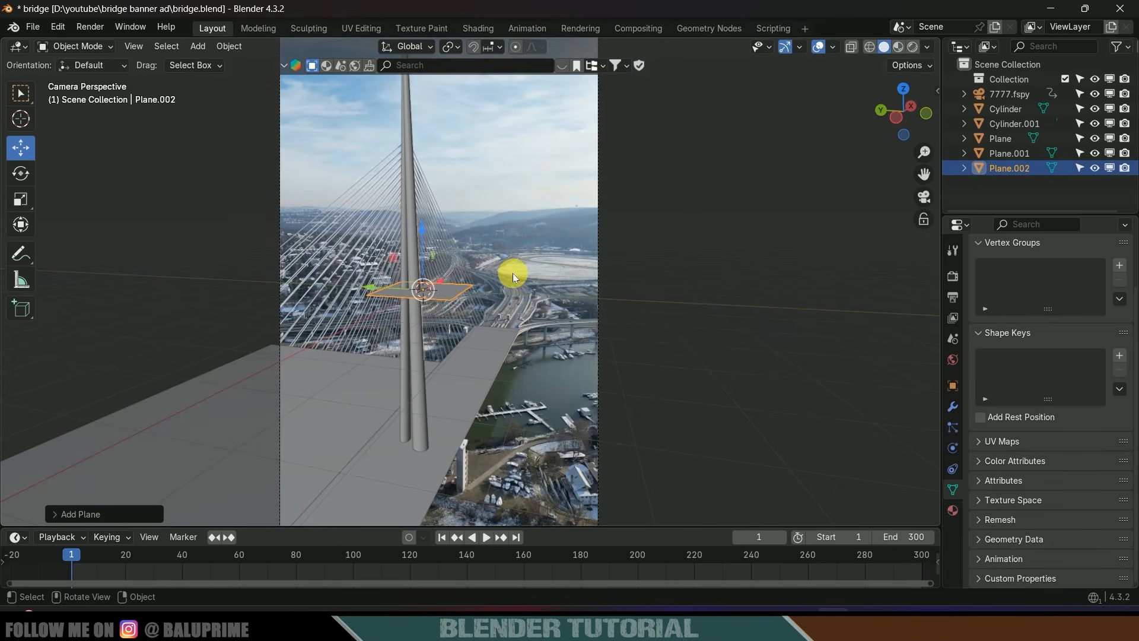
Rotate the new plane 90° around X and move it along Y and up so it stands upright beside the pylon's upper part.
{"action": "type", "text": "rx90"}
{"action": "key", "text": "Return"}
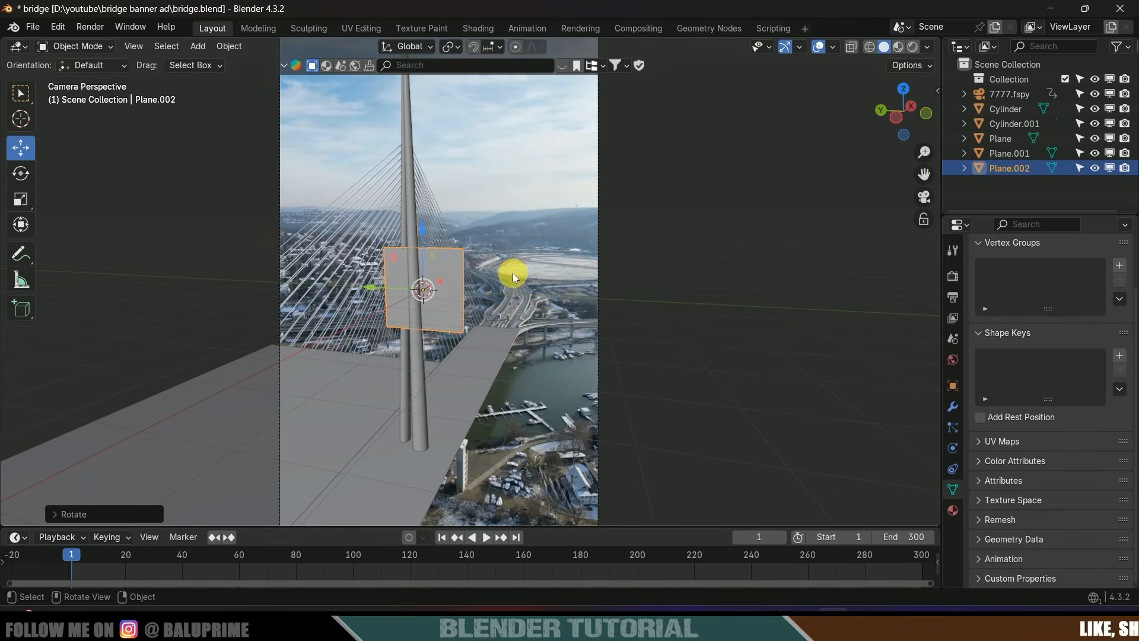
{"action": "key", "text": "g"}
{"action": "key", "text": "y"}
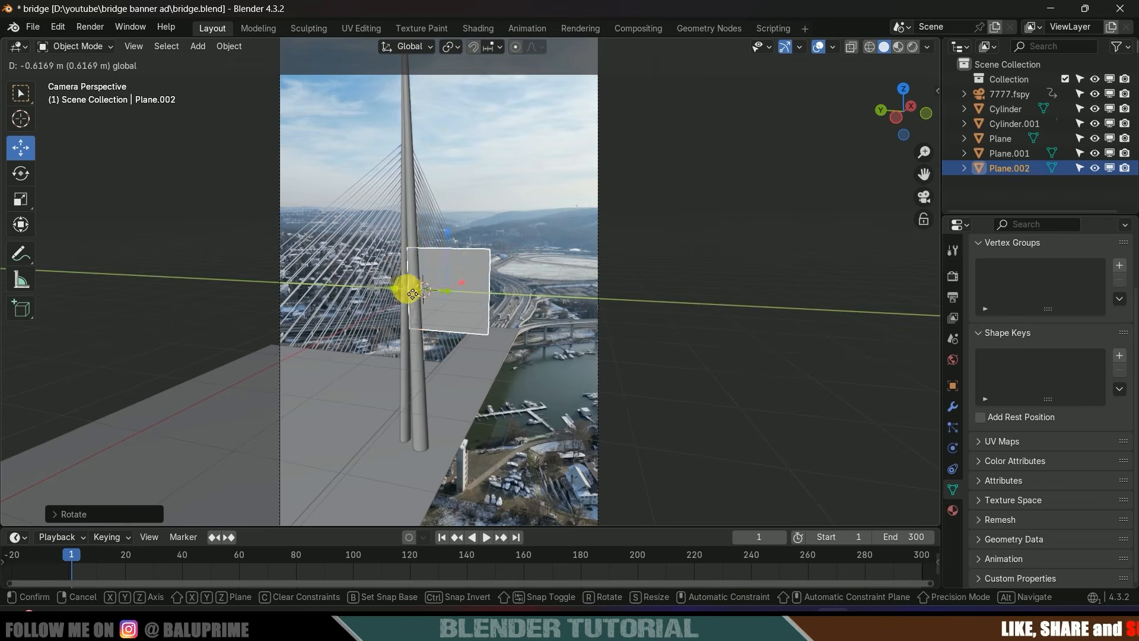
{"action": "left_click", "coordinate": [418, 290]}
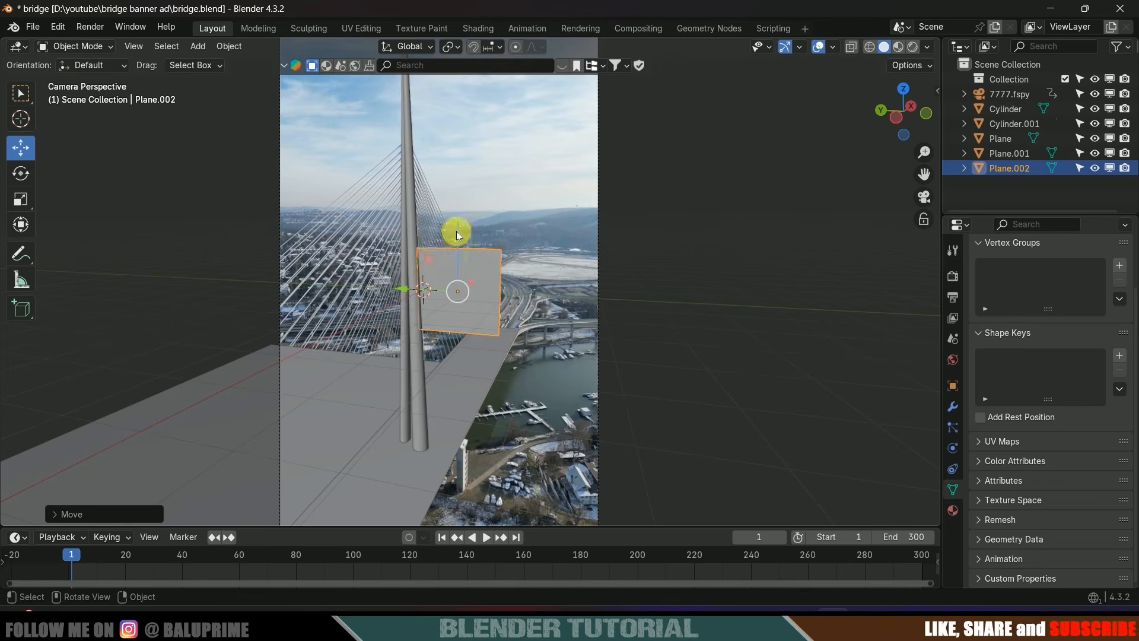
{"action": "key", "text": "g"}
{"action": "key", "text": "z"}
{"action": "left_click", "coordinate": [453, 105]}
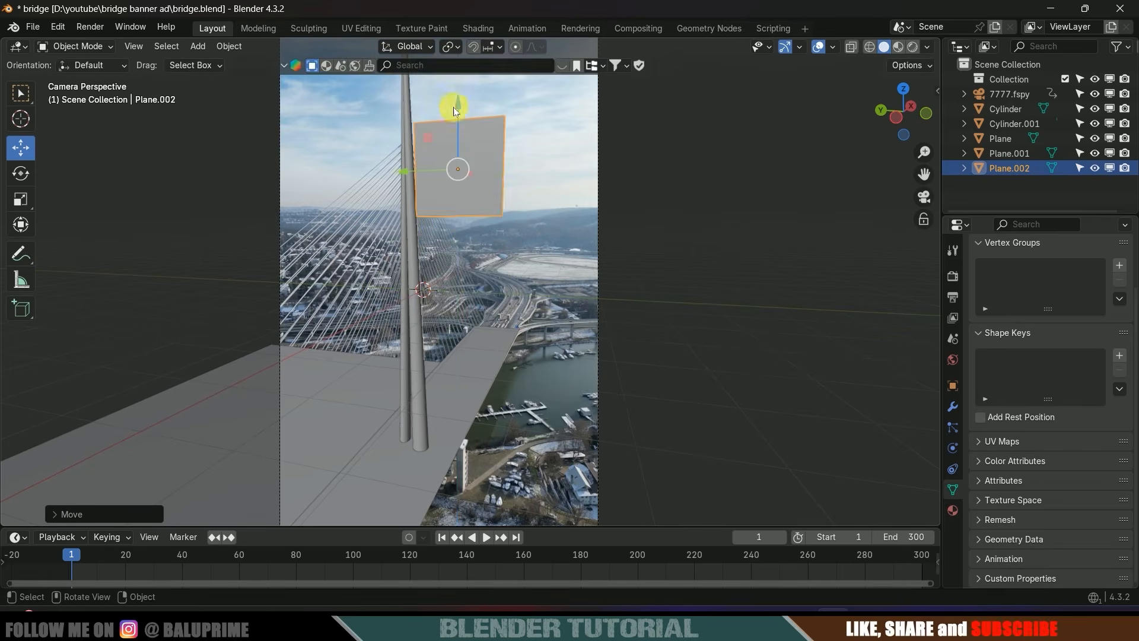
Extend the upright plane's lower edge down towards the deck and its outer edge slightly outward, and finish mesh editing.
{"action": "scroll", "coordinate": [518, 198], "scroll_direction": "down", "scroll_amount": 2}
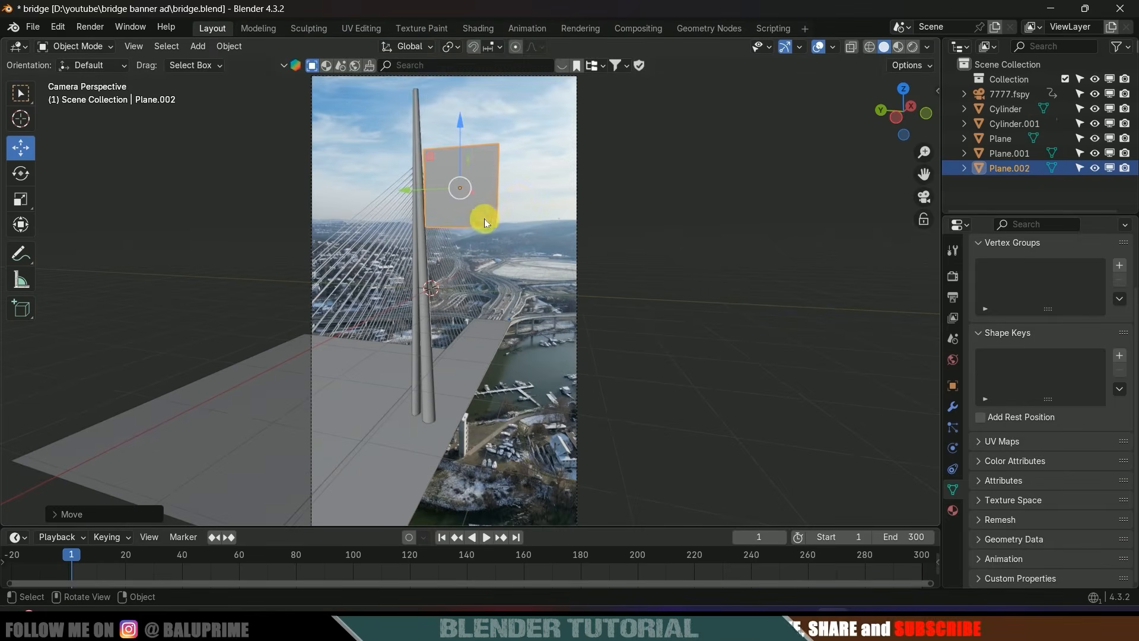
{"action": "key", "text": "Tab"}
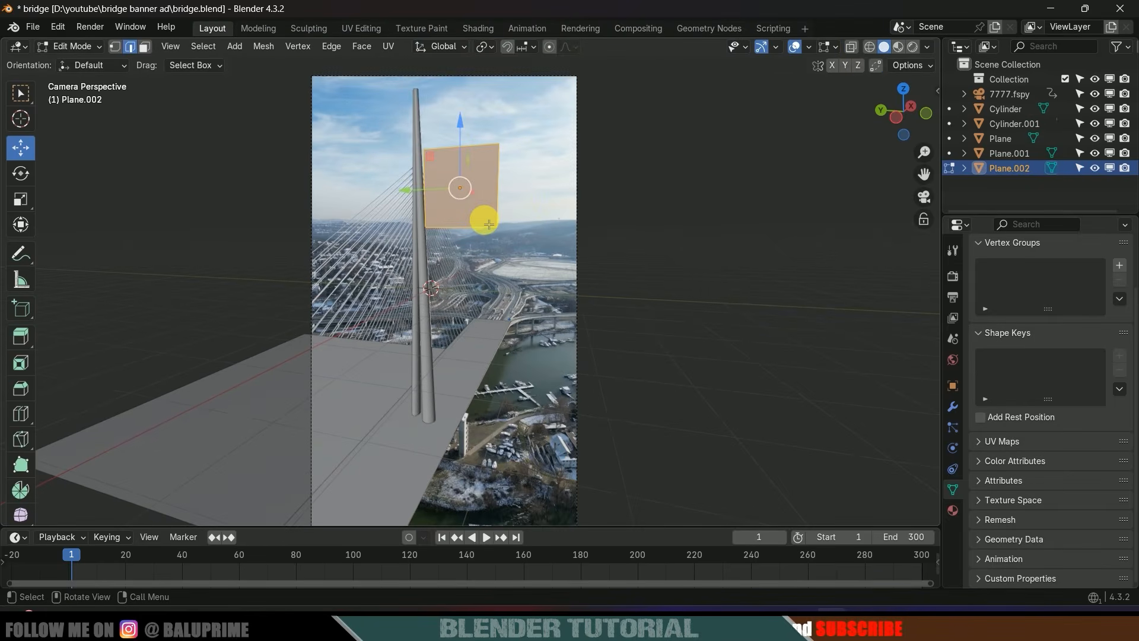
{"action": "left_click", "coordinate": [455, 227]}
{"action": "left_click_drag", "start_coordinate": [465, 165], "coordinate": [474, 317]}
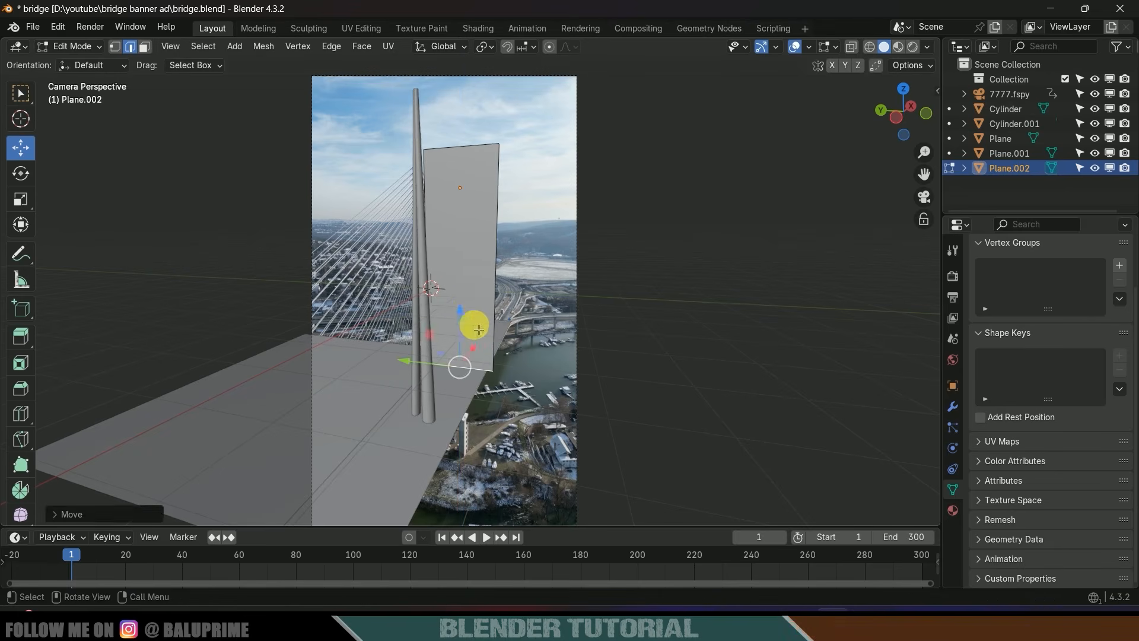
{"action": "left_click", "coordinate": [496, 270]}
{"action": "left_click_drag", "start_coordinate": [457, 265], "coordinate": [468, 267]}
{"action": "key", "text": "Tab"}
{"action": "scroll", "coordinate": [474, 267], "scroll_direction": "down", "scroll_amount": 1}
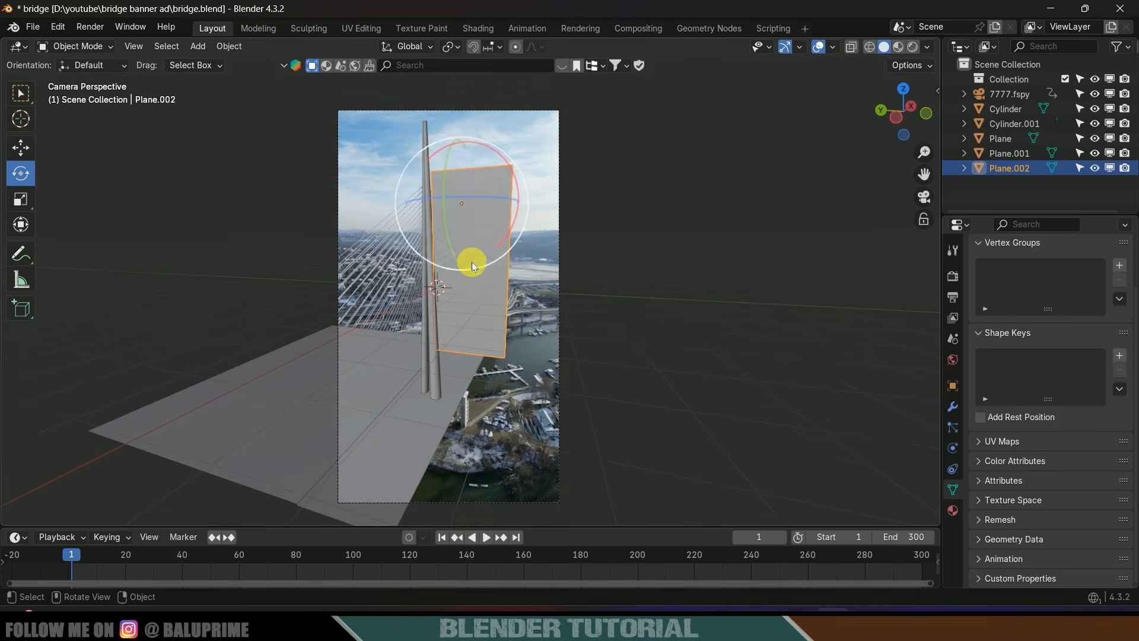
{"action": "scroll", "coordinate": [472, 267], "scroll_direction": "up", "scroll_amount": 1}
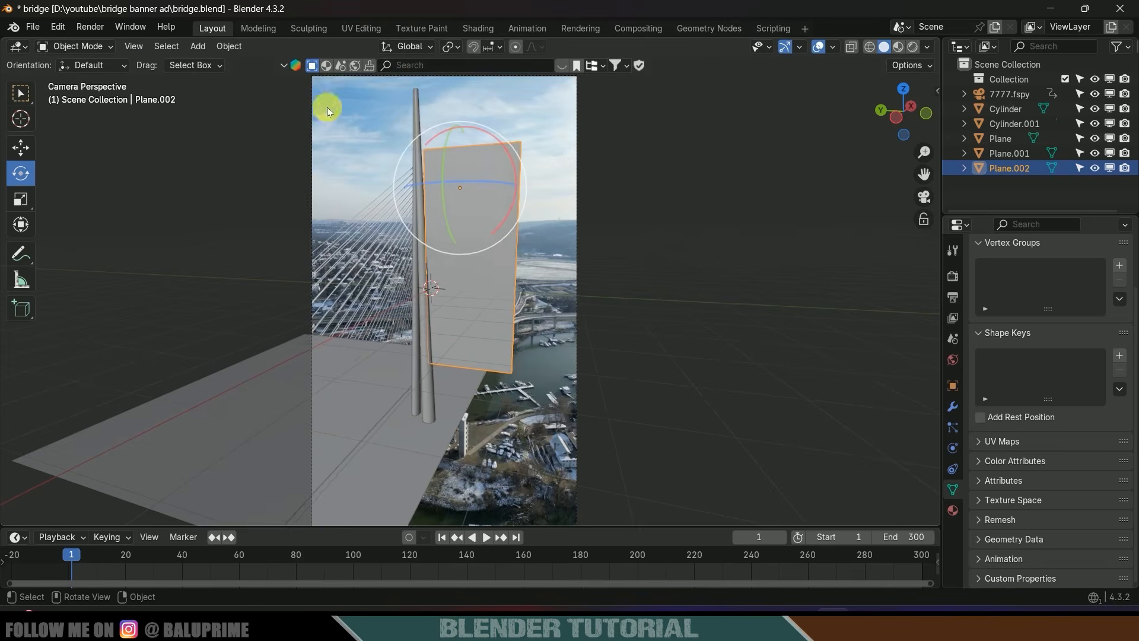
Set the banner plane's origin to its geometry and tilt the plane slightly around the X axis to line up with the pylon.
{"action": "left_click", "coordinate": [229, 47]}
{"action": "mouse_move", "coordinate": [279, 79]}
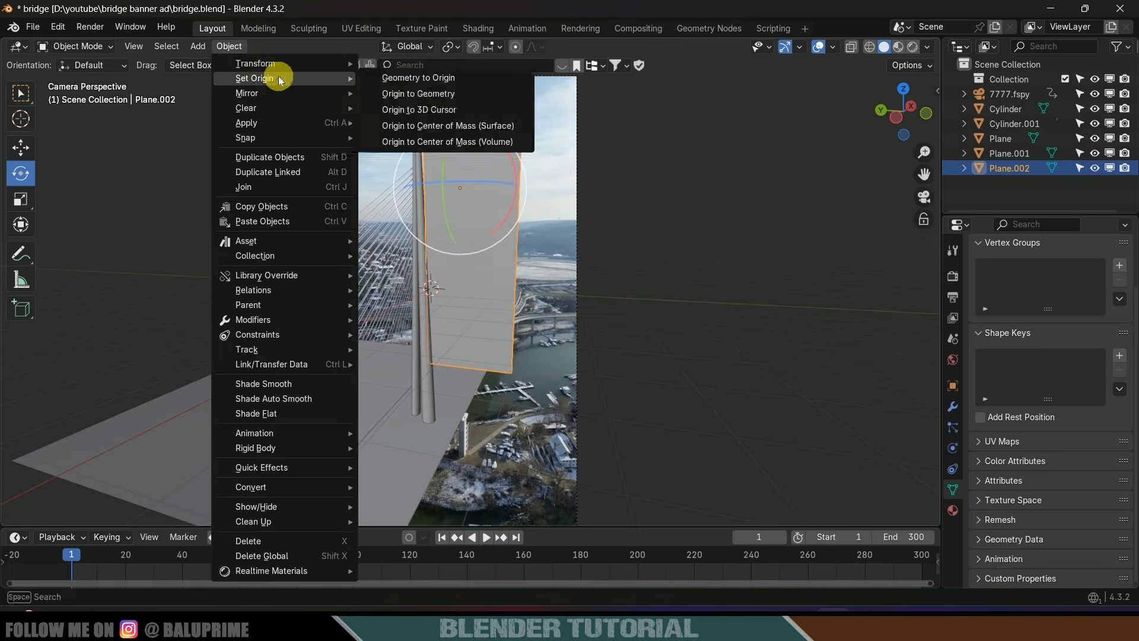
{"action": "left_click", "coordinate": [418, 94]}
{"action": "left_click_drag", "start_coordinate": [522, 246], "coordinate": [519, 235]}
{"action": "left_click", "coordinate": [442, 159]}
{"action": "scroll", "coordinate": [526, 383], "scroll_direction": "up", "scroll_amount": 2}
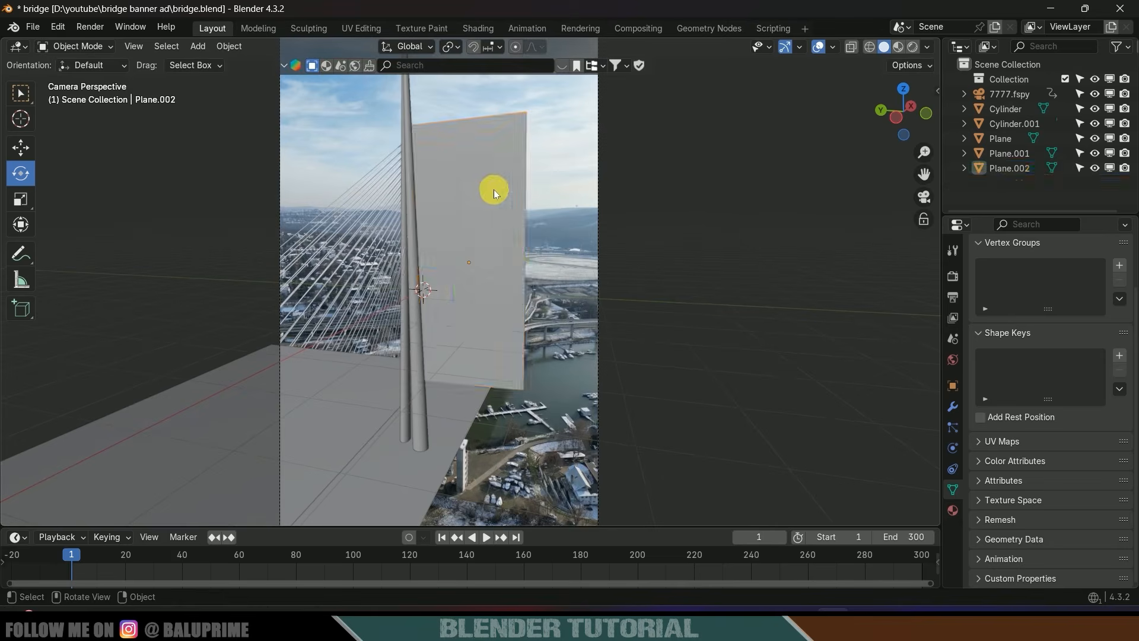
Subdivide the banner plane with 60 evenly spaced horizontal loop cuts.
{"action": "left_click", "coordinate": [490, 193]}
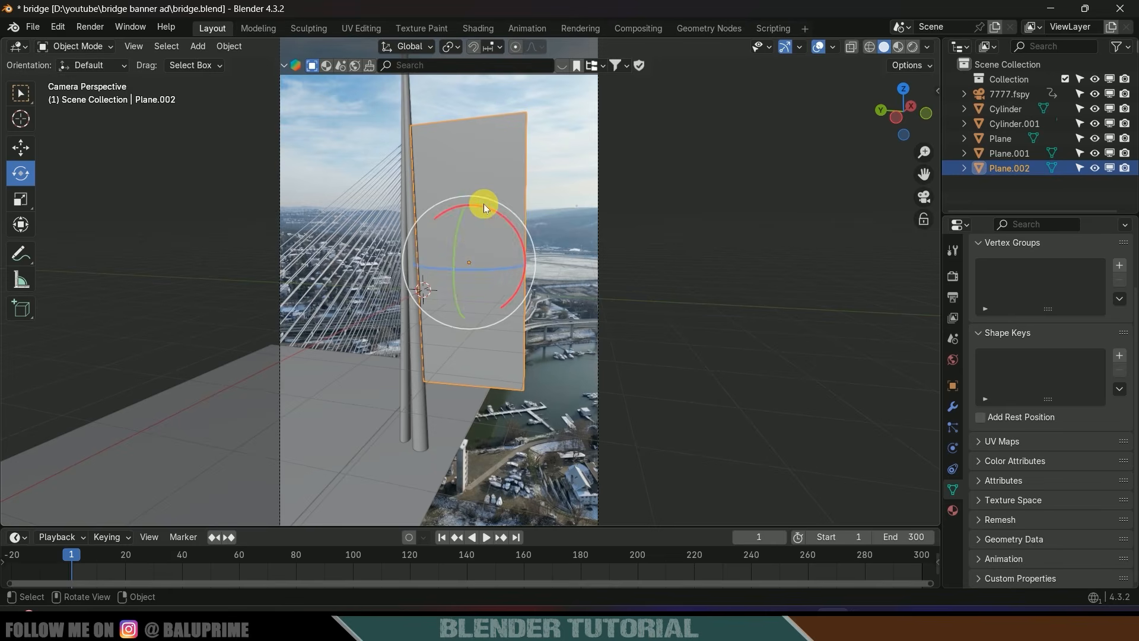
{"action": "key", "text": "Tab"}
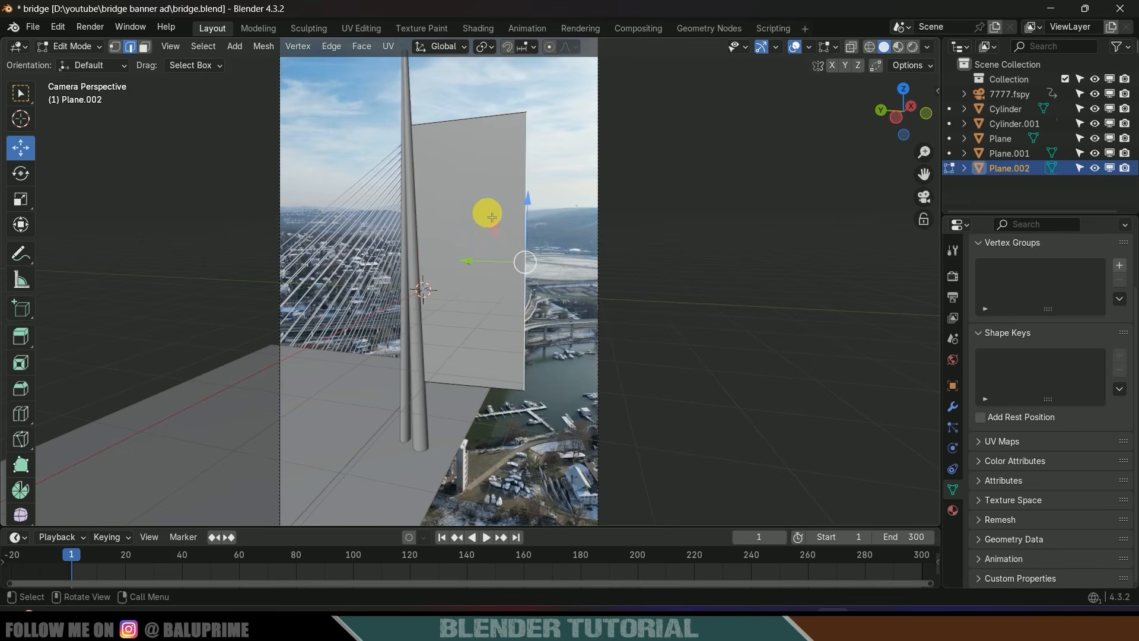
{"action": "key", "text": "a"}
{"action": "key", "text": "ctrl+r"}
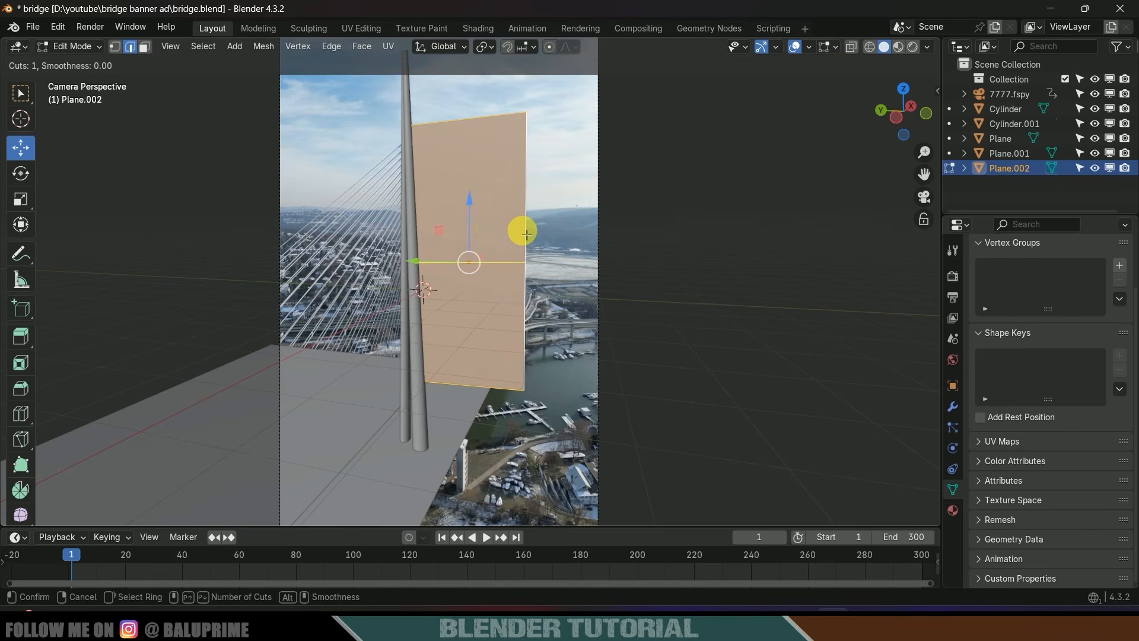
{"action": "scroll", "coordinate": [527, 235], "scroll_direction": "up", "scroll_amount": 3}
{"action": "scroll", "coordinate": [526, 235], "scroll_direction": "up", "scroll_amount": 20}
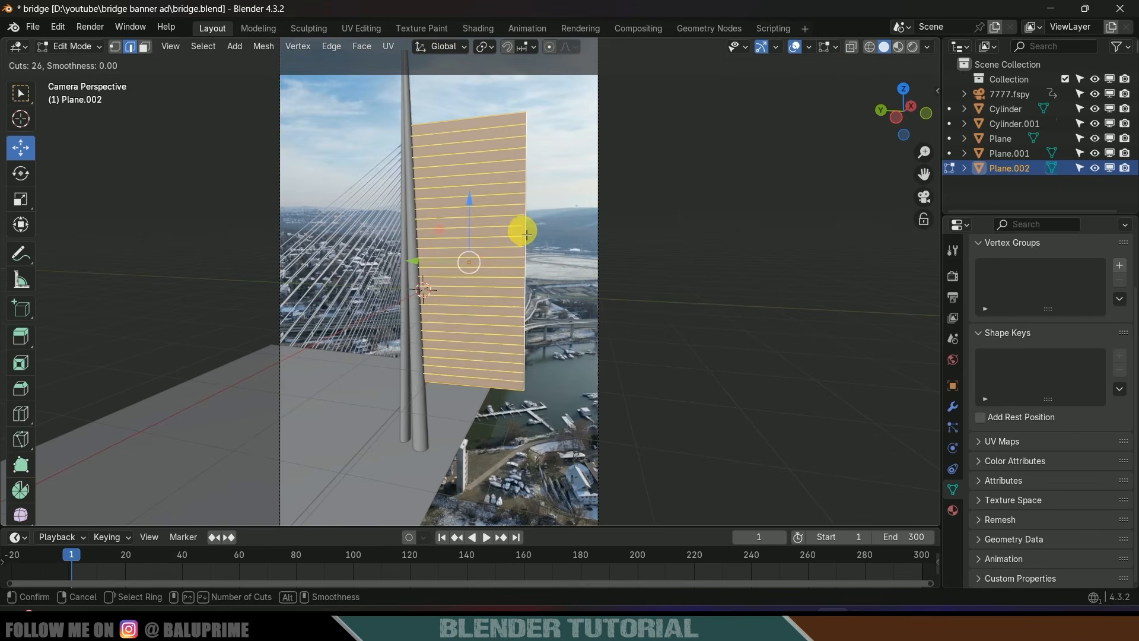
{"action": "scroll", "coordinate": [527, 235], "scroll_direction": "up", "scroll_amount": 3}
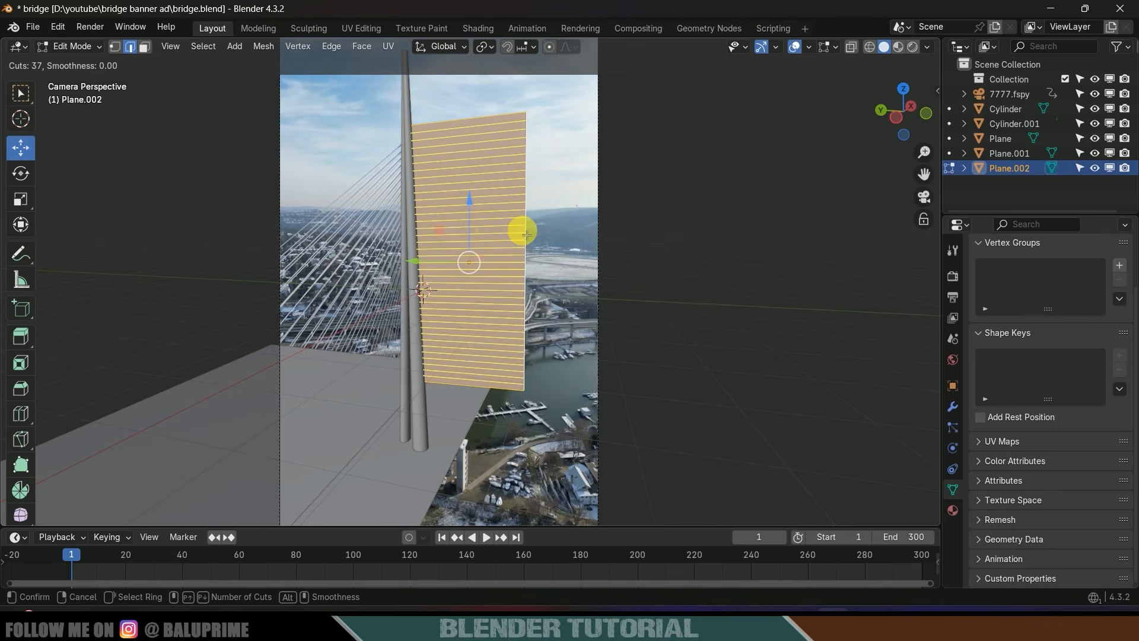
{"action": "scroll", "coordinate": [527, 235], "scroll_direction": "up", "scroll_amount": 20}
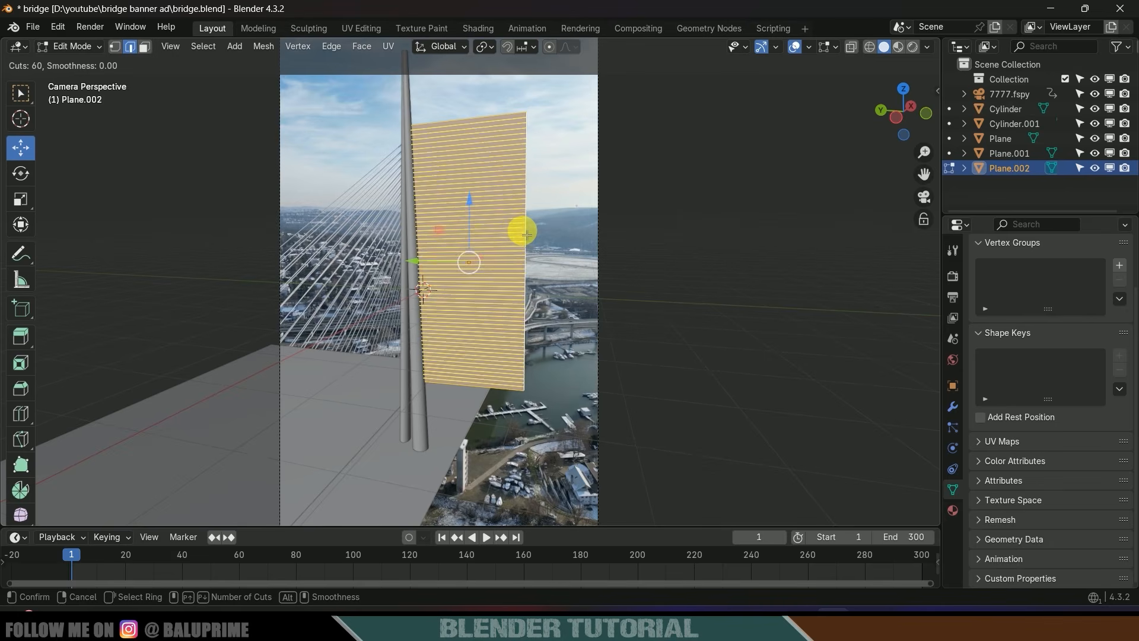
{"action": "left_click", "coordinate": [526, 235]}
{"action": "right_click", "coordinate": [523, 236]}
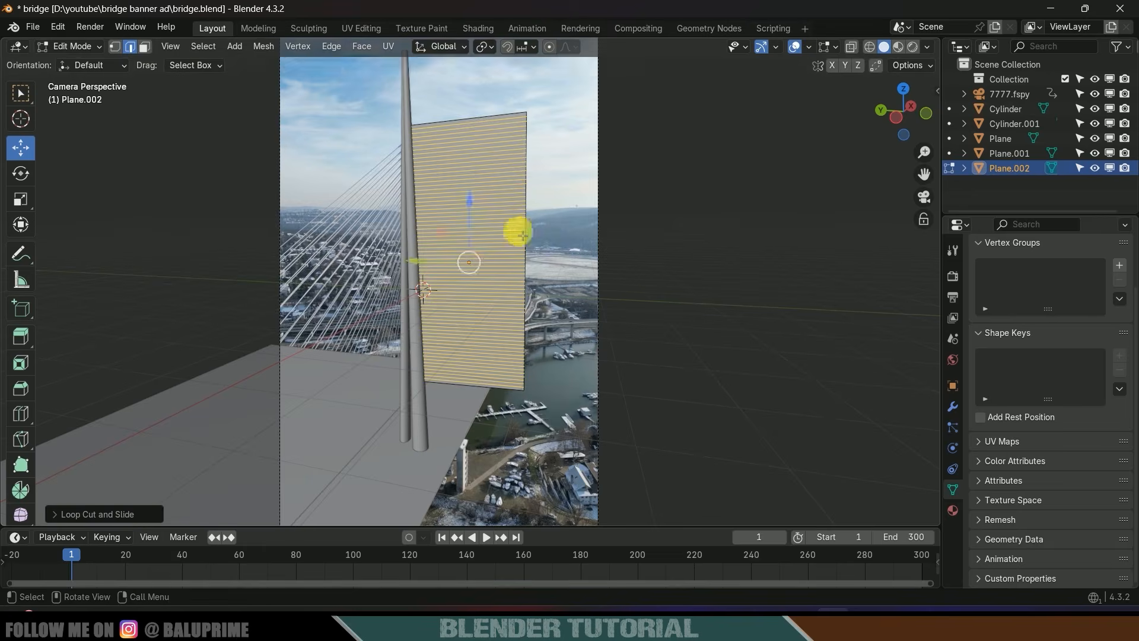
Add 28 evenly spaced vertical loop cuts across the banner plane to form a dense grid, and finish mesh editing.
{"action": "scroll", "coordinate": [522, 236], "scroll_direction": "up", "scroll_amount": 4}
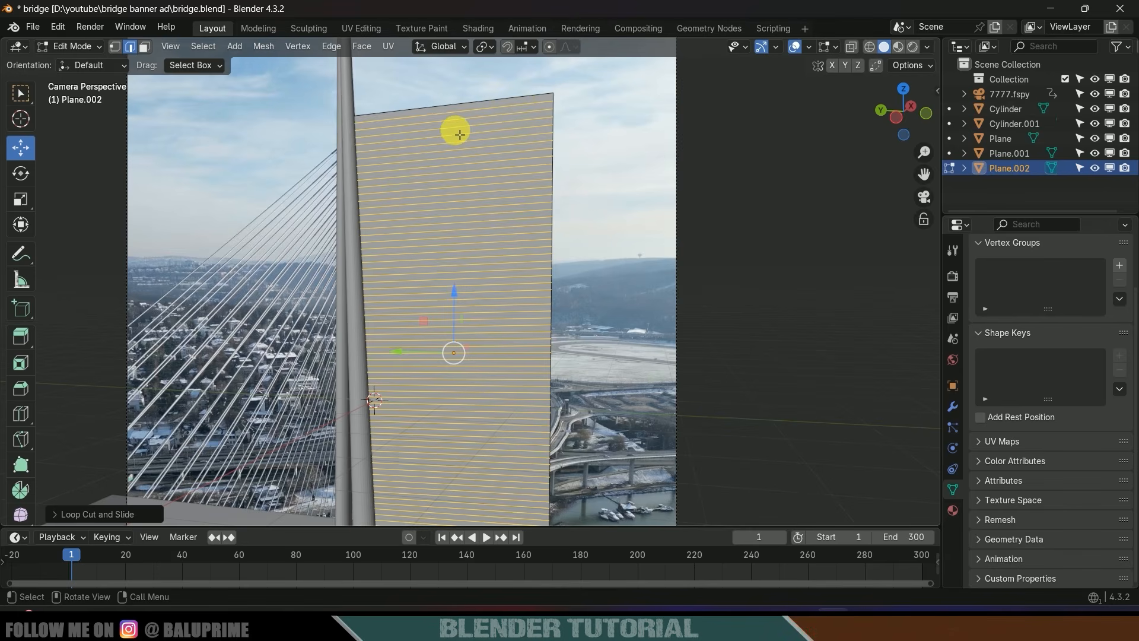
{"action": "key", "text": "ctrl+r"}
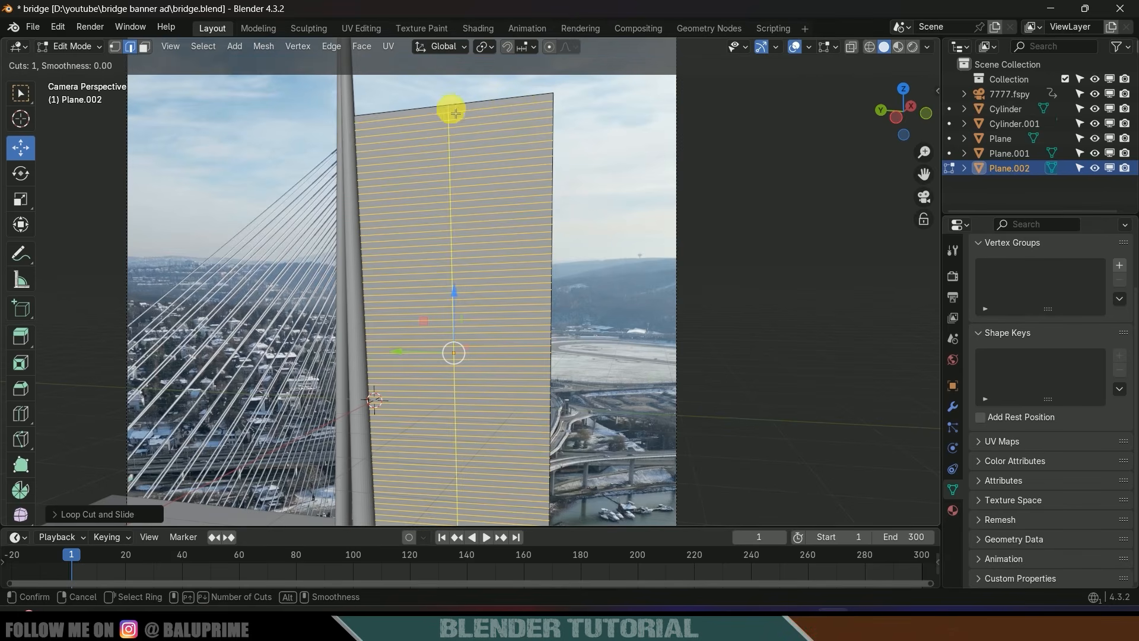
{"action": "scroll", "coordinate": [478, 131], "scroll_direction": "up", "scroll_amount": 20}
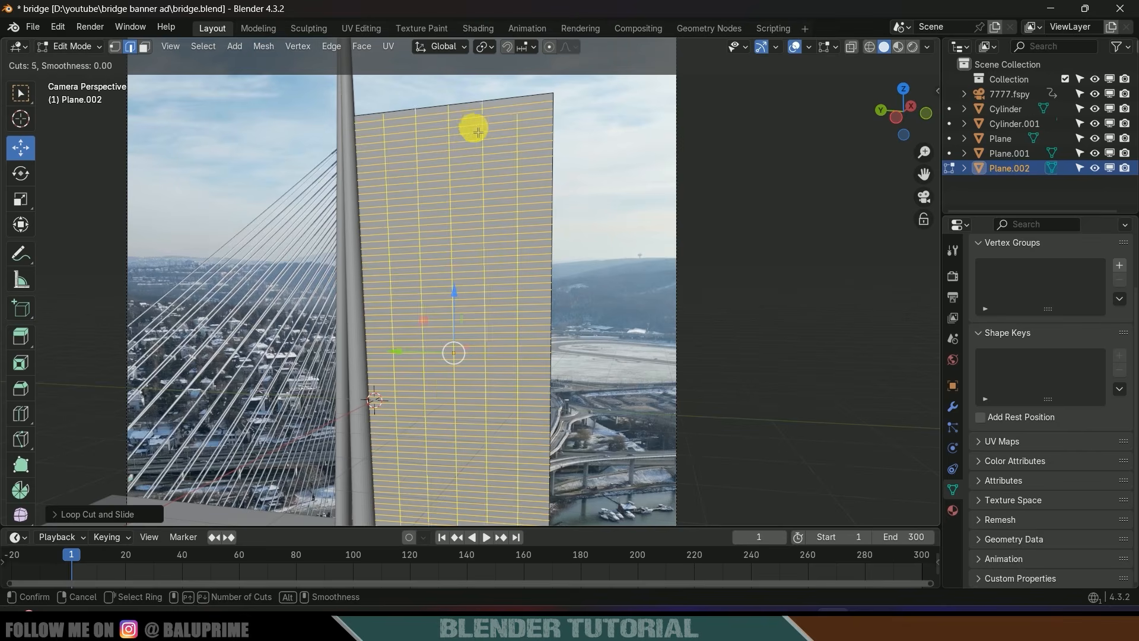
{"action": "scroll", "coordinate": [478, 132], "scroll_direction": "up", "scroll_amount": 11}
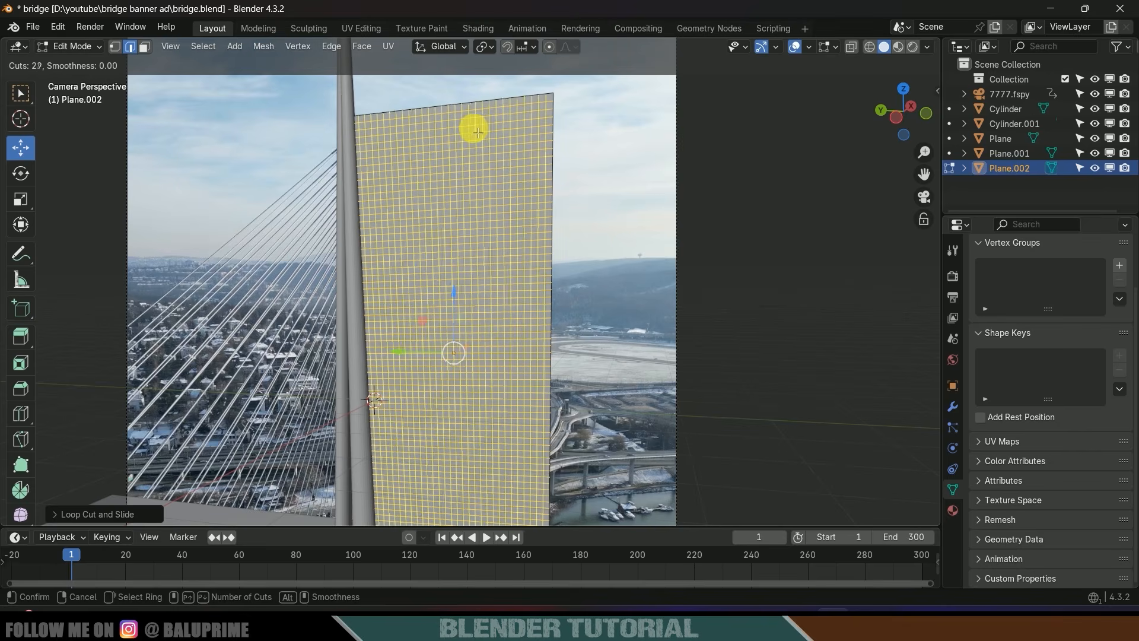
{"action": "scroll", "coordinate": [478, 132], "scroll_direction": "down", "scroll_amount": 5}
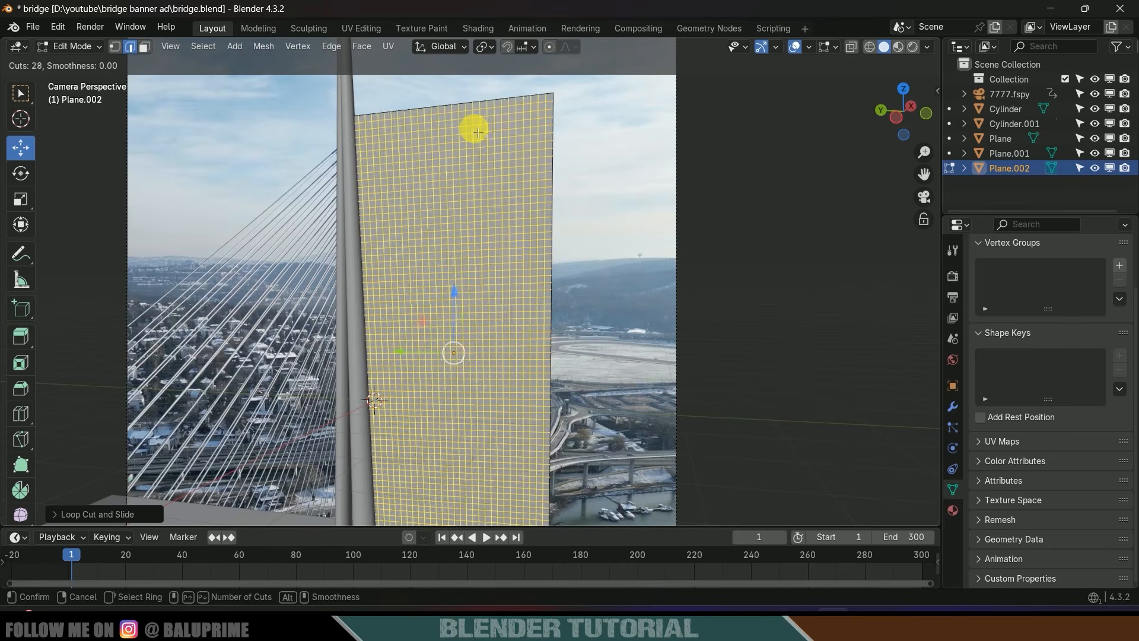
{"action": "left_click", "coordinate": [478, 131]}
{"action": "left_click", "coordinate": [478, 131]}
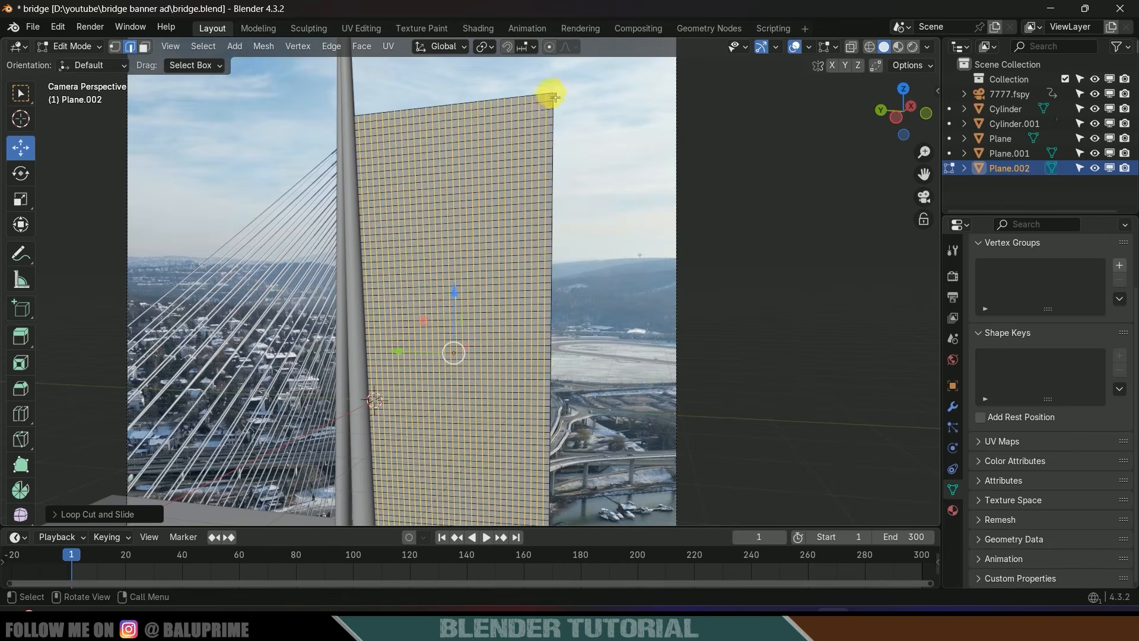
{"action": "scroll", "coordinate": [501, 175], "scroll_direction": "down", "scroll_amount": 6}
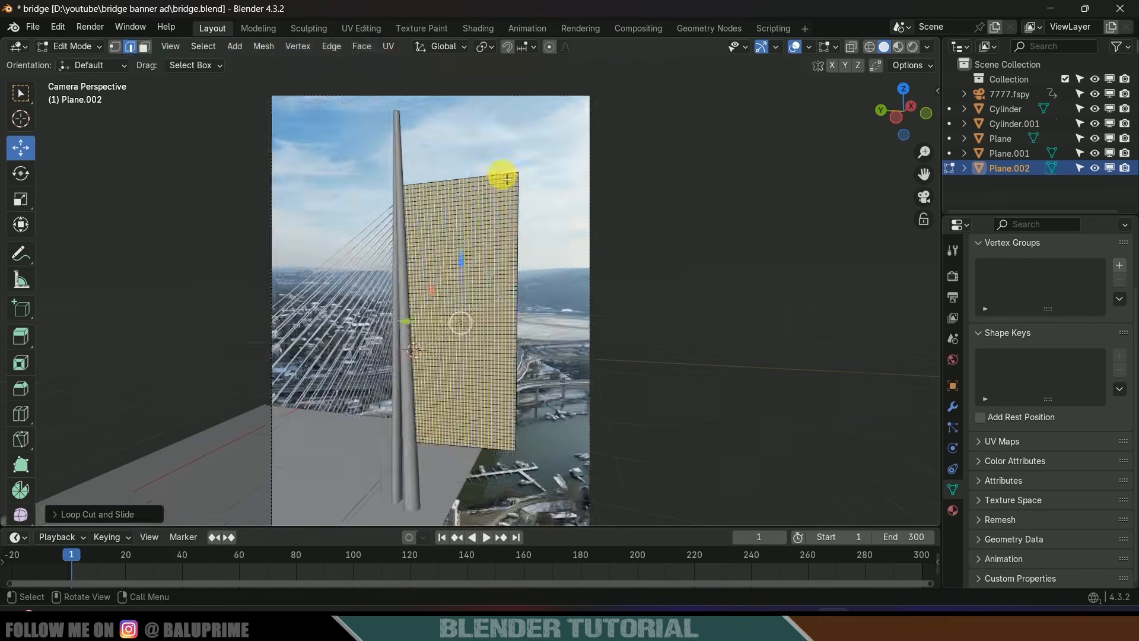
{"action": "key", "text": "Tab"}
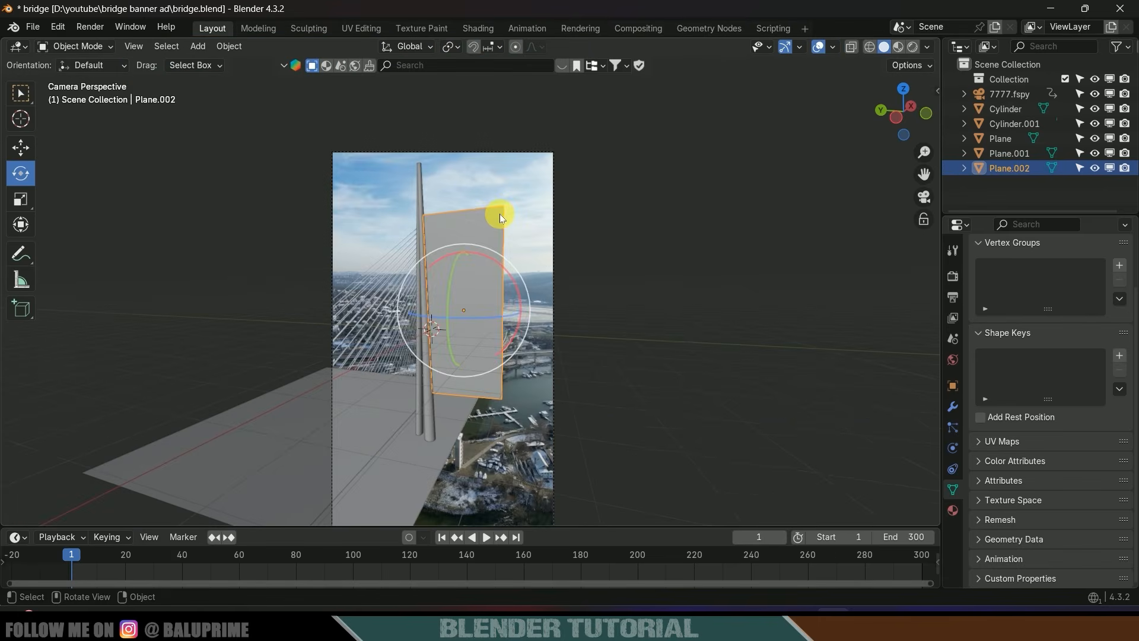
Save the project file and add Cloth physics to the banner plane.
{"action": "scroll", "coordinate": [522, 237], "scroll_direction": "up", "scroll_amount": 3}
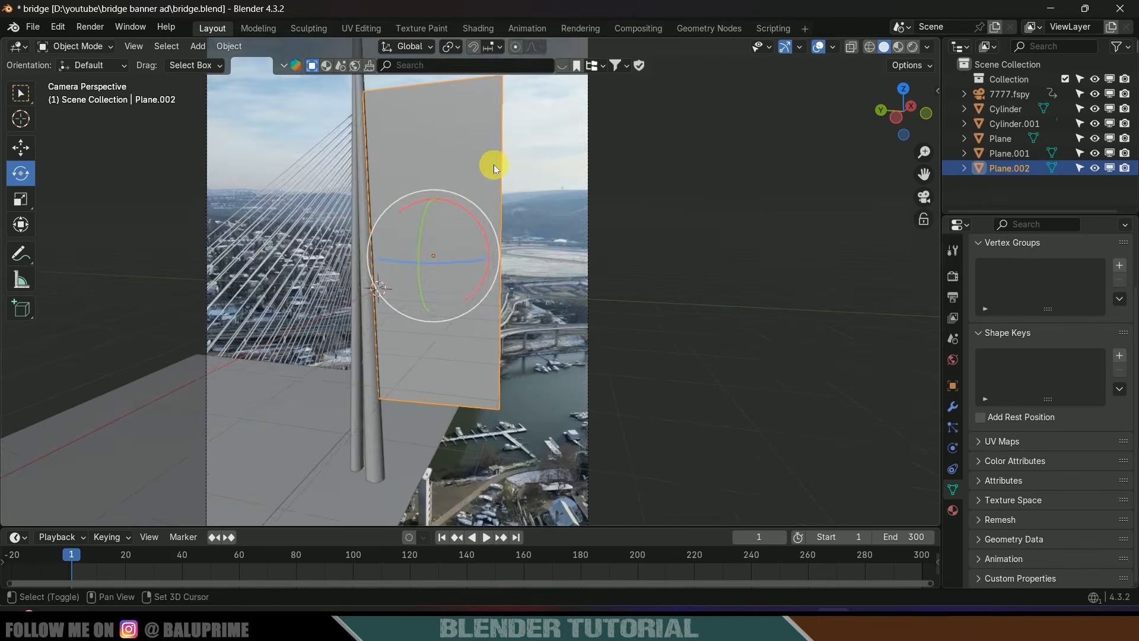
{"action": "scroll", "coordinate": [476, 173], "scroll_direction": "down", "scroll_amount": 2}
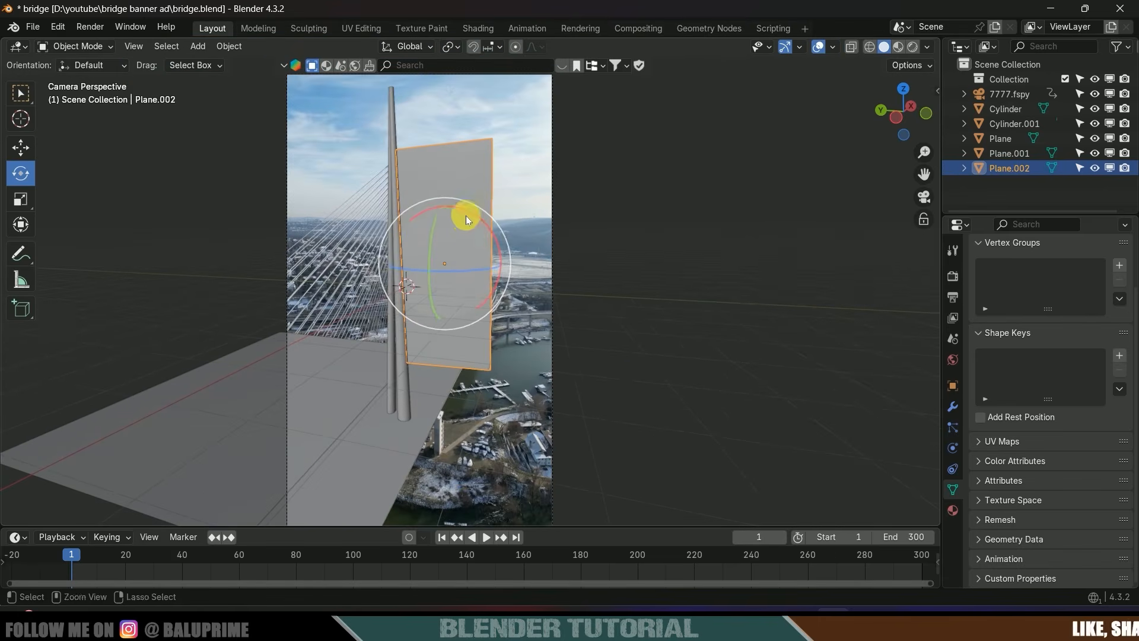
{"action": "key", "text": "ctrl+s"}
{"action": "left_click", "coordinate": [952, 448]}
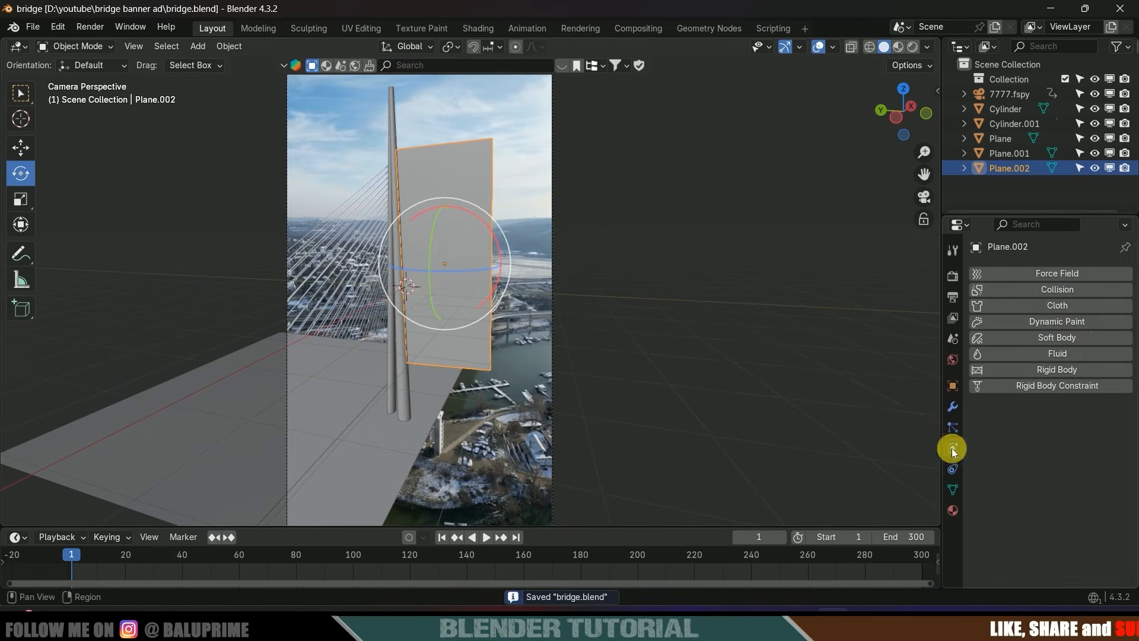
{"action": "left_click", "coordinate": [1059, 307]}
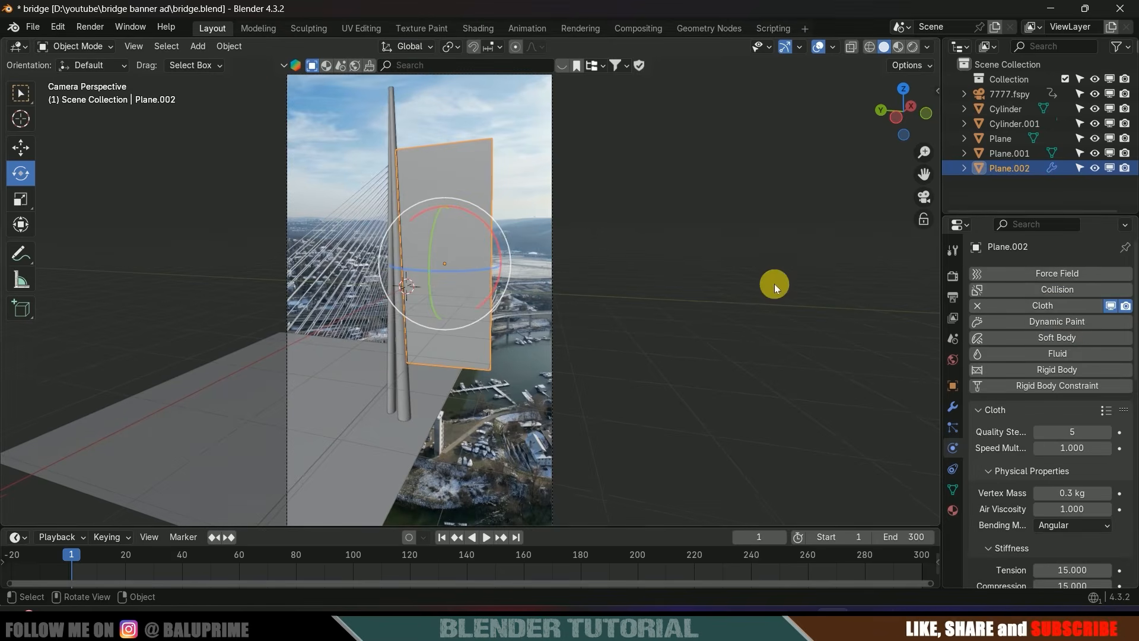
Play the cloth simulation briefly, stop it and return to the first frame.
{"action": "key", "text": "space"}
{"action": "left_click", "coordinate": [479, 537]}
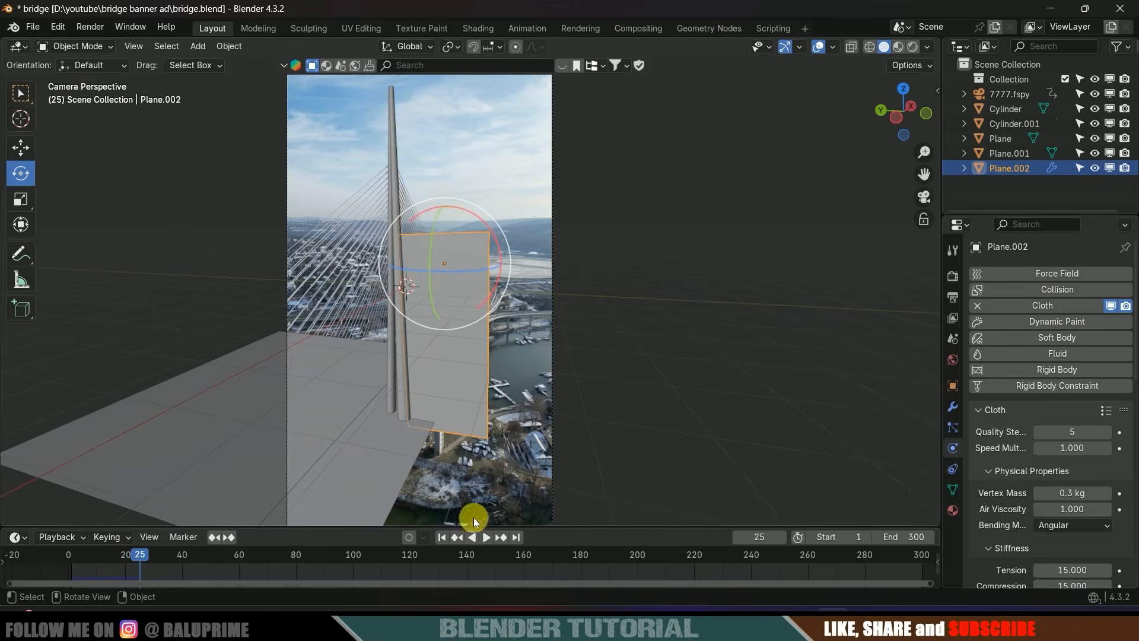
{"action": "left_click", "coordinate": [442, 537]}
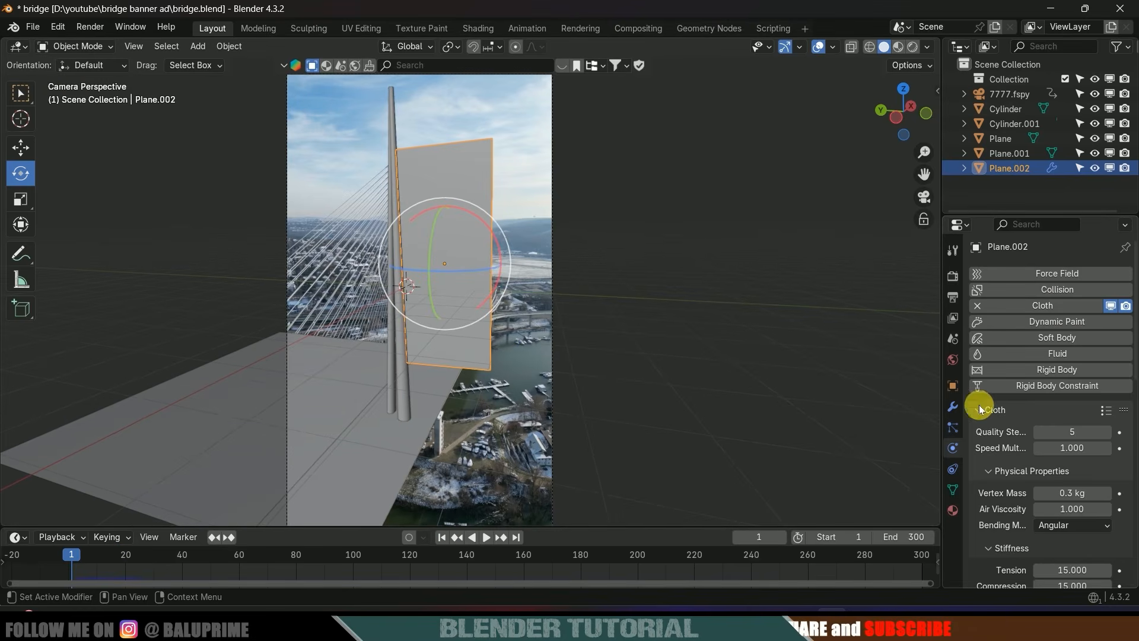
Apply the Silk preset to the banner plane's cloth settings.
{"action": "scroll", "coordinate": [1001, 431], "scroll_direction": "down", "scroll_amount": 3}
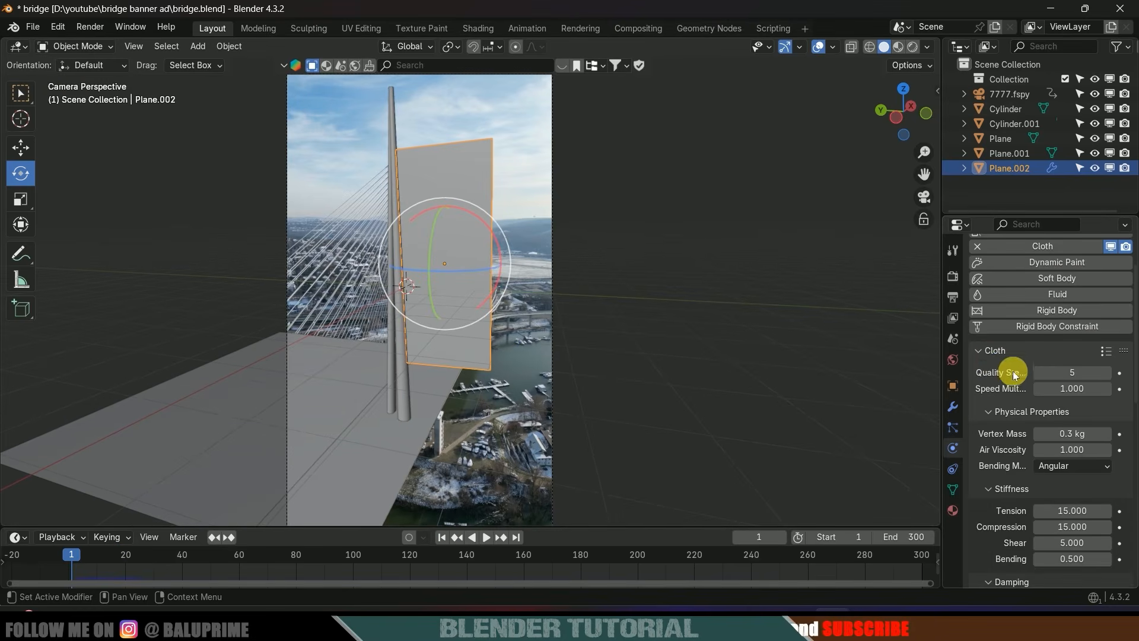
{"action": "left_click", "coordinate": [1104, 352]}
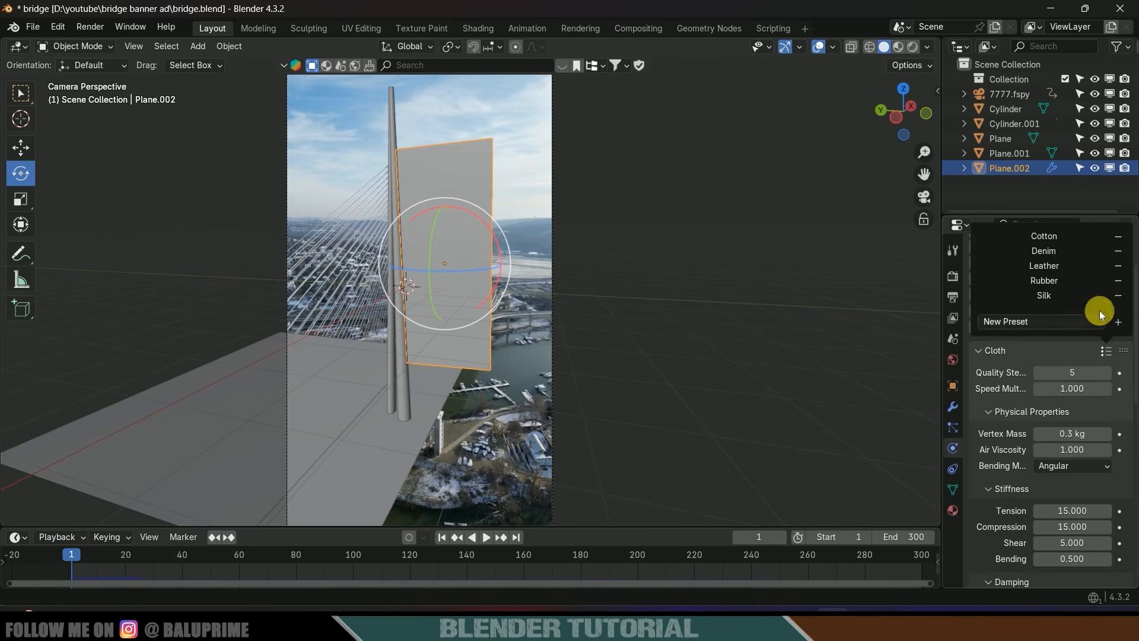
{"action": "left_click", "coordinate": [1046, 296]}
{"action": "scroll", "coordinate": [1000, 445], "scroll_direction": "down", "scroll_amount": 12}
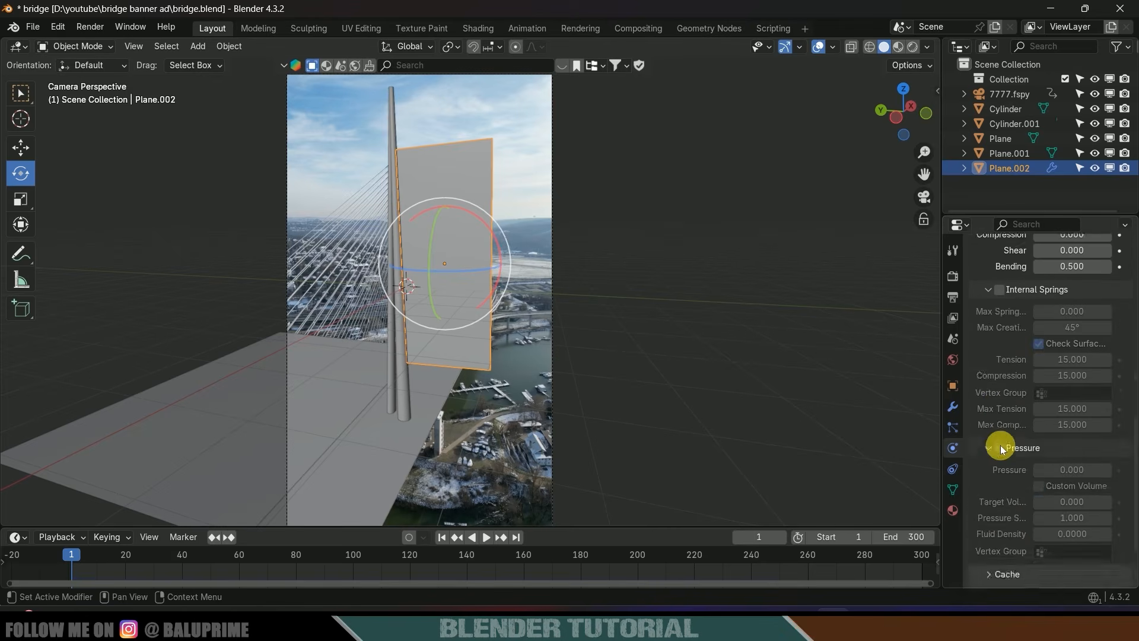
Play the banner's cloth simulation with the Silk settings briefly, stop it and return to the first frame.
{"action": "scroll", "coordinate": [1000, 445], "scroll_direction": "up", "scroll_amount": 8}
{"action": "key", "text": "space"}
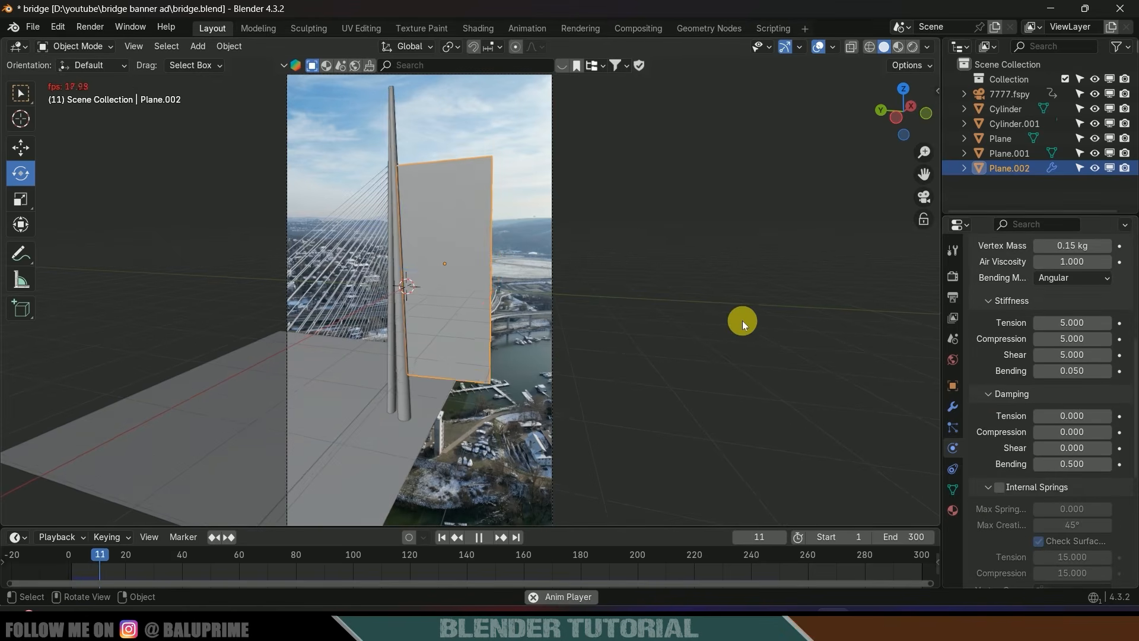
{"action": "key", "text": "space"}
{"action": "left_click", "coordinate": [442, 537]}
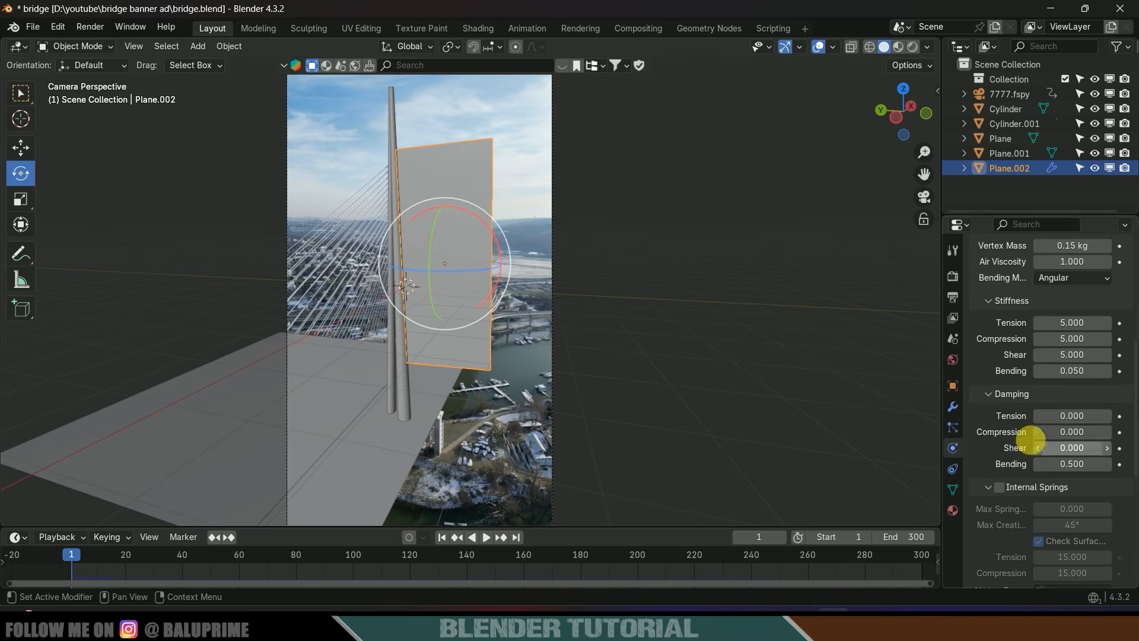
Set the end frame of the banner's cloth simulation cache to 300.
{"action": "scroll", "coordinate": [1029, 439], "scroll_direction": "down", "scroll_amount": 10}
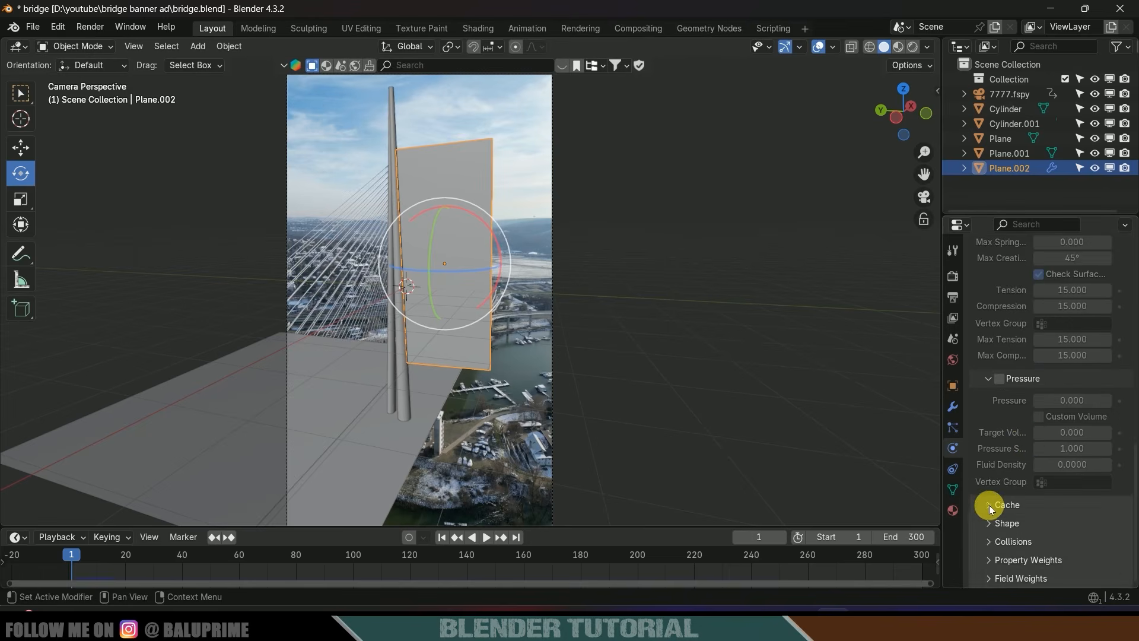
{"action": "left_click", "coordinate": [988, 504]}
{"action": "scroll", "coordinate": [987, 454], "scroll_direction": "down", "scroll_amount": 6}
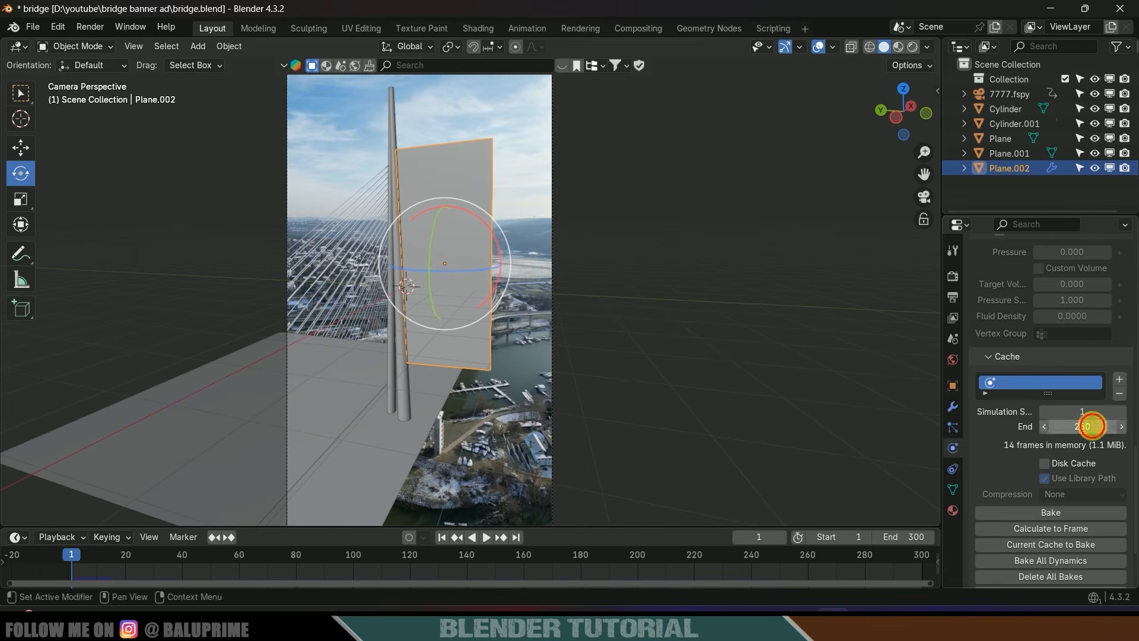
{"action": "left_click", "coordinate": [1097, 430]}
{"action": "type", "text": "300"}
{"action": "key", "text": "Return"}
Preview how the unpinned banner falls, stop the playback and return to the first frame.
{"action": "key", "text": "space"}
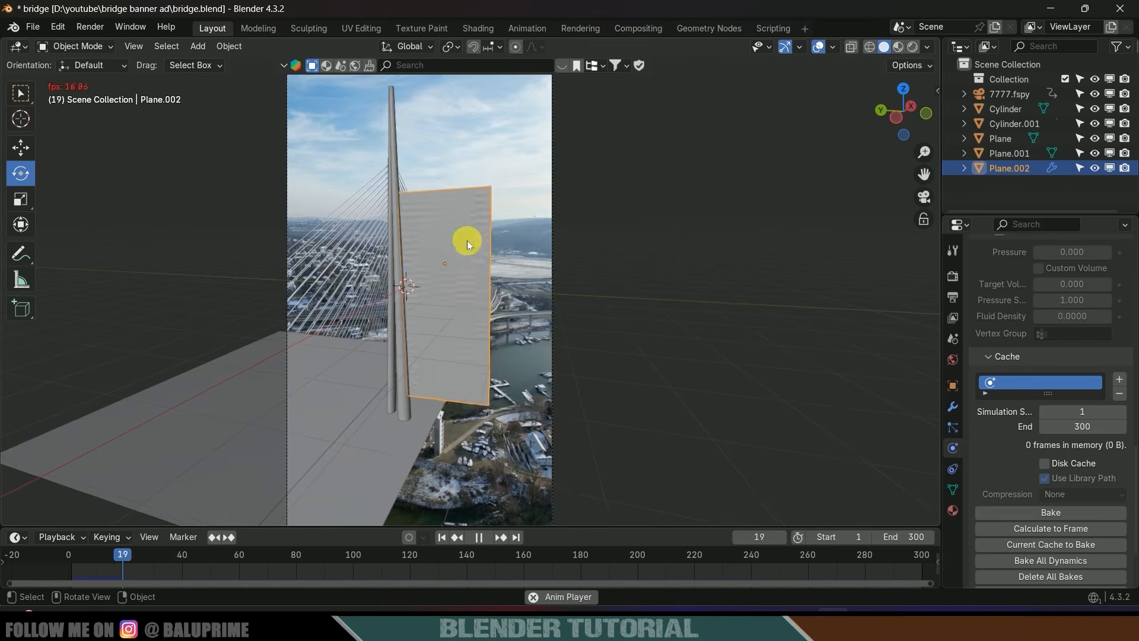
{"action": "key", "text": "space"}
{"action": "left_click", "coordinate": [445, 531]}
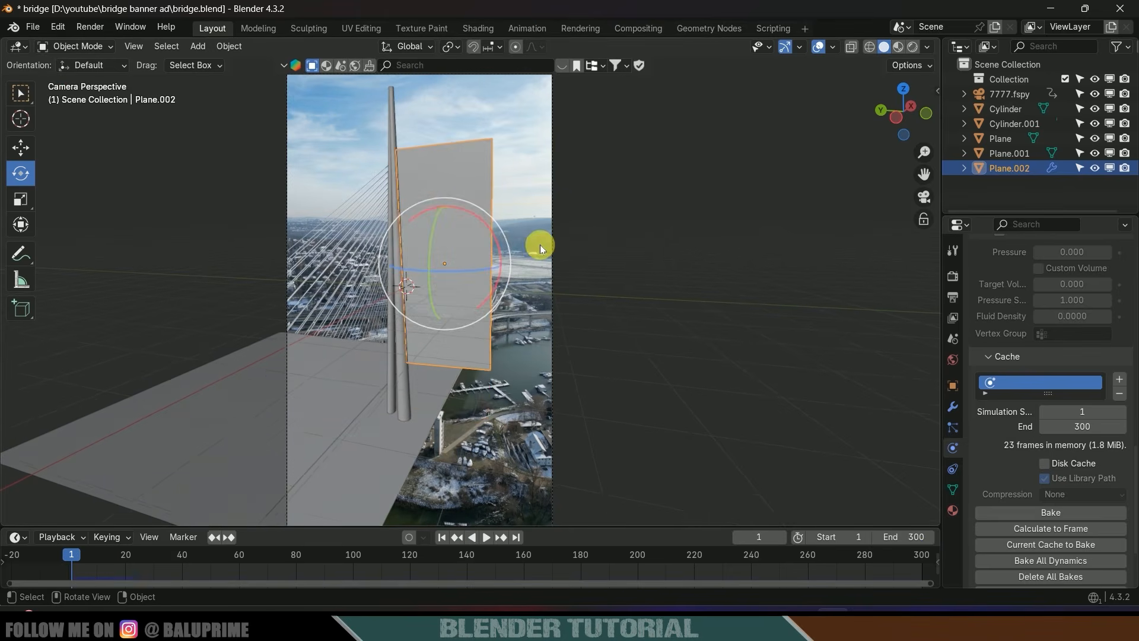
Open the banner plane's mesh for editing in vertex select mode with X-ray turned on.
{"action": "scroll", "coordinate": [486, 202], "scroll_direction": "up", "scroll_amount": 2}
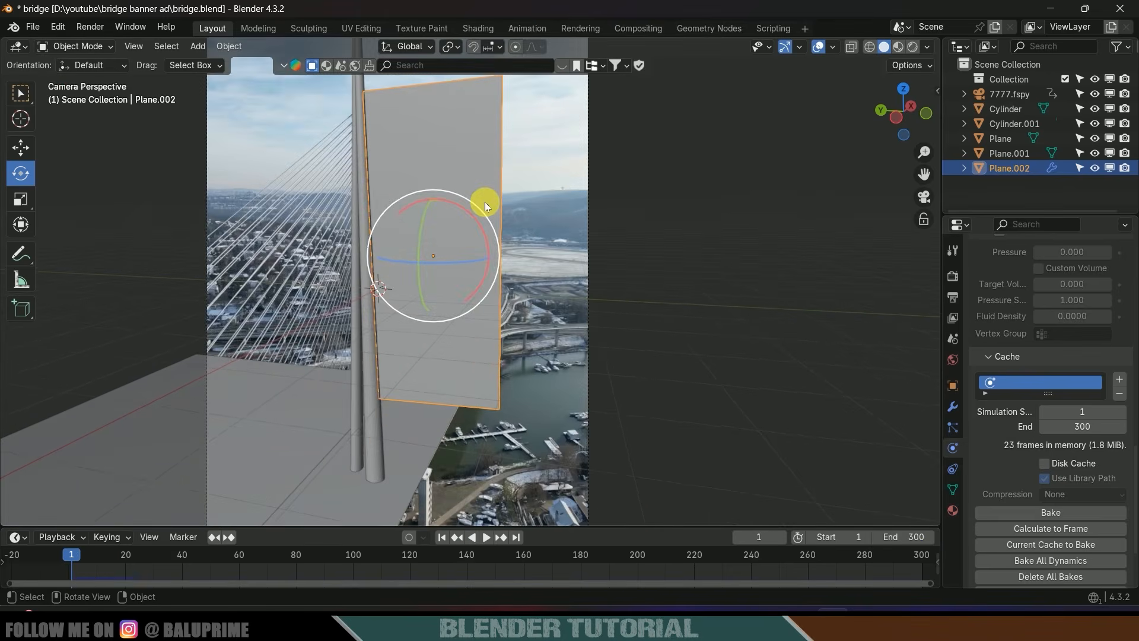
{"action": "key", "text": "Tab"}
{"action": "middle_click_drag", "start_coordinate": [461, 178], "coordinate": [329, 166]}
{"action": "left_click", "coordinate": [113, 47]}
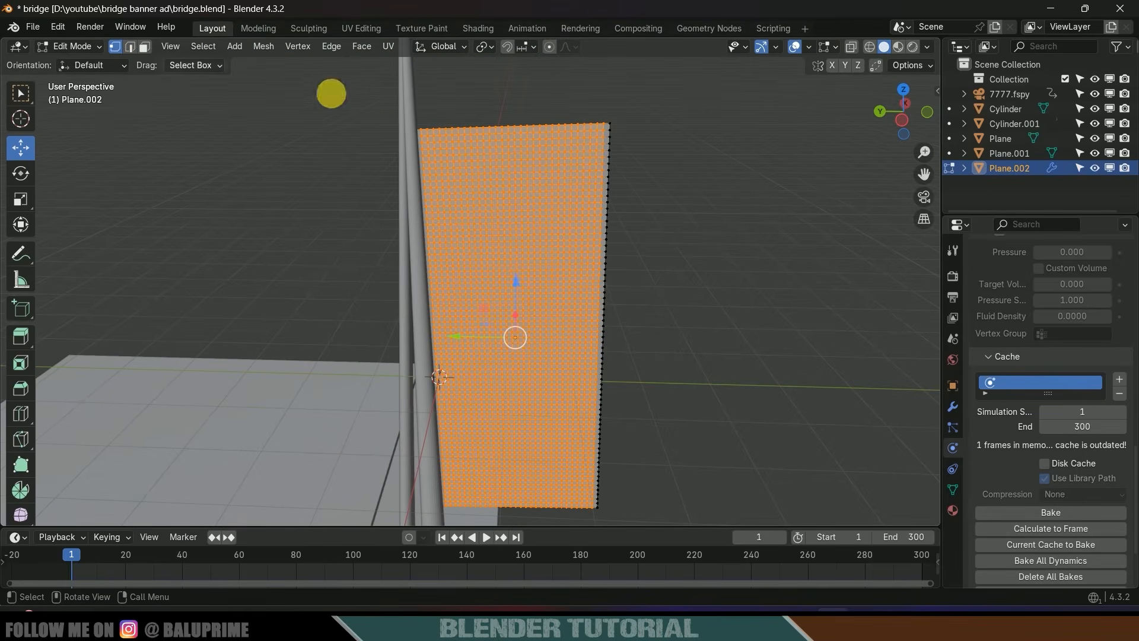
{"action": "left_click", "coordinate": [852, 46]}
{"action": "middle_click_drag", "start_coordinate": [593, 119], "coordinate": [447, 112]}
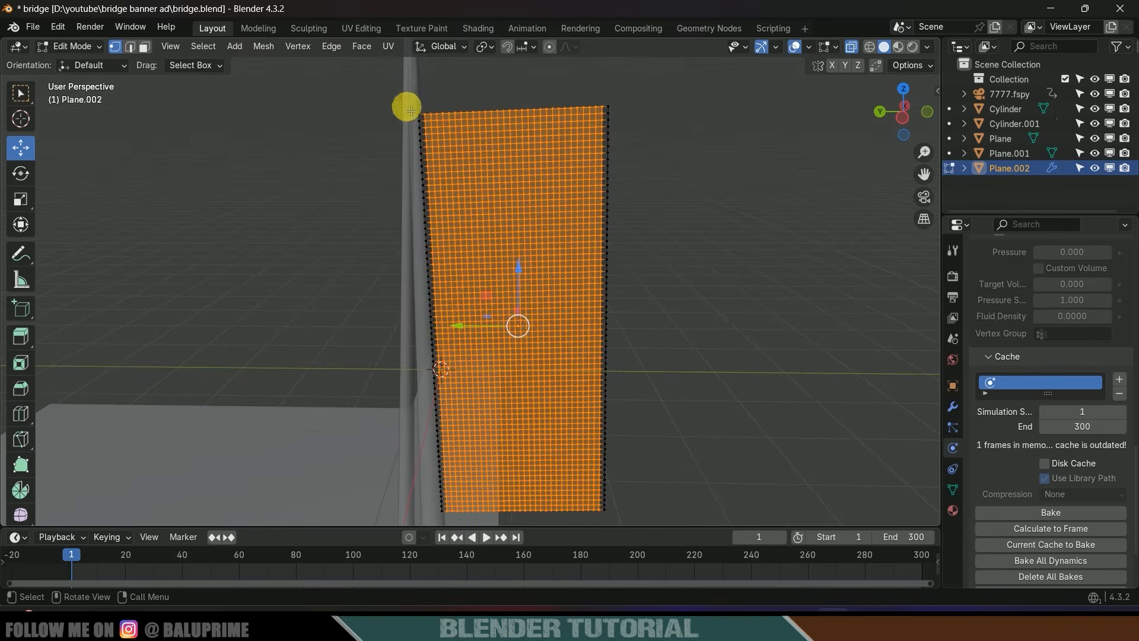
Select the top corner, middle and bottom corner vertices along the banner's pylon-side edge.
{"action": "key", "text": "b"}
{"action": "left_click_drag", "start_coordinate": [406, 107], "coordinate": [422, 119]}
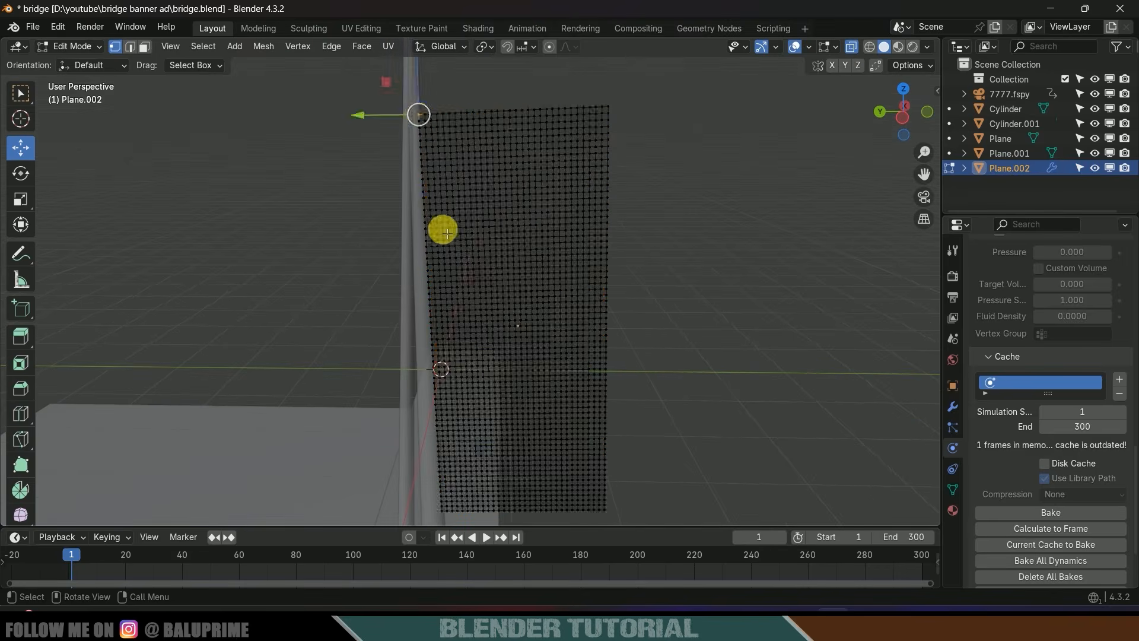
{"action": "scroll", "coordinate": [463, 310], "scroll_direction": "up", "scroll_amount": 2}
{"action": "scroll", "coordinate": [465, 312], "scroll_direction": "down", "scroll_amount": 4}
{"action": "mouse_move", "coordinate": [468, 314]}
{"action": "middle_mouse_down"}
{"action": "mouse_move", "coordinate": [460, 280]}
{"action": "mouse_move", "coordinate": [447, 308]}
{"action": "middle_mouse_up"}
{"action": "left_click", "coordinate": [444, 291], "text": "shift"}
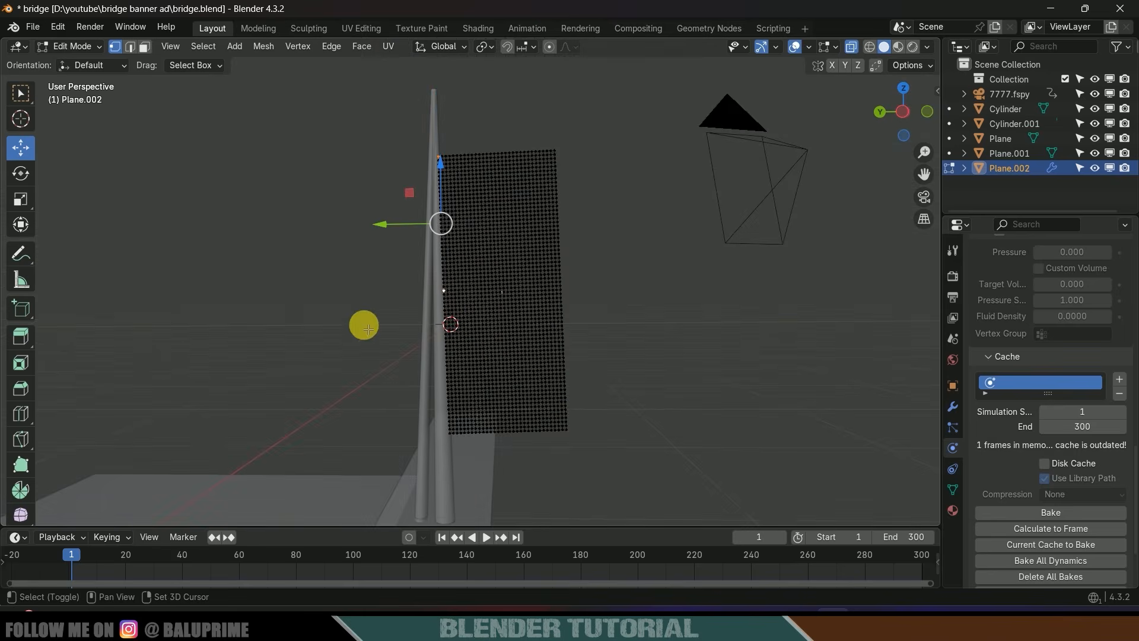
{"action": "left_click", "coordinate": [452, 436], "text": "shift"}
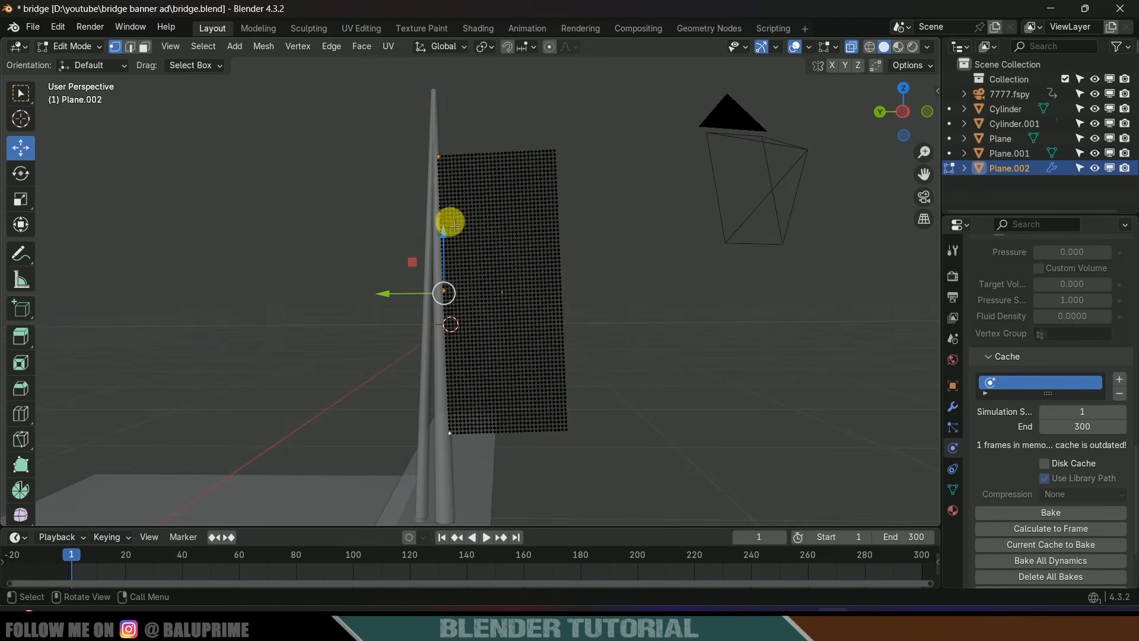
Create a vertex group named pins and assign the three selected banner vertices to it.
{"action": "left_click", "coordinate": [953, 490]}
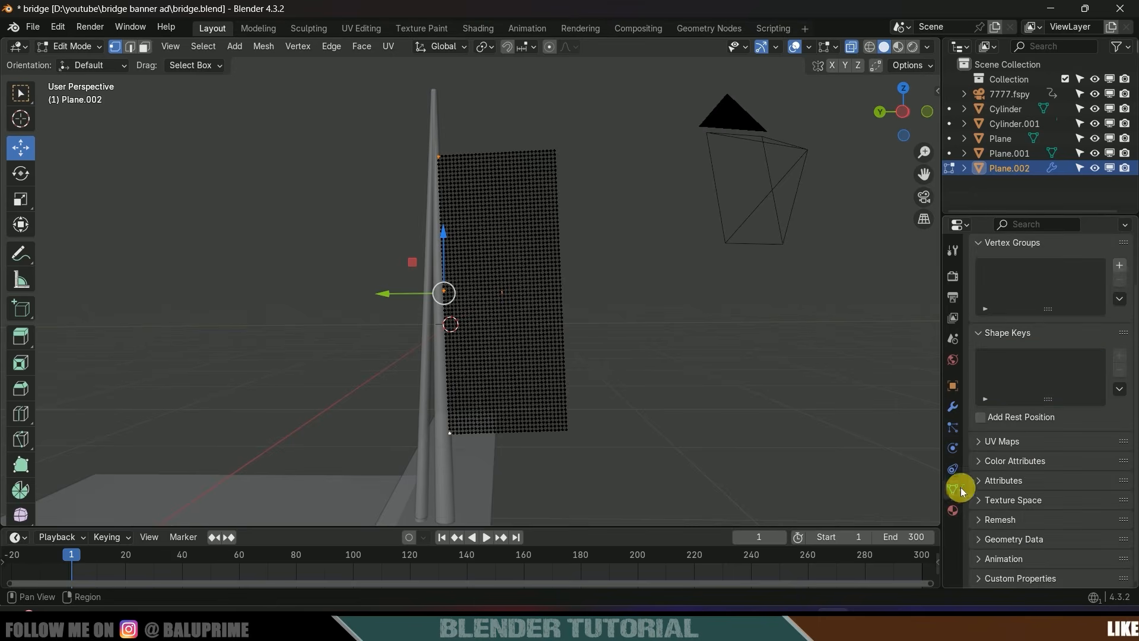
{"action": "left_click", "coordinate": [1120, 267]}
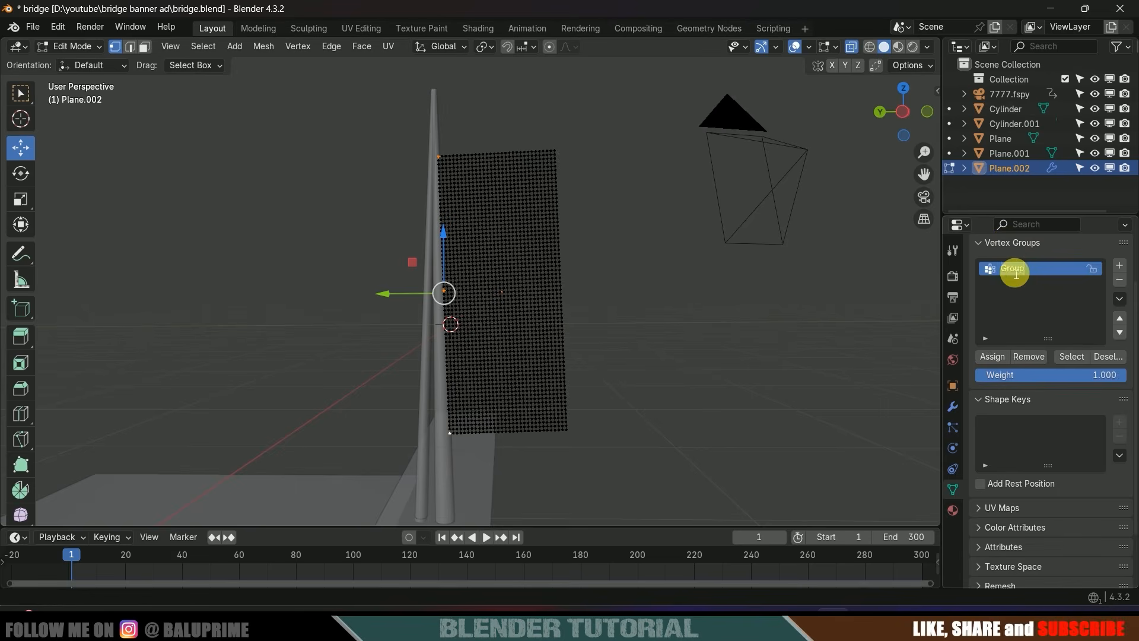
{"action": "double_click", "coordinate": [1013, 269]}
{"action": "type", "text": "pins"}
{"action": "key", "text": "Return"}
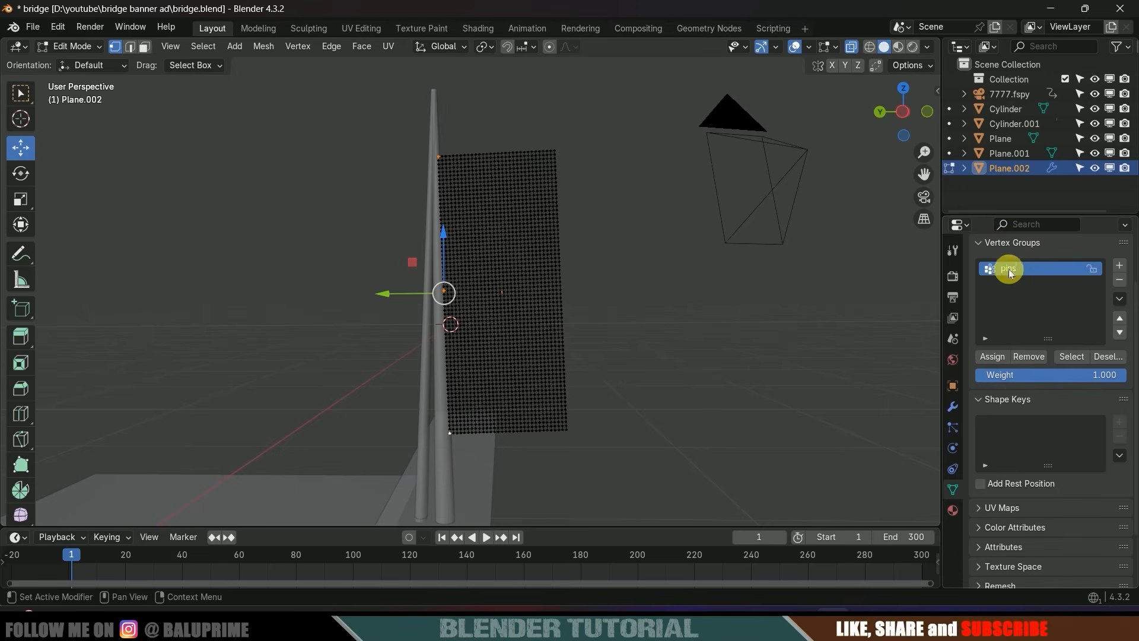
{"action": "left_click", "coordinate": [991, 356]}
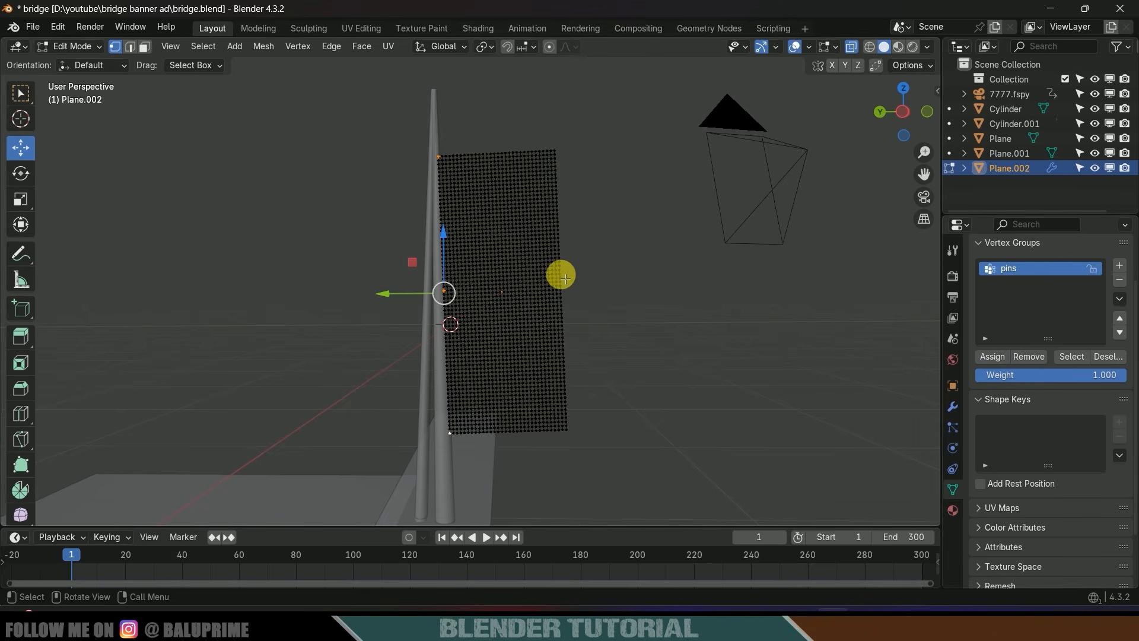
Finish mesh editing and set pins as the Pin Group in the banner's cloth shape settings.
{"action": "key", "text": "Tab"}
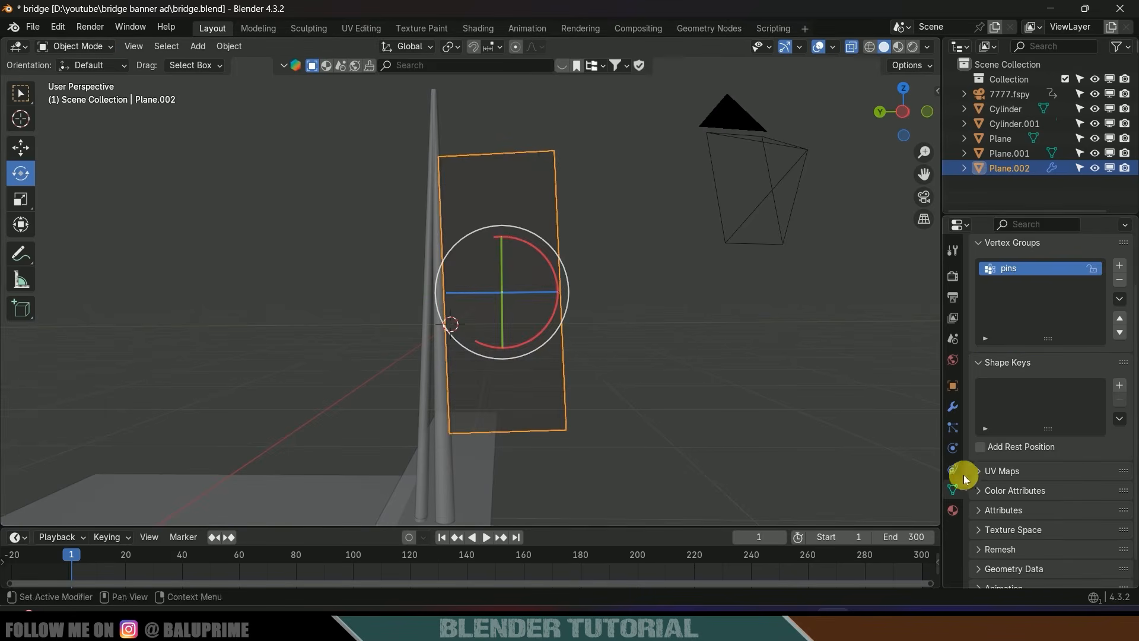
{"action": "left_click", "coordinate": [951, 448]}
{"action": "scroll", "coordinate": [1008, 475], "scroll_direction": "down", "scroll_amount": 20}
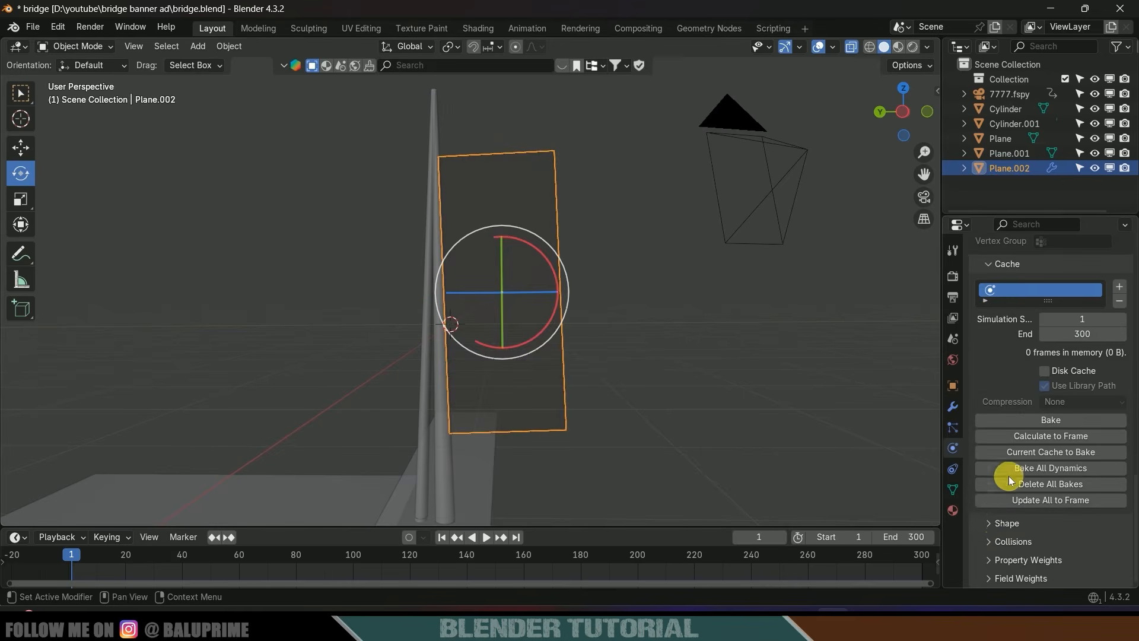
{"action": "left_click", "coordinate": [988, 522]}
{"action": "scroll", "coordinate": [988, 521], "scroll_direction": "down", "scroll_amount": 4}
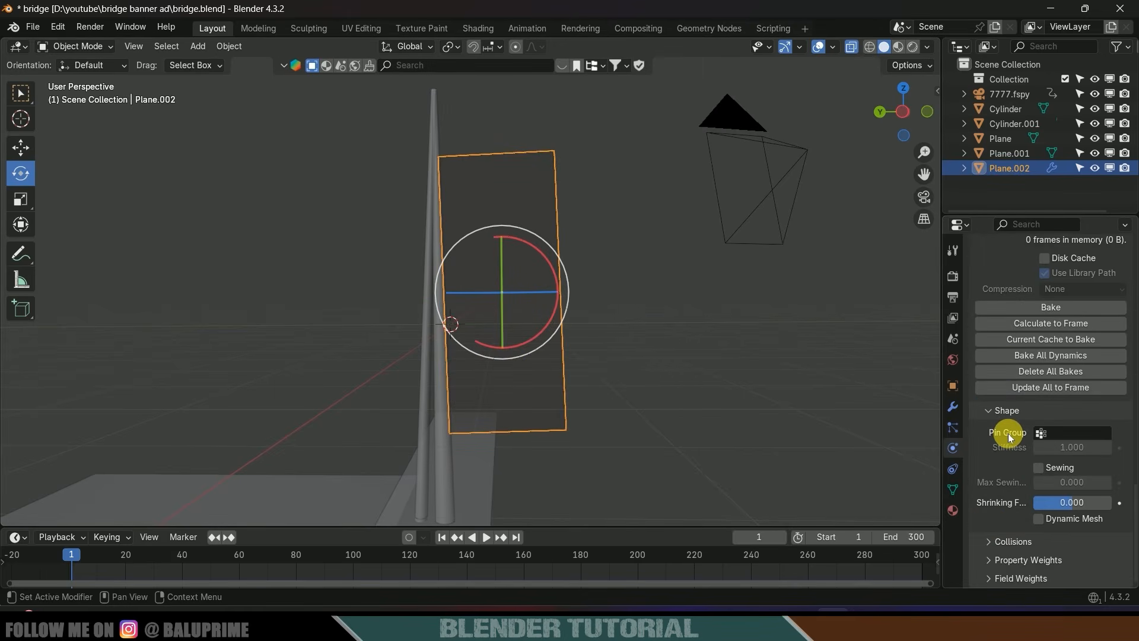
{"action": "left_click", "coordinate": [1050, 433]}
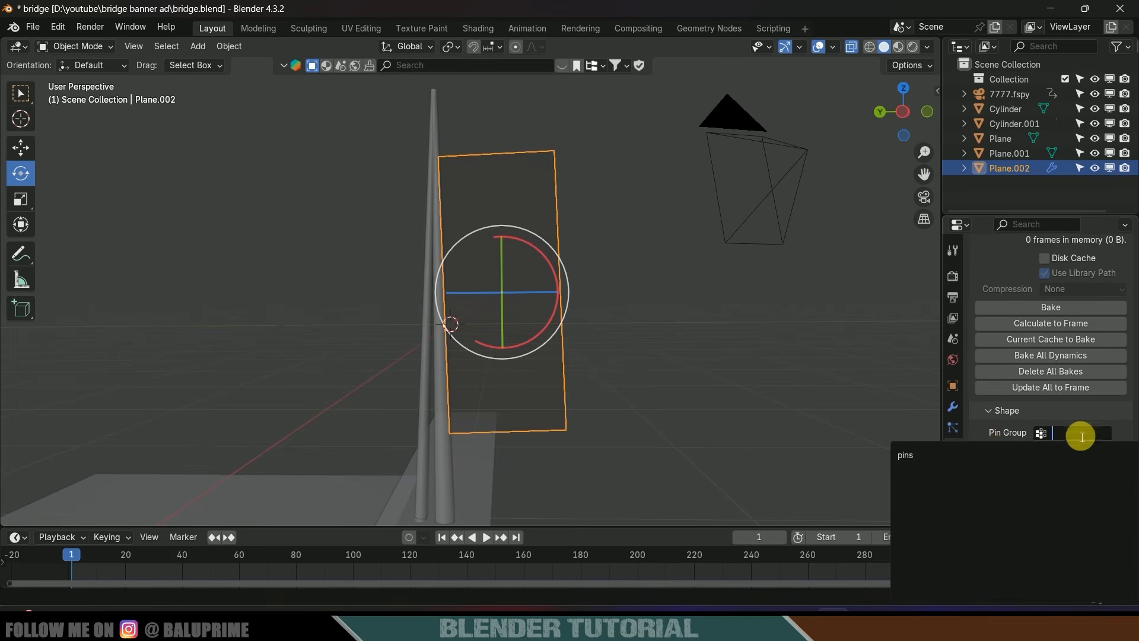
{"action": "left_click", "coordinate": [970, 461]}
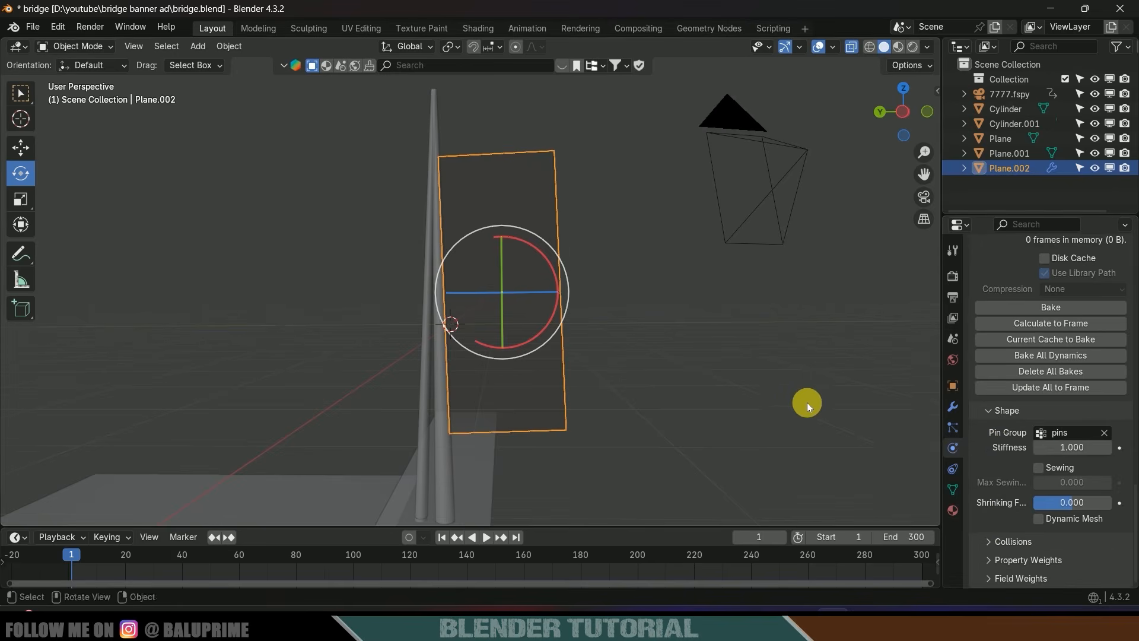
Turn X-ray off and play the simulation of the pinned banner to about frame 55.
{"action": "scroll", "coordinate": [805, 403], "scroll_direction": "down", "scroll_amount": 3}
{"action": "middle_click_drag", "start_coordinate": [800, 403], "coordinate": [768, 403]}
{"action": "left_click", "coordinate": [849, 45]}
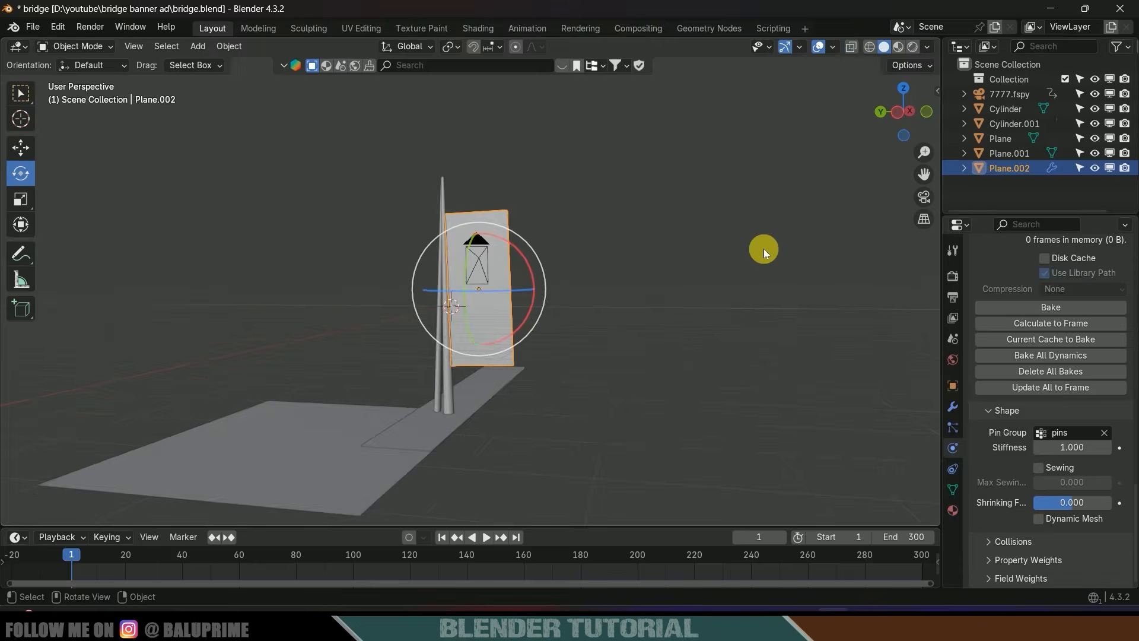
{"action": "scroll", "coordinate": [763, 248], "scroll_direction": "up", "scroll_amount": 2}
{"action": "key", "text": "space"}
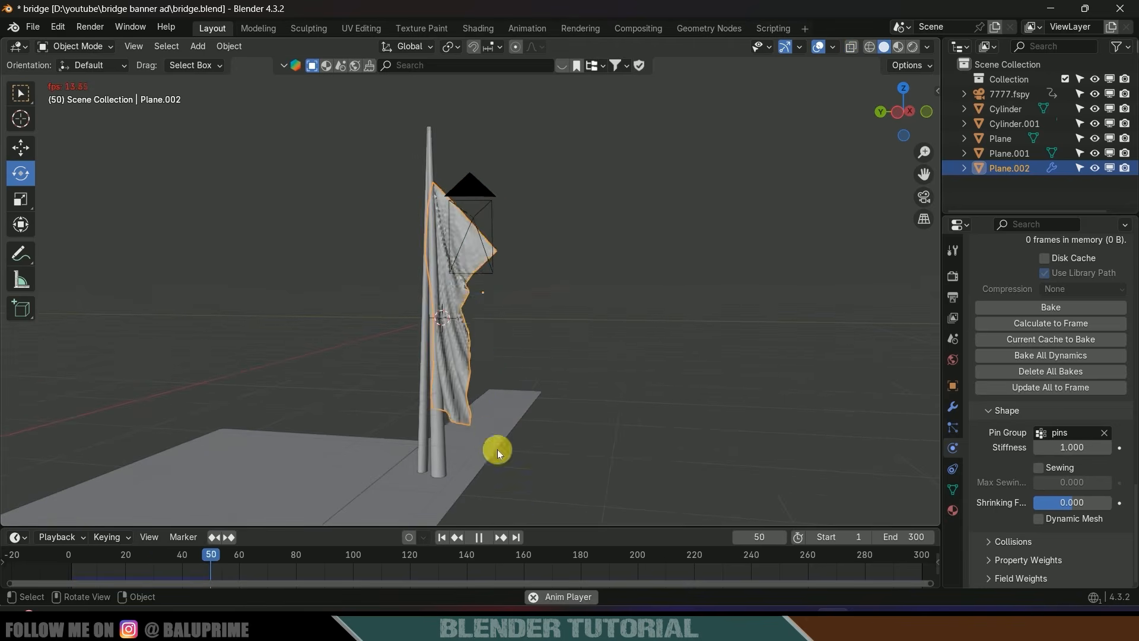
{"action": "left_click", "coordinate": [479, 536]}
Apply Shade Smooth to the banner and inspect its folds for cloth intersecting itself.
{"action": "scroll", "coordinate": [496, 422], "scroll_direction": "up", "scroll_amount": 4}
{"action": "right_click", "coordinate": [425, 204]}
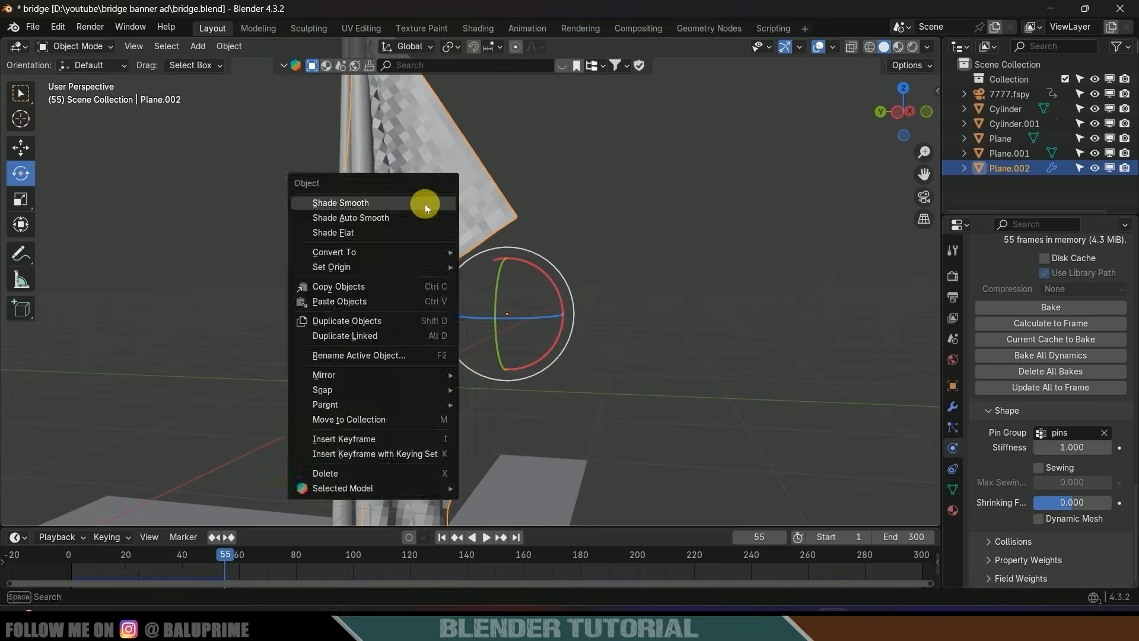
{"action": "left_click", "coordinate": [424, 204]}
{"action": "scroll", "coordinate": [690, 286], "scroll_direction": "down", "scroll_amount": 5}
{"action": "scroll", "coordinate": [499, 316], "scroll_direction": "up", "scroll_amount": 5}
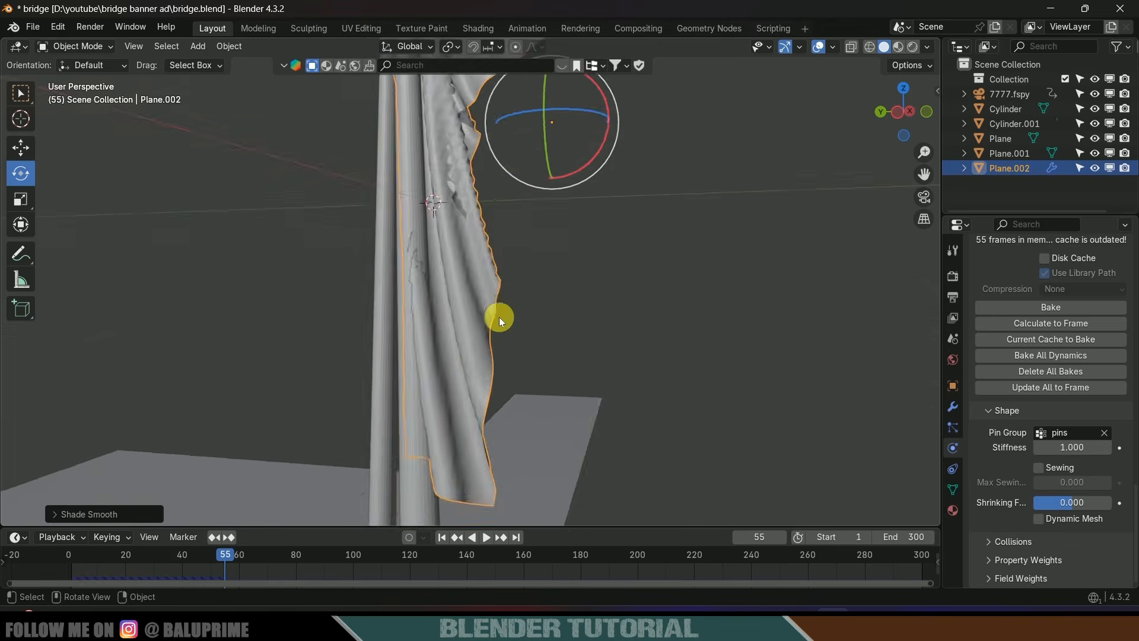
{"action": "middle_click_drag", "start_coordinate": [522, 285], "coordinate": [407, 215]}
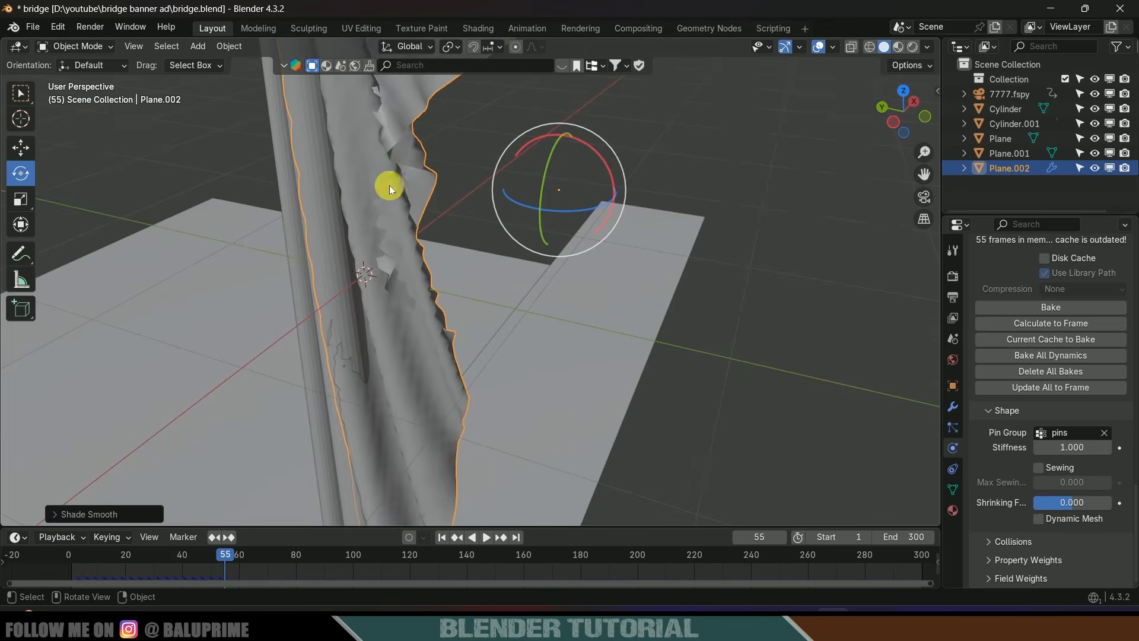
{"action": "scroll", "coordinate": [668, 347], "scroll_direction": "down", "scroll_amount": 3}
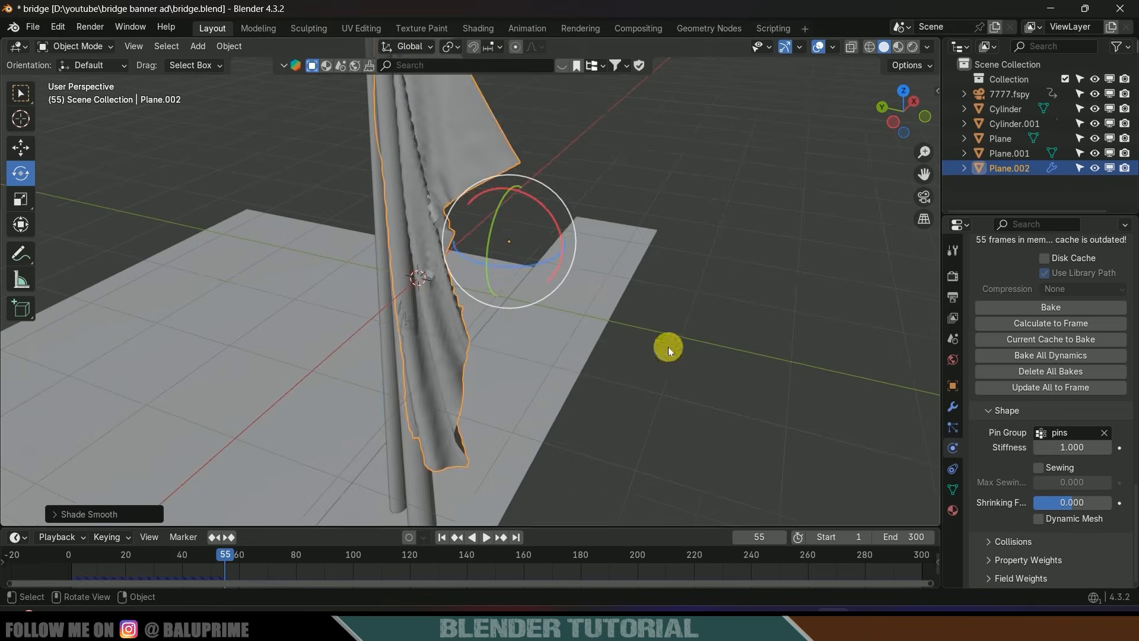
Return to the first frame and enable Self Collisions in the banner's cloth collision settings.
{"action": "left_click", "coordinate": [441, 537]}
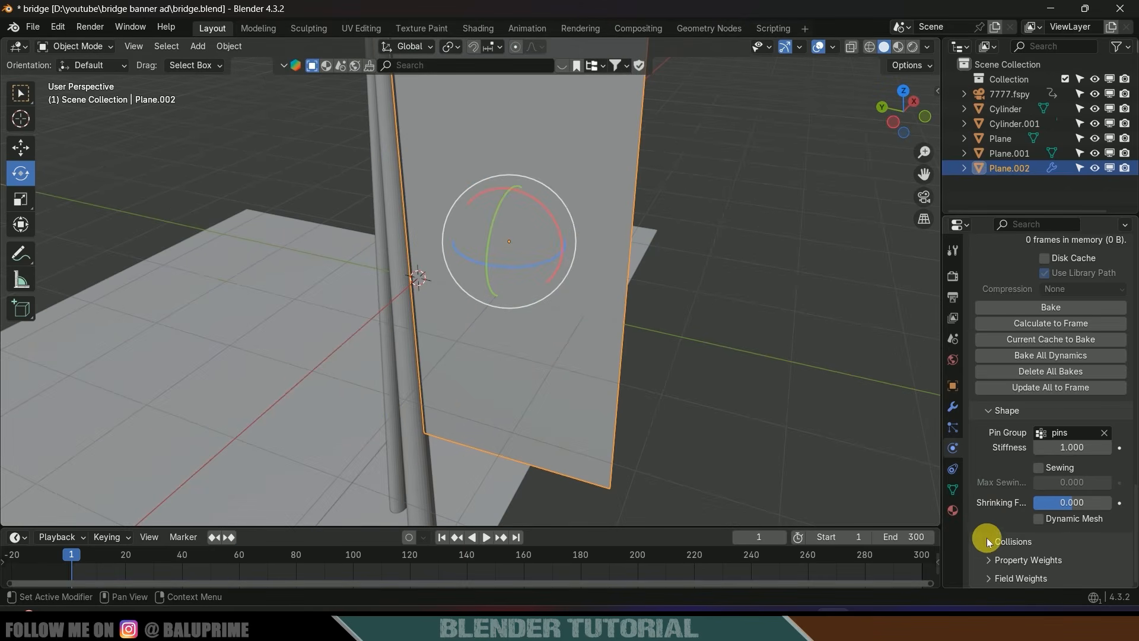
{"action": "left_click", "coordinate": [988, 541]}
{"action": "scroll", "coordinate": [987, 537], "scroll_direction": "down", "scroll_amount": 5}
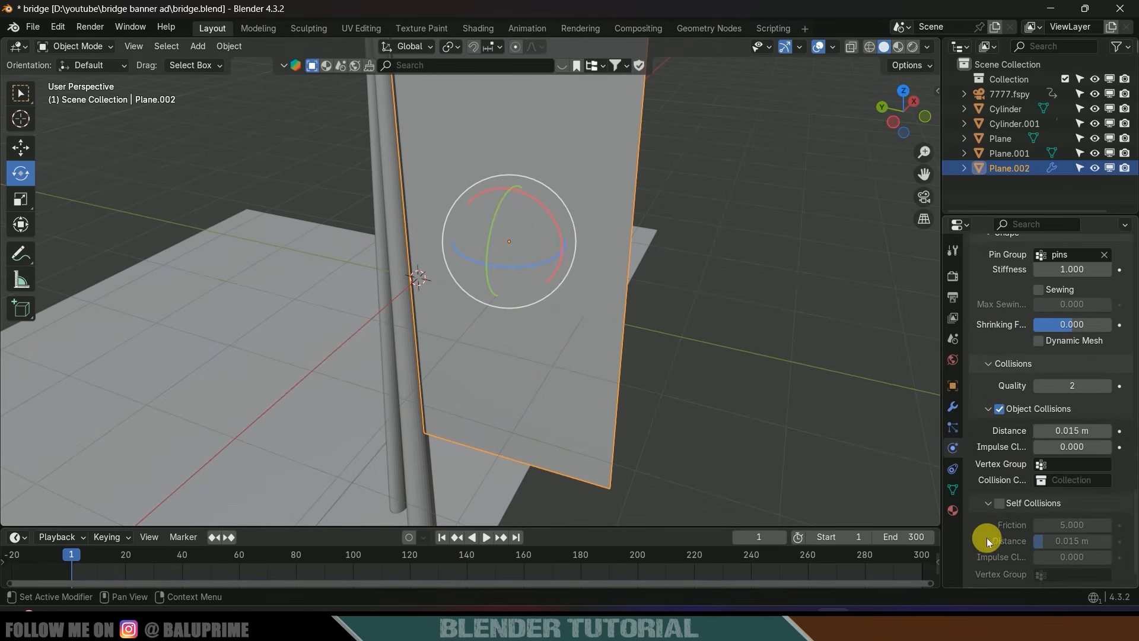
{"action": "left_click", "coordinate": [1000, 503]}
{"action": "scroll", "coordinate": [757, 403], "scroll_direction": "down", "scroll_amount": 3}
Play the self-colliding banner simulation to about frame 32, stop it and return to the first frame.
{"action": "middle_click_drag", "start_coordinate": [731, 397], "coordinate": [731, 380]}
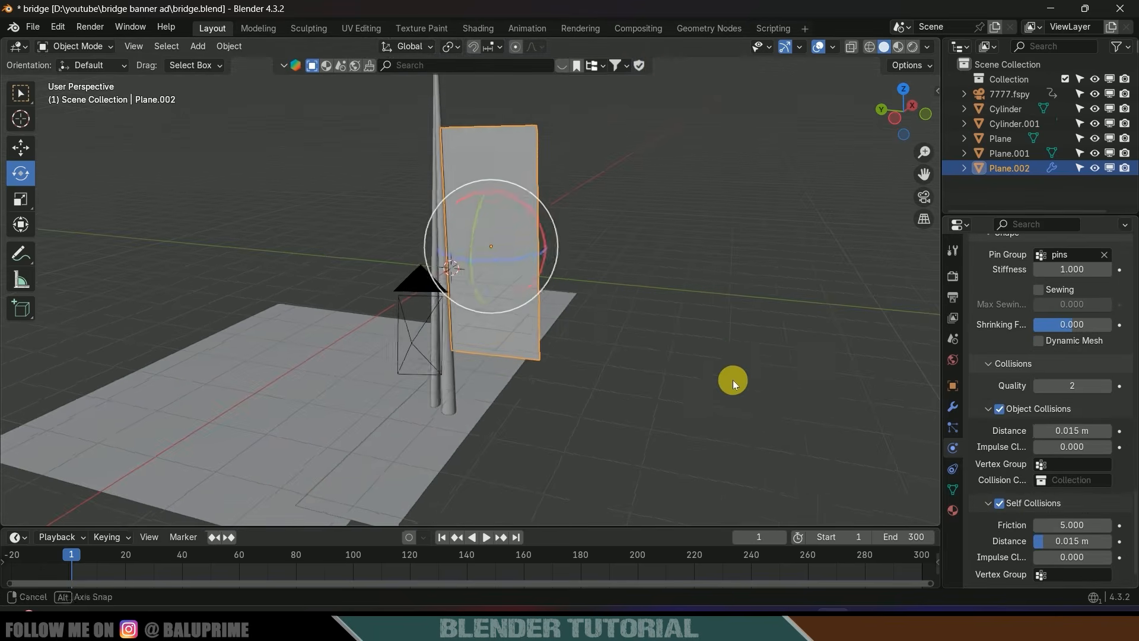
{"action": "key", "text": "space"}
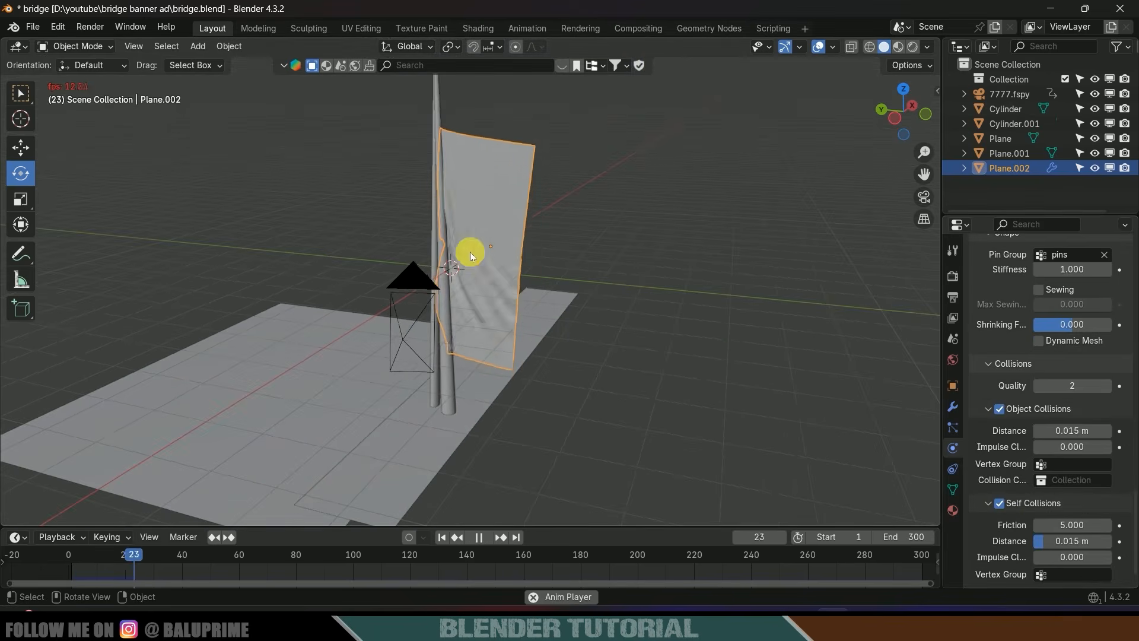
{"action": "key", "text": "space"}
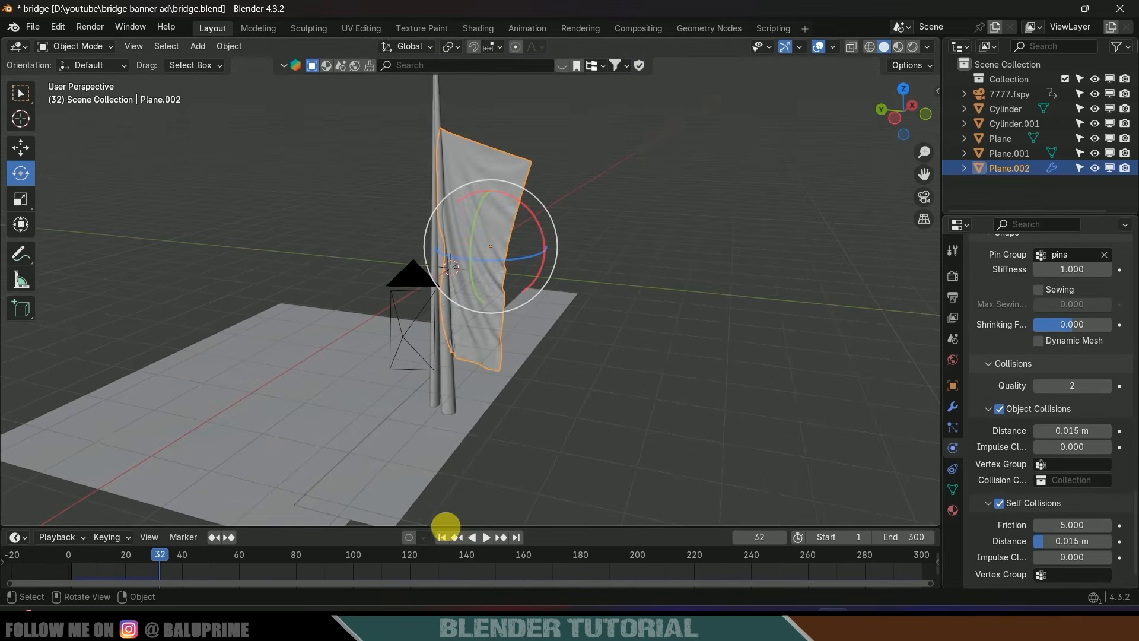
{"action": "left_click", "coordinate": [441, 536]}
Add Collision physics to the front pylon cylinder beside the banner and bring up its Softbody & Cloth settings.
{"action": "scroll", "coordinate": [508, 425], "scroll_direction": "up", "scroll_amount": 3}
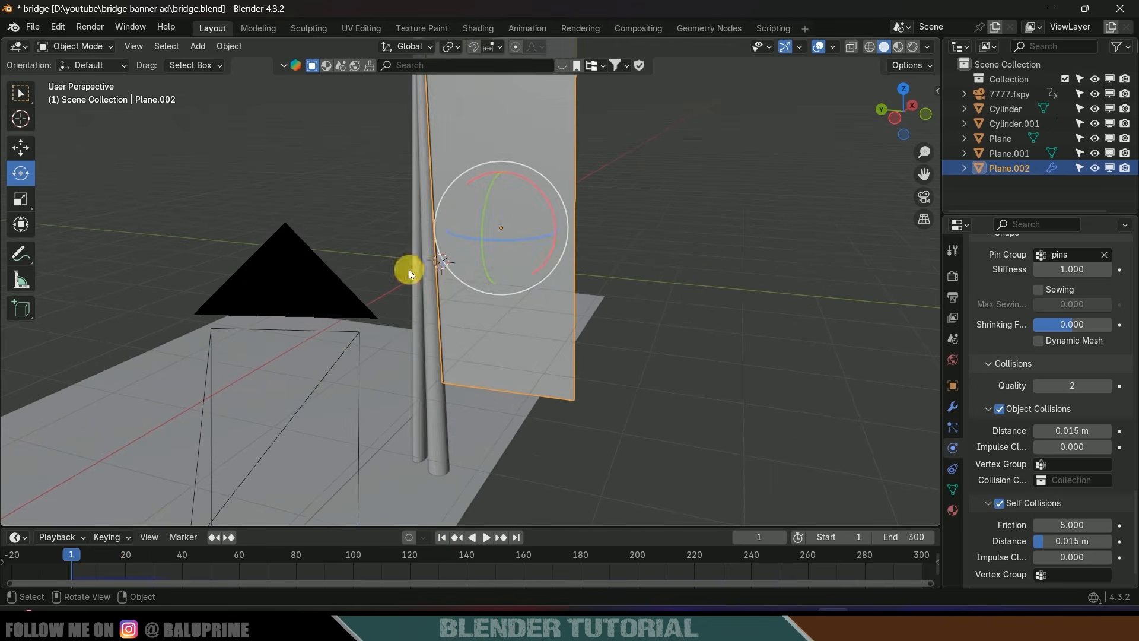
{"action": "left_click", "coordinate": [432, 312]}
{"action": "left_click", "coordinate": [1059, 289]}
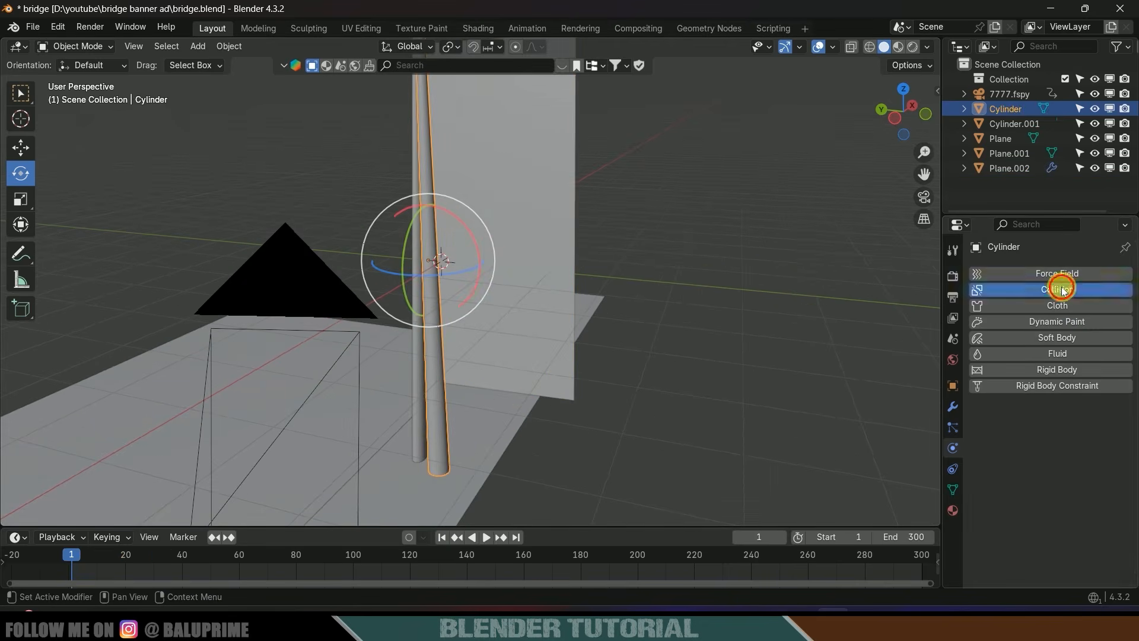
{"action": "scroll", "coordinate": [1006, 480], "scroll_direction": "down", "scroll_amount": 5}
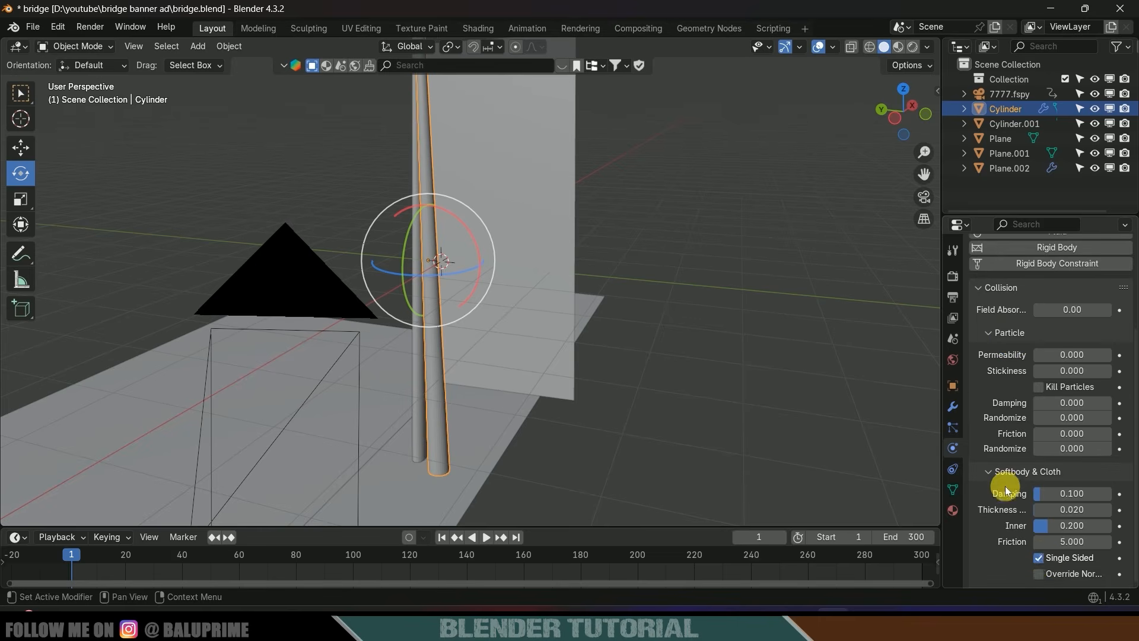
Turn off Single Sided in the pylon's collision settings, then test the banner simulation to about frame 49 and return to the first frame.
{"action": "left_click", "coordinate": [1037, 559]}
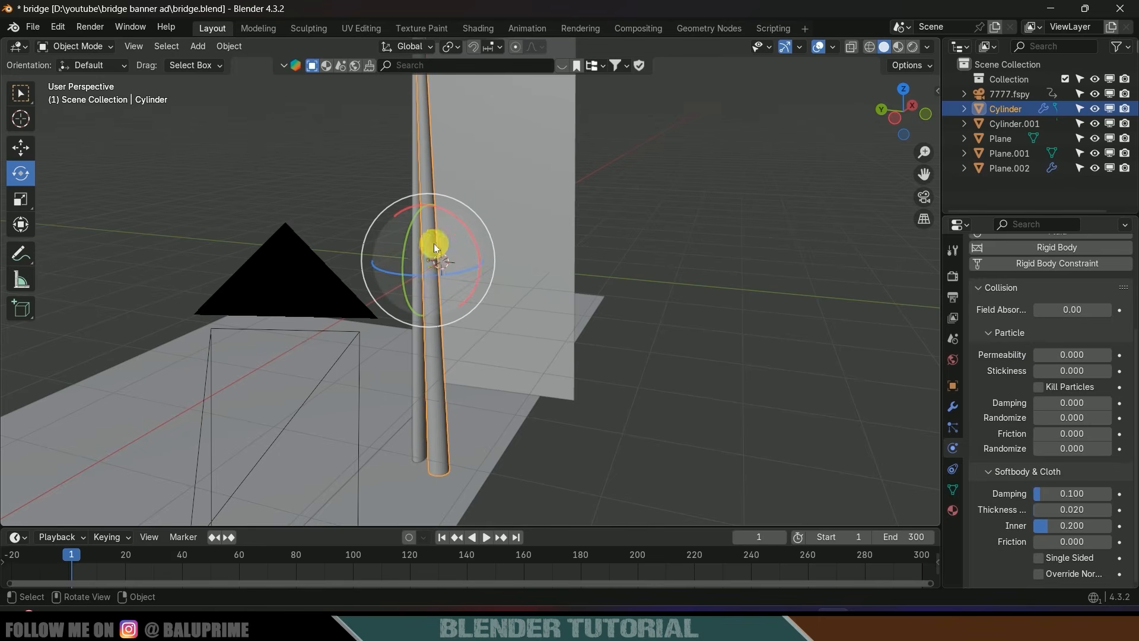
{"action": "scroll", "coordinate": [433, 243], "scroll_direction": "down", "scroll_amount": 3}
{"action": "key", "text": "space"}
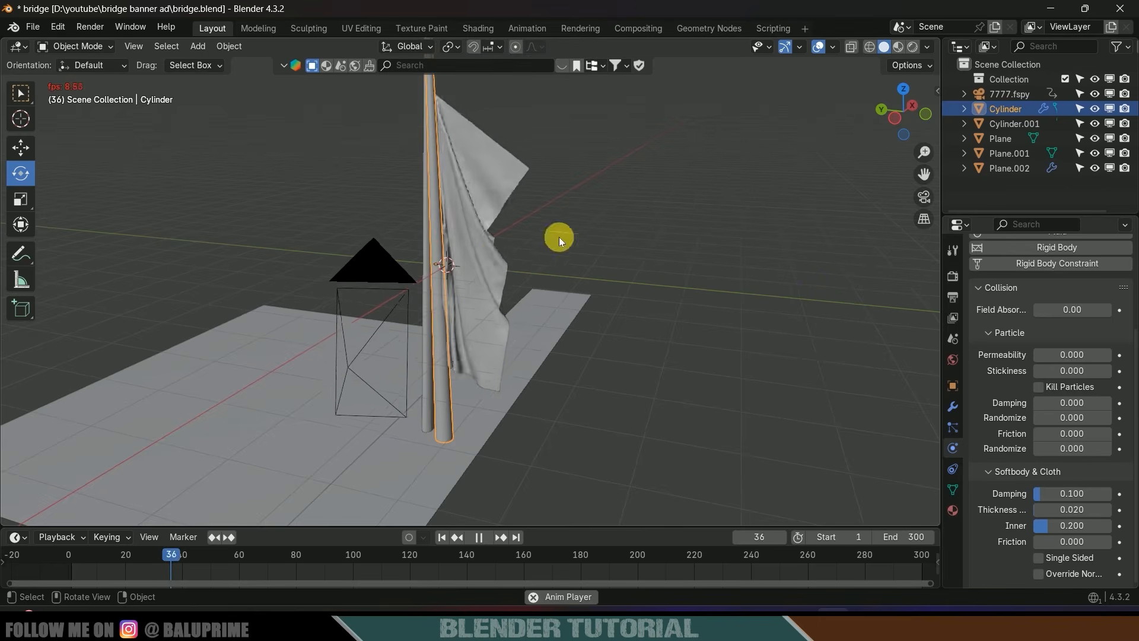
{"action": "key", "text": "space"}
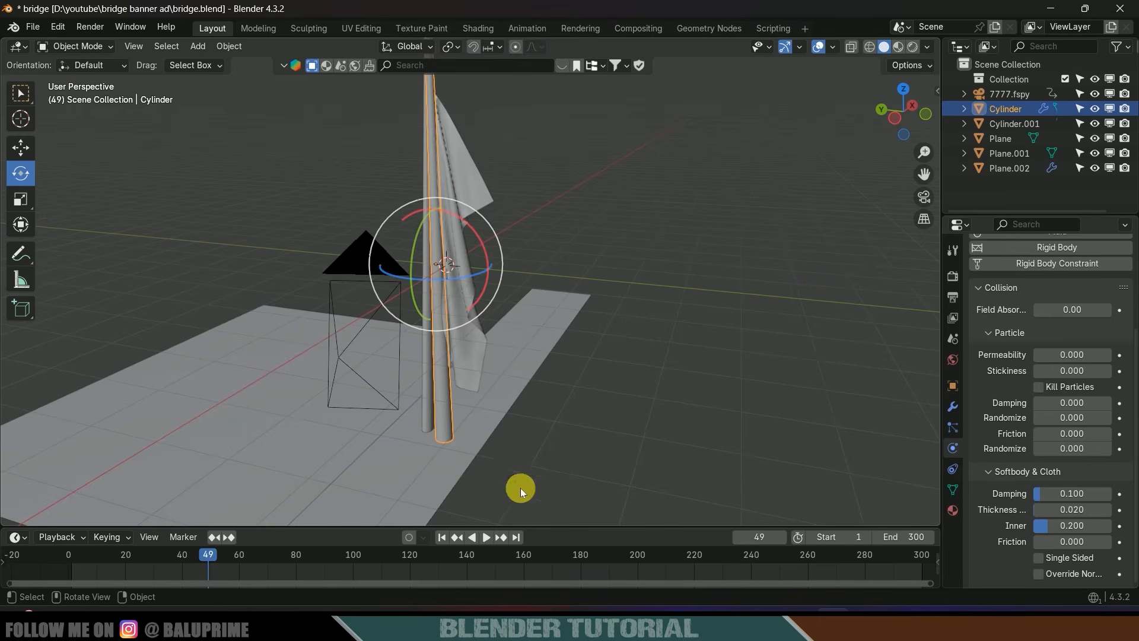
{"action": "left_click", "coordinate": [441, 537]}
Add a Wind force field and, in the camera view, move it beside the pylon on the side opposite the banner.
{"action": "key", "text": "shift+a"}
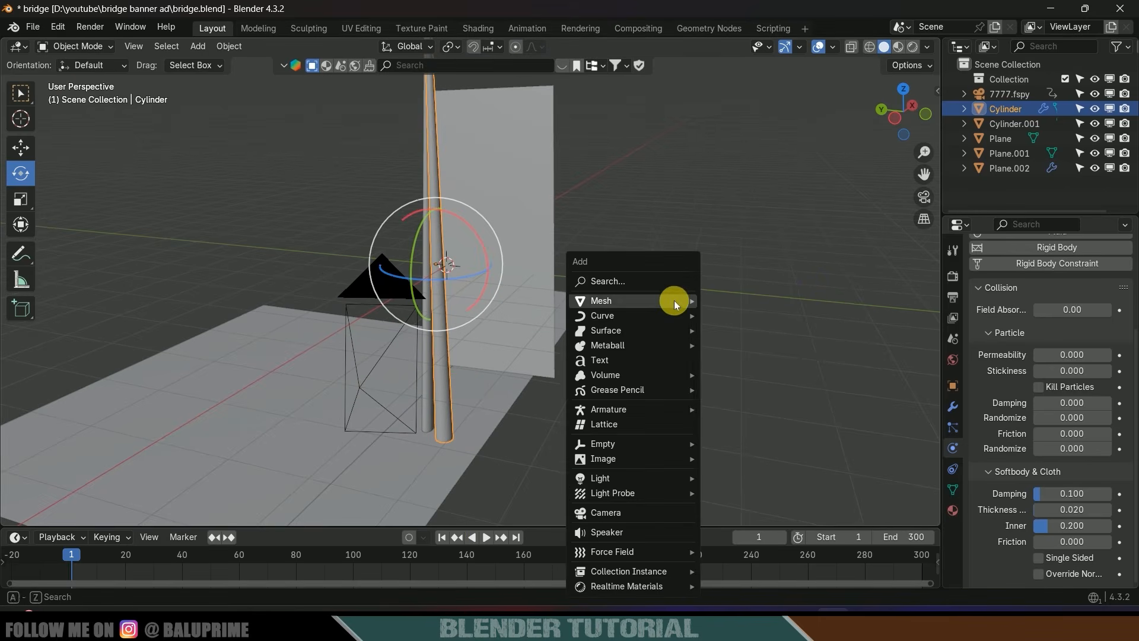
{"action": "mouse_move", "coordinate": [617, 551]}
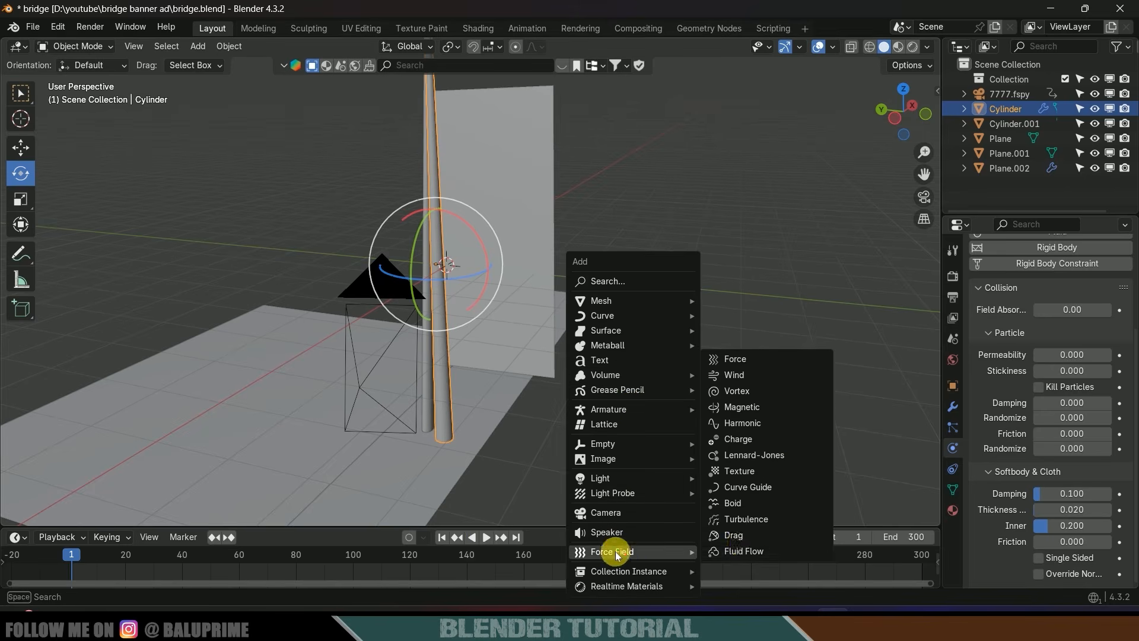
{"action": "left_click", "coordinate": [737, 375]}
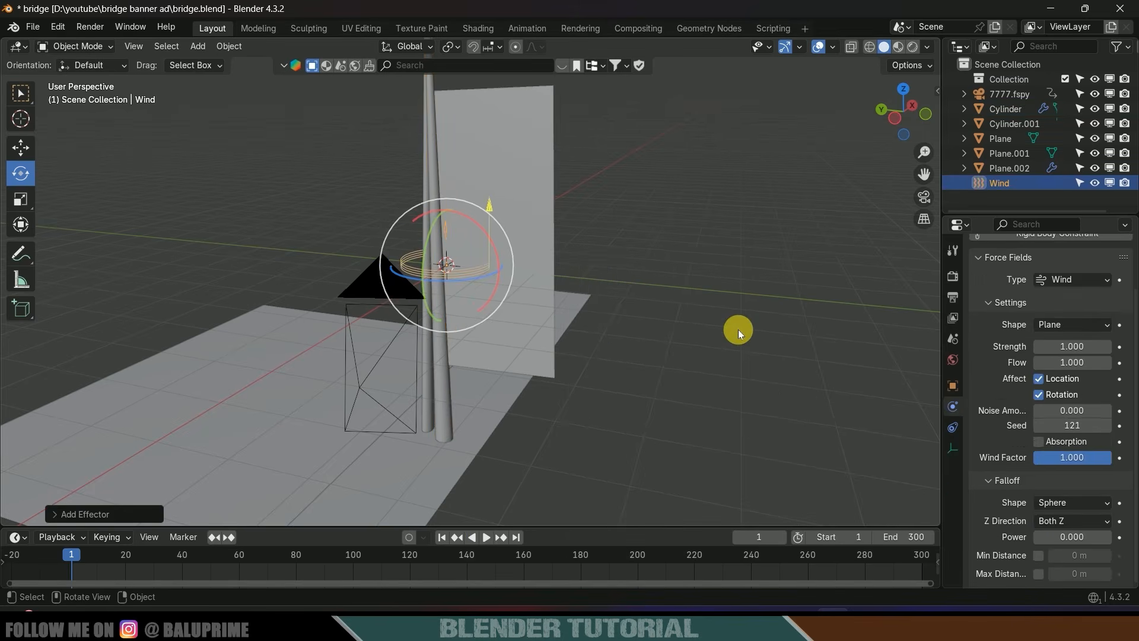
{"action": "key", "text": "KP_0"}
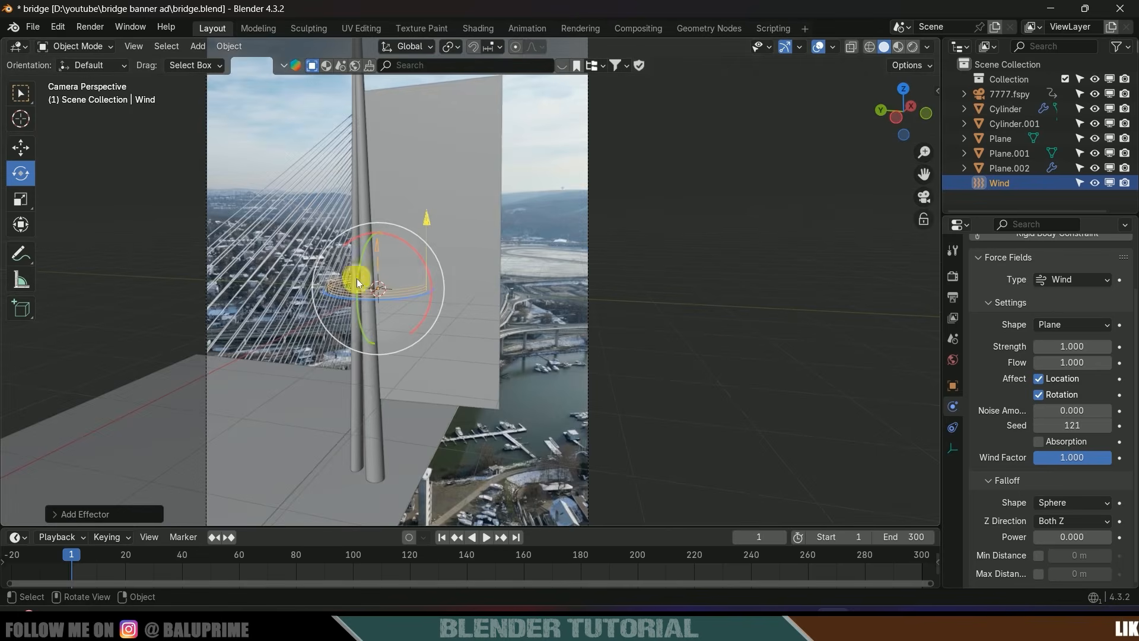
{"action": "left_click", "coordinate": [21, 147]}
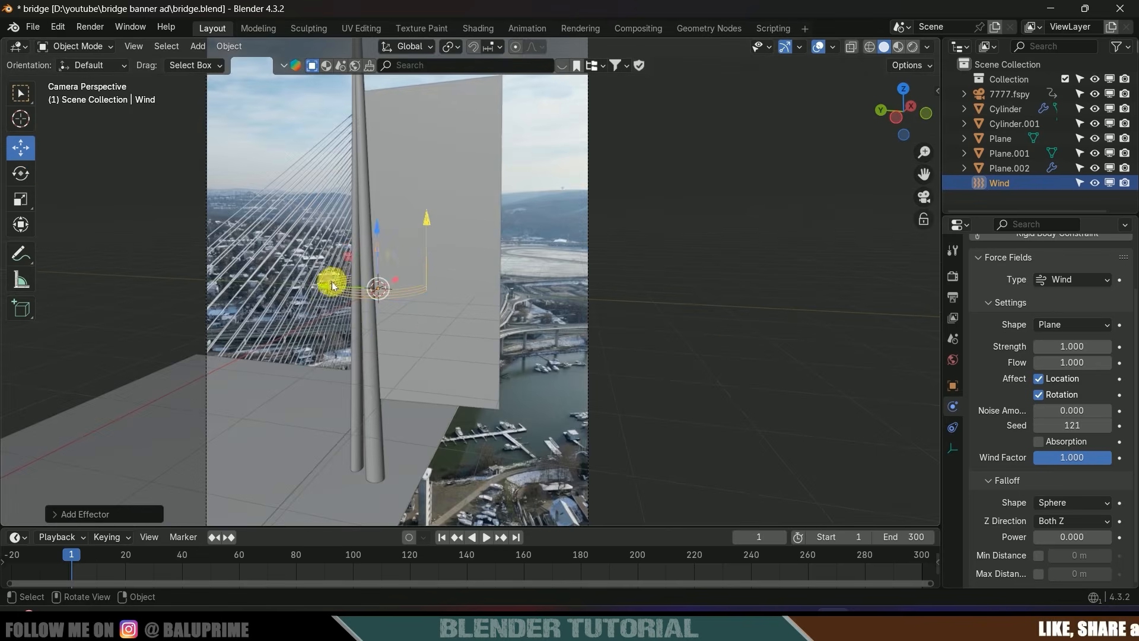
{"action": "left_click_drag", "start_coordinate": [332, 286], "coordinate": [245, 281]}
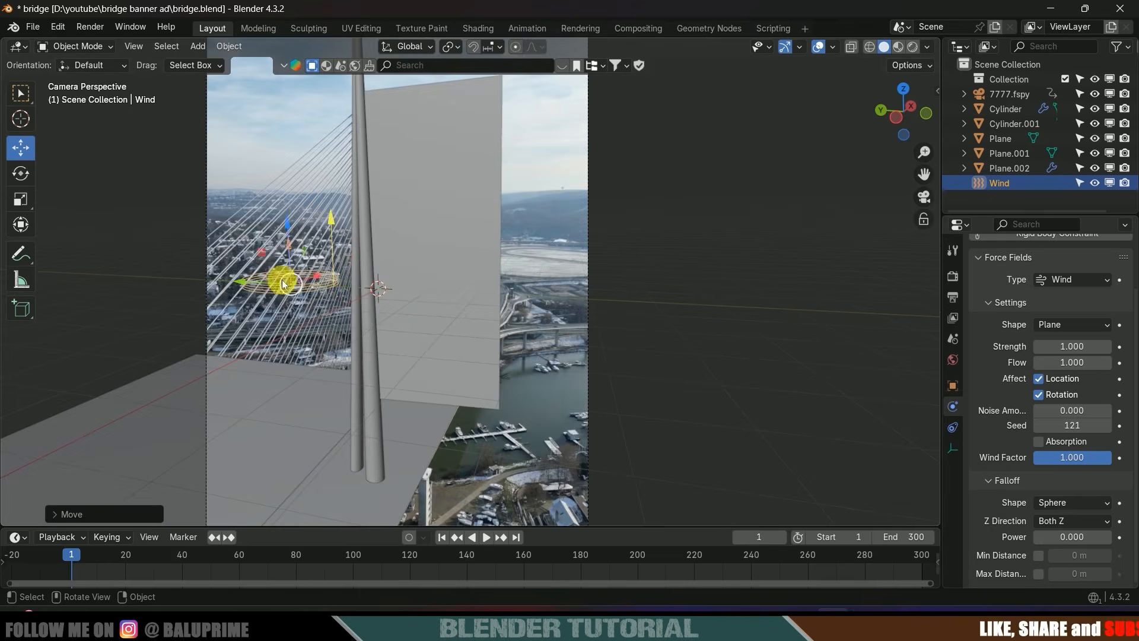
Rotate the wind force field so it points toward the banner and scale it up to several times its size.
{"action": "left_click", "coordinate": [21, 173]}
{"action": "left_click_drag", "start_coordinate": [313, 234], "coordinate": [376, 336]}
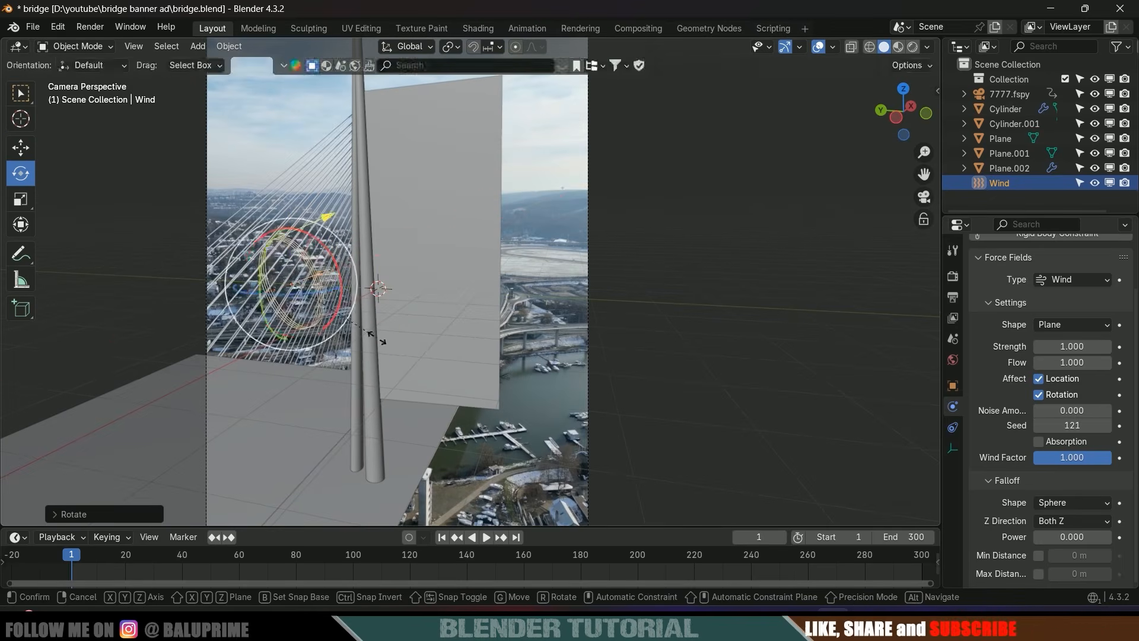
{"action": "left_click", "coordinate": [595, 361]}
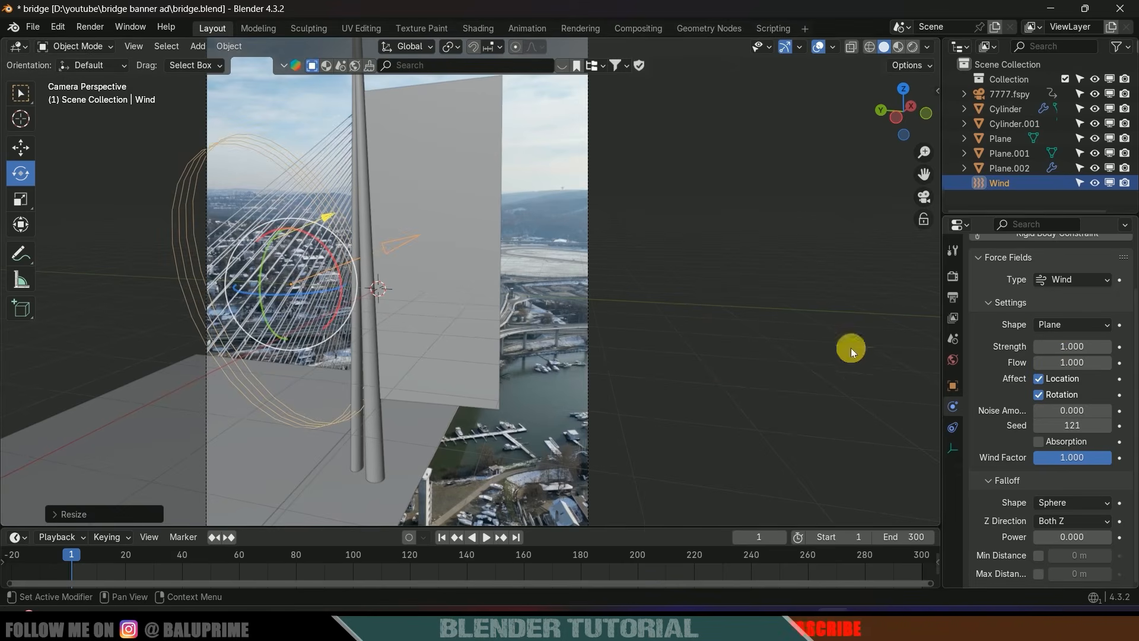
Try a wind strength of 100 while the banner simulation plays, and stop the playback.
{"action": "key", "text": "space"}
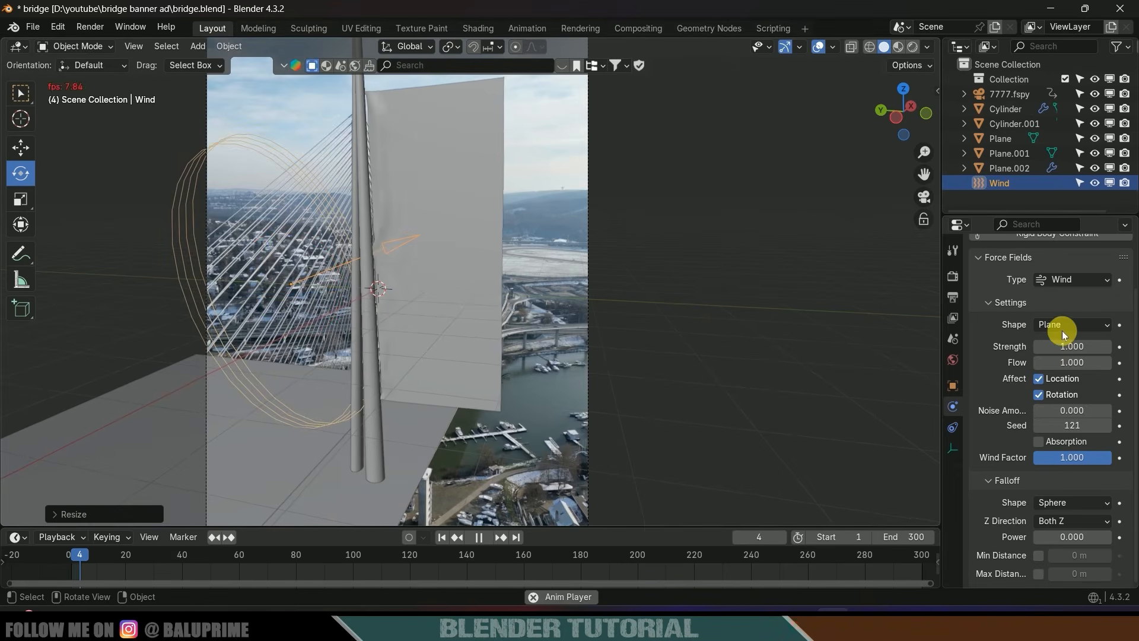
{"action": "left_click", "coordinate": [1074, 347]}
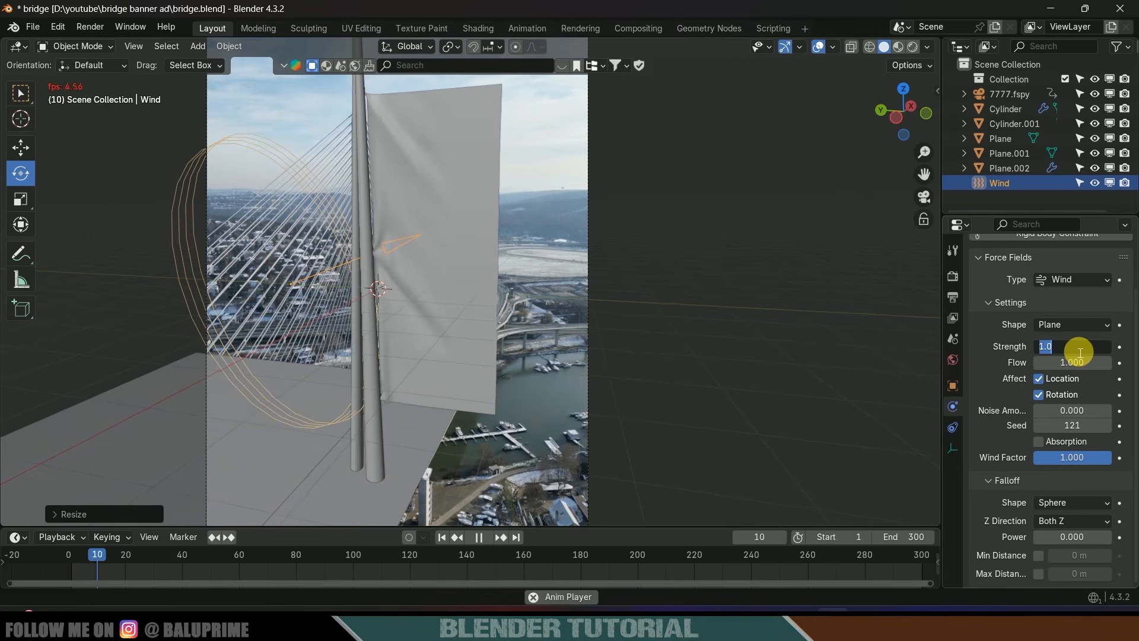
{"action": "type", "text": "100"}
{"action": "key", "text": "Return"}
{"action": "scroll", "coordinate": [429, 236], "scroll_direction": "up", "scroll_amount": 1}
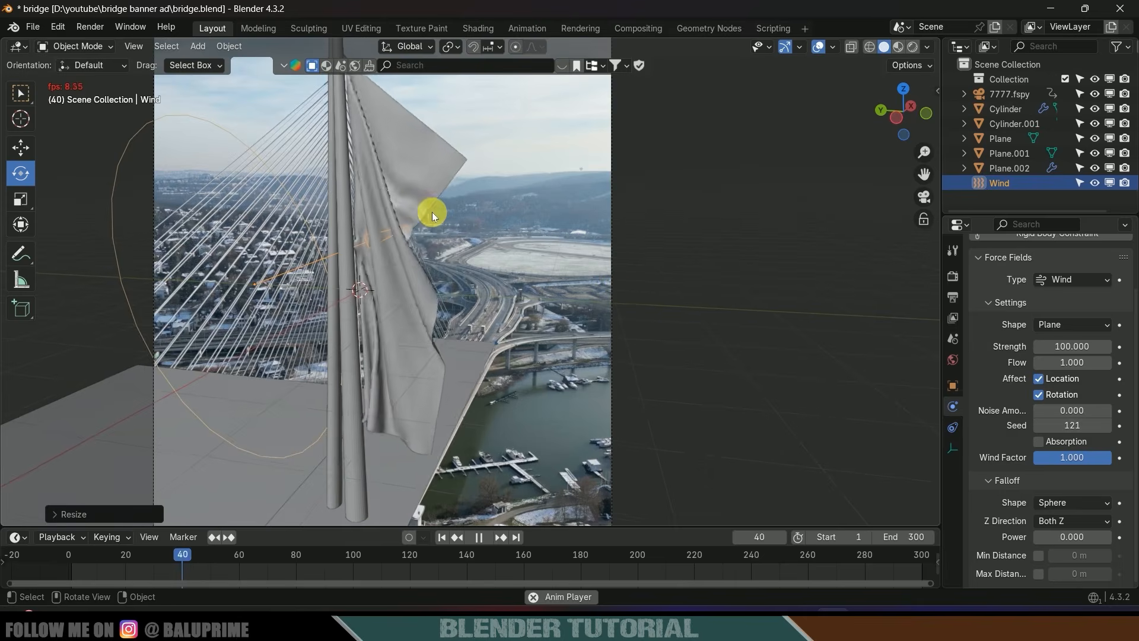
{"action": "key", "text": "space"}
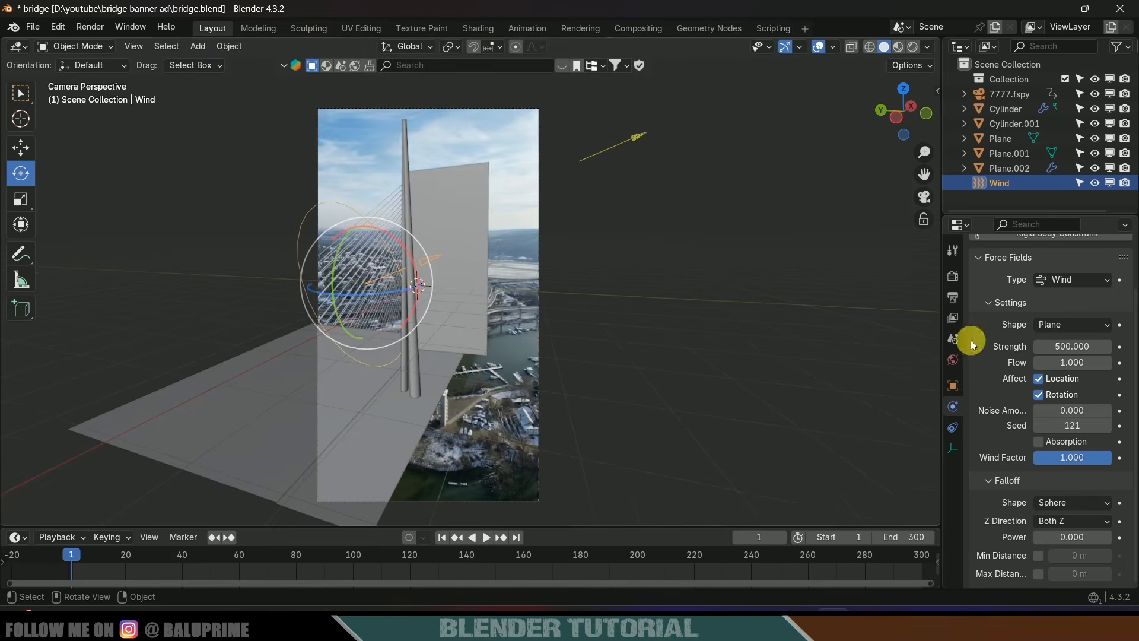
Set the wind force field's strength to 750.
{"action": "left_click", "coordinate": [1065, 349]}
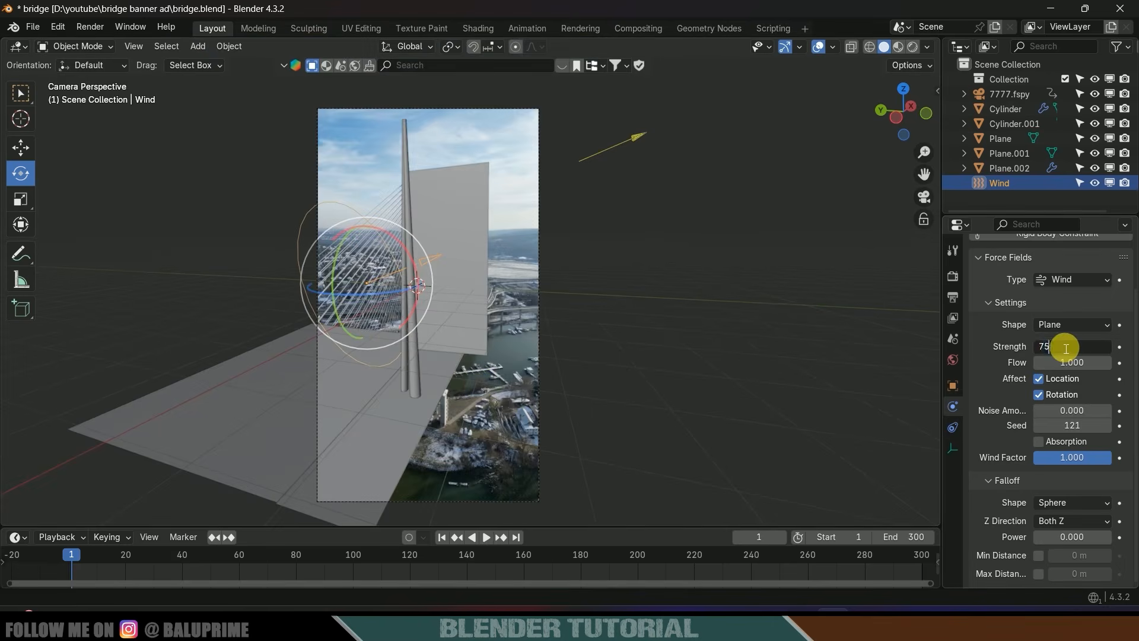
{"action": "type", "text": "750"}
{"action": "key", "text": "Return"}
{"action": "scroll", "coordinate": [665, 359], "scroll_direction": "up", "scroll_amount": 2}
{"action": "scroll", "coordinate": [532, 377], "scroll_direction": "down", "scroll_amount": 3}
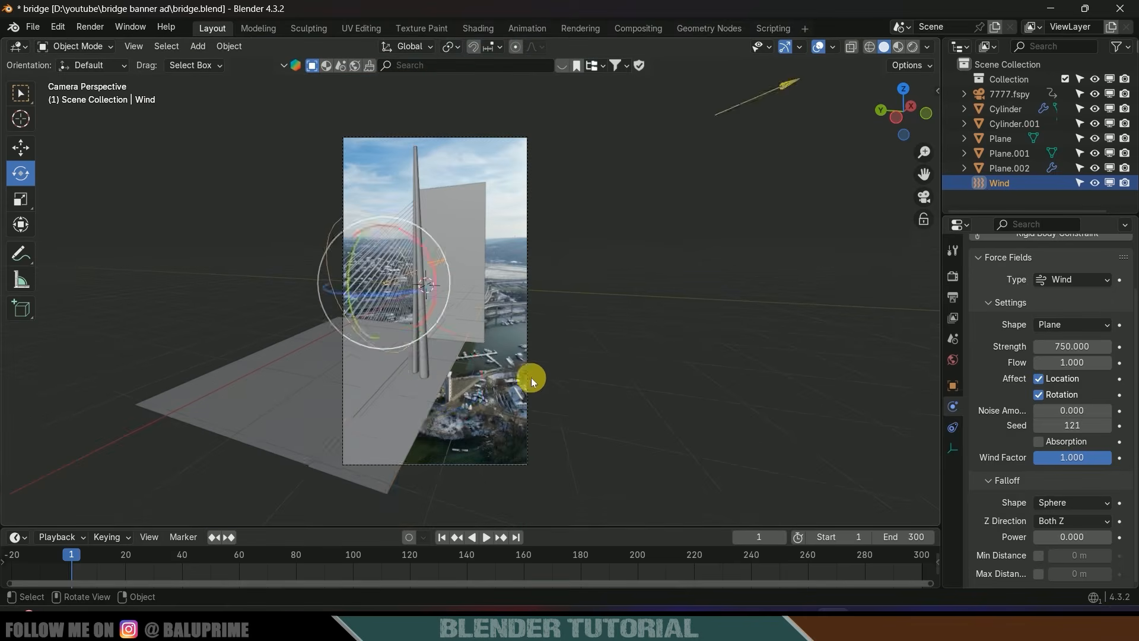
Hide the two ground planes, Plane and Plane.001, in the viewport.
{"action": "left_click", "coordinate": [425, 403]}
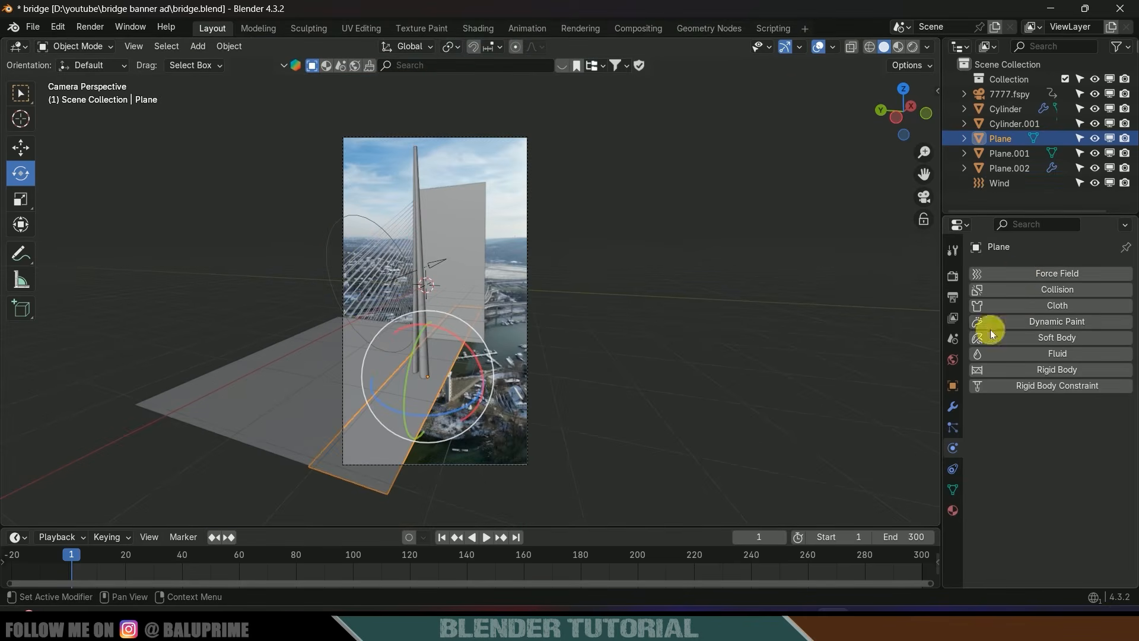
{"action": "left_click", "coordinate": [1094, 138]}
{"action": "left_click", "coordinate": [280, 379]}
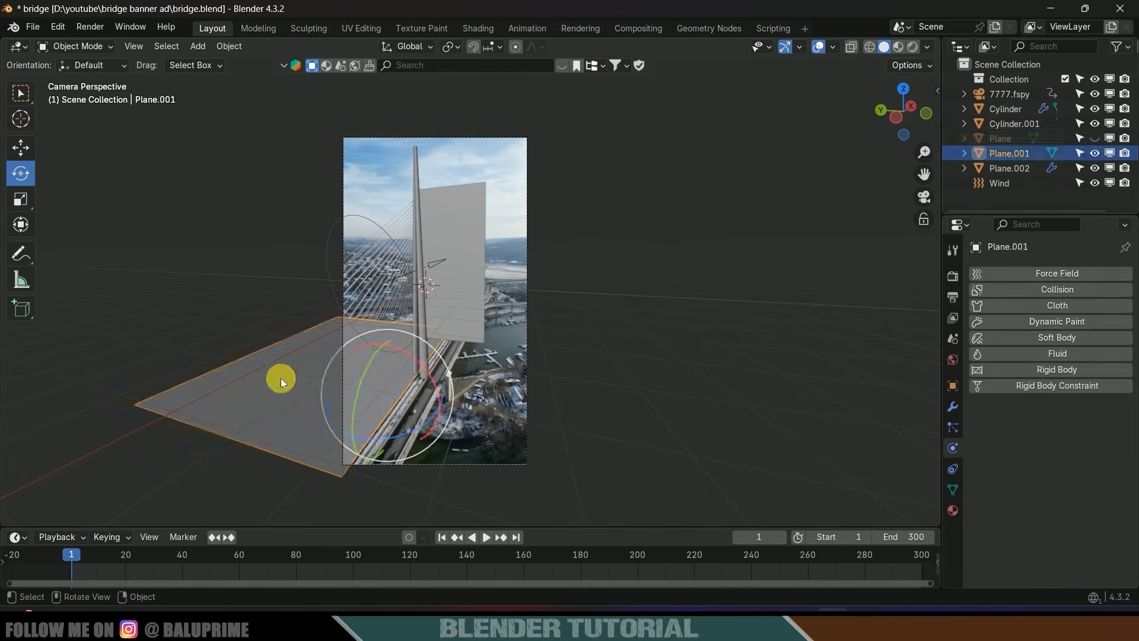
{"action": "left_click", "coordinate": [1094, 153]}
Play the wind-blown banner simulation in the camera view to about frame 113 and stop it.
{"action": "scroll", "coordinate": [620, 303], "scroll_direction": "up", "scroll_amount": 3}
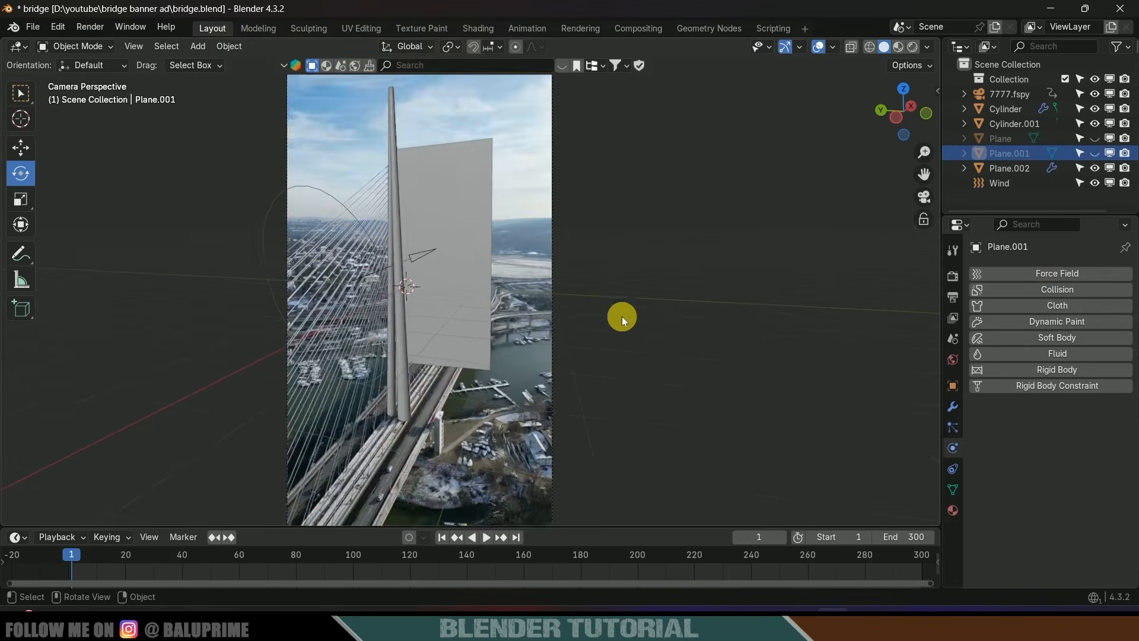
{"action": "scroll", "coordinate": [621, 315], "scroll_direction": "up", "scroll_amount": 2}
{"action": "key", "text": "space"}
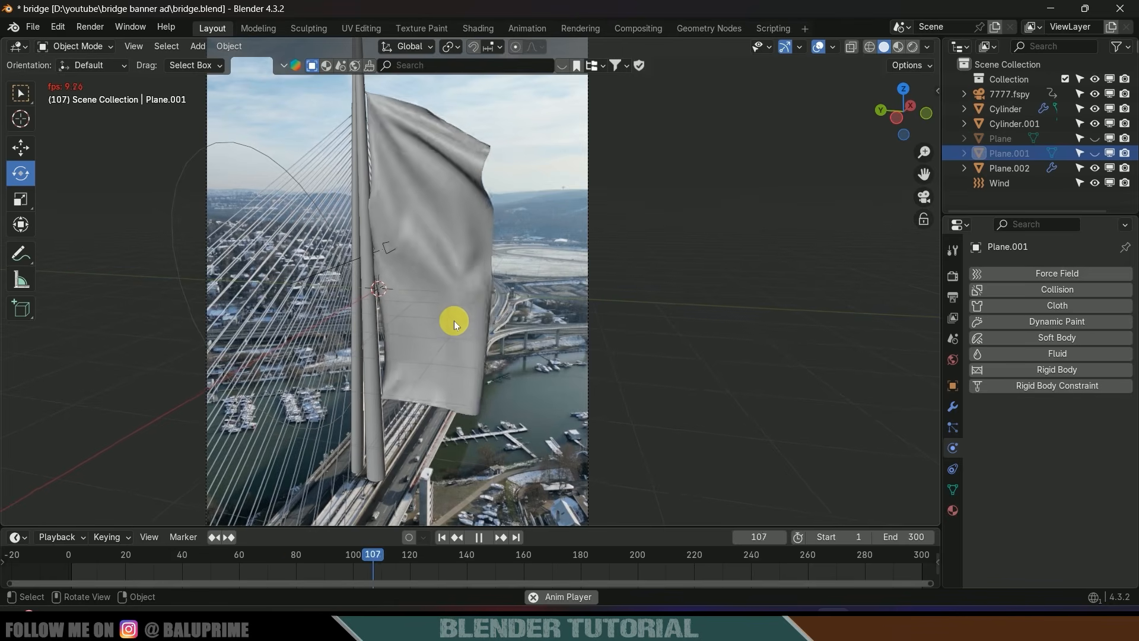
{"action": "key", "text": "space"}
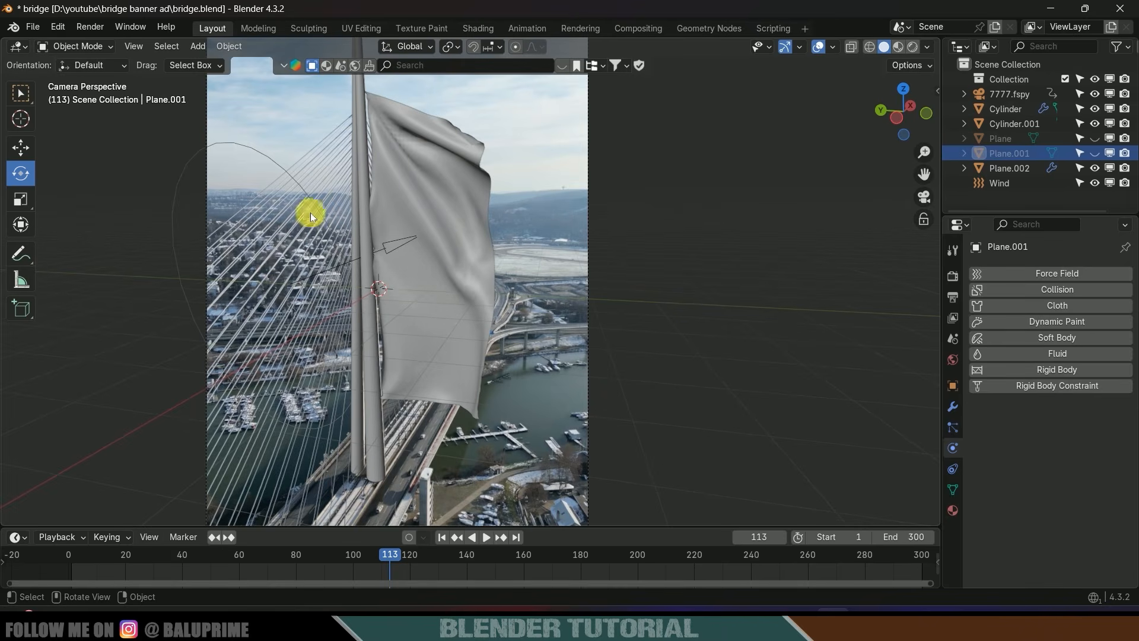
Set the wind force field's Noise Amount to 0.1 and save the file.
{"action": "left_click", "coordinate": [255, 150]}
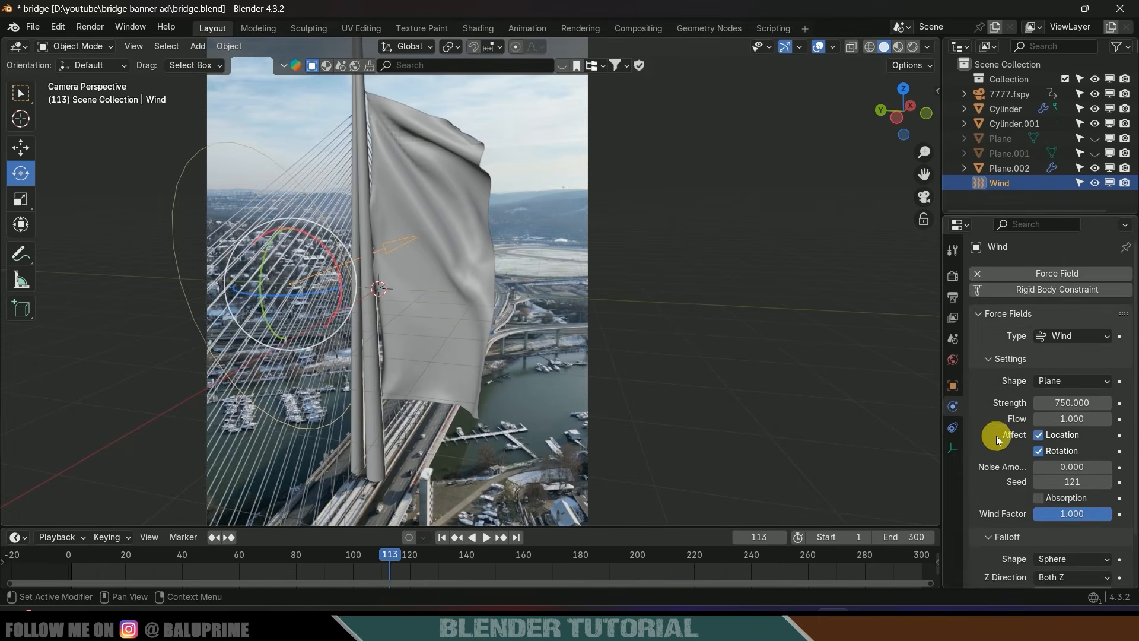
{"action": "scroll", "coordinate": [995, 439], "scroll_direction": "down", "scroll_amount": 2}
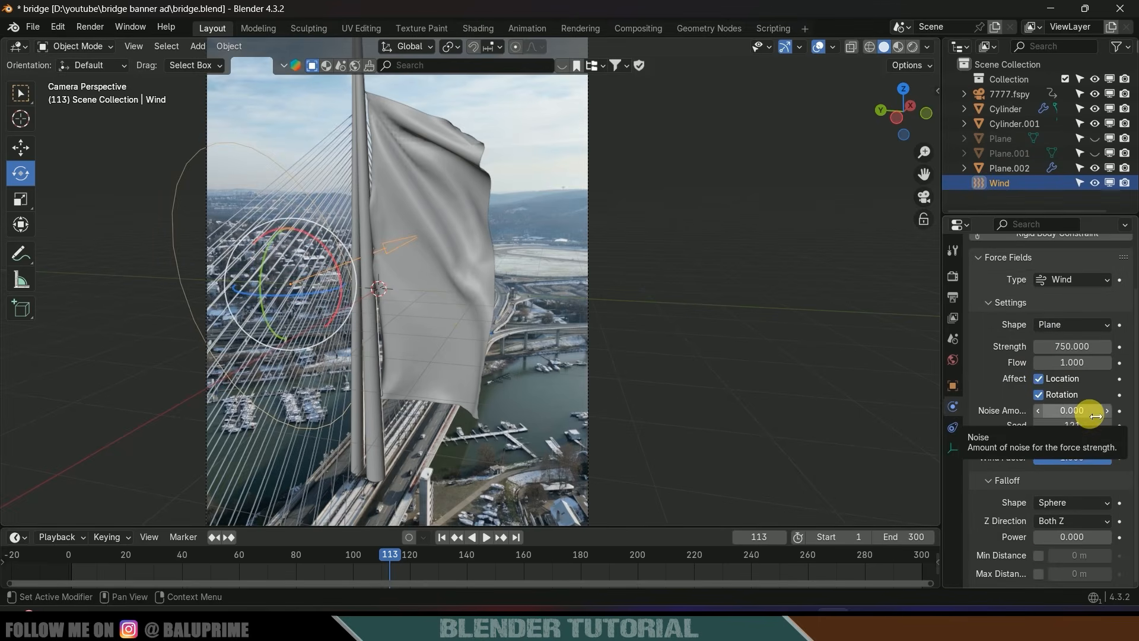
{"action": "left_click", "coordinate": [1087, 416]}
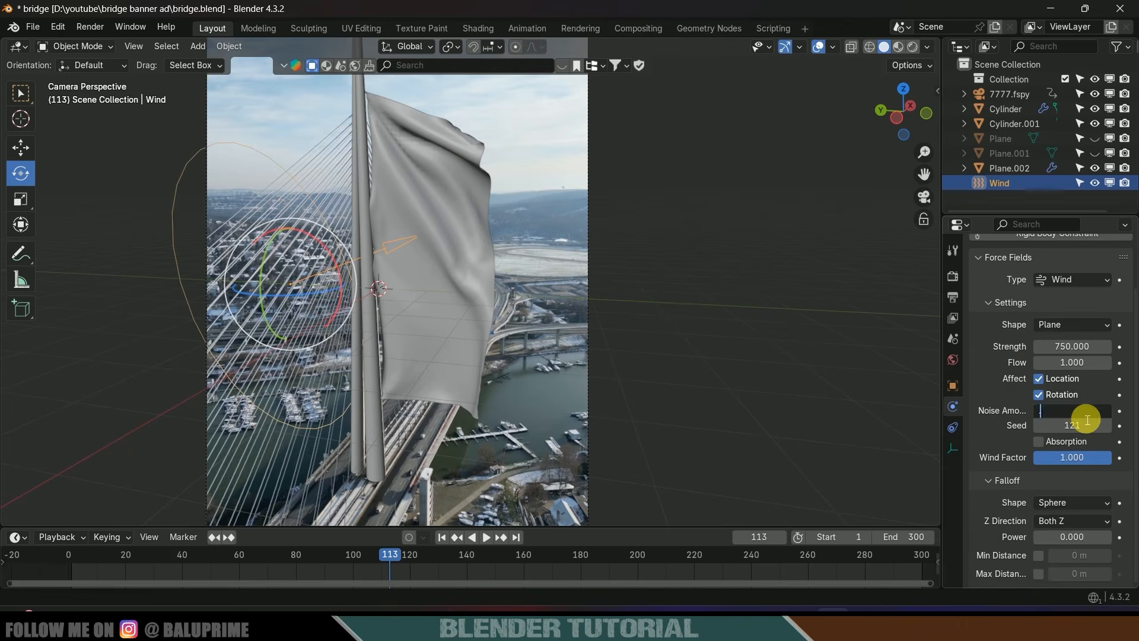
{"action": "type", "text": "0.1"}
{"action": "key", "text": "Return"}
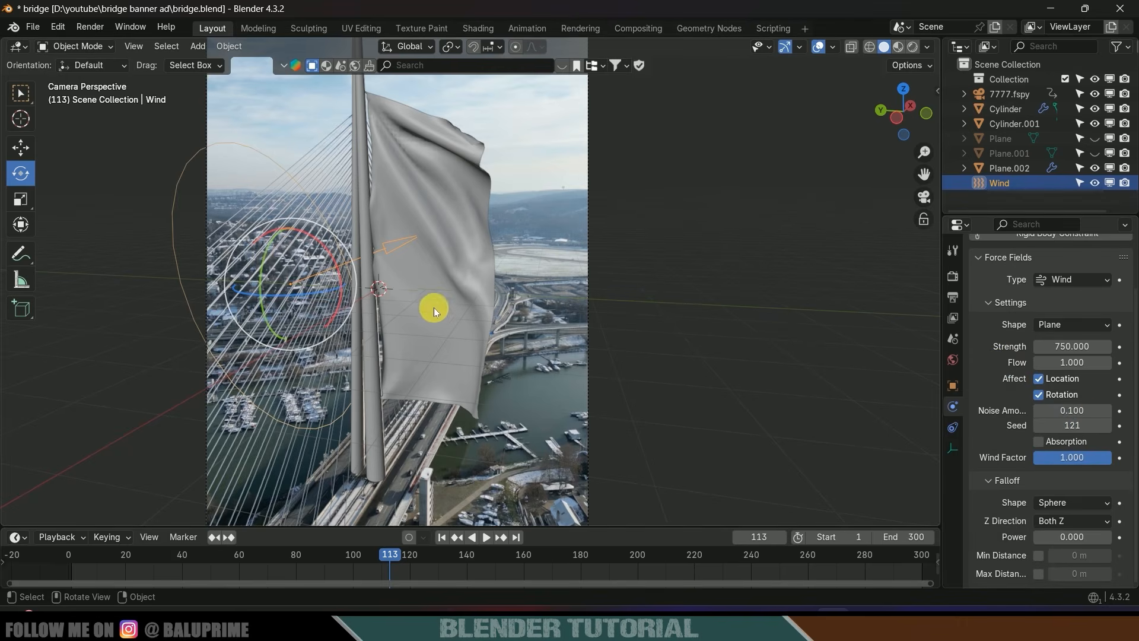
{"action": "scroll", "coordinate": [442, 299], "scroll_direction": "down", "scroll_amount": 1}
{"action": "key", "text": "ctrl+s"}
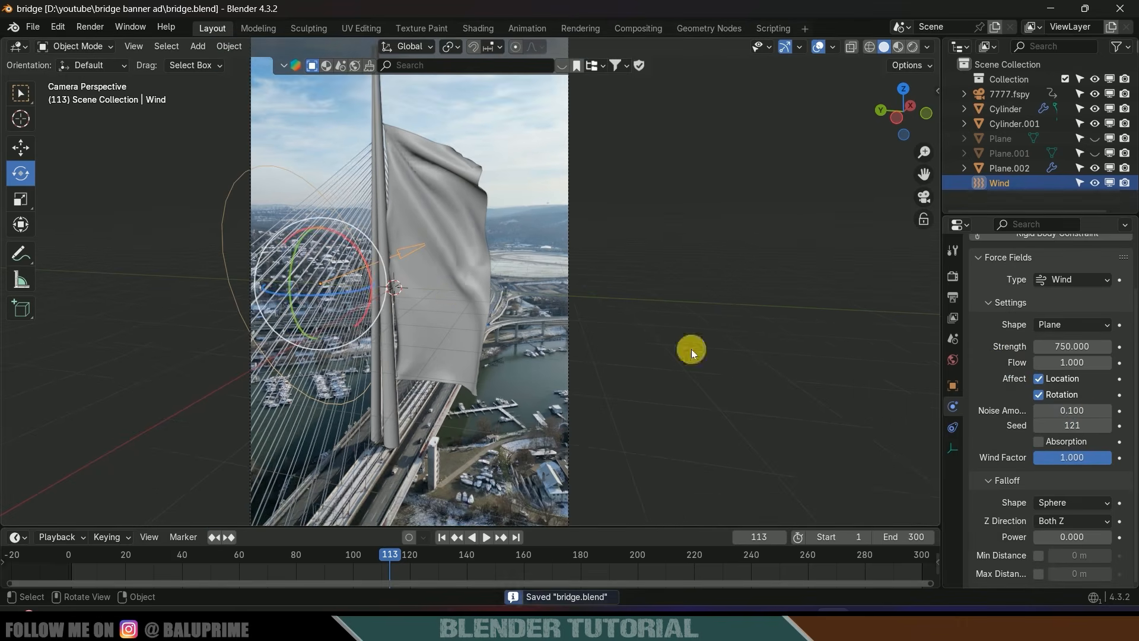
Set the Quality Steps of the banner's cloth simulation to 6.
{"action": "left_click", "coordinate": [433, 263]}
{"action": "scroll", "coordinate": [1012, 419], "scroll_direction": "down", "scroll_amount": 6}
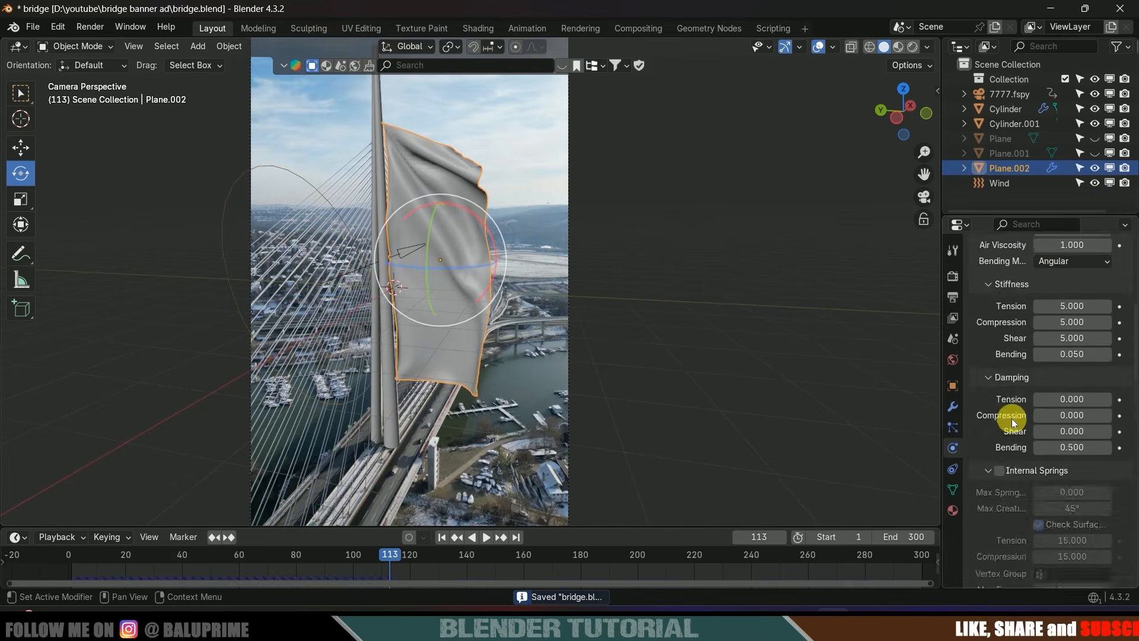
{"action": "scroll", "coordinate": [1013, 421], "scroll_direction": "down", "scroll_amount": 8}
{"action": "scroll", "coordinate": [1013, 422], "scroll_direction": "up", "scroll_amount": 10}
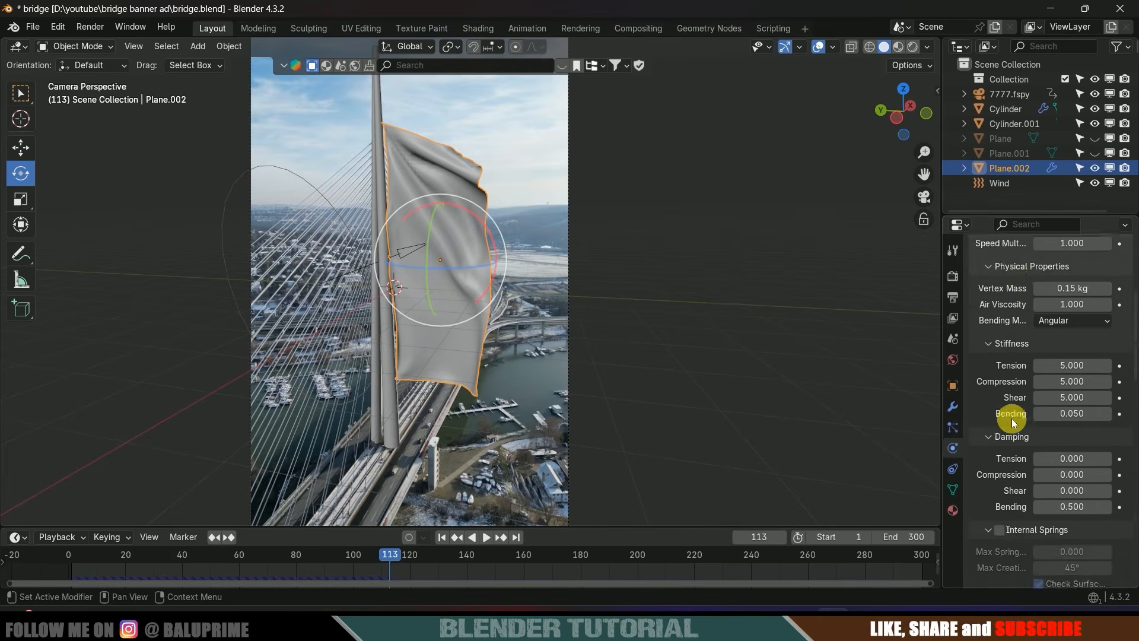
{"action": "scroll", "coordinate": [1013, 421], "scroll_direction": "up", "scroll_amount": 5}
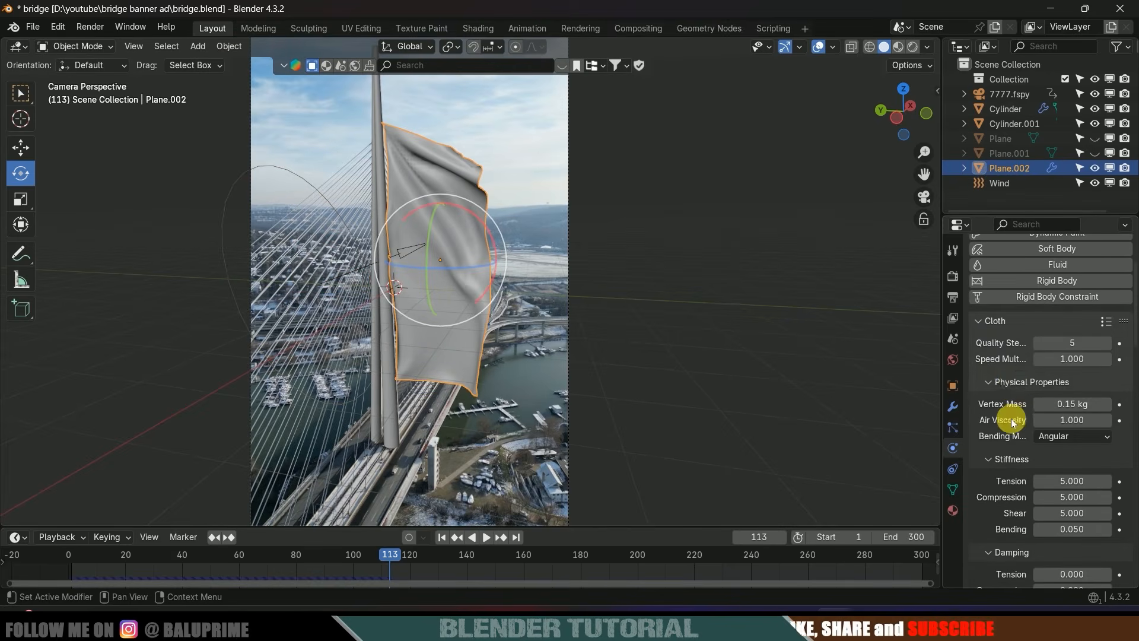
{"action": "left_click", "coordinate": [1077, 343]}
{"action": "type", "text": "6"}
{"action": "key", "text": "Return"}
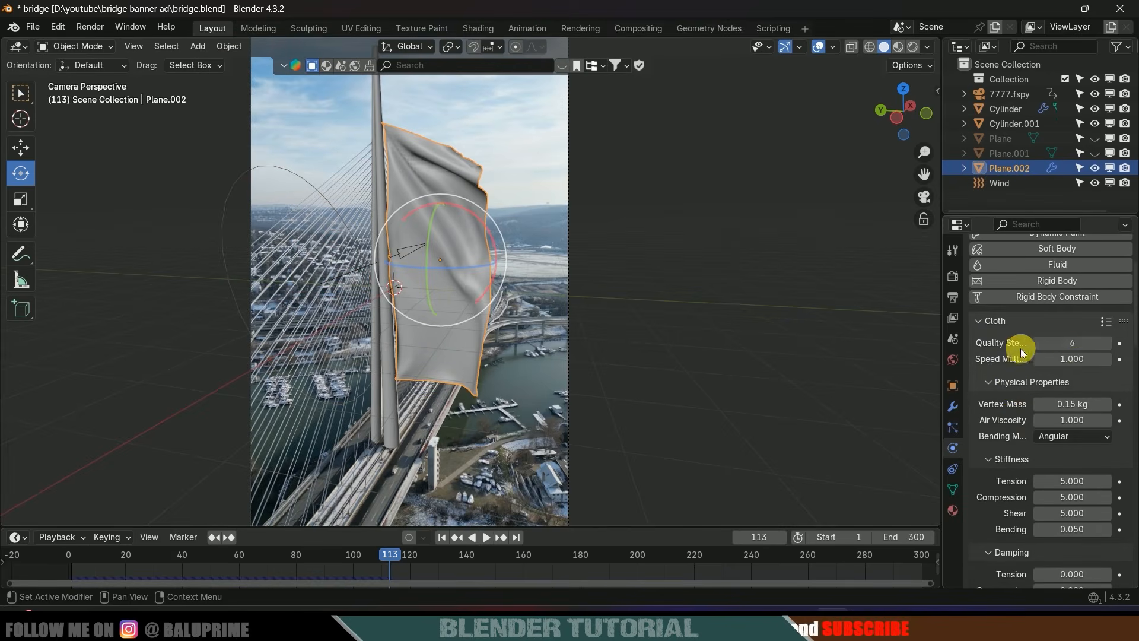
{"action": "left_click", "coordinate": [1064, 347]}
{"action": "key", "text": "BackSpace"}
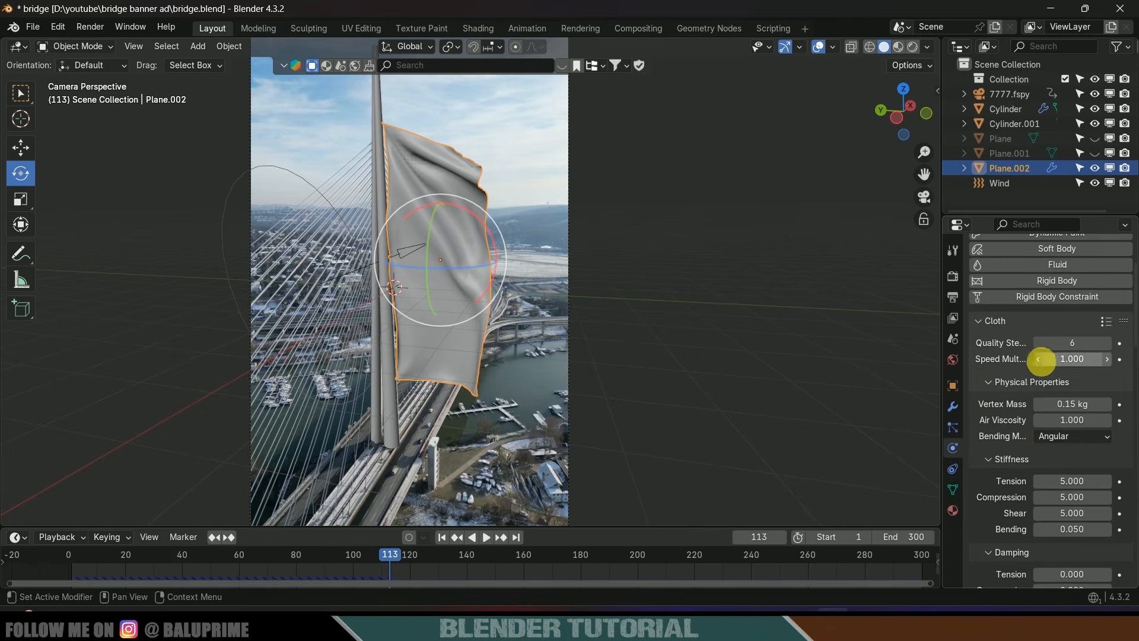
Change the Speed Multiplier of the banner's cloth simulation.
{"action": "left_click", "coordinate": [1087, 361]}
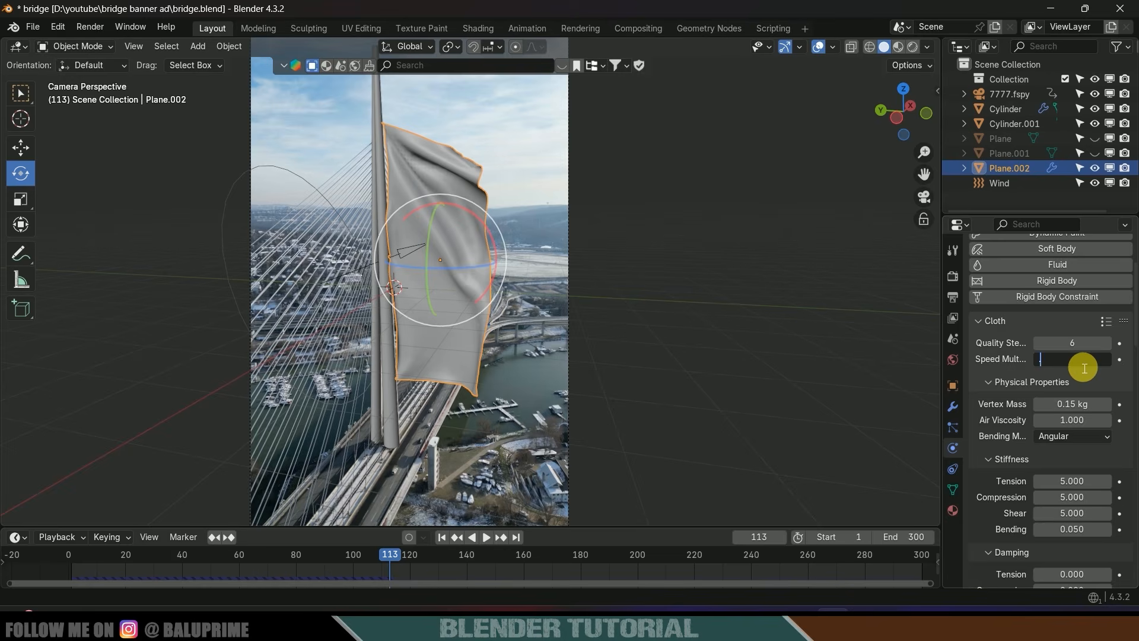
{"action": "key", "text": "Return"}
Bake all dynamics for the banner's cloth simulation and play the baked result to about frame 211.
{"action": "scroll", "coordinate": [1009, 379], "scroll_direction": "down", "scroll_amount": 15}
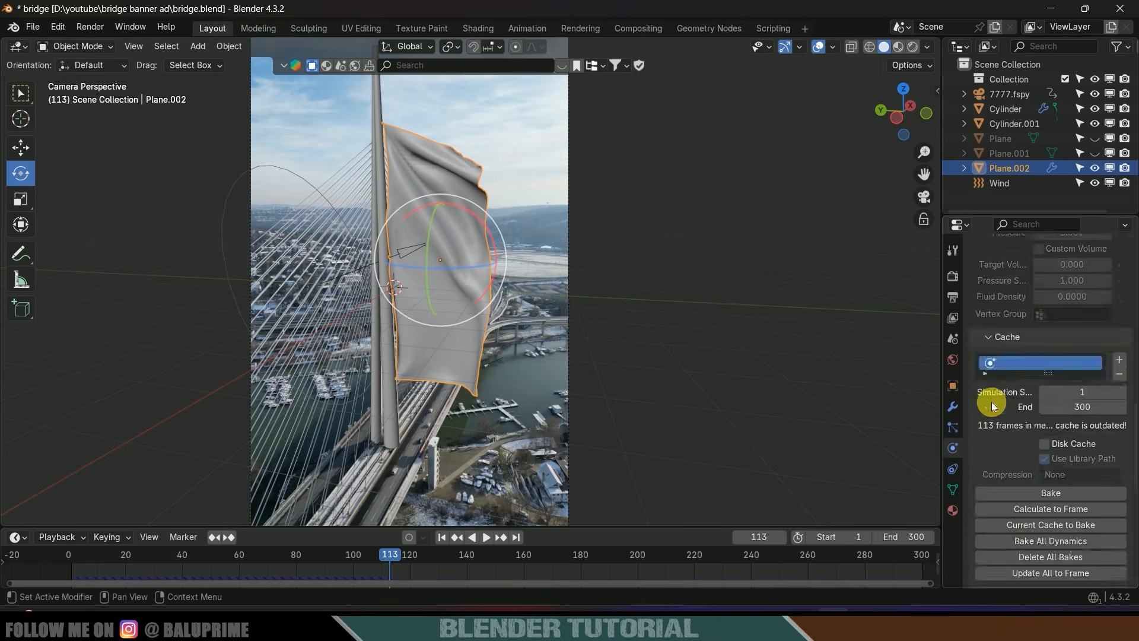
{"action": "scroll", "coordinate": [1008, 338], "scroll_direction": "up", "scroll_amount": 4}
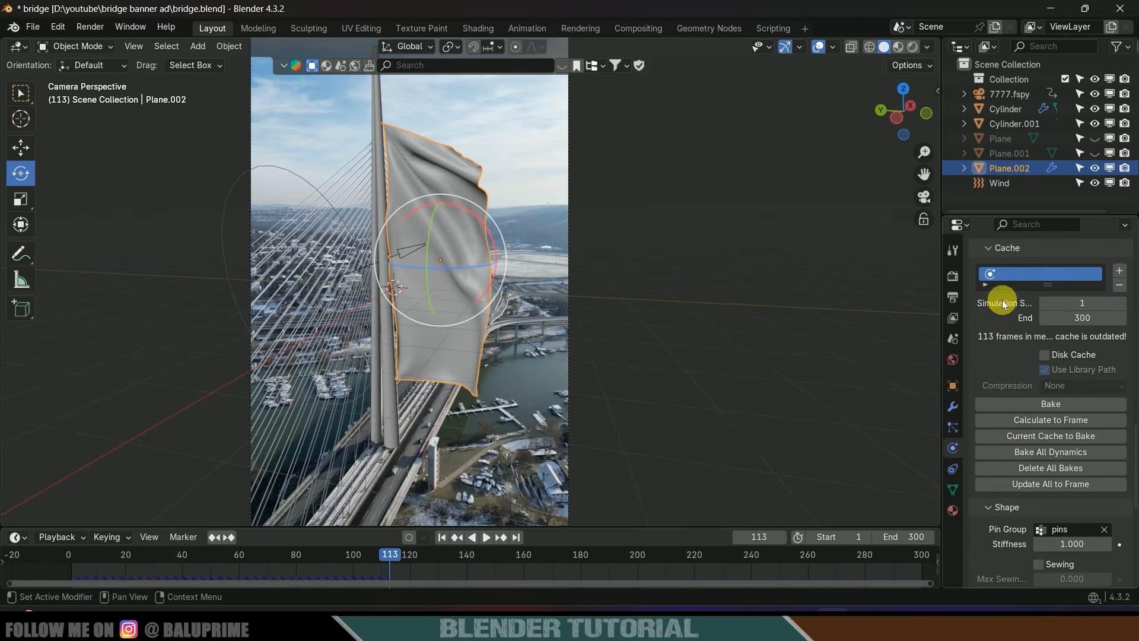
{"action": "left_click", "coordinate": [1037, 454]}
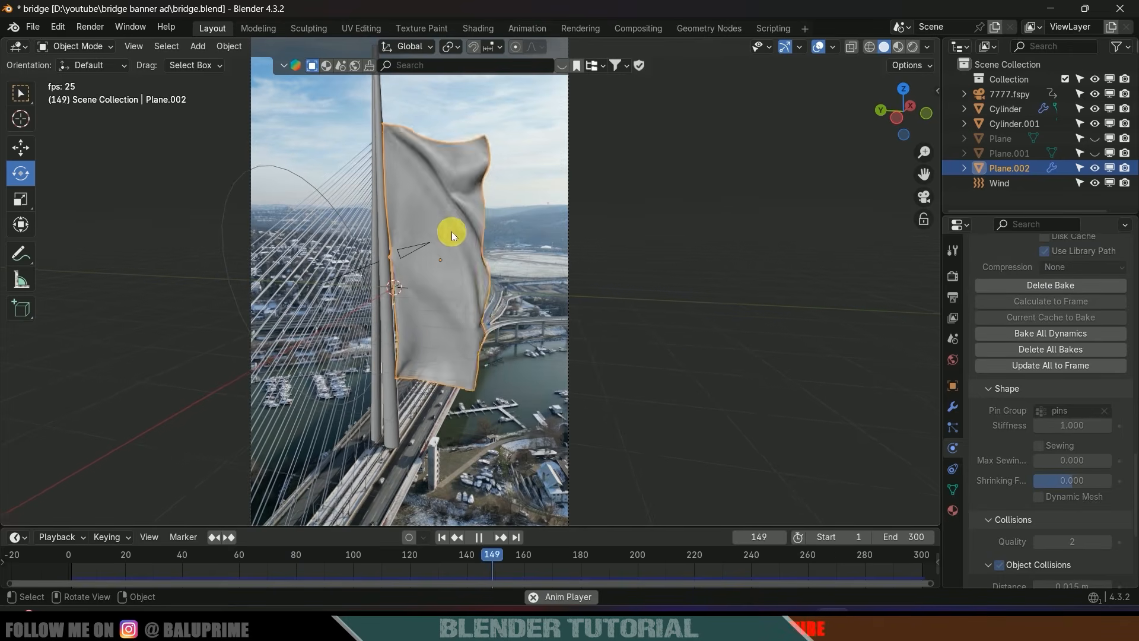
{"action": "key", "text": "space"}
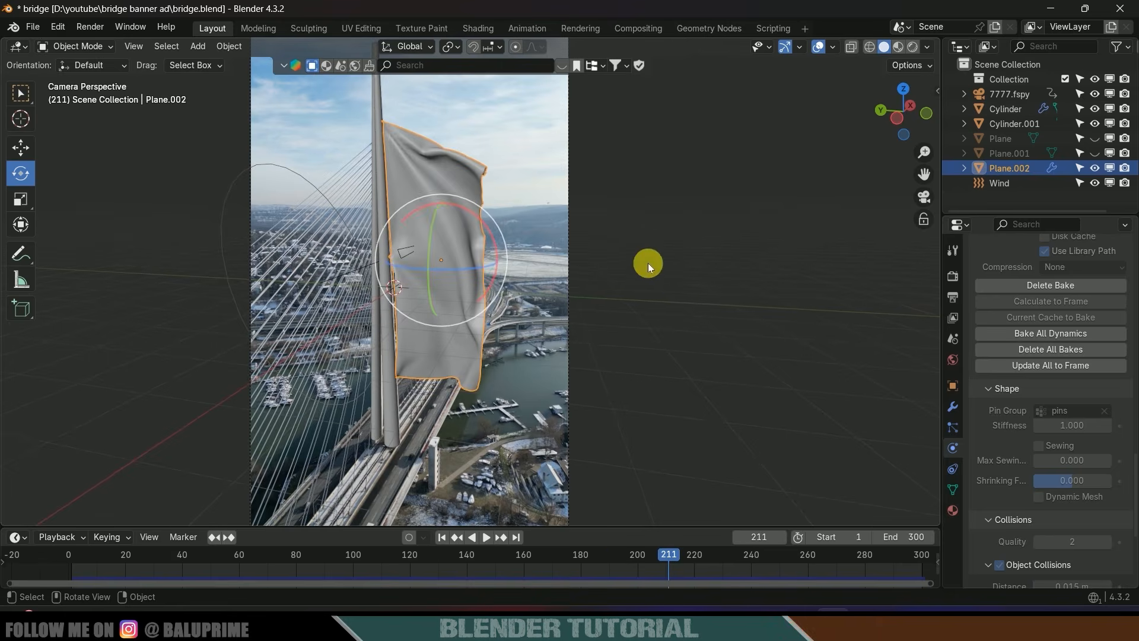
Switch the viewport to rendered shading and download the Blue Lagoon HDRI from Poly Haven as a 1K EXR.
{"action": "left_click", "coordinate": [912, 47]}
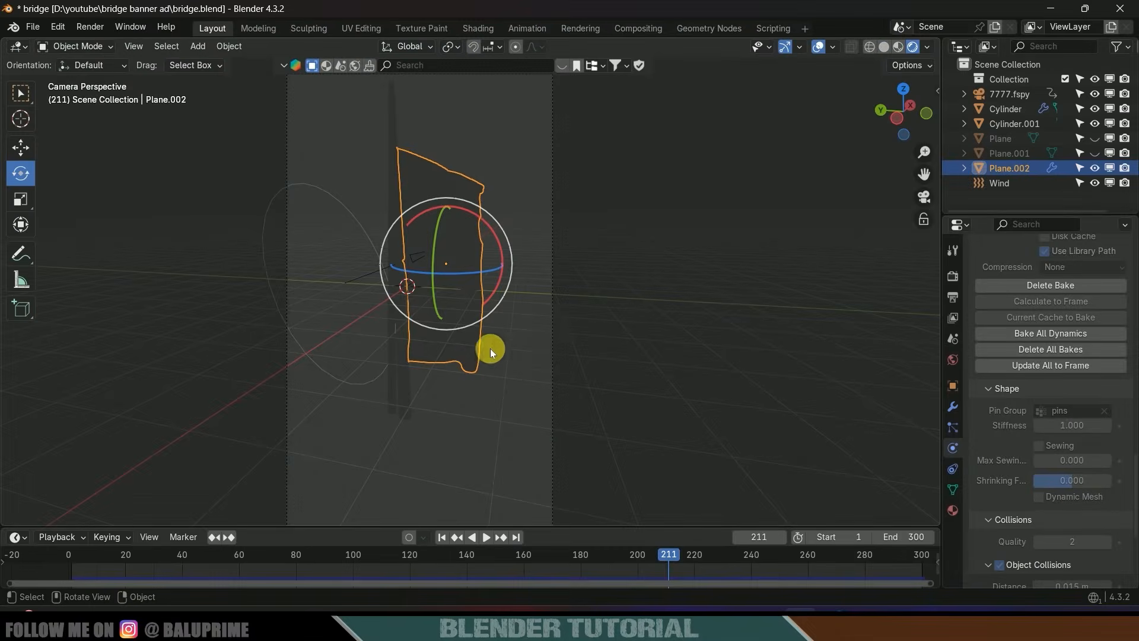
{"action": "left_click", "coordinate": [636, 271]}
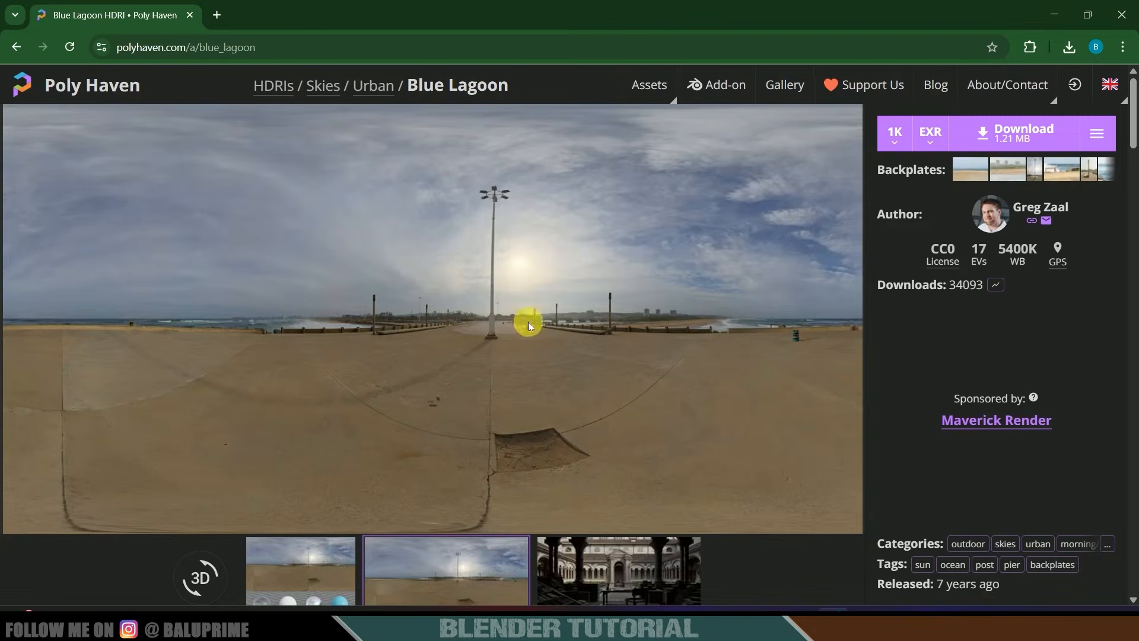
{"action": "left_click", "coordinate": [1000, 144]}
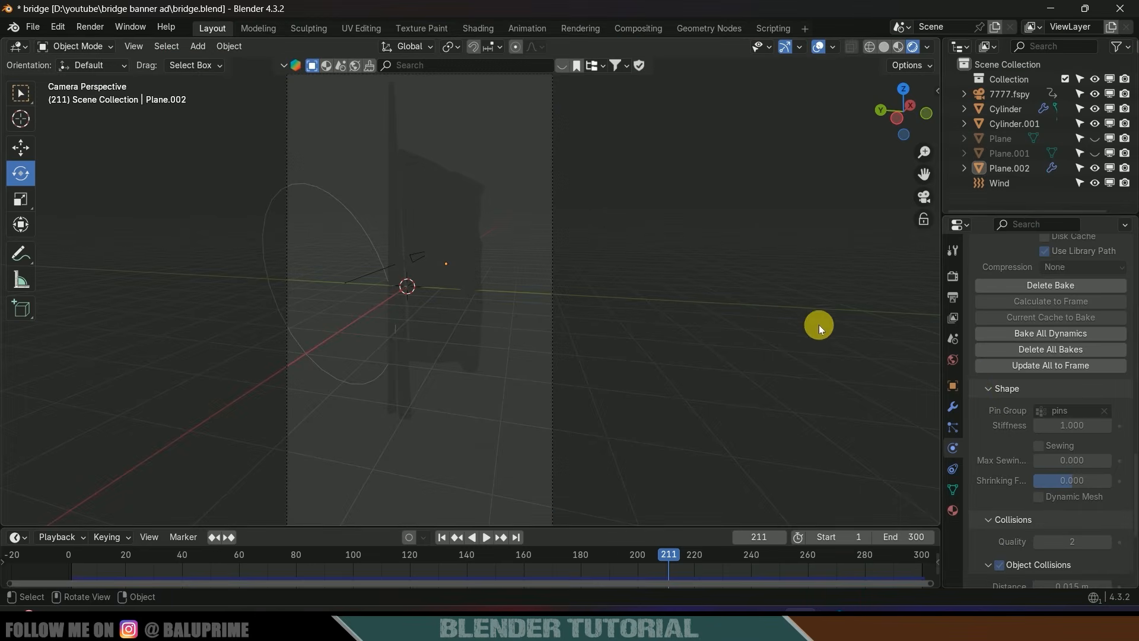
Set the world color to an Environment Texture using blue_lagoon_1k.exr from the bridge banner ad folder.
{"action": "left_click", "coordinate": [952, 361]}
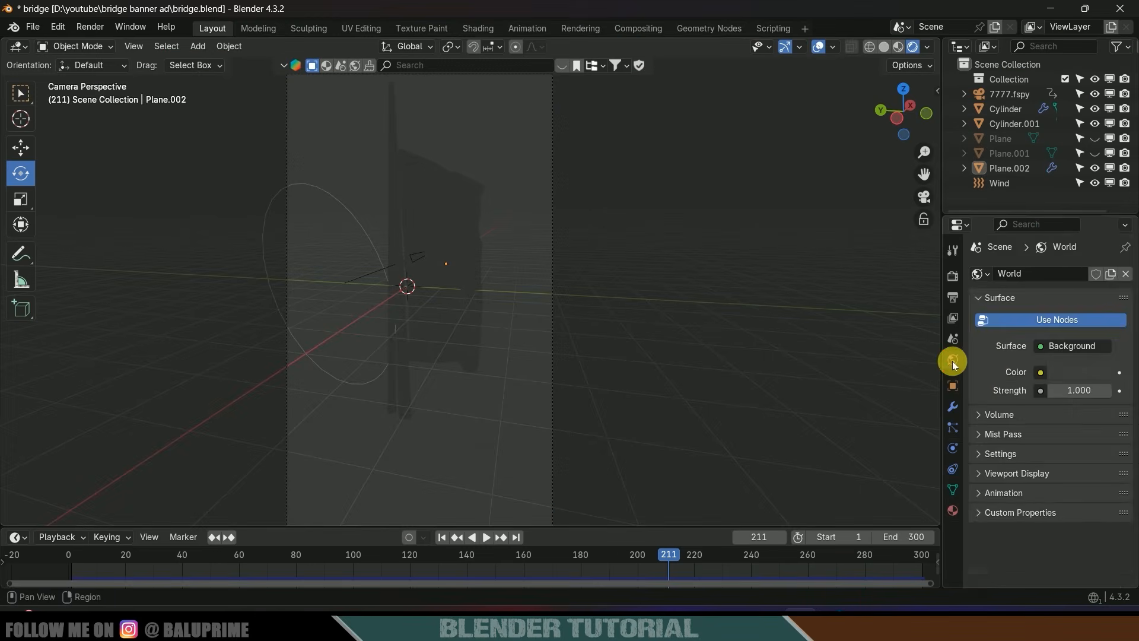
{"action": "left_click", "coordinate": [1041, 371]}
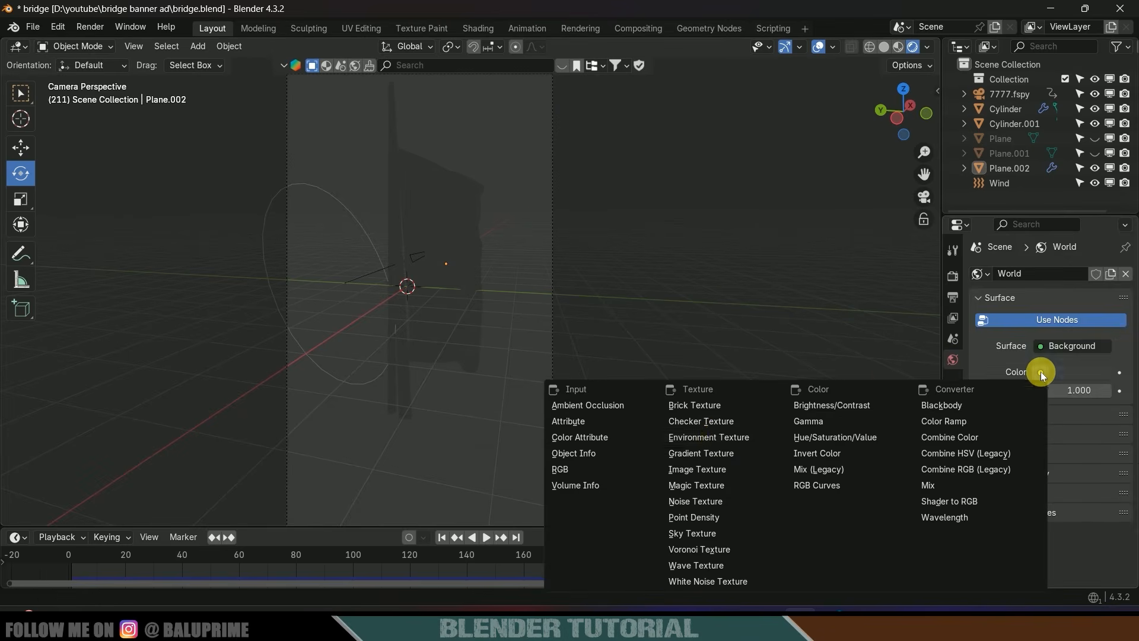
{"action": "left_click", "coordinate": [717, 439]}
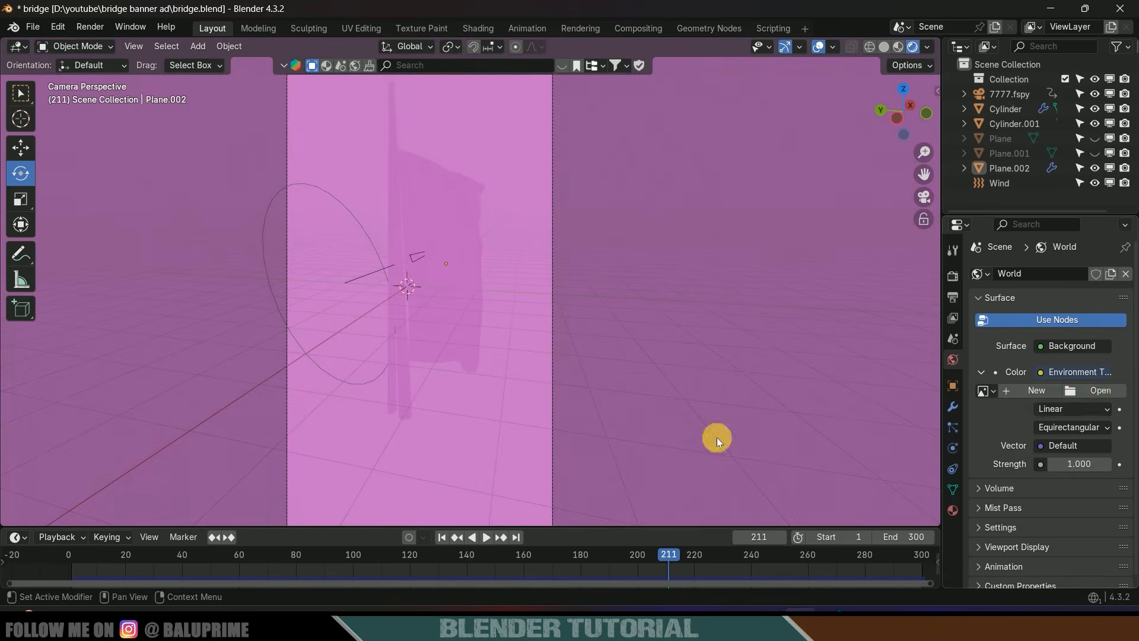
{"action": "left_click", "coordinate": [1109, 391]}
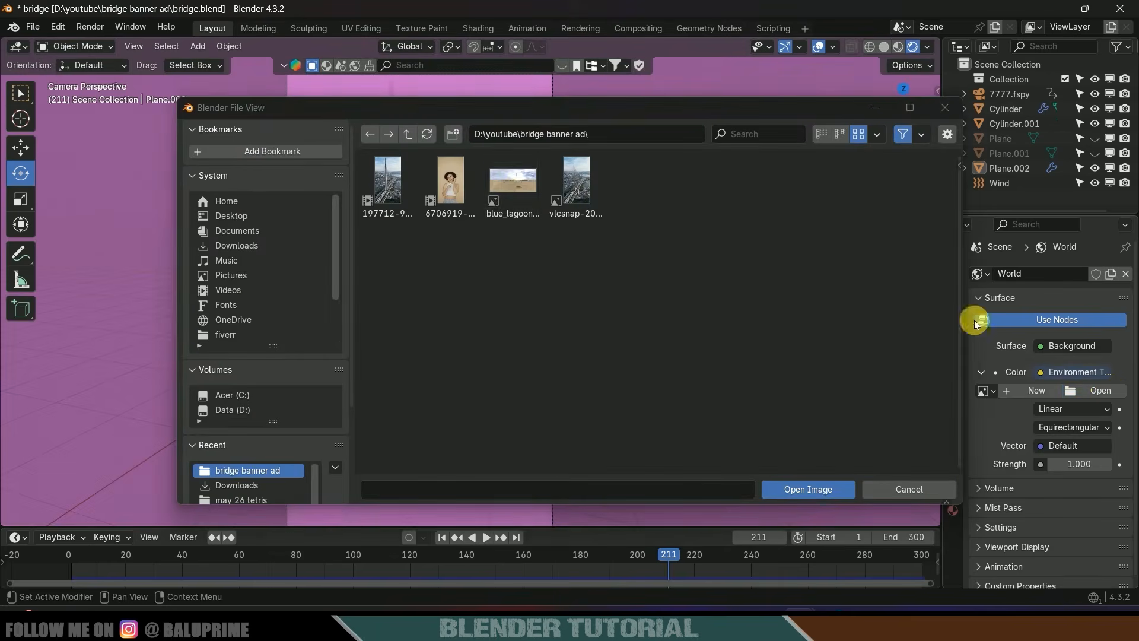
{"action": "left_click", "coordinate": [521, 214]}
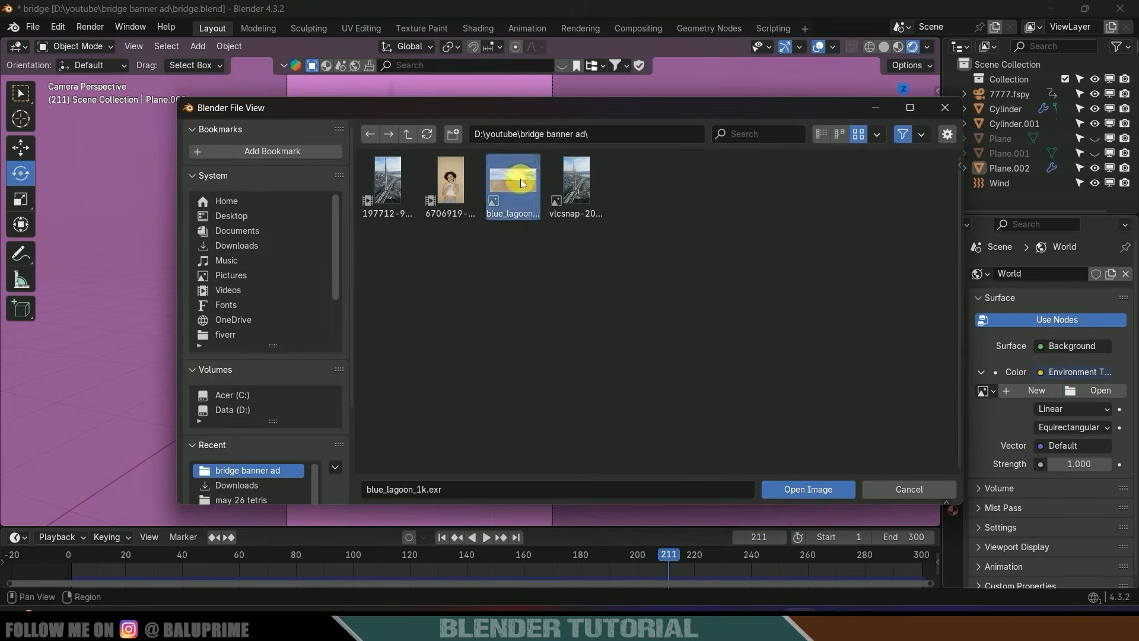
{"action": "left_click", "coordinate": [824, 489]}
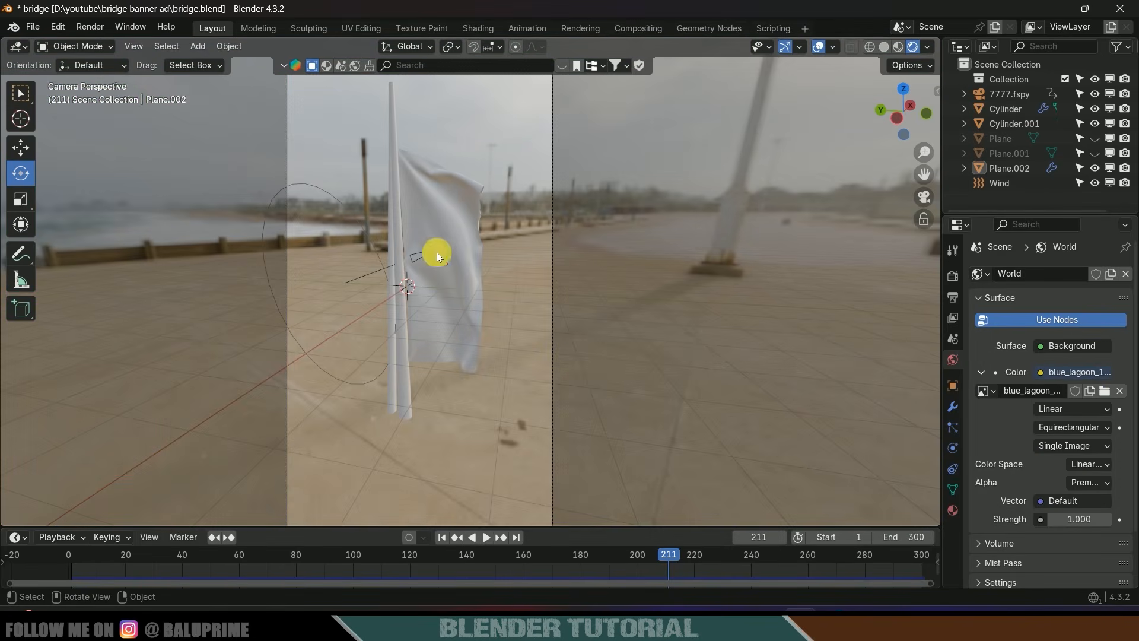
Enable Raytracing and make the film background transparent in the render settings.
{"action": "left_click", "coordinate": [953, 277]}
{"action": "scroll", "coordinate": [995, 319], "scroll_direction": "down", "scroll_amount": 3}
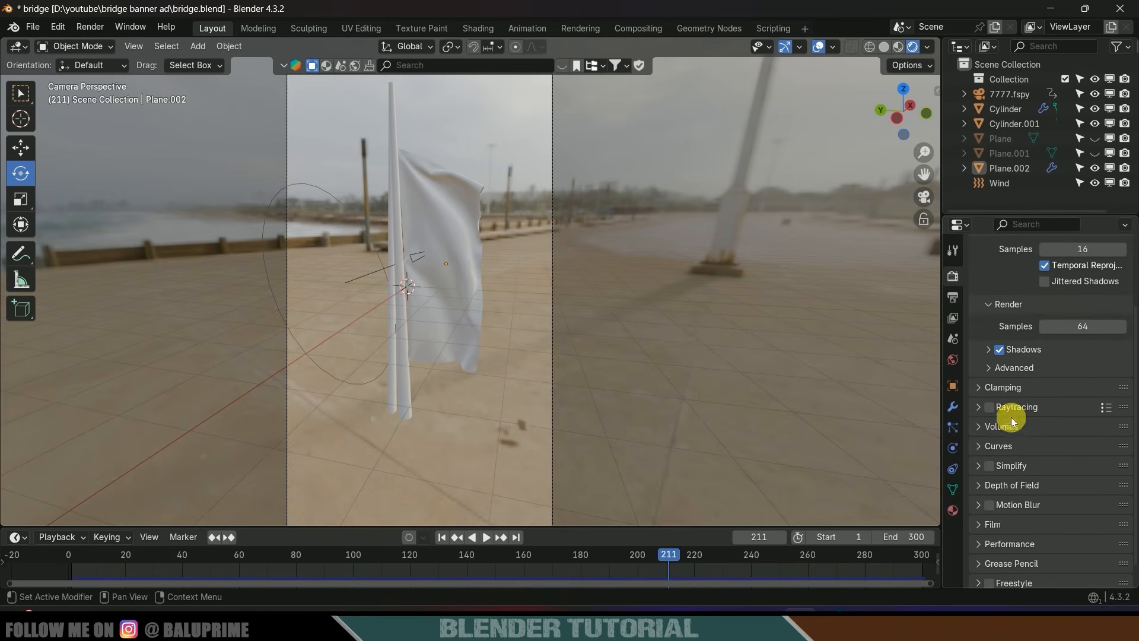
{"action": "scroll", "coordinate": [1056, 440], "scroll_direction": "down", "scroll_amount": 1}
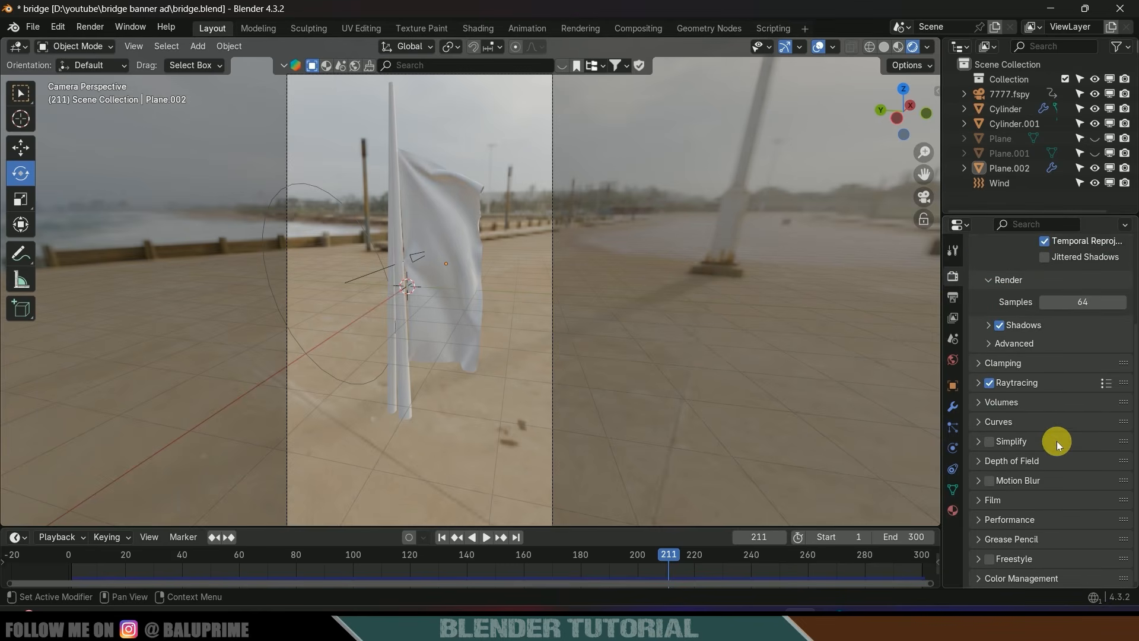
{"action": "left_click", "coordinate": [978, 501]}
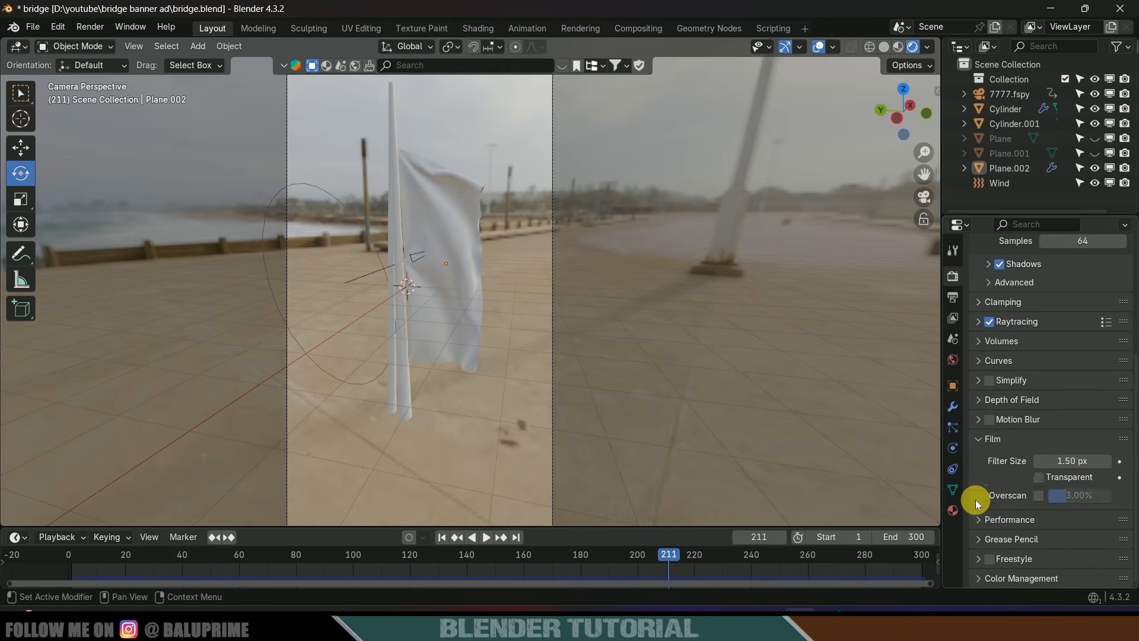
{"action": "left_click", "coordinate": [1038, 477]}
Select the banner and scrub the timeline to frame 158 to view it in rendered shading.
{"action": "left_click", "coordinate": [470, 255]}
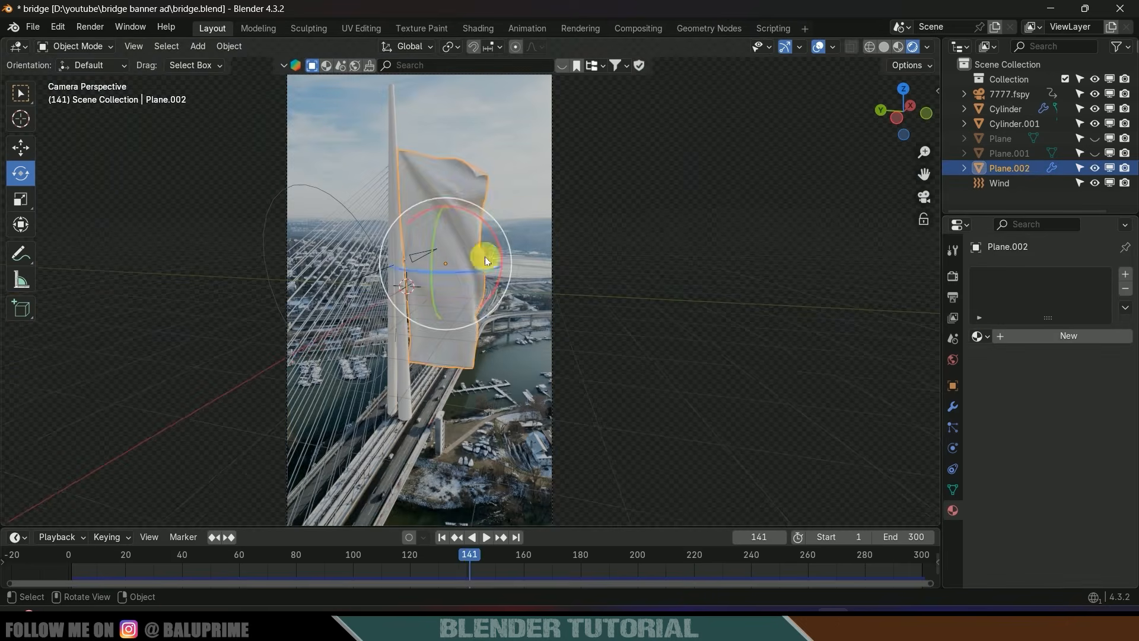
{"action": "left_click", "coordinate": [469, 562]}
{"action": "left_click_drag", "start_coordinate": [481, 555], "coordinate": [517, 554]}
{"action": "left_click", "coordinate": [464, 195]}
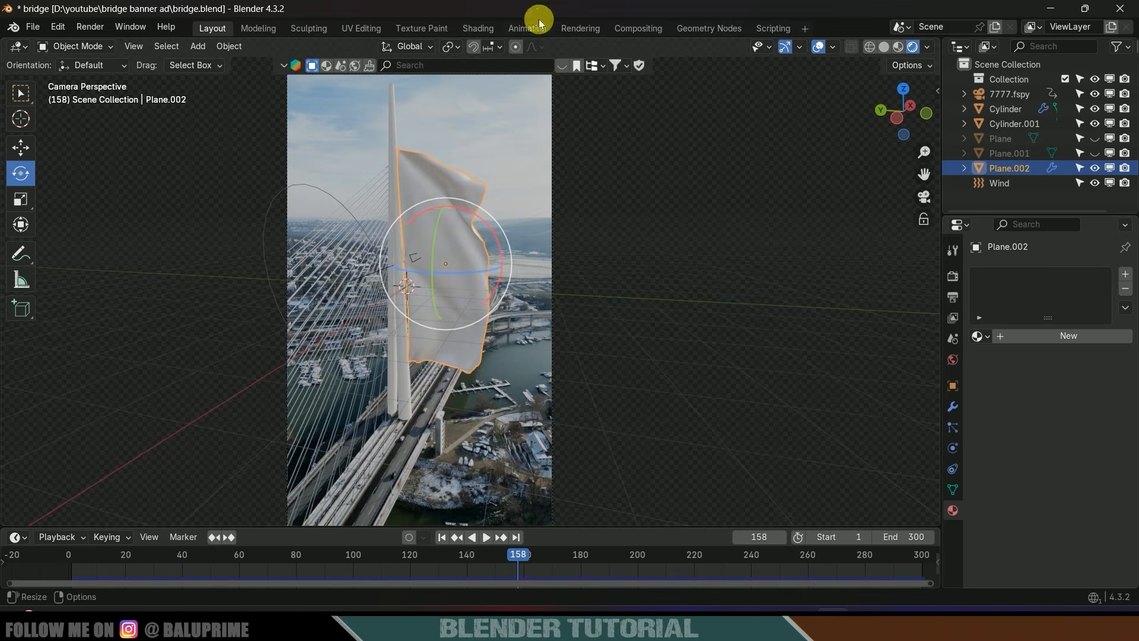
In the Shading workspace, create a new material for the banner and add Image Texture, Mapping and Texture Coordinate nodes feeding its Base Color.
{"action": "left_click", "coordinate": [479, 27]}
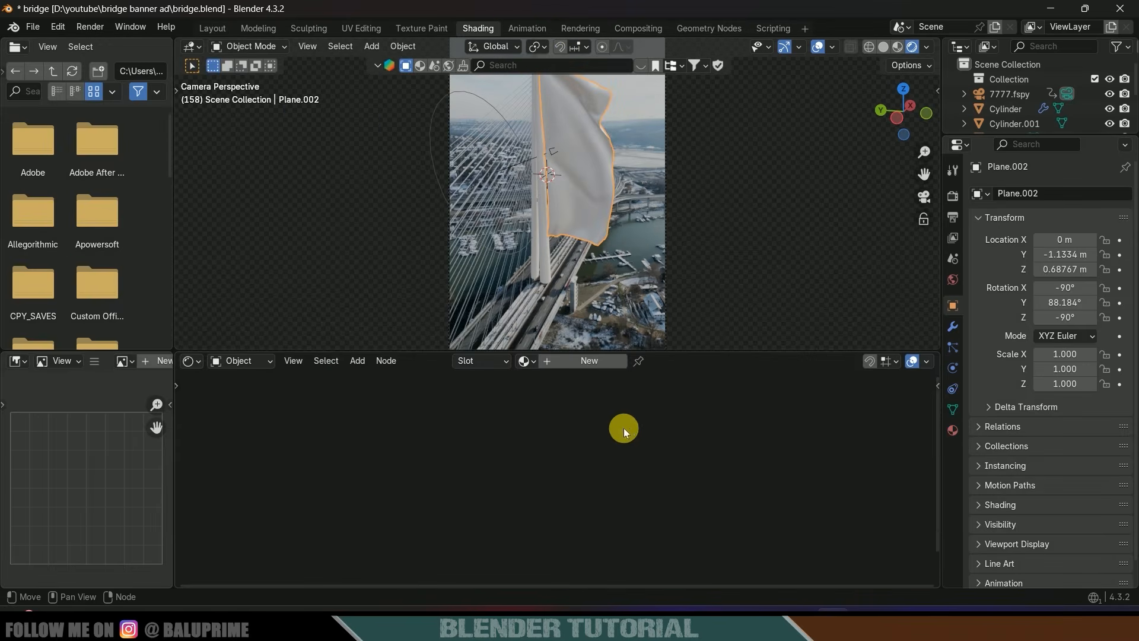
{"action": "left_click", "coordinate": [254, 361]}
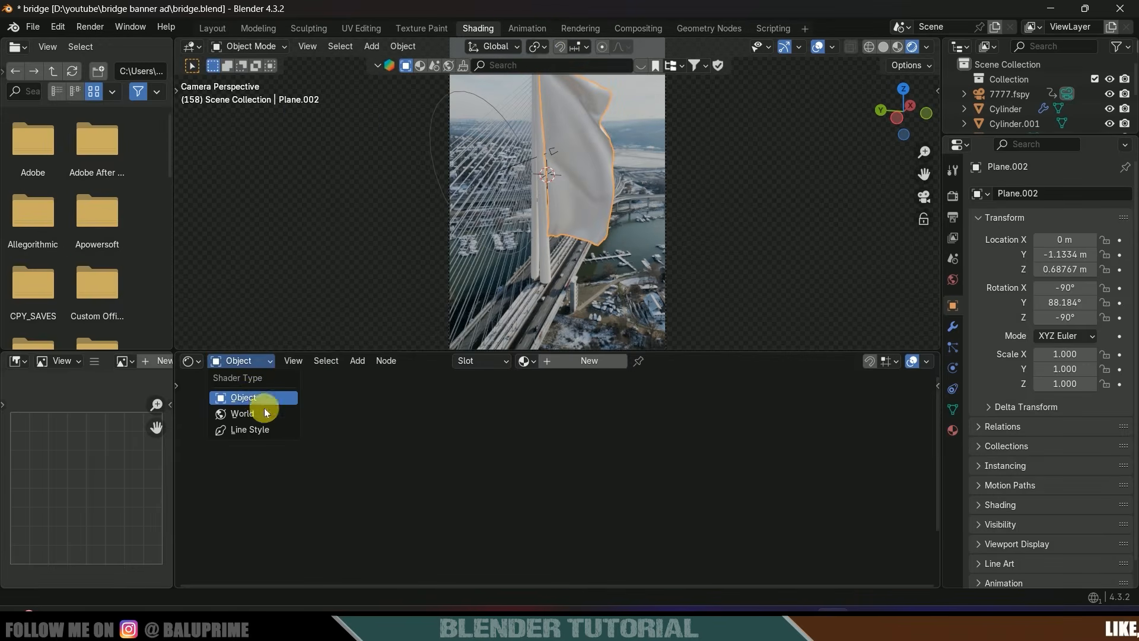
{"action": "left_click", "coordinate": [252, 399]}
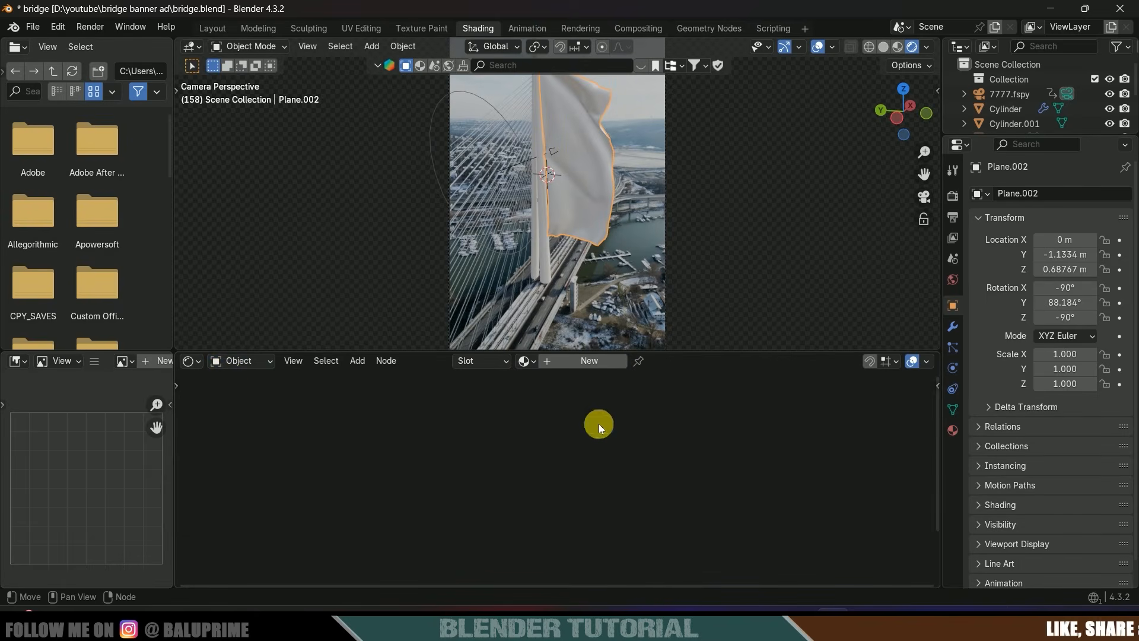
{"action": "left_click", "coordinate": [581, 360]}
{"action": "middle_click_drag", "start_coordinate": [508, 424], "coordinate": [429, 400]}
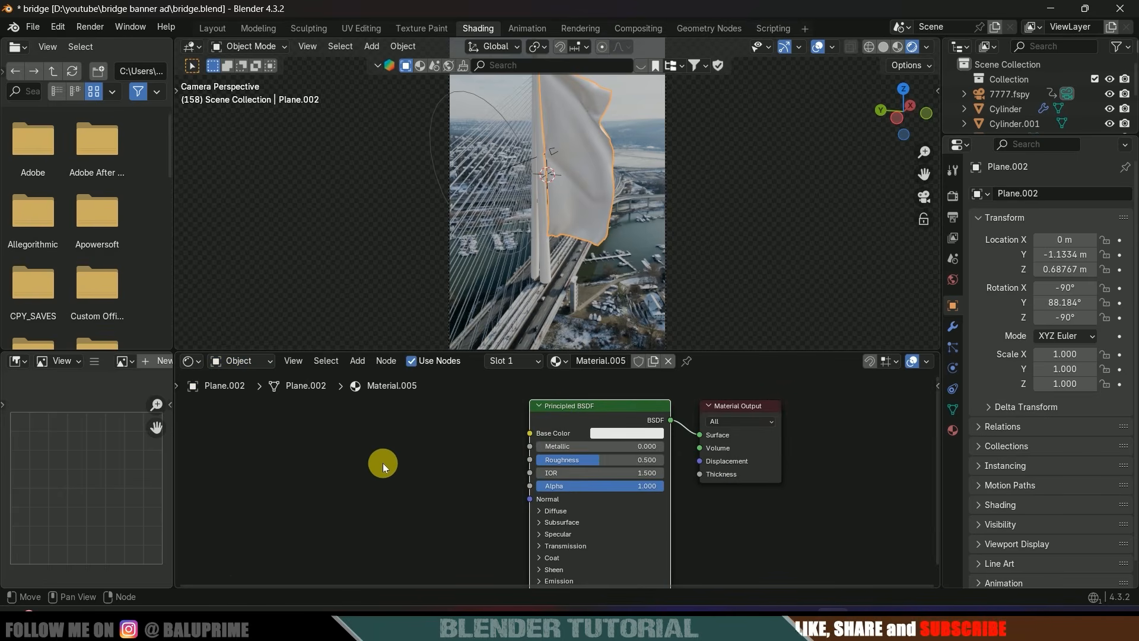
{"action": "key", "text": "ctrl+t"}
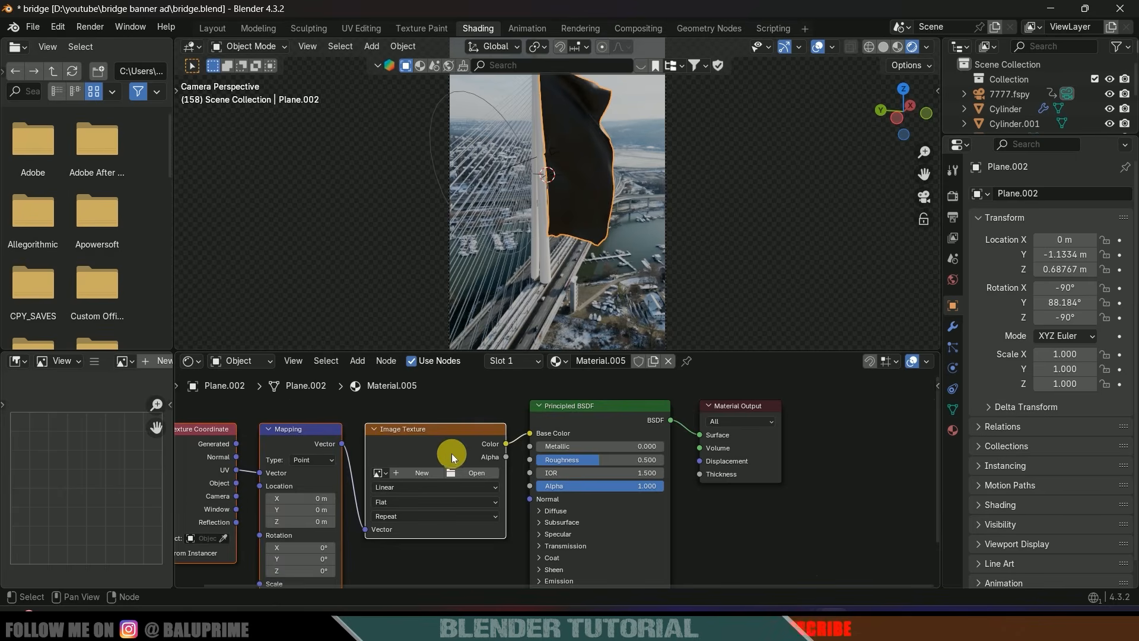
Check that the Node Wrangler add-on is enabled and save the preferences.
{"action": "left_click", "coordinate": [58, 27]}
{"action": "left_click", "coordinate": [88, 217]}
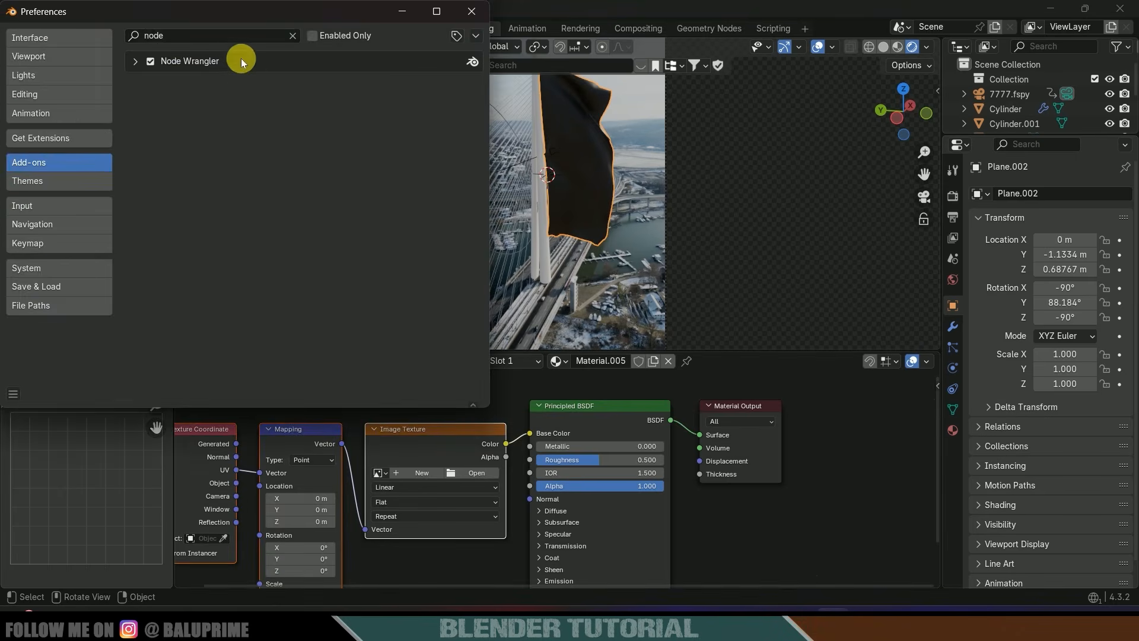
{"action": "left_click", "coordinate": [170, 39]}
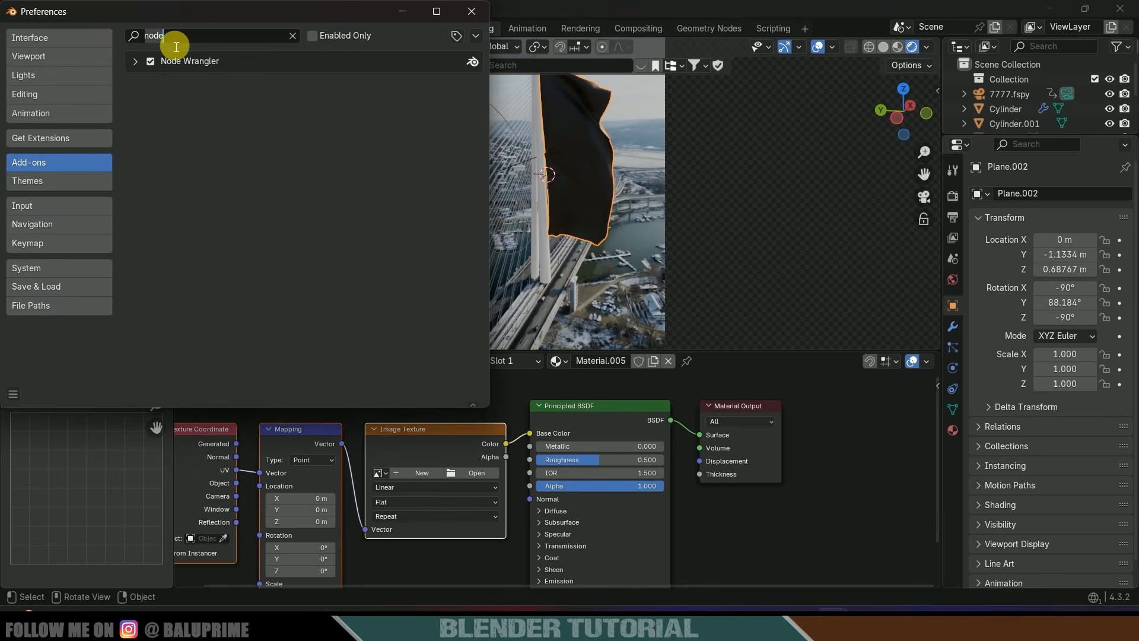
{"action": "key", "text": "BackSpace"}
{"action": "key", "text": "BackSpace"}
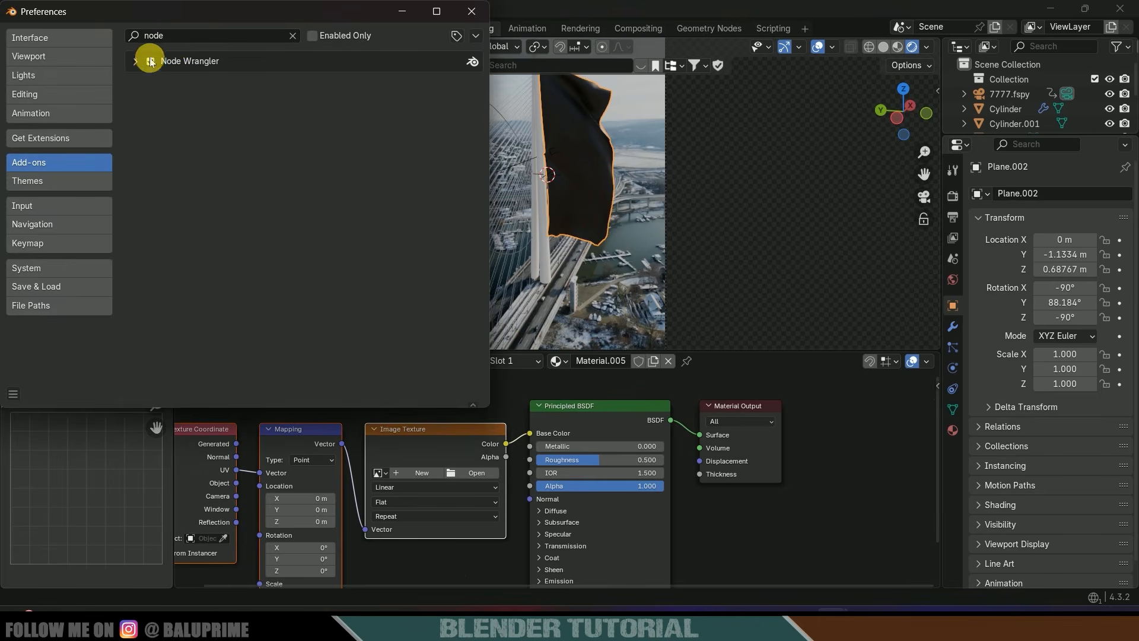
{"action": "left_click", "coordinate": [13, 394]}
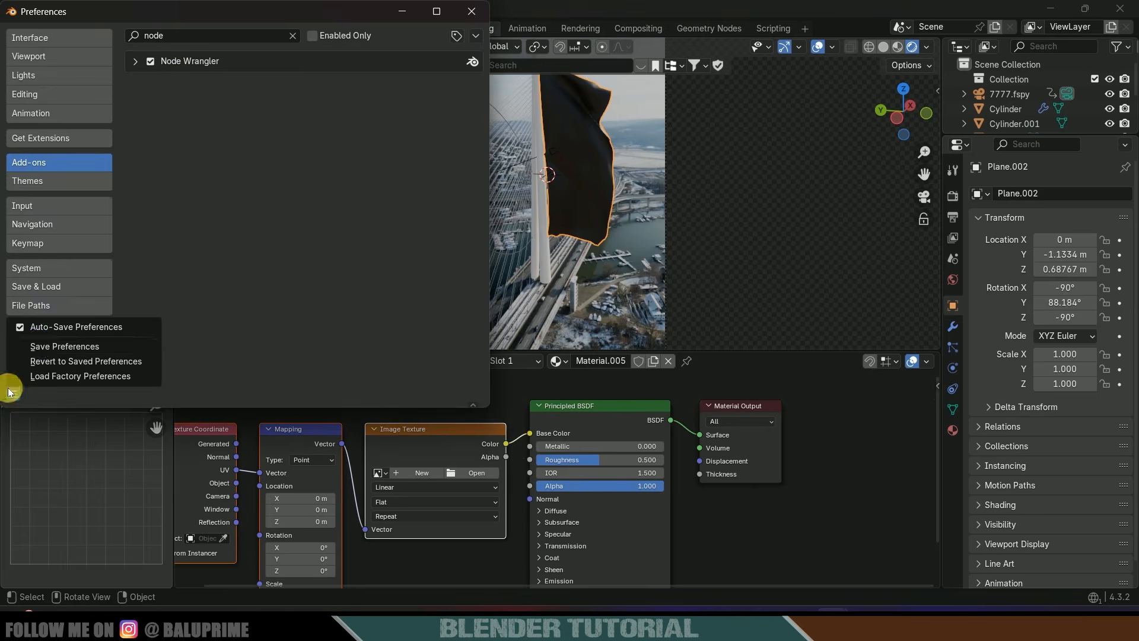
{"action": "left_click", "coordinate": [39, 347]}
{"action": "left_click", "coordinate": [472, 12]}
Load 3d-cosmetic-product-with-color-year-tones.jpg into the banner material's Image Texture node and inspect it on the cloth.
{"action": "middle_click_drag", "start_coordinate": [805, 522], "coordinate": [842, 500]}
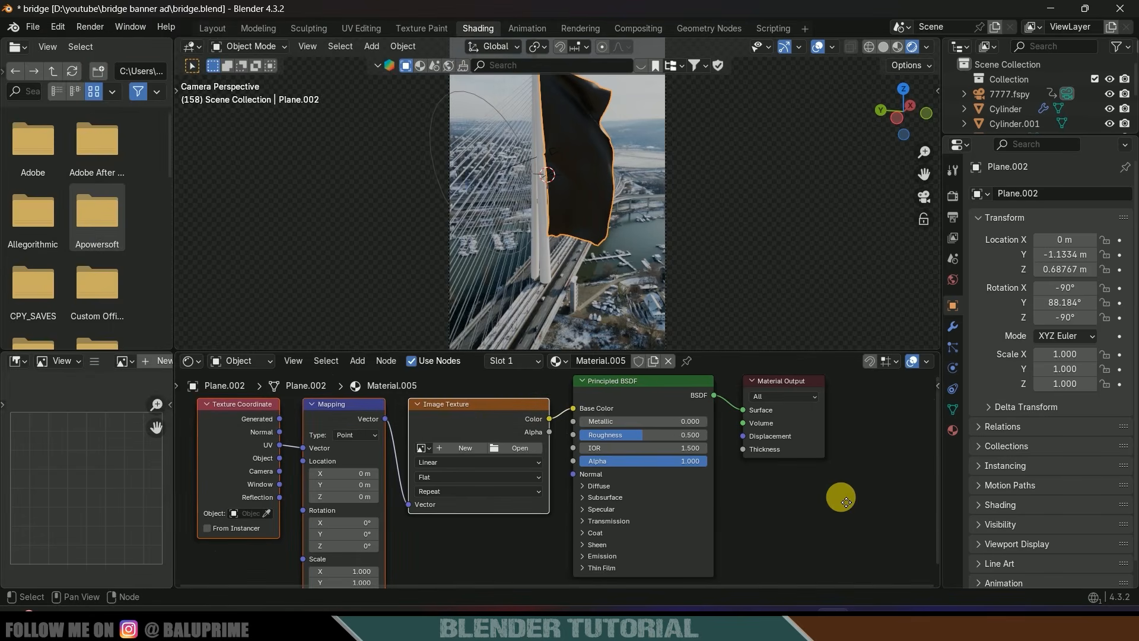
{"action": "left_click", "coordinate": [653, 381]}
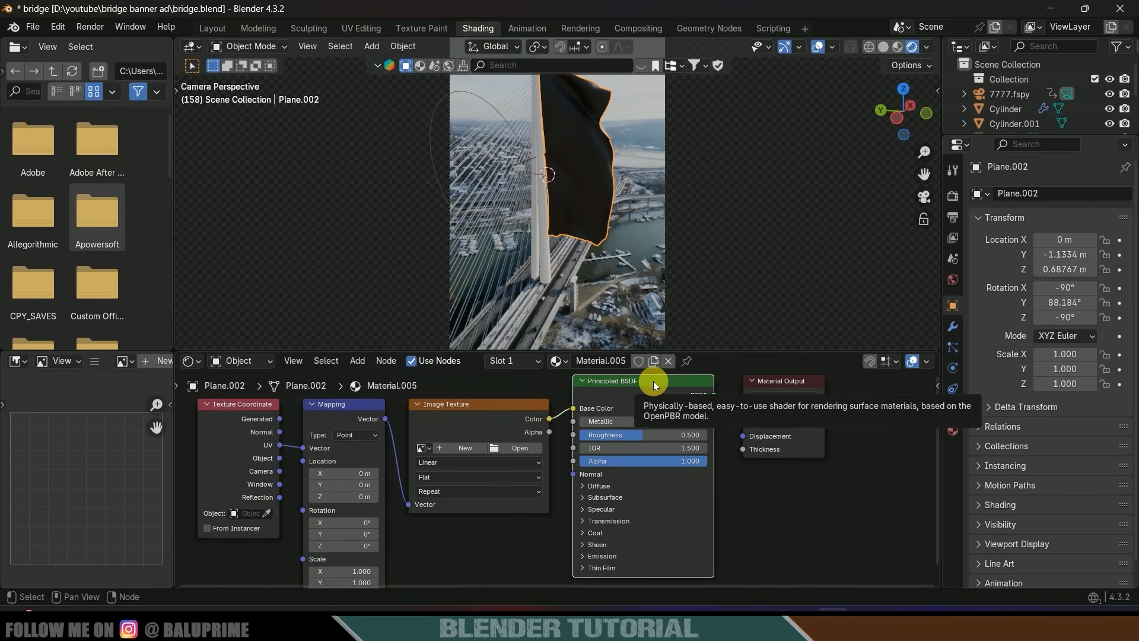
{"action": "left_click", "coordinate": [515, 449]}
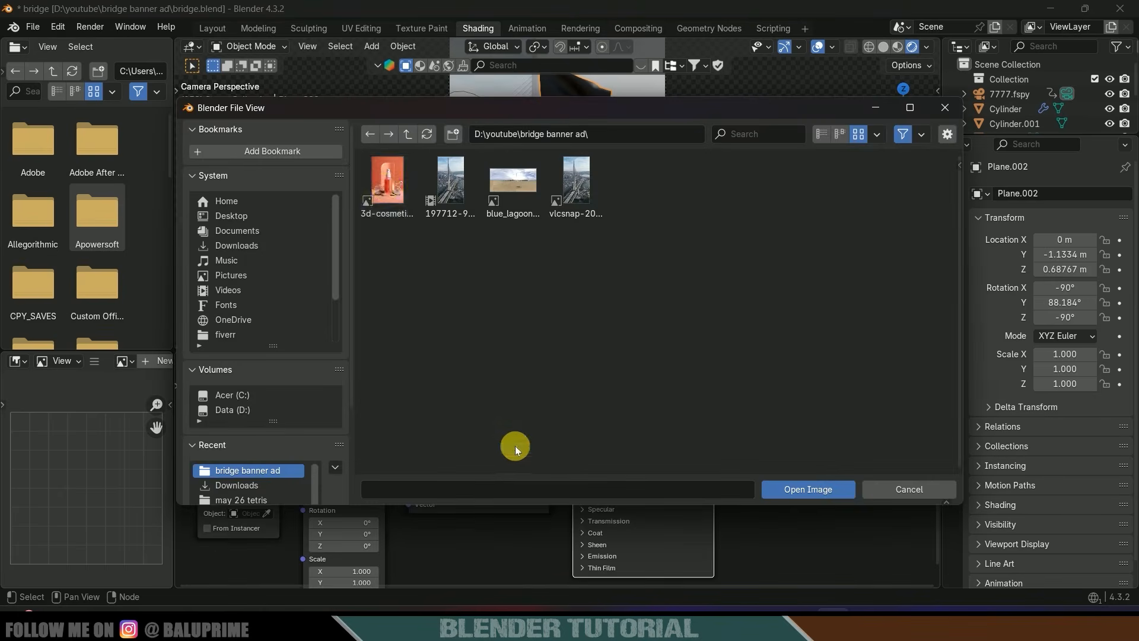
{"action": "left_click", "coordinate": [384, 205]}
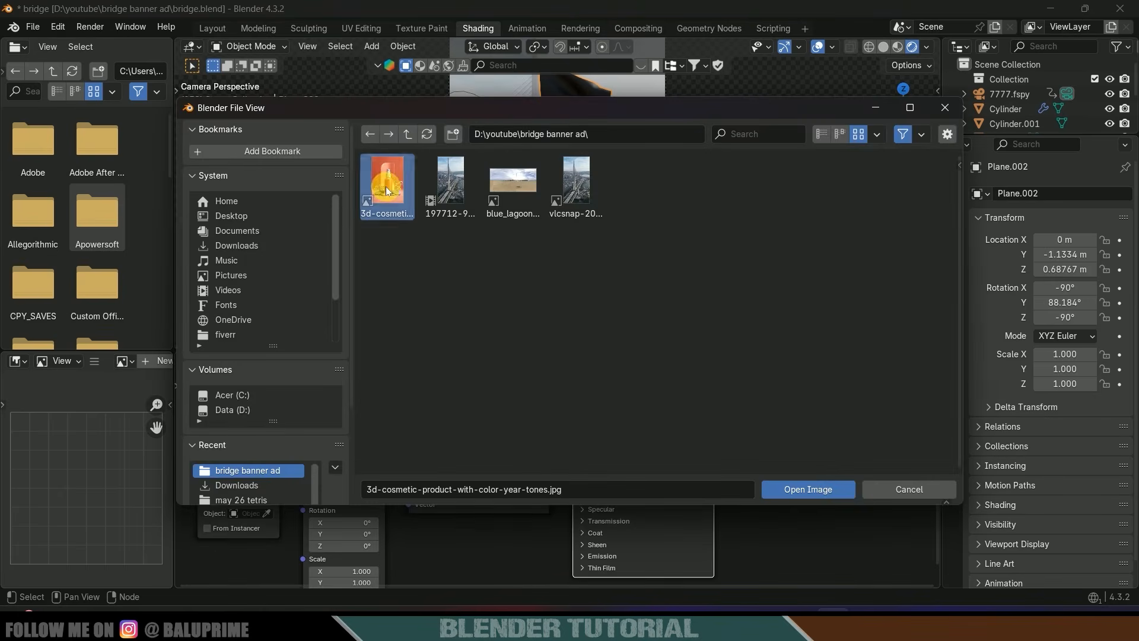
{"action": "left_click", "coordinate": [798, 488]}
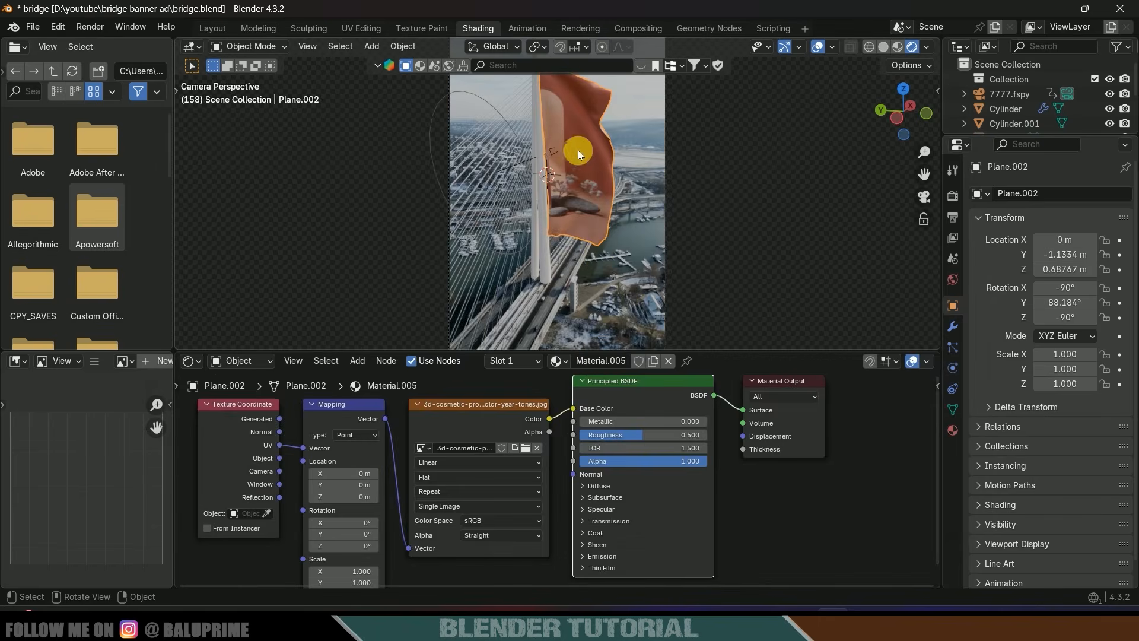
{"action": "scroll", "coordinate": [589, 175], "scroll_direction": "up", "scroll_amount": 3}
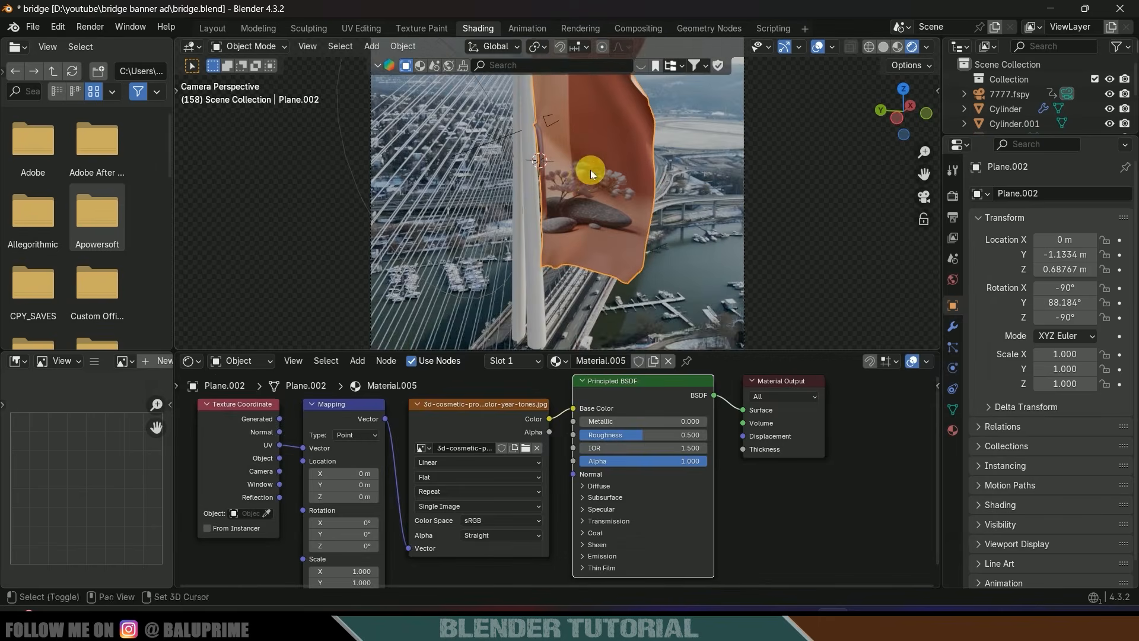
{"action": "middle_click_drag", "start_coordinate": [591, 171], "coordinate": [561, 233], "text": "shift"}
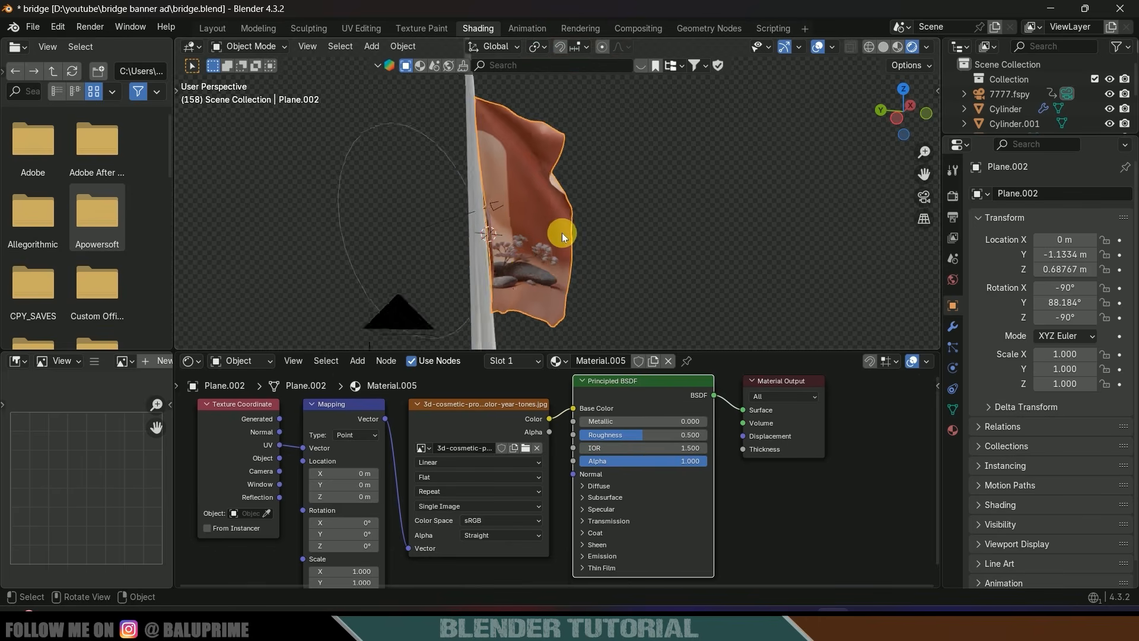
Unwrap the whole banner mesh with Smart UV Project using the default settings and return to Object Mode.
{"action": "scroll", "coordinate": [561, 233], "scroll_direction": "up", "scroll_amount": 2}
{"action": "scroll", "coordinate": [561, 235], "scroll_direction": "down", "scroll_amount": 1}
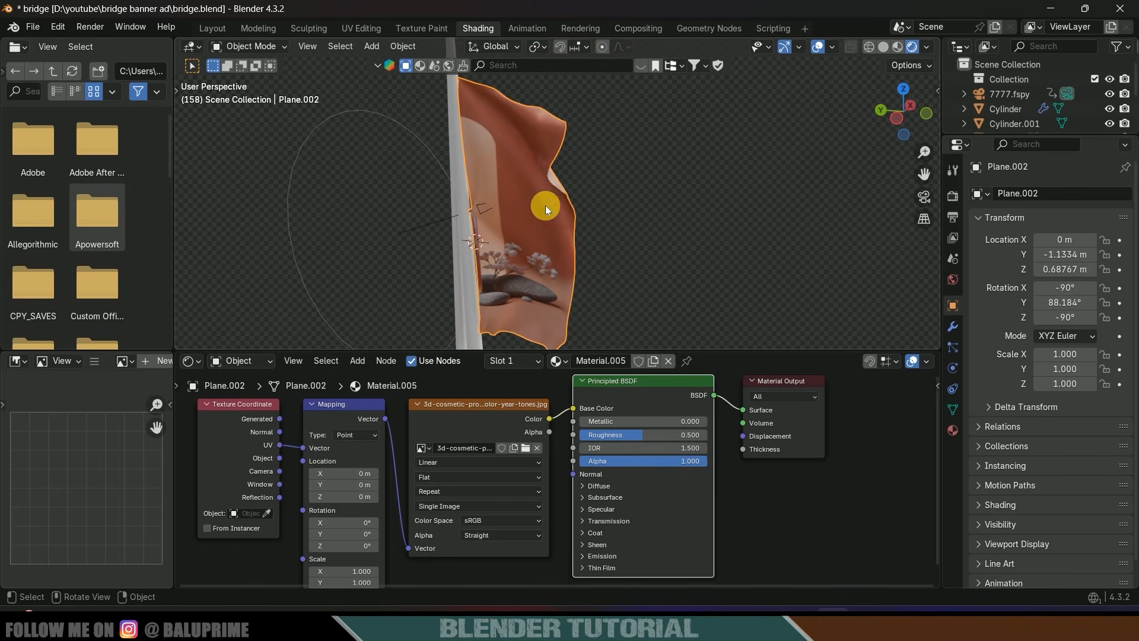
{"action": "key", "text": "Tab"}
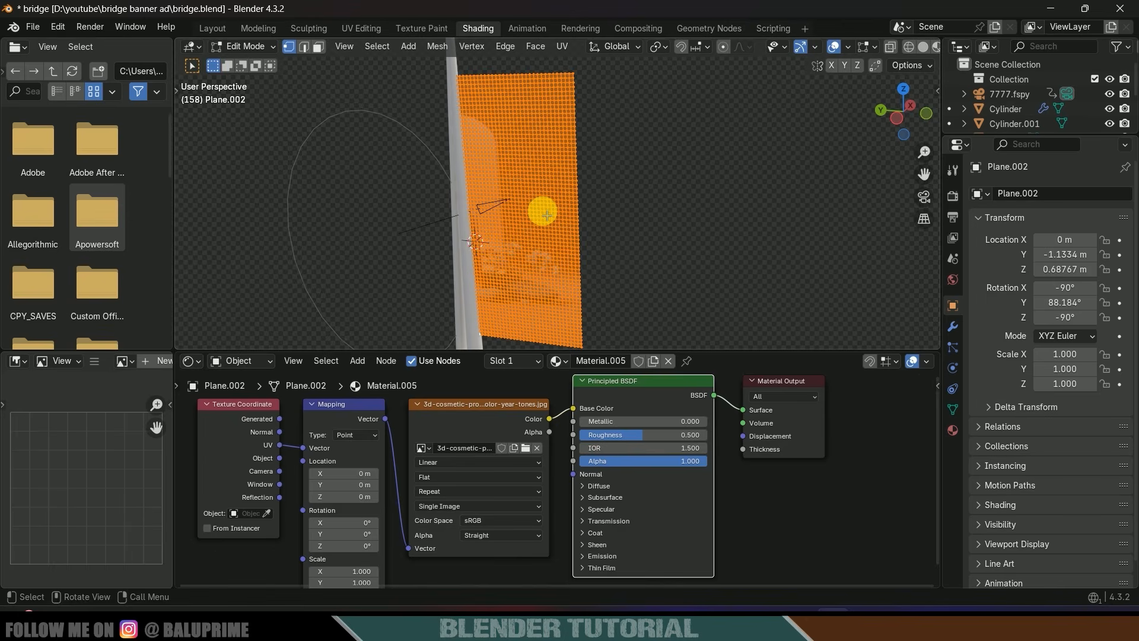
{"action": "key", "text": "u"}
{"action": "mouse_move", "coordinate": [543, 212]}
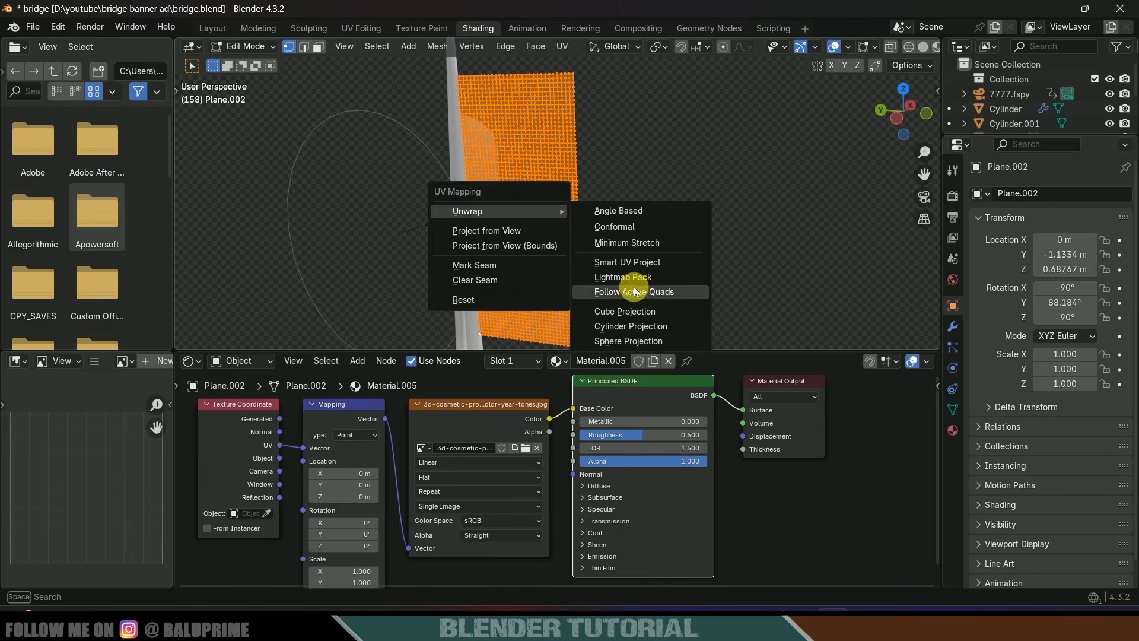
{"action": "left_click", "coordinate": [642, 266]}
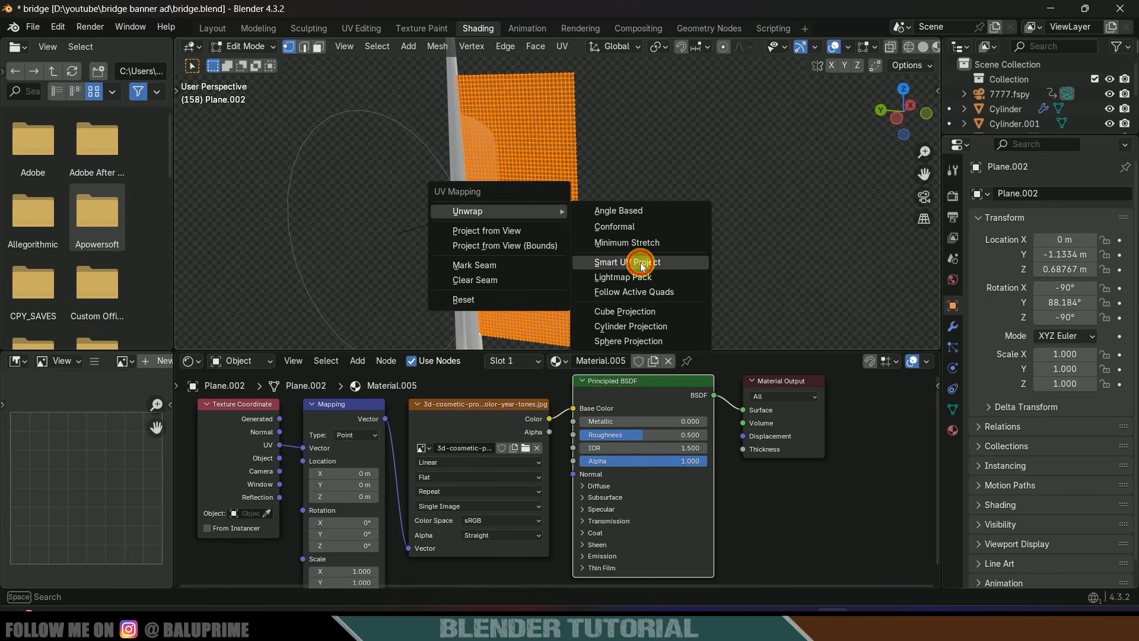
{"action": "left_click", "coordinate": [601, 395]}
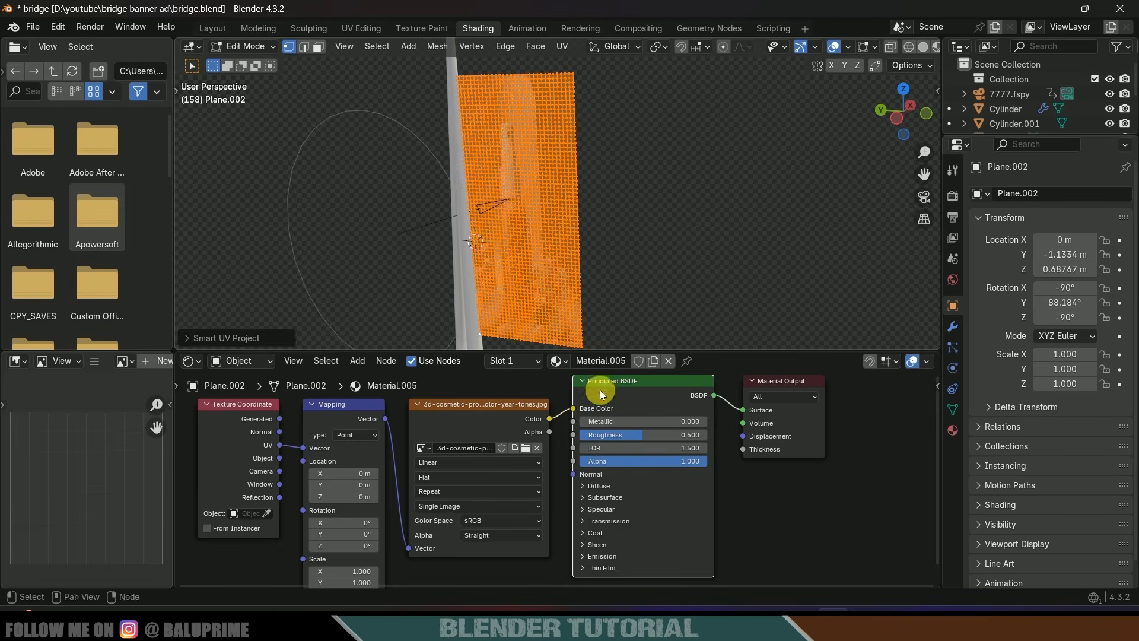
{"action": "key", "text": "Tab"}
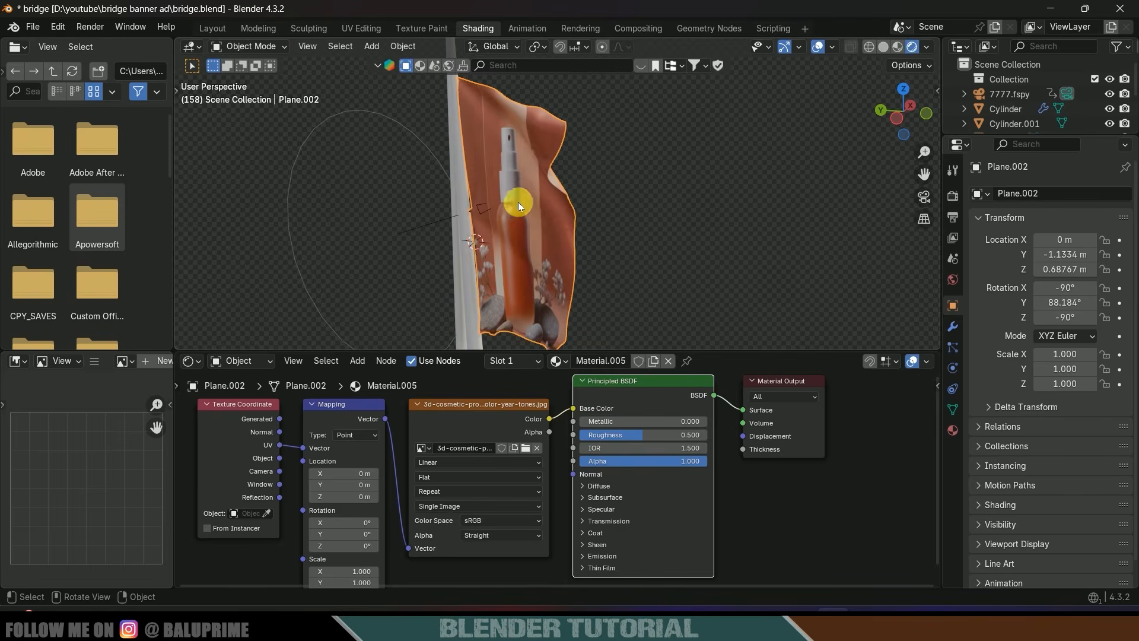
Fit the product image on the banner by setting the Mapping node's location to X 0.09 m, Y -0.24 m and scale to X 0.850, Y 1.440.
{"action": "middle_click_drag", "start_coordinate": [518, 201], "coordinate": [592, 153]}
{"action": "scroll", "coordinate": [547, 236], "scroll_direction": "up", "scroll_amount": 2}
{"action": "middle_click_drag", "start_coordinate": [584, 551], "coordinate": [666, 470]}
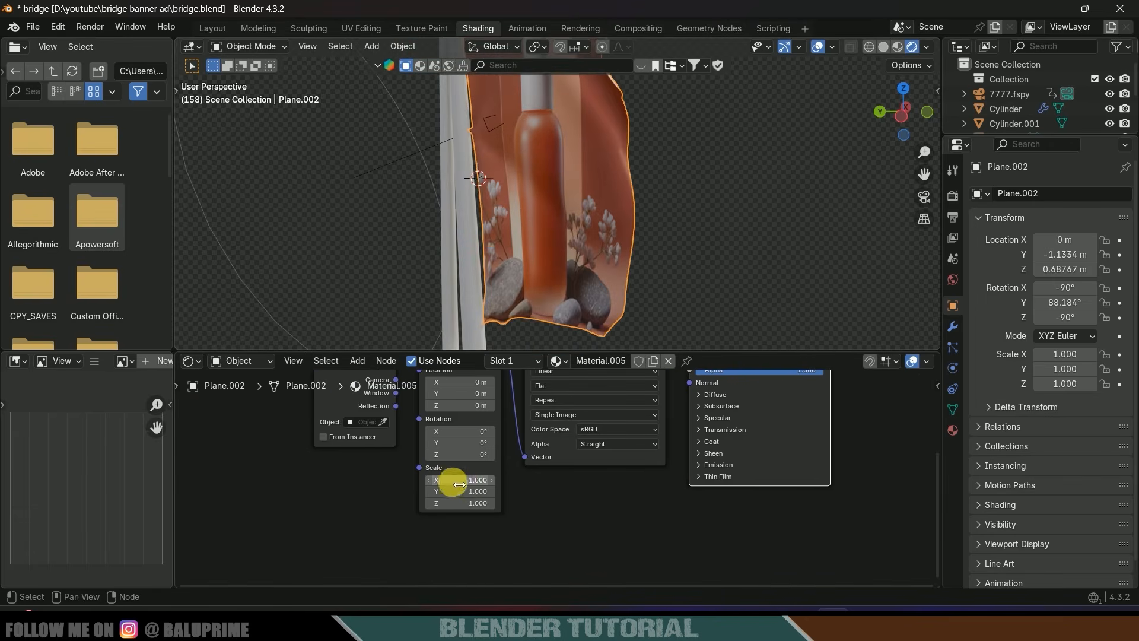
{"action": "left_click_drag", "start_coordinate": [459, 484], "coordinate": [431, 484]}
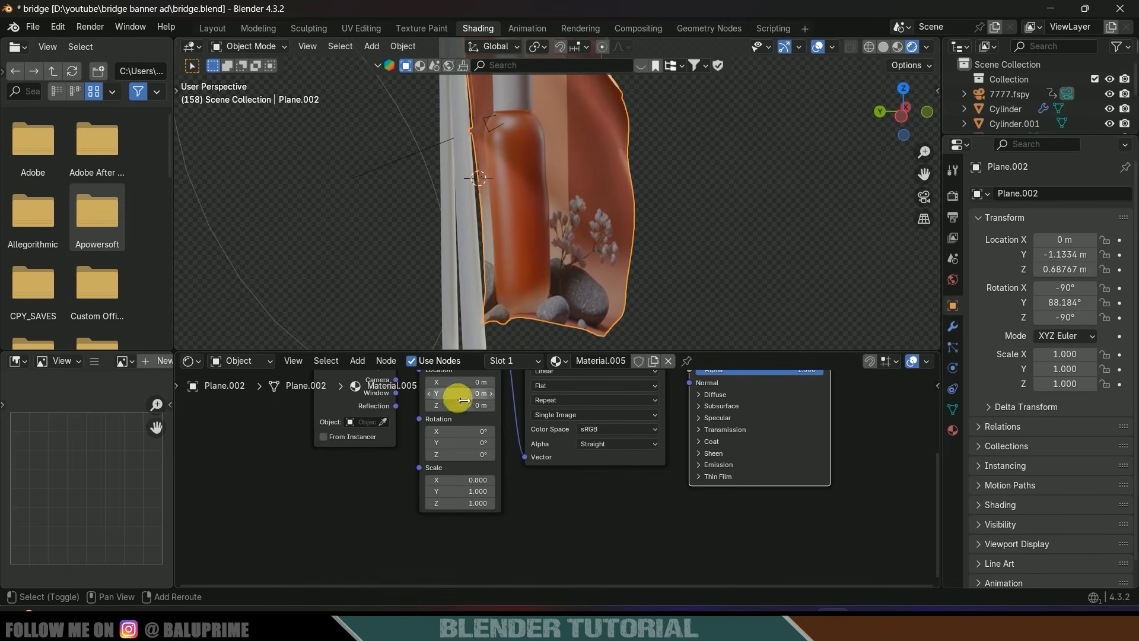
{"action": "left_click_drag", "start_coordinate": [464, 400], "coordinate": [475, 382]}
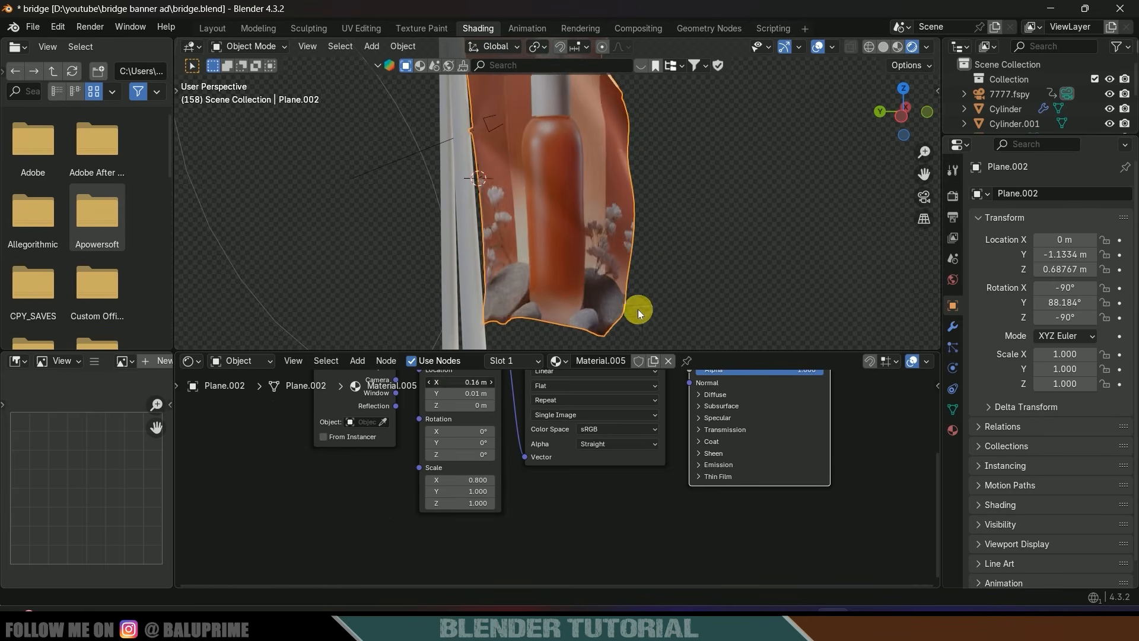
{"action": "middle_click_drag", "start_coordinate": [639, 312], "coordinate": [660, 287]}
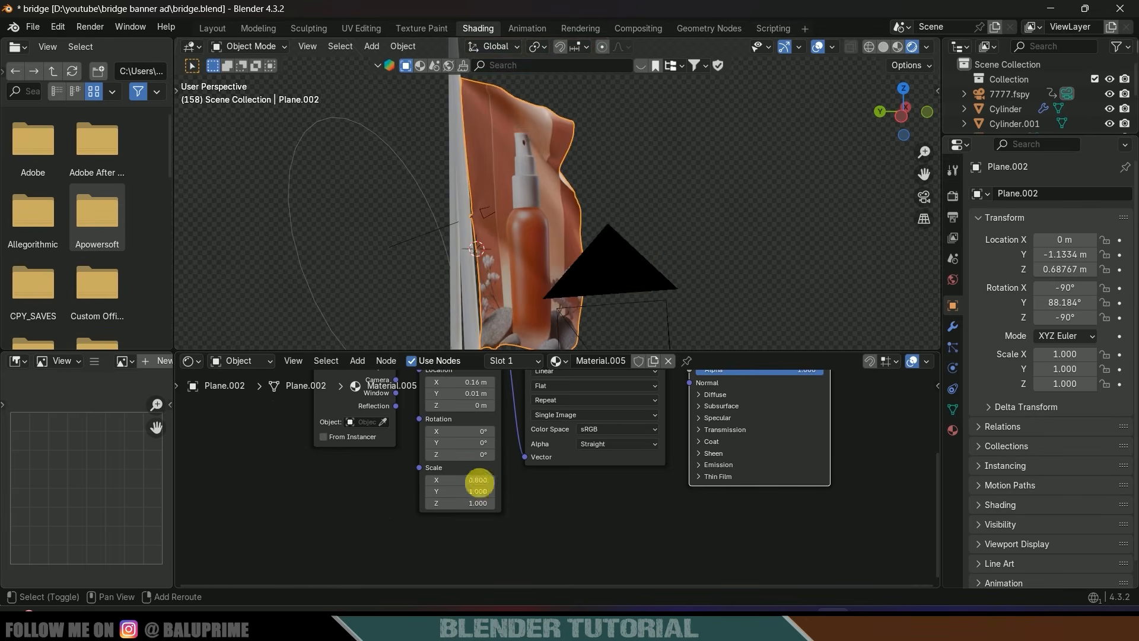
{"action": "left_click_drag", "start_coordinate": [479, 487], "coordinate": [505, 491]}
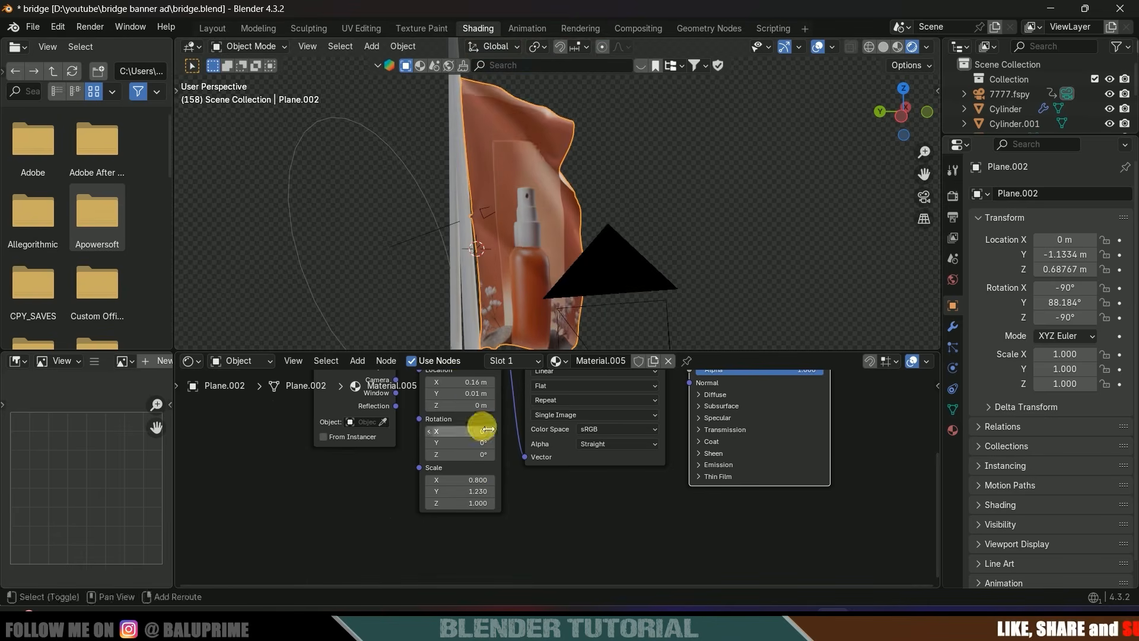
{"action": "mouse_move", "coordinate": [475, 393]}
{"action": "left_mouse_down"}
{"action": "mouse_move", "coordinate": [442, 393]}
{"action": "mouse_move", "coordinate": [468, 393]}
{"action": "left_mouse_up"}
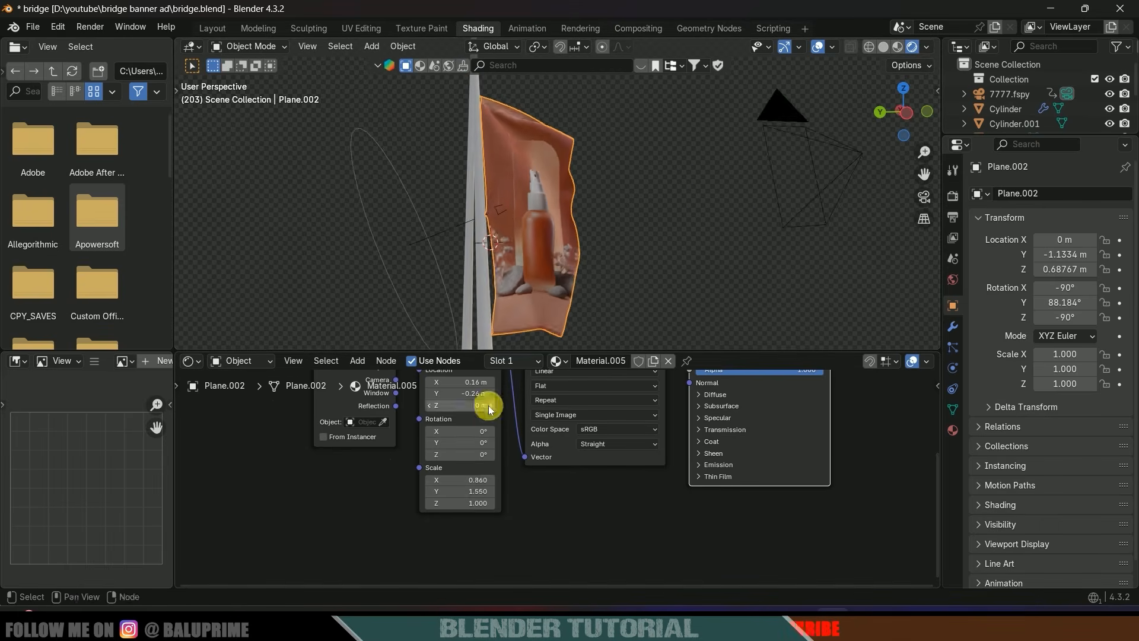
{"action": "left_click_drag", "start_coordinate": [460, 394], "coordinate": [451, 393]}
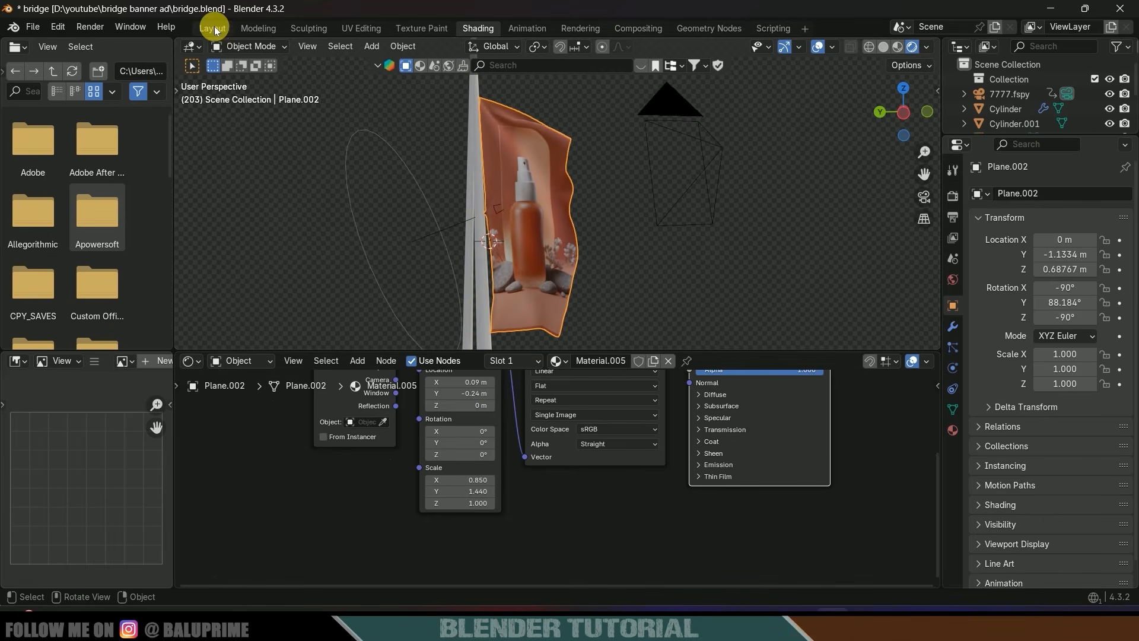
Return to the Layout workspace and change the render engine to Cycles.
{"action": "left_click", "coordinate": [213, 28]}
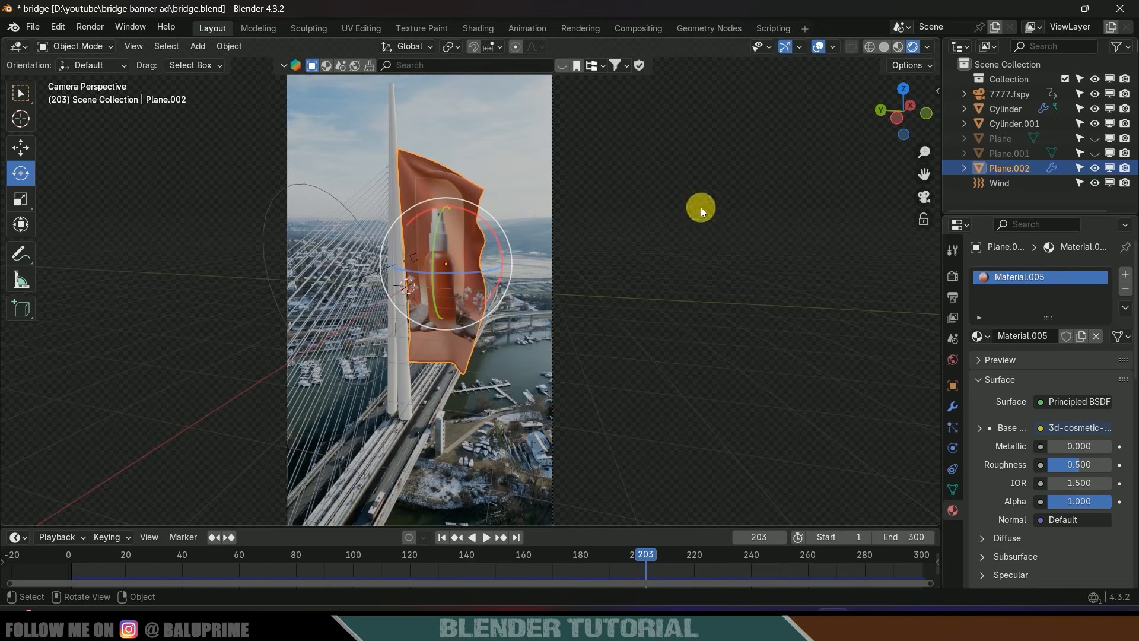
{"action": "left_click", "coordinate": [952, 277]}
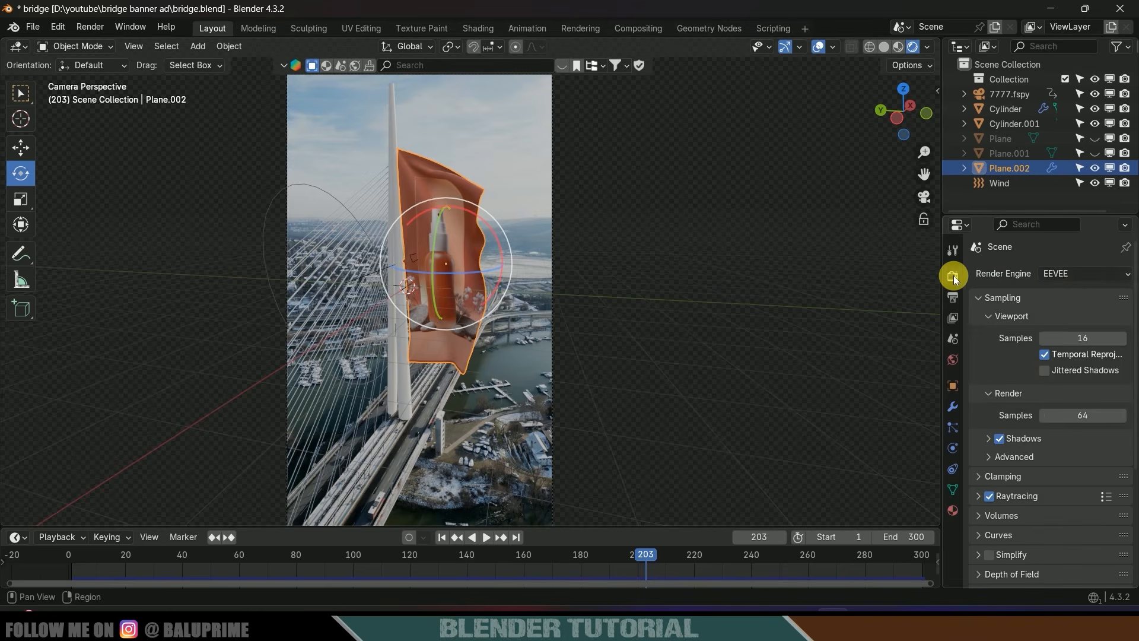
{"action": "left_click", "coordinate": [1051, 275]}
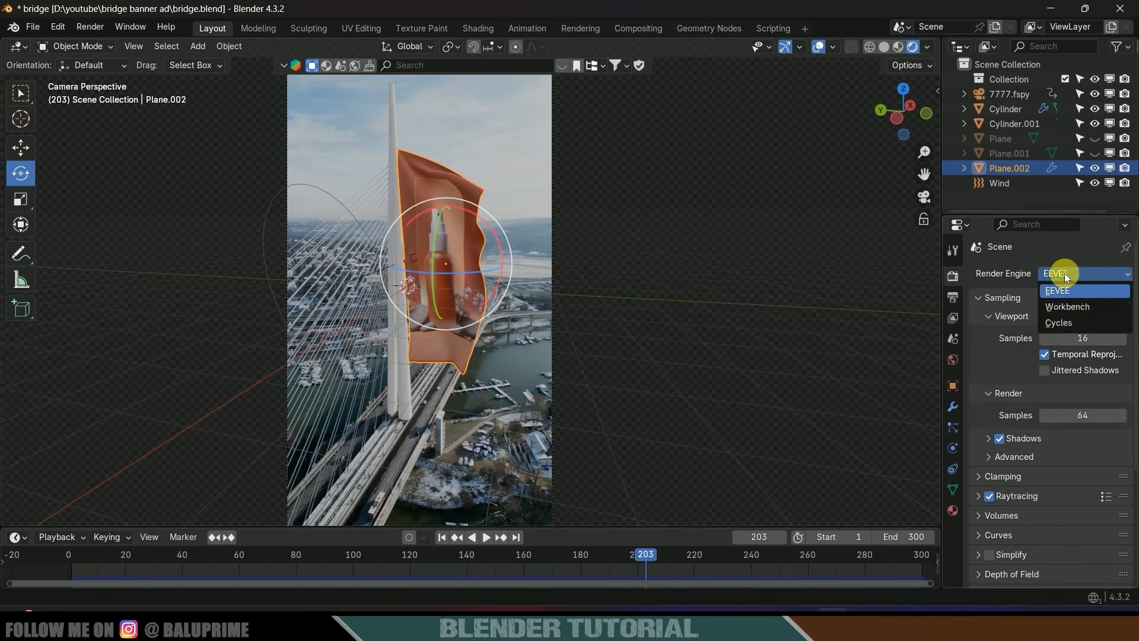
{"action": "left_click", "coordinate": [1063, 322]}
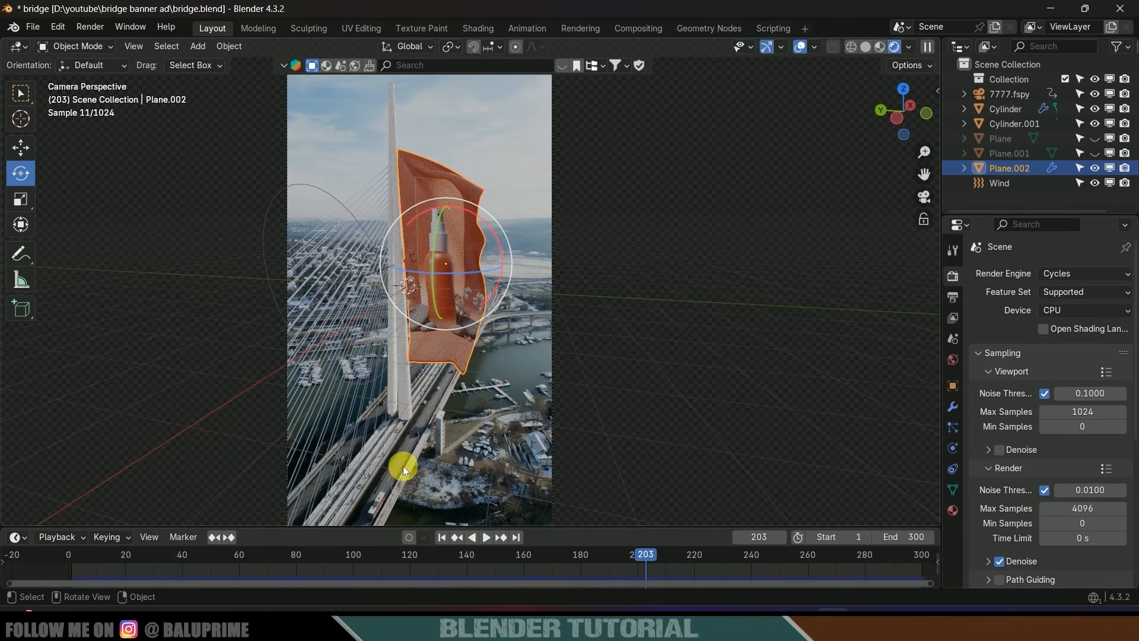
Enable Shadow Catcher in the visibility settings of both bridge pylon cylinders, Cylinder and Cylinder.001.
{"action": "left_click", "coordinate": [402, 387]}
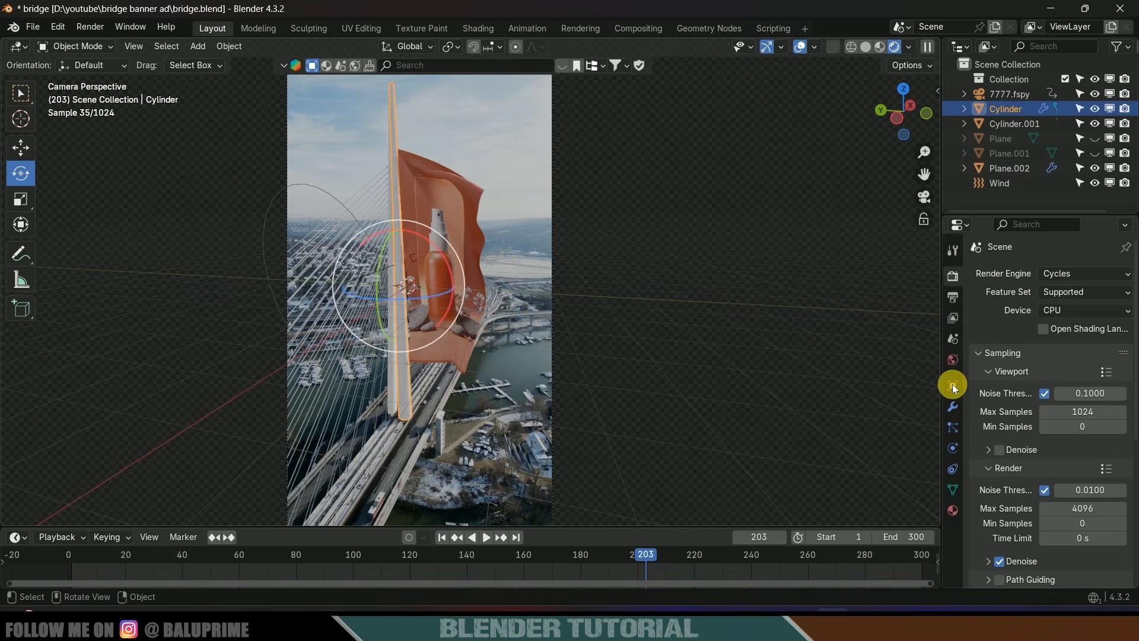
{"action": "left_click", "coordinate": [953, 386]}
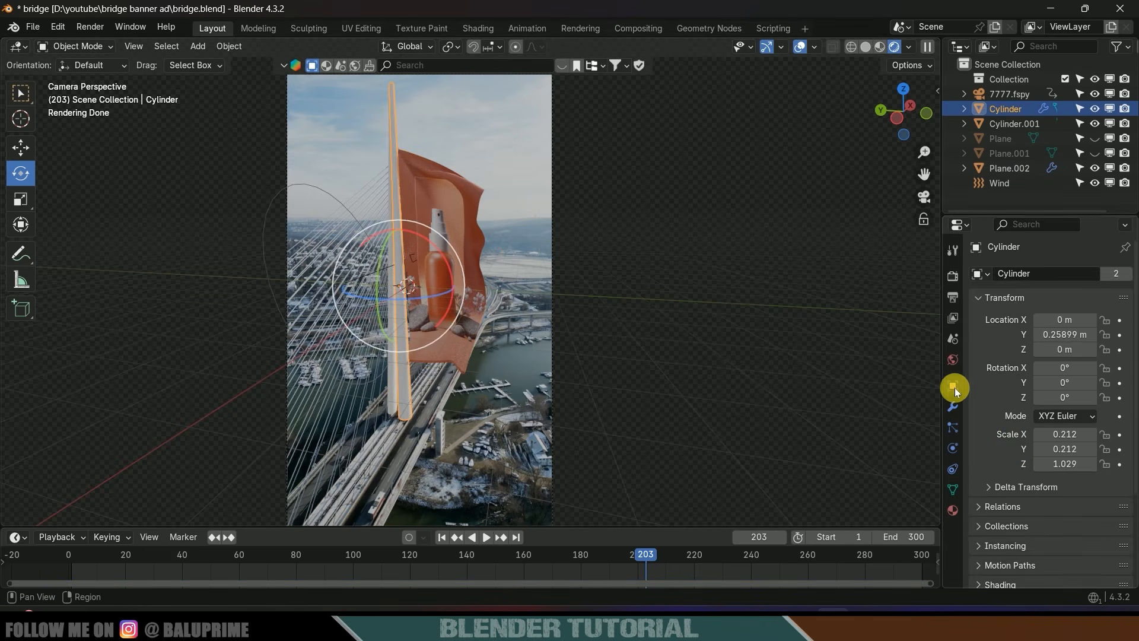
{"action": "scroll", "coordinate": [1014, 447], "scroll_direction": "down", "scroll_amount": 4}
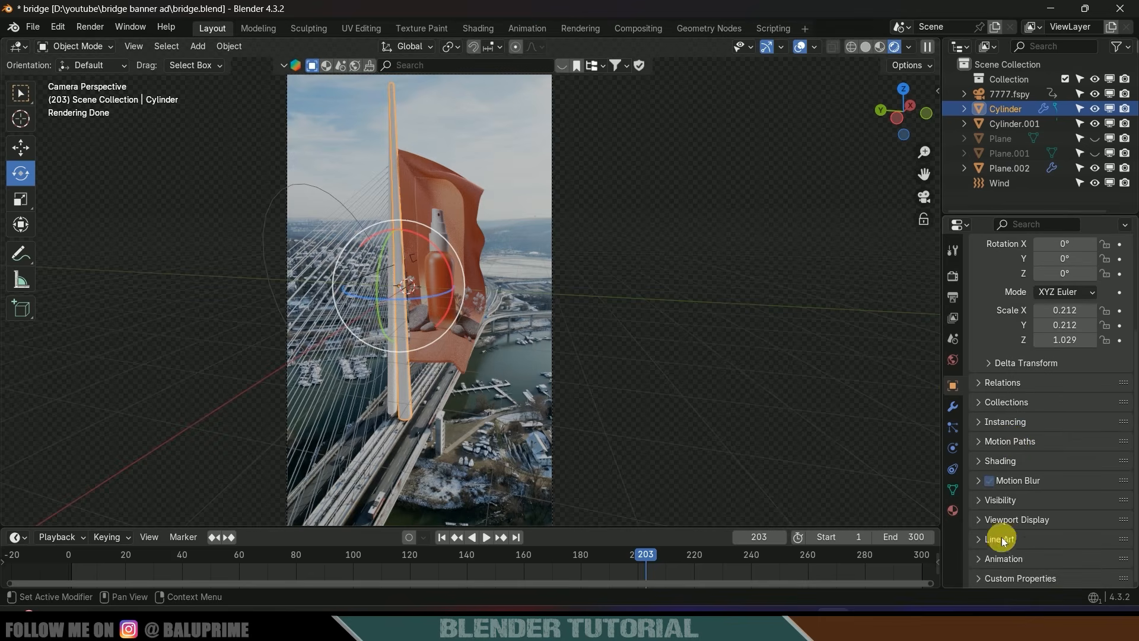
{"action": "left_click", "coordinate": [980, 499]}
{"action": "scroll", "coordinate": [1038, 516], "scroll_direction": "down", "scroll_amount": 5}
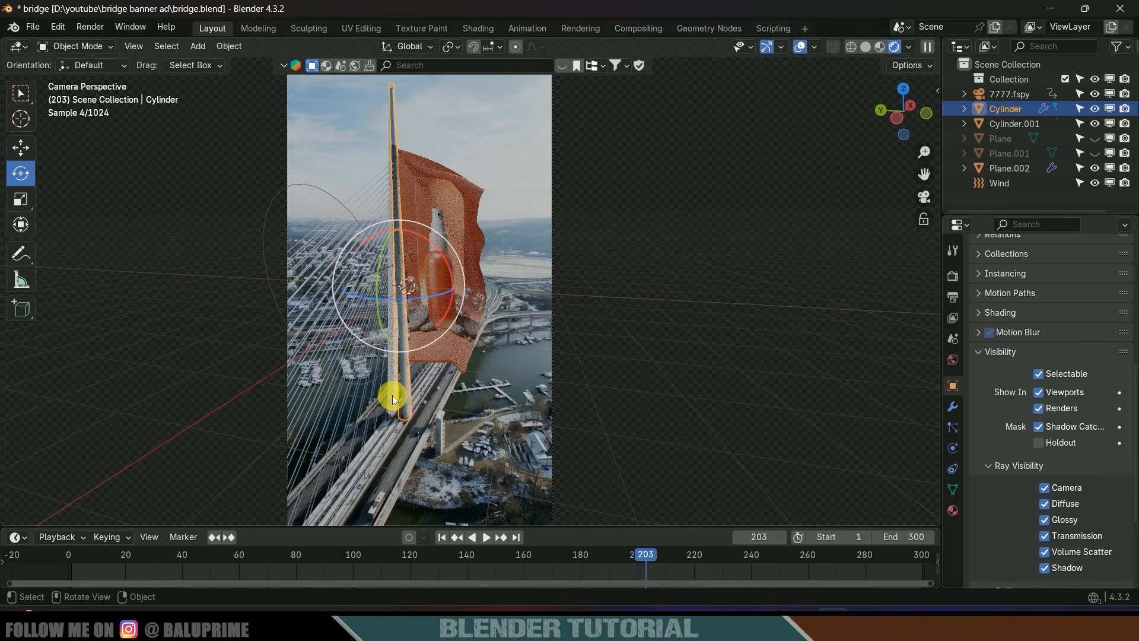
{"action": "left_click", "coordinate": [1052, 433]}
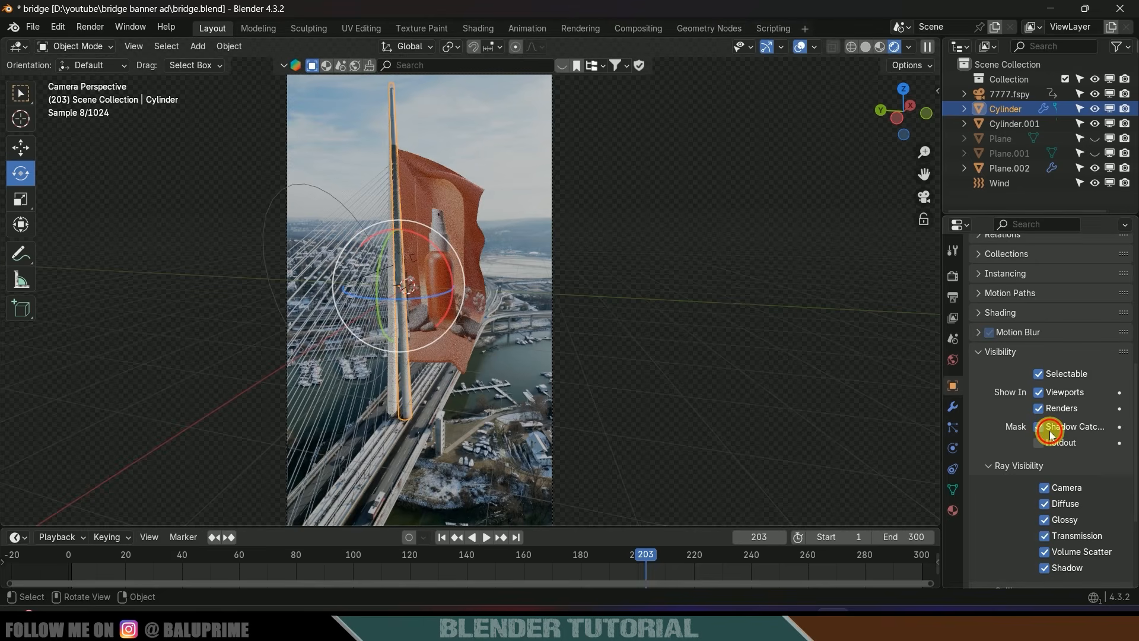
{"action": "left_click", "coordinate": [1039, 428]}
Unhide the road object Plane in the viewport and make it a shadow catcher.
{"action": "left_click", "coordinate": [1093, 139]}
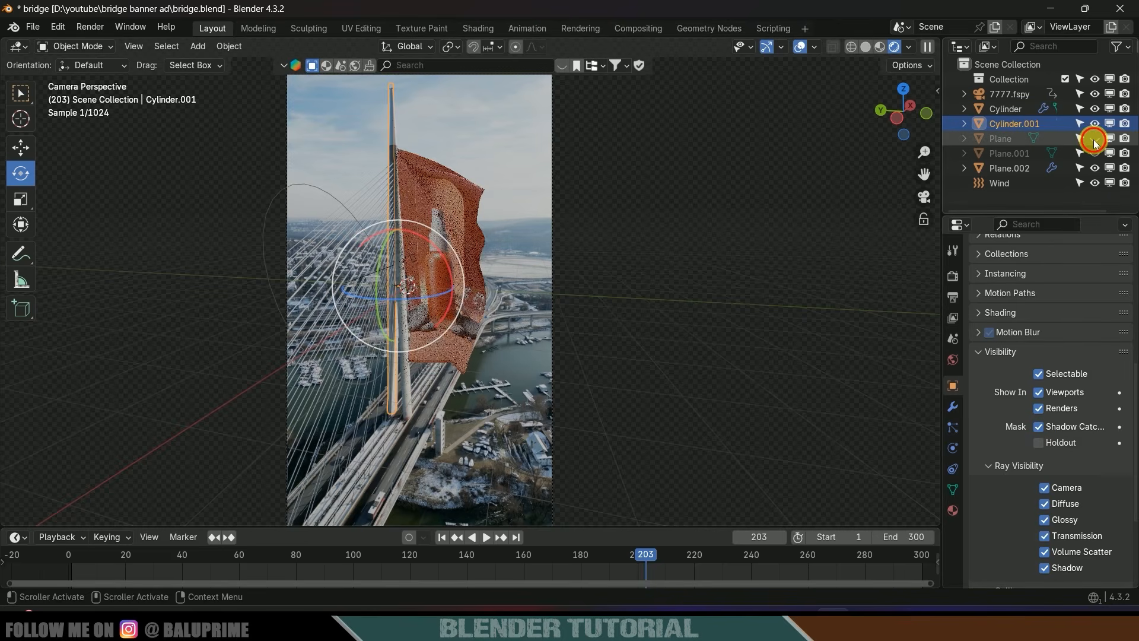
{"action": "left_click", "coordinate": [446, 479]}
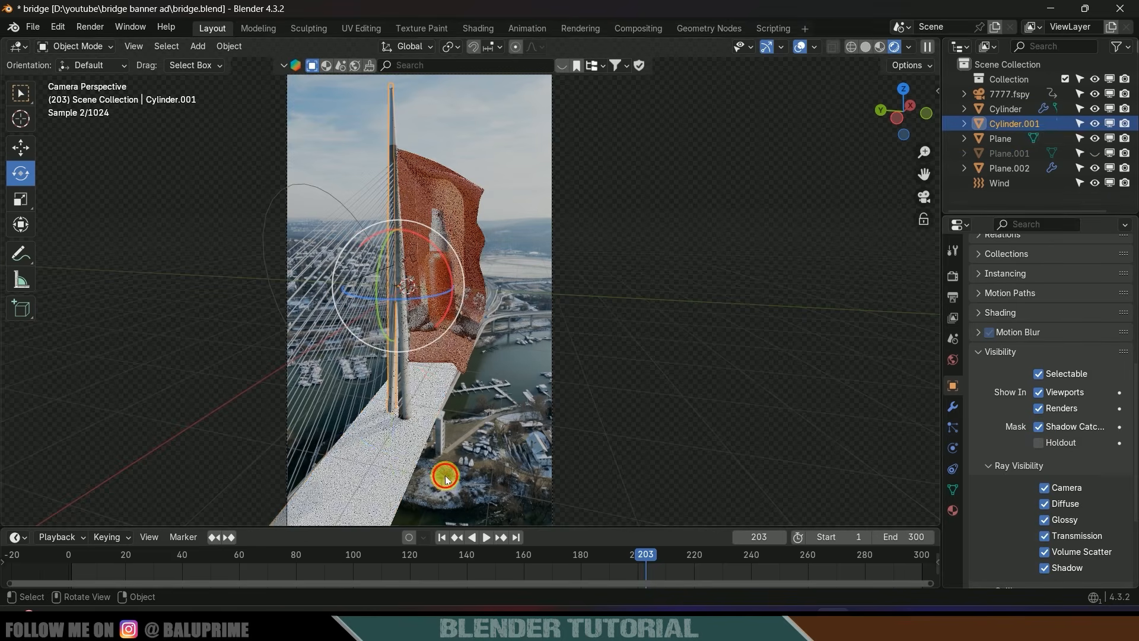
{"action": "left_click", "coordinate": [1039, 427]}
{"action": "left_click", "coordinate": [1040, 427]}
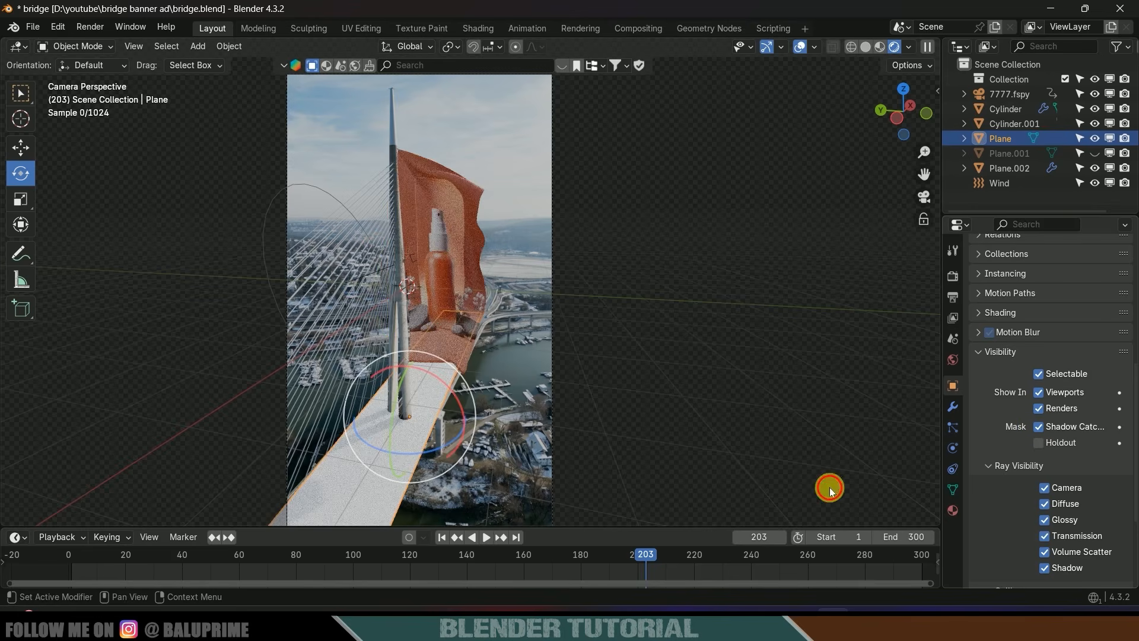
Unhide the ground object Plane.001, make it a shadow catcher, and deselect it.
{"action": "left_click", "coordinate": [1095, 153]}
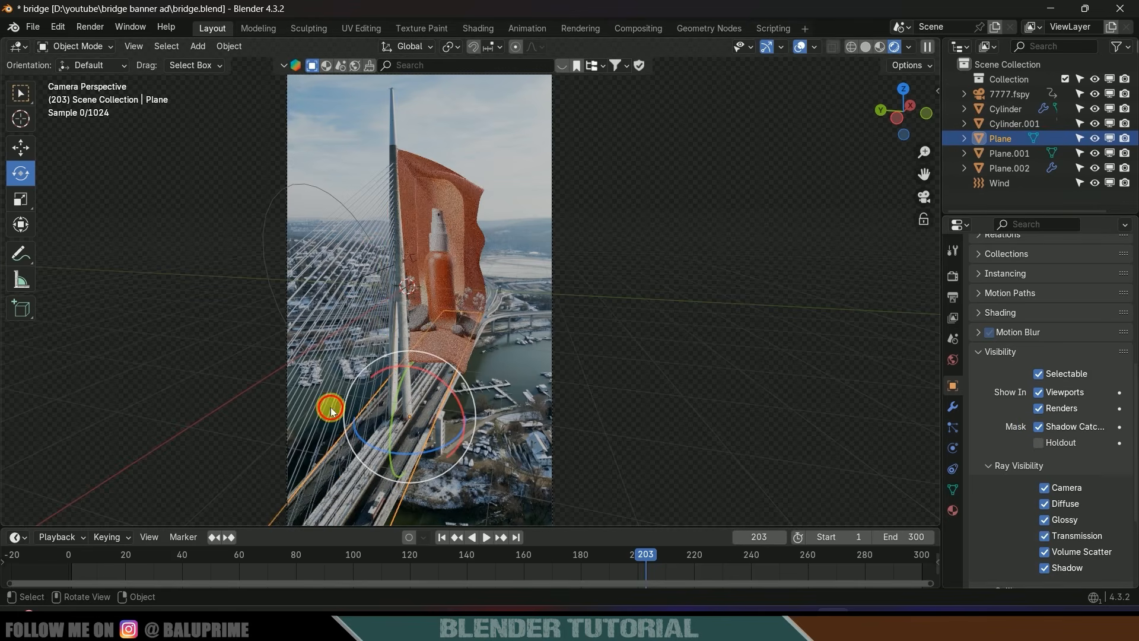
{"action": "left_click", "coordinate": [327, 418]}
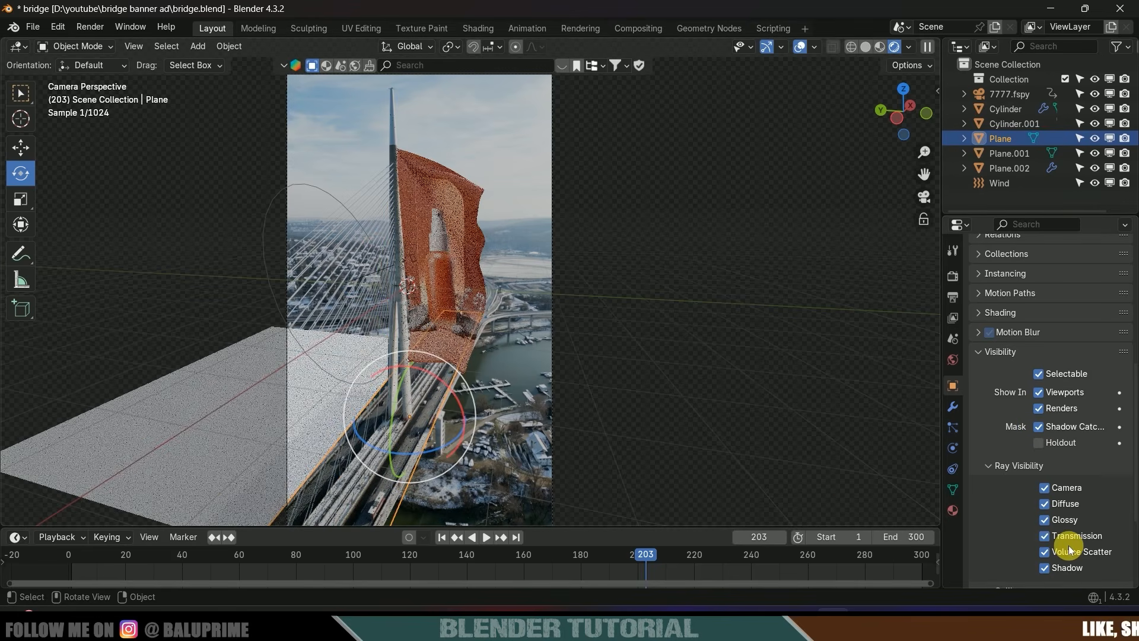
{"action": "left_click", "coordinate": [1038, 427]}
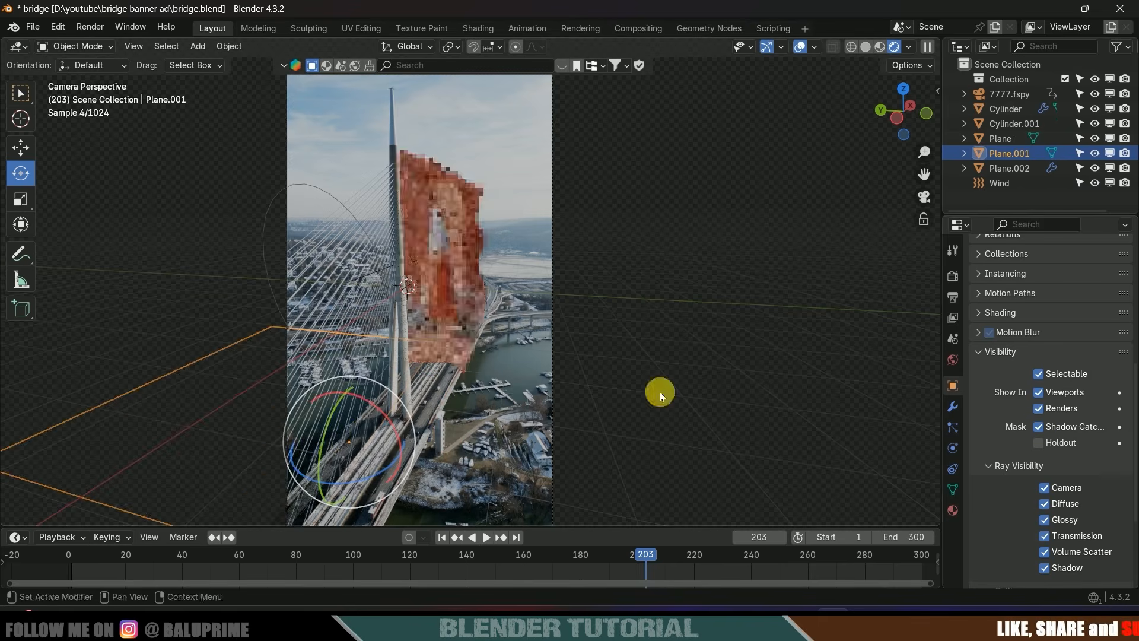
{"action": "left_click", "coordinate": [366, 434]}
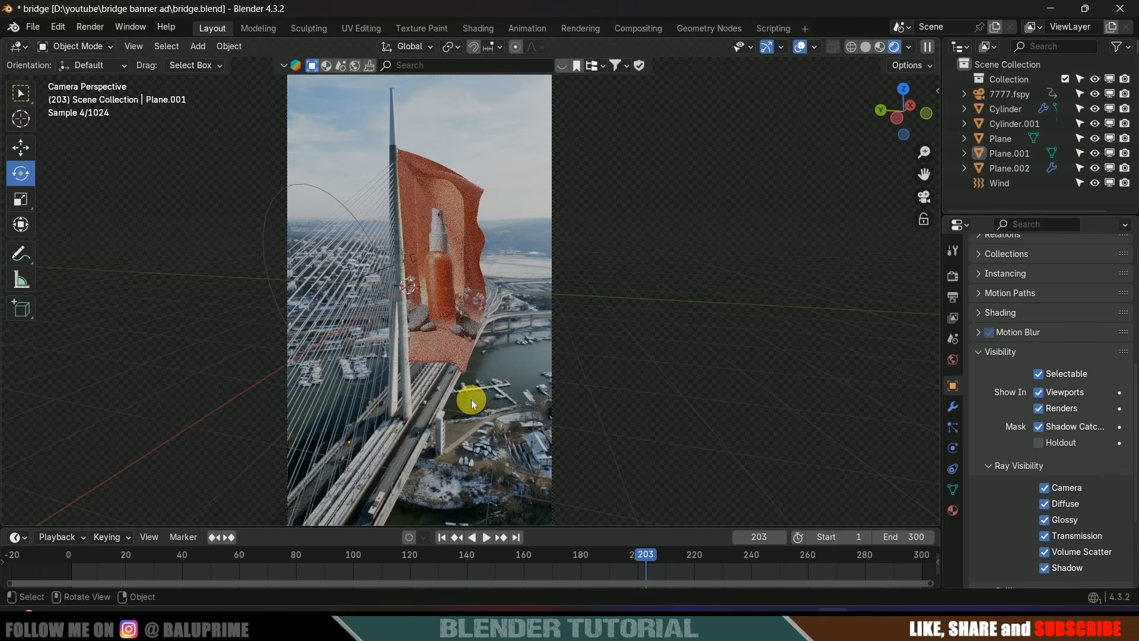
Play the animation up to frame 273 and examine the banner closely in the Cycles viewport.
{"action": "key", "text": "space"}
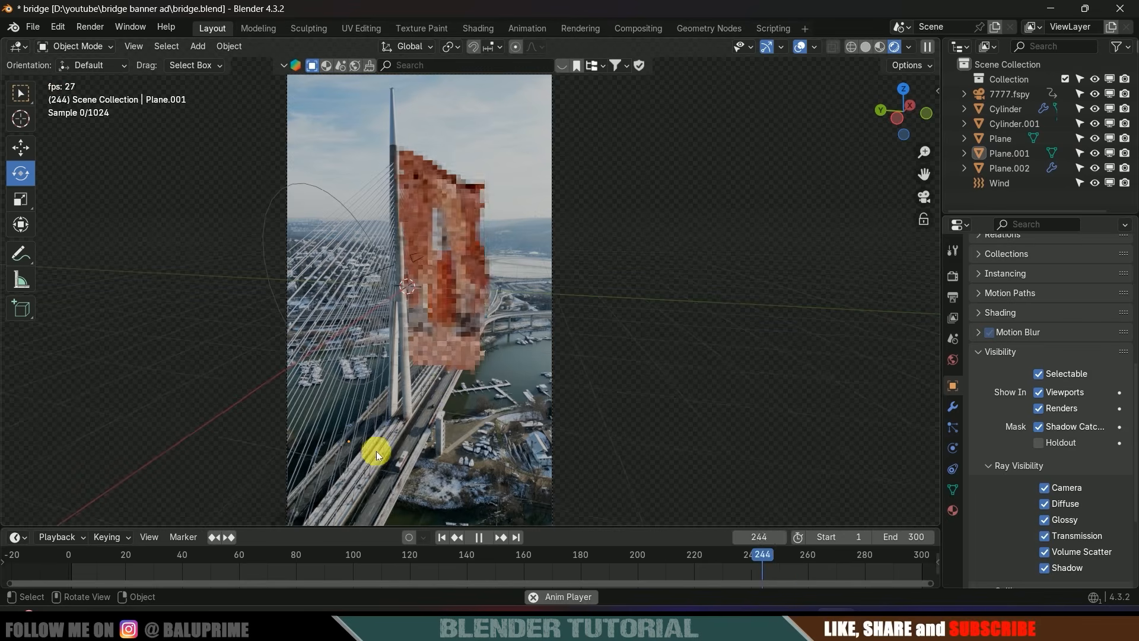
{"action": "key", "text": "space"}
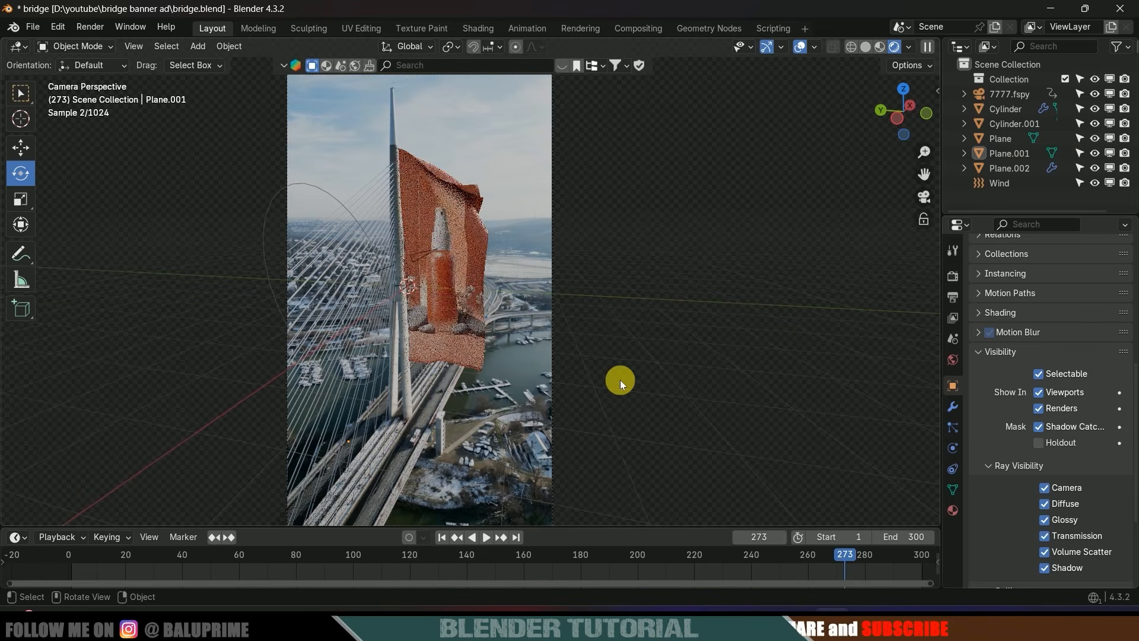
{"action": "scroll", "coordinate": [620, 380], "scroll_direction": "up", "scroll_amount": 1}
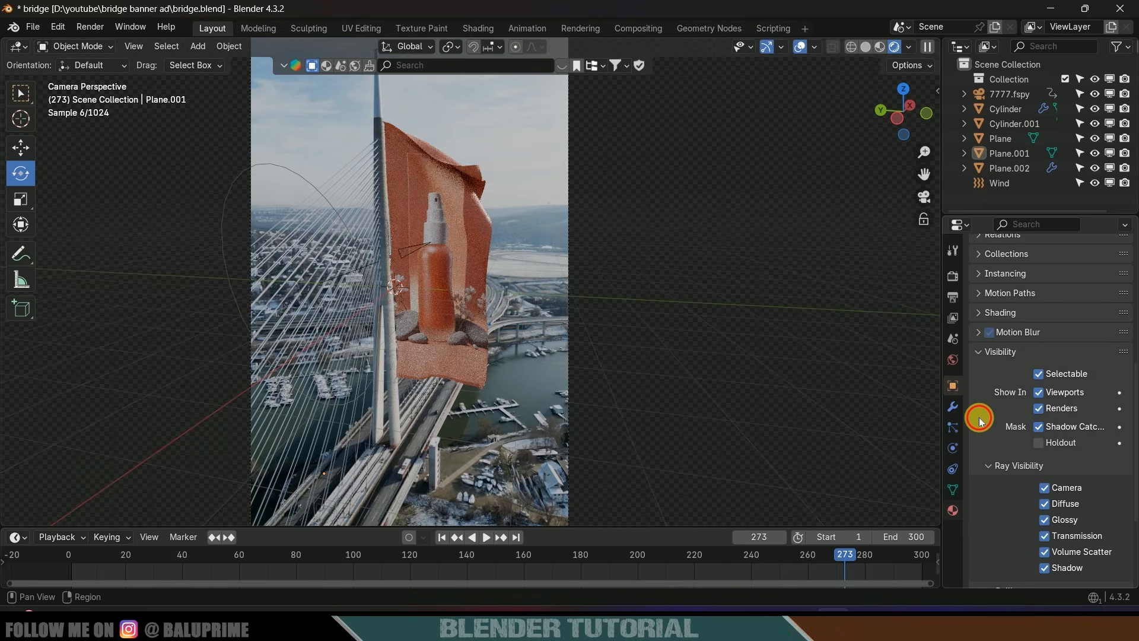
Set the banner material's Metallic to 0.477 and Roughness to 0.151.
{"action": "left_click", "coordinate": [953, 510]}
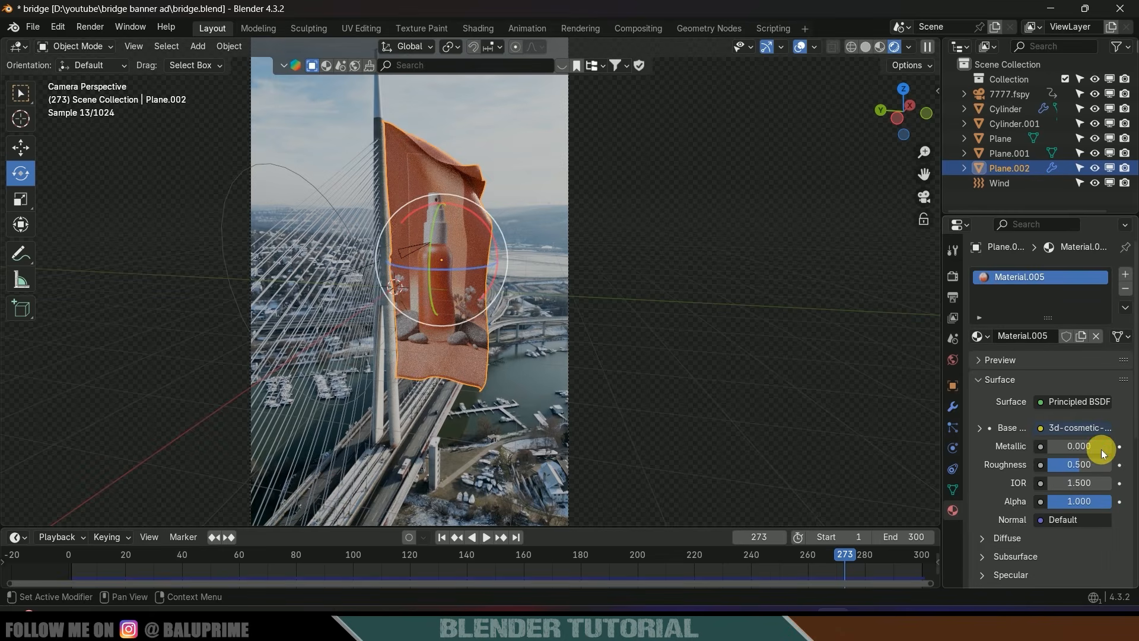
{"action": "left_click_drag", "start_coordinate": [1100, 449], "coordinate": [1054, 464]}
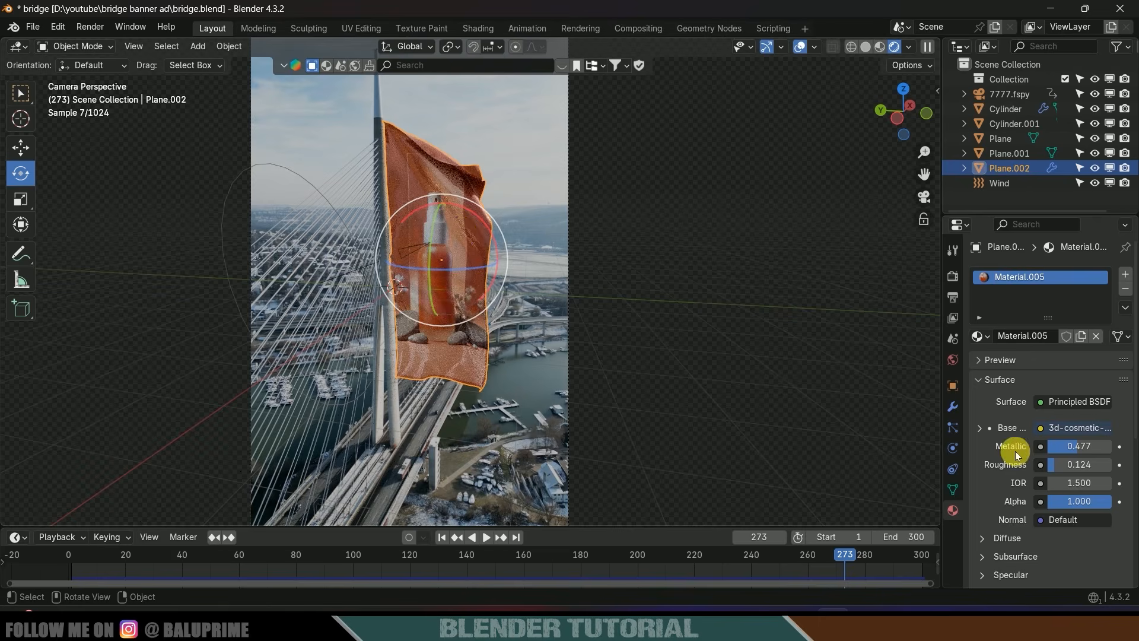
{"action": "left_click_drag", "start_coordinate": [1049, 464], "coordinate": [1052, 464]}
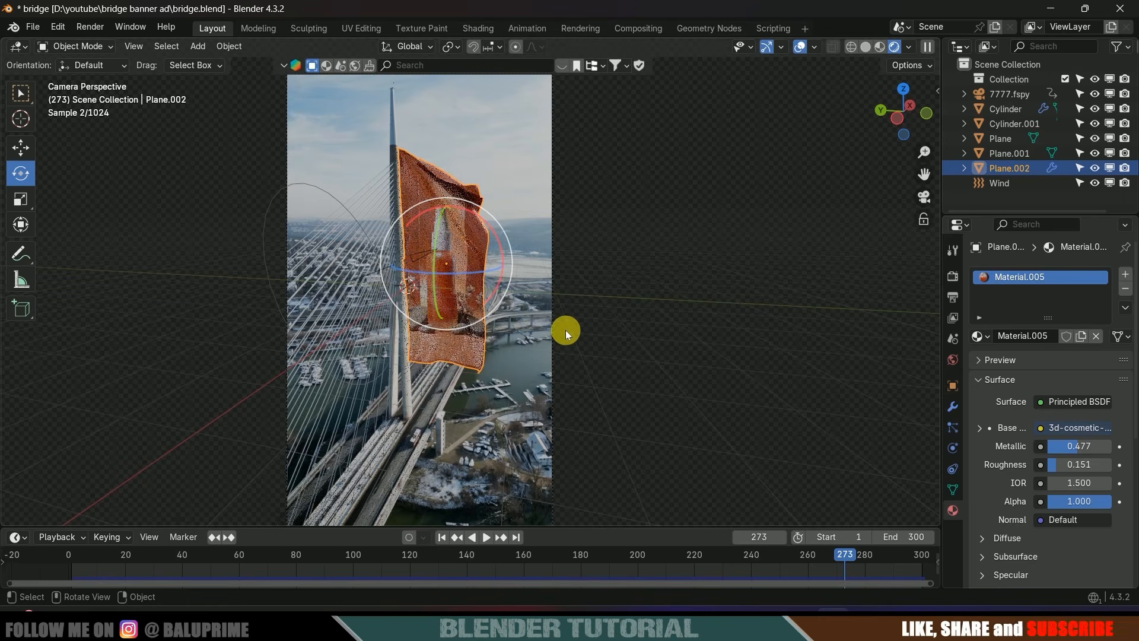
Add a sun light, move it up beside the banner, and rotate it to aim across the banner toward the bridge.
{"action": "key", "text": "shift+a"}
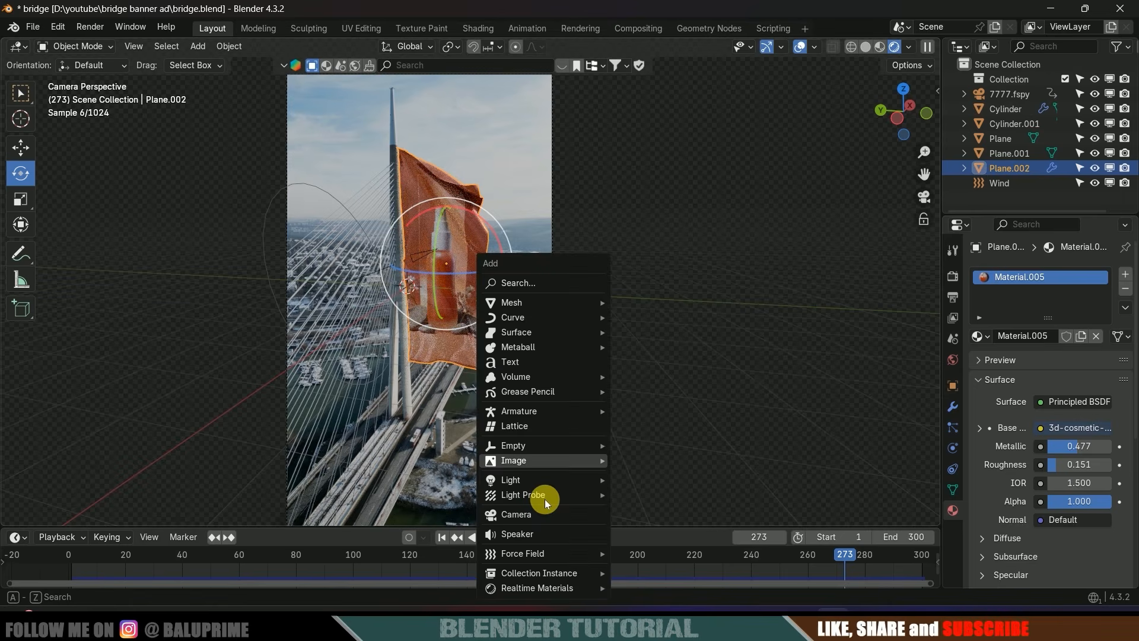
{"action": "left_click", "coordinate": [643, 495]}
{"action": "key", "text": "g"}
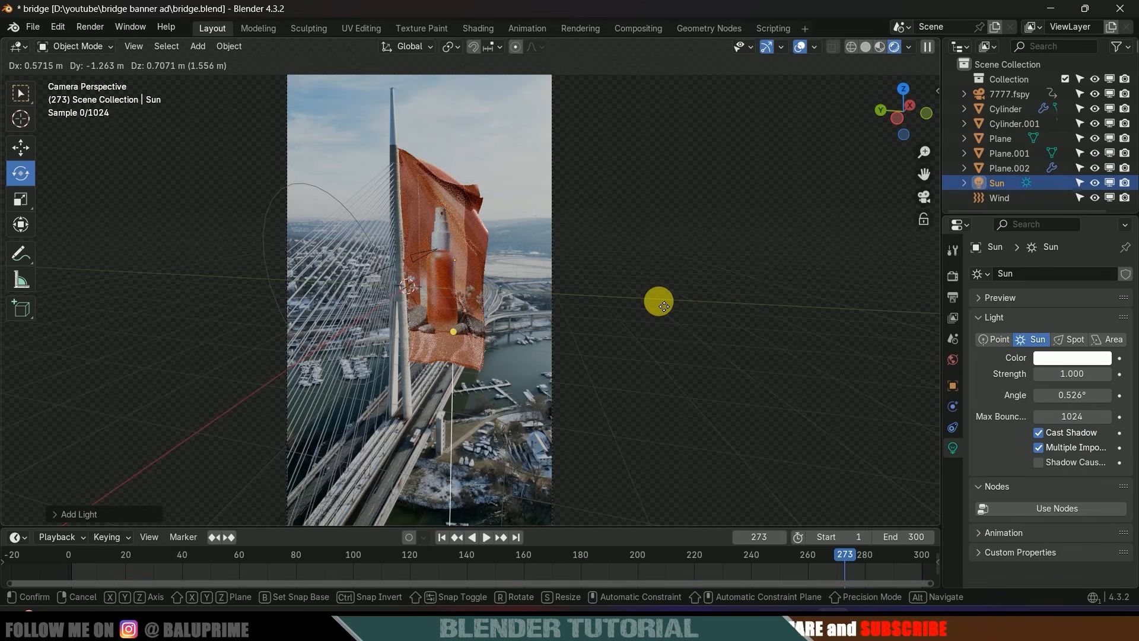
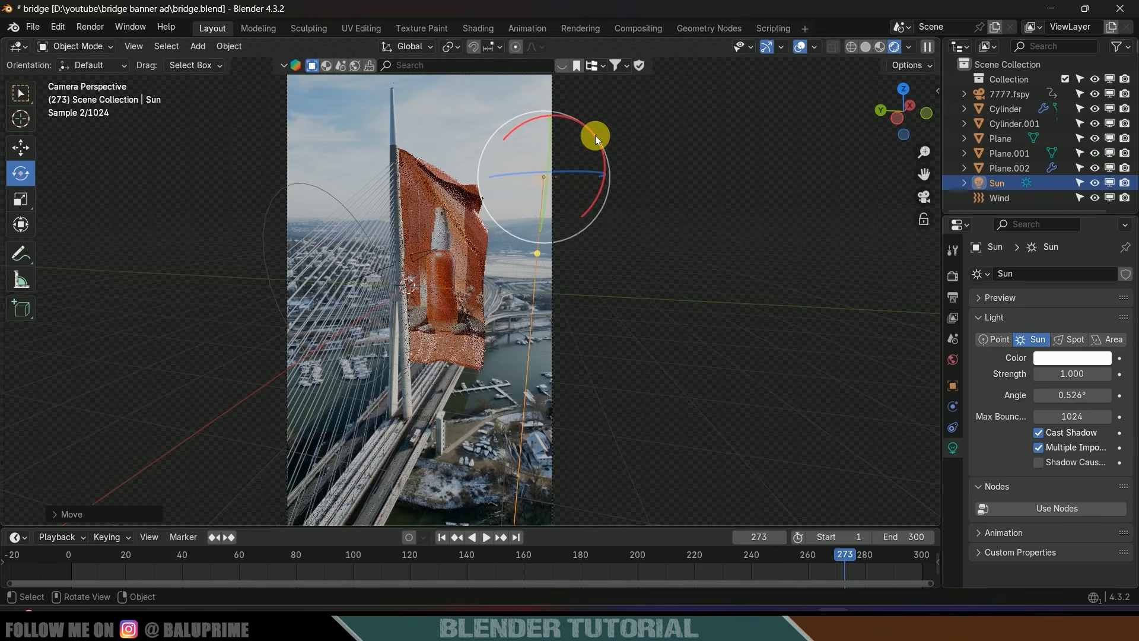
{"action": "left_click_drag", "start_coordinate": [595, 136], "coordinate": [632, 194]}
{"action": "left_click", "coordinate": [468, 325]}
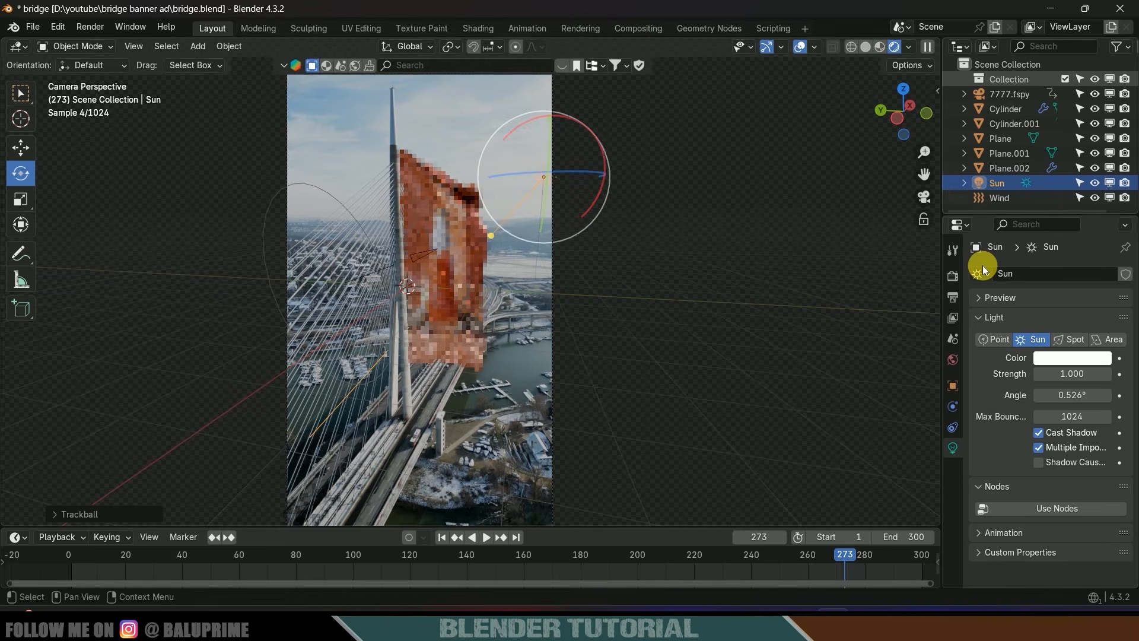
Switch the render engine to EEVEE and rotate the sun light further to adjust the shadows on the road.
{"action": "left_click", "coordinate": [953, 276]}
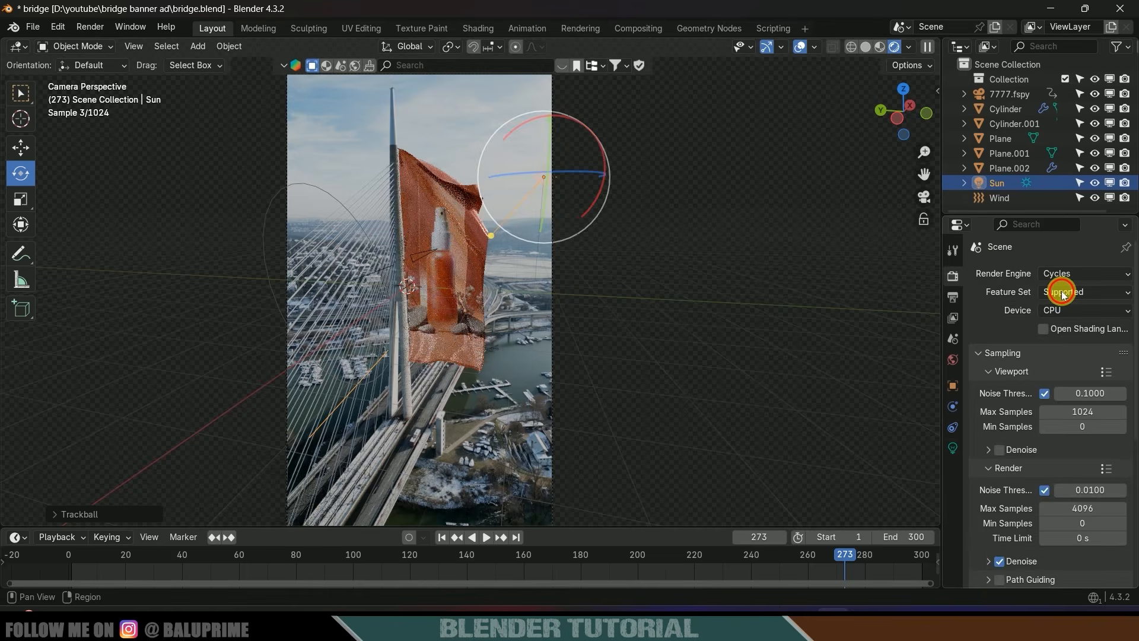
{"action": "left_click", "coordinate": [1072, 275]}
{"action": "left_click", "coordinate": [1071, 306]}
{"action": "left_click", "coordinate": [1072, 274]}
{"action": "left_click", "coordinate": [1064, 291]}
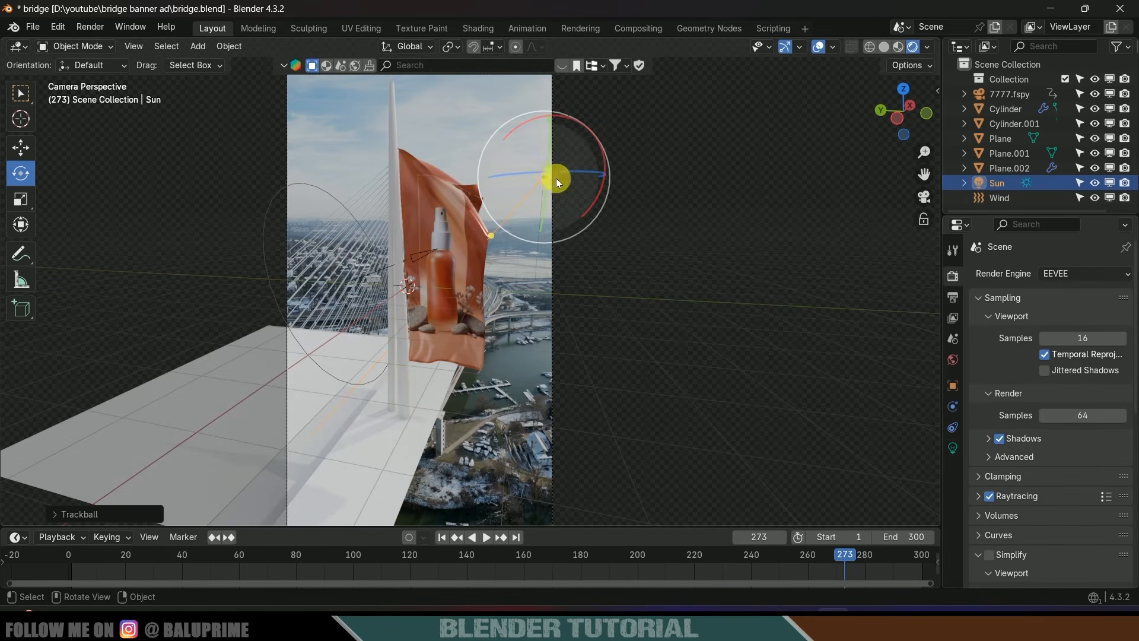
{"action": "left_click_drag", "start_coordinate": [565, 158], "coordinate": [610, 185]}
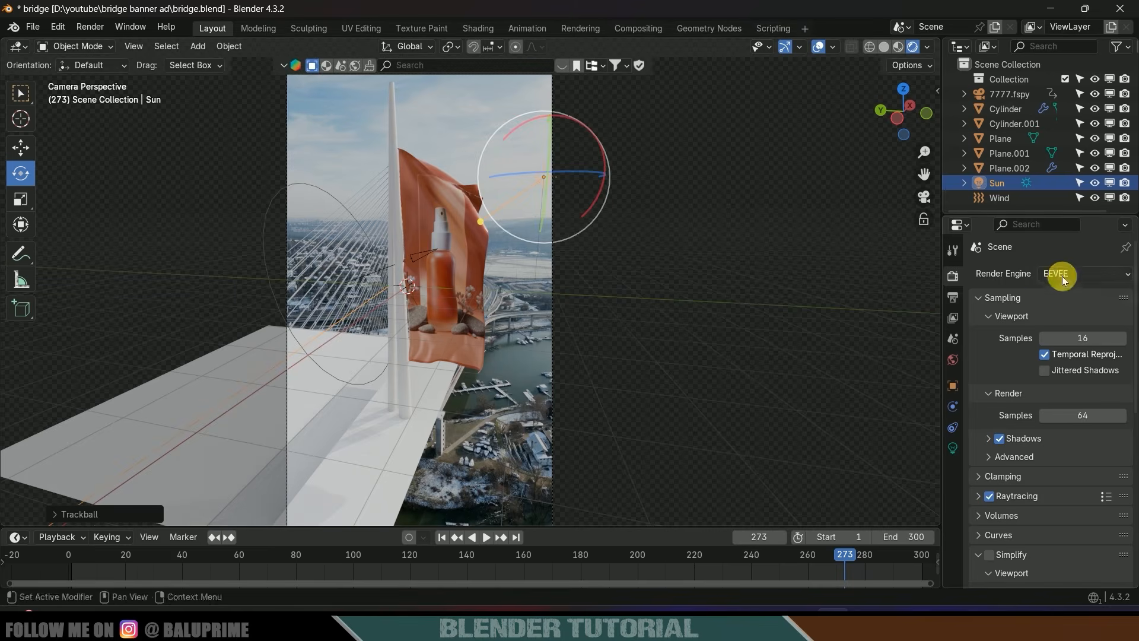
Set the render engine back to Cycles and the device to GPU Compute.
{"action": "left_click", "coordinate": [1059, 273]}
{"action": "left_click", "coordinate": [1070, 318]}
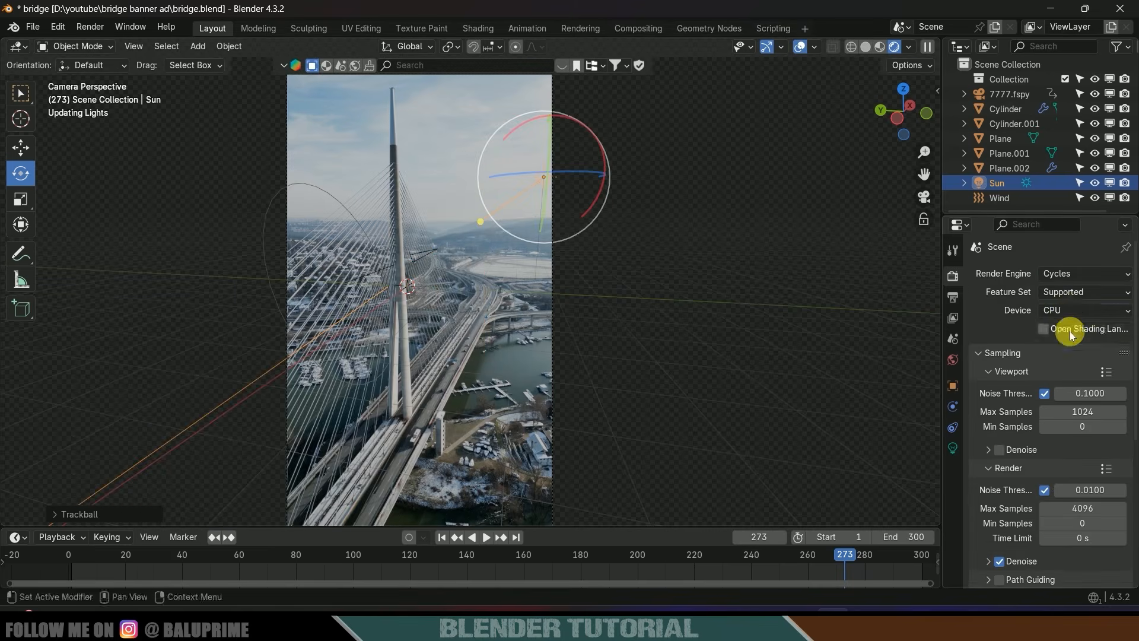
{"action": "left_click", "coordinate": [1070, 309]}
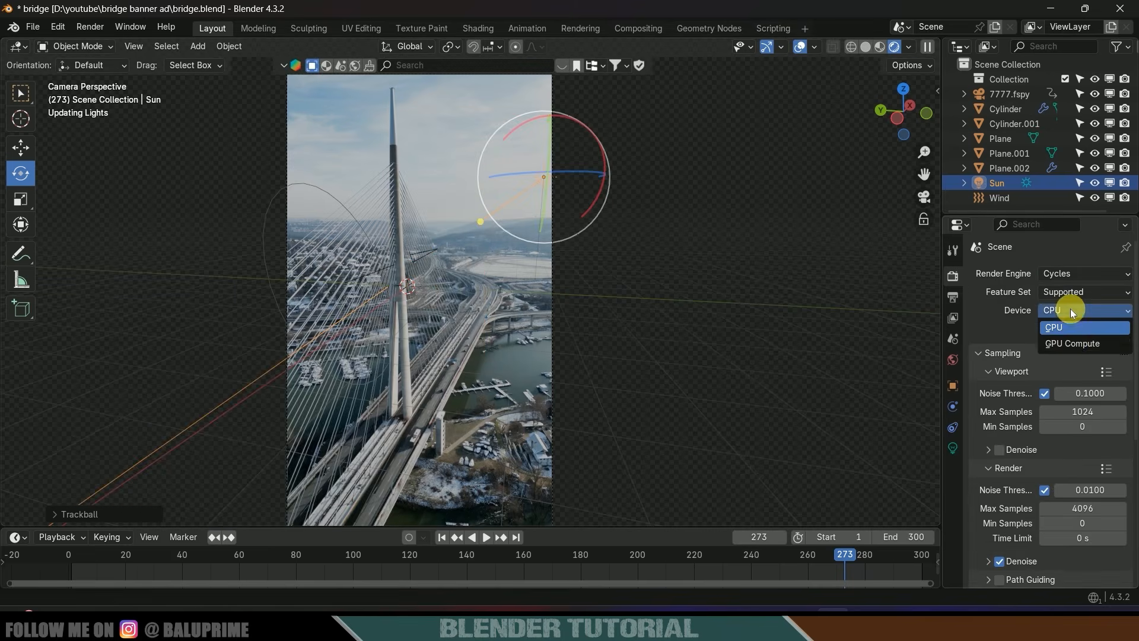
{"action": "left_click", "coordinate": [1071, 343]}
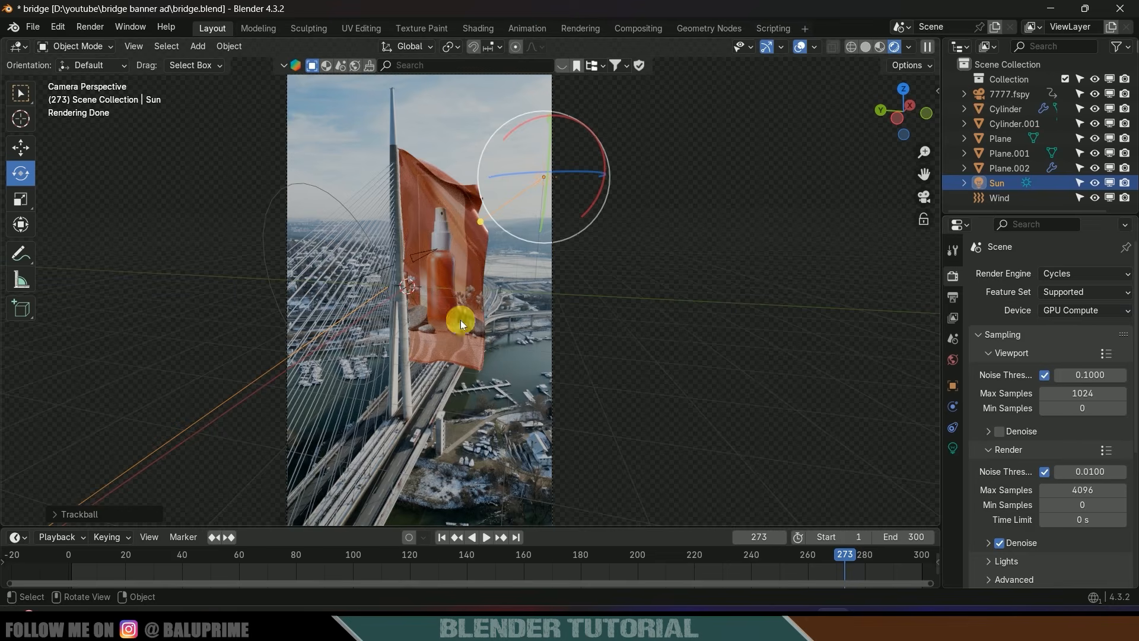
Set the final render's Max Samples to 16 and its Noise Threshold to 0.1.
{"action": "scroll", "coordinate": [1020, 362], "scroll_direction": "down", "scroll_amount": 2}
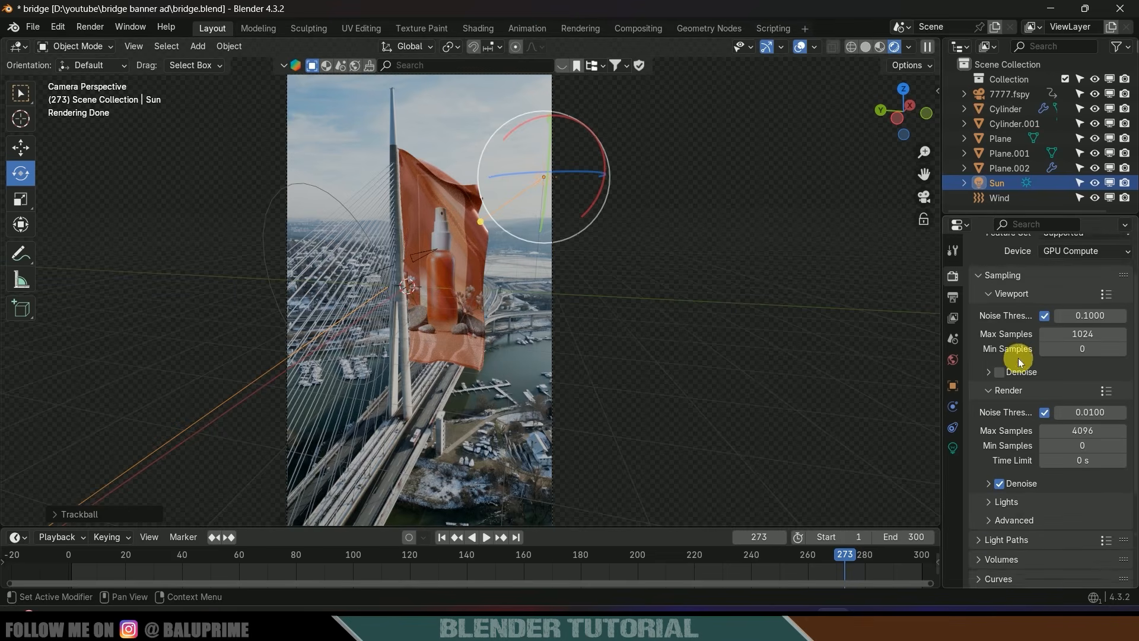
{"action": "scroll", "coordinate": [1020, 362], "scroll_direction": "down", "scroll_amount": 1}
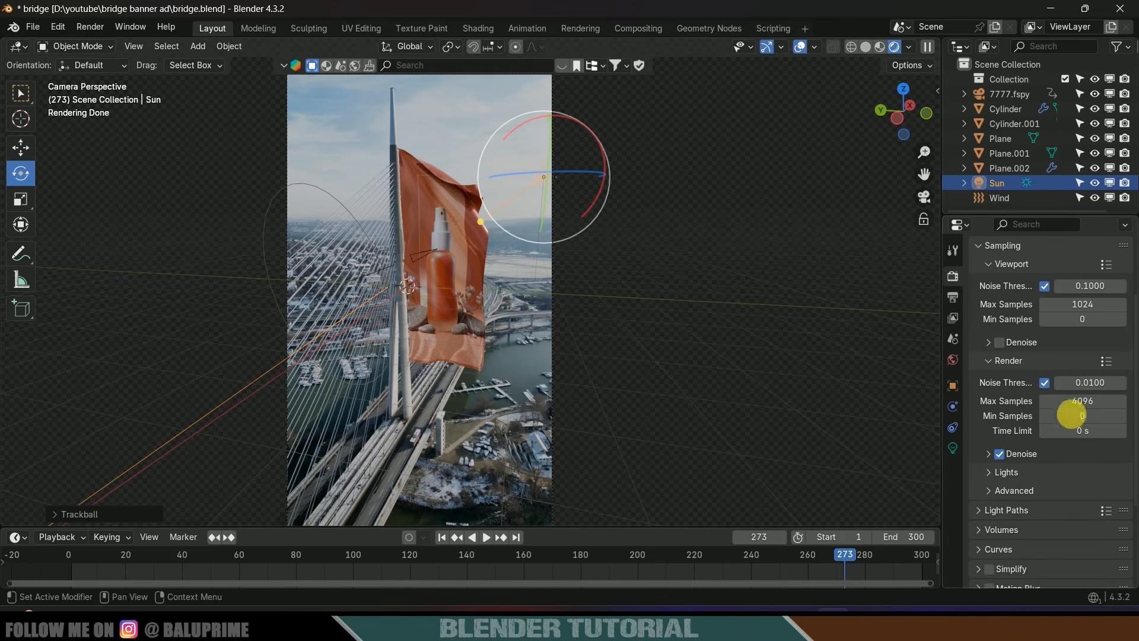
{"action": "left_click", "coordinate": [1093, 404]}
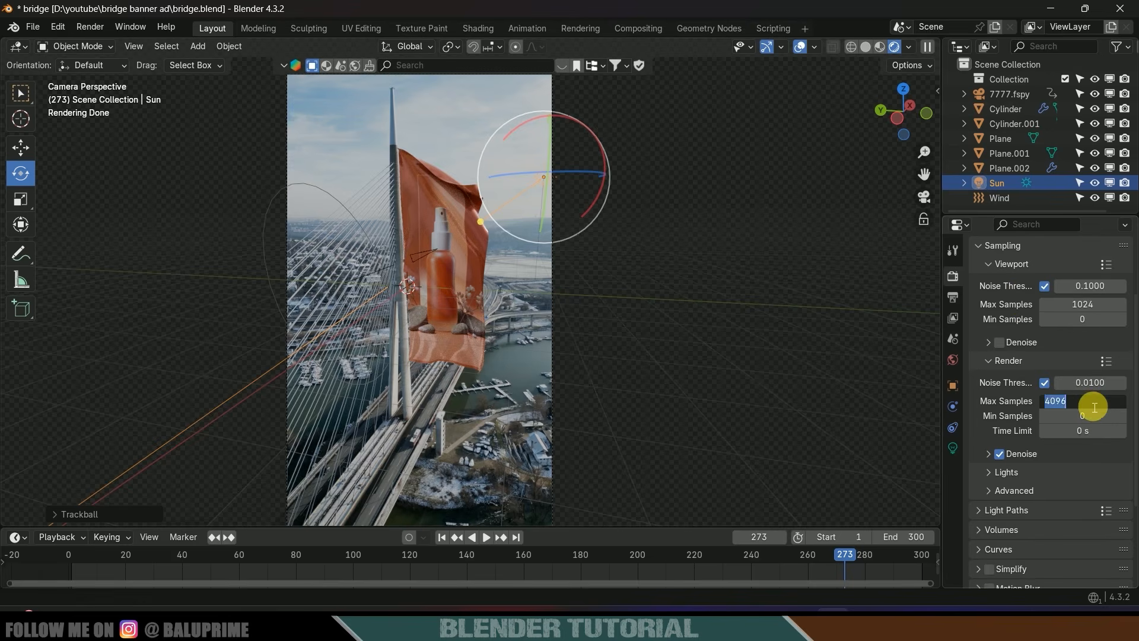
{"action": "type", "text": "16"}
{"action": "key", "text": "Return"}
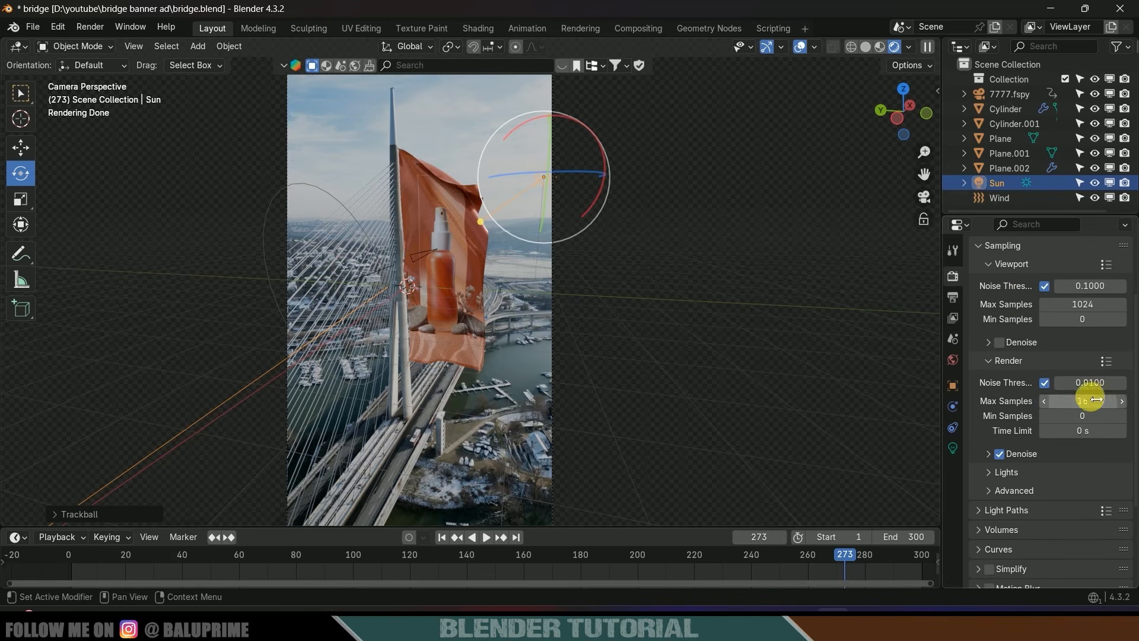
{"action": "left_click", "coordinate": [1089, 383]}
{"action": "type", "text": ".1"}
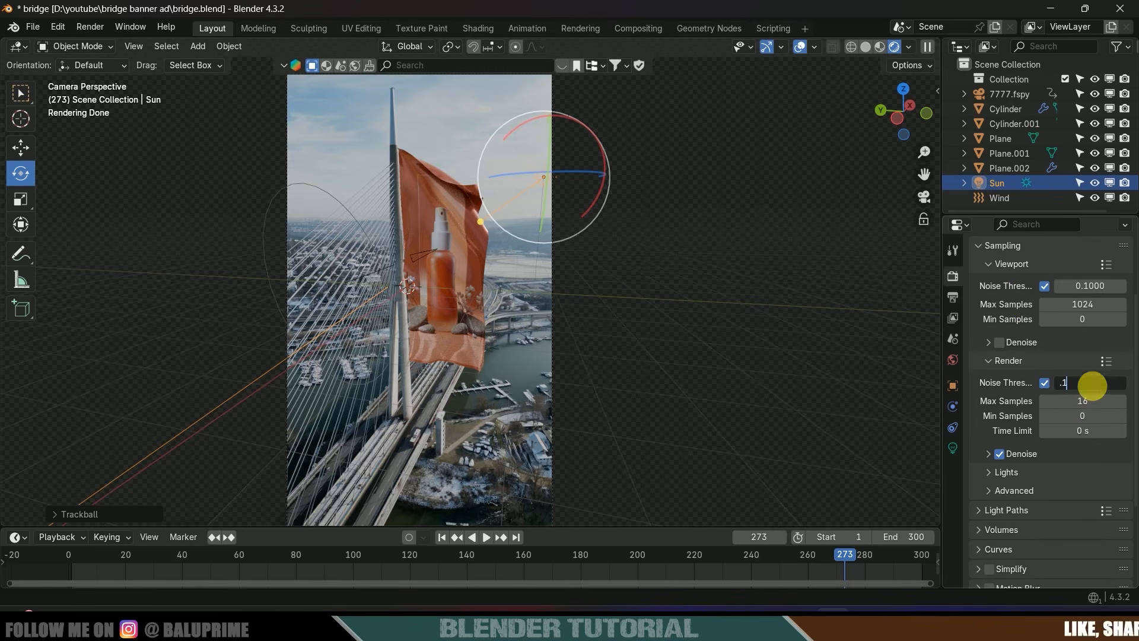
{"action": "key", "text": "Return"}
Set the light path Max Bounces to 8 for Total and 8 for Transmission.
{"action": "scroll", "coordinate": [1020, 433], "scroll_direction": "down", "scroll_amount": 4}
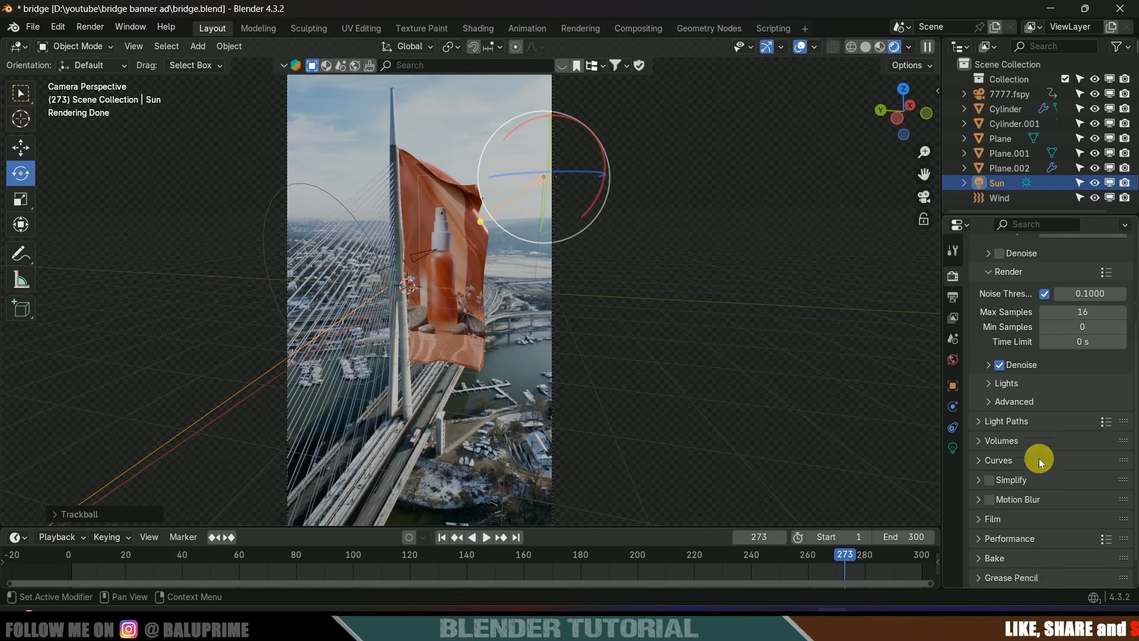
{"action": "left_click", "coordinate": [980, 422]}
{"action": "scroll", "coordinate": [988, 435], "scroll_direction": "down", "scroll_amount": 3}
{"action": "left_click", "coordinate": [1093, 408]}
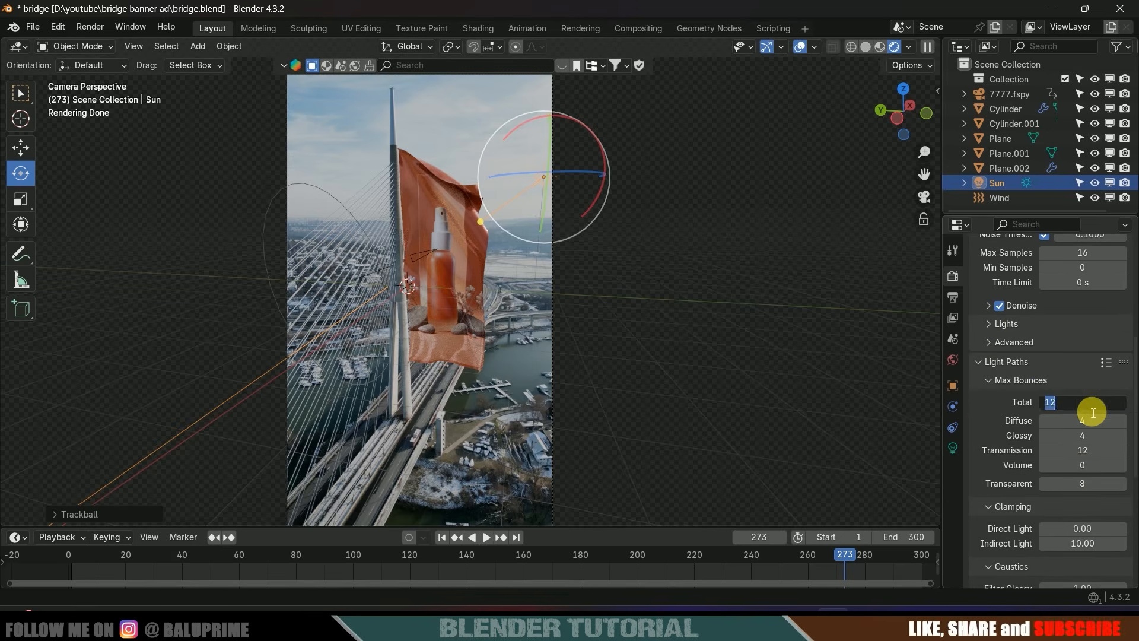
{"action": "type", "text": "8"}
{"action": "key", "text": "Return"}
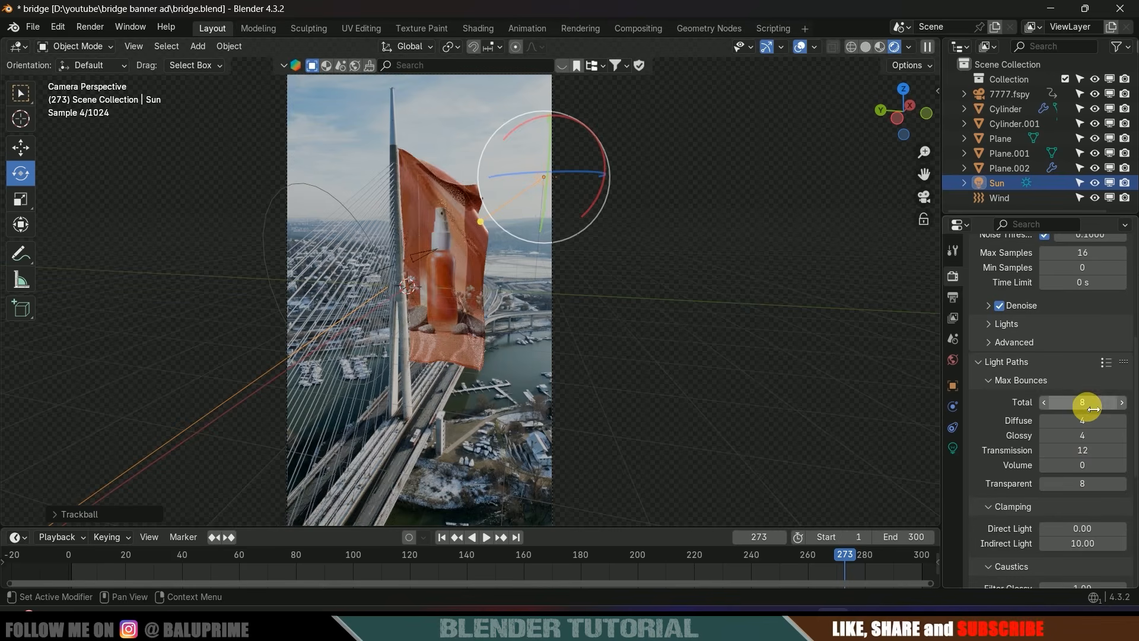
{"action": "left_click", "coordinate": [1090, 450]}
{"action": "type", "text": "8"}
{"action": "key", "text": "Return"}
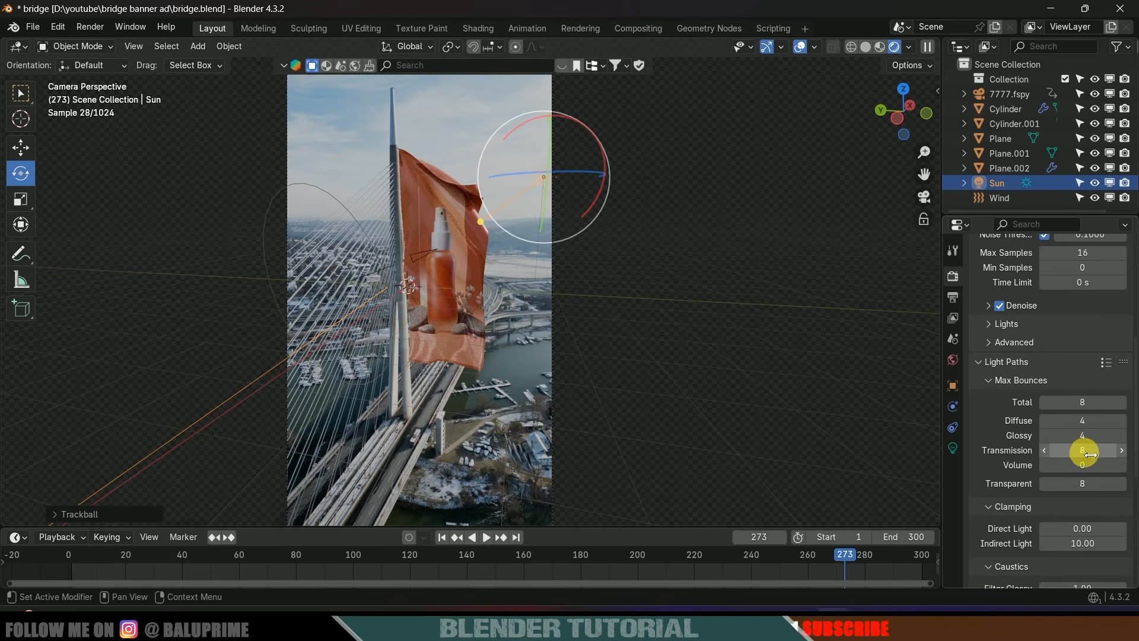
Enable Motion Blur and set the Color Management View Transform to Standard.
{"action": "scroll", "coordinate": [1026, 462], "scroll_direction": "up", "scroll_amount": 4}
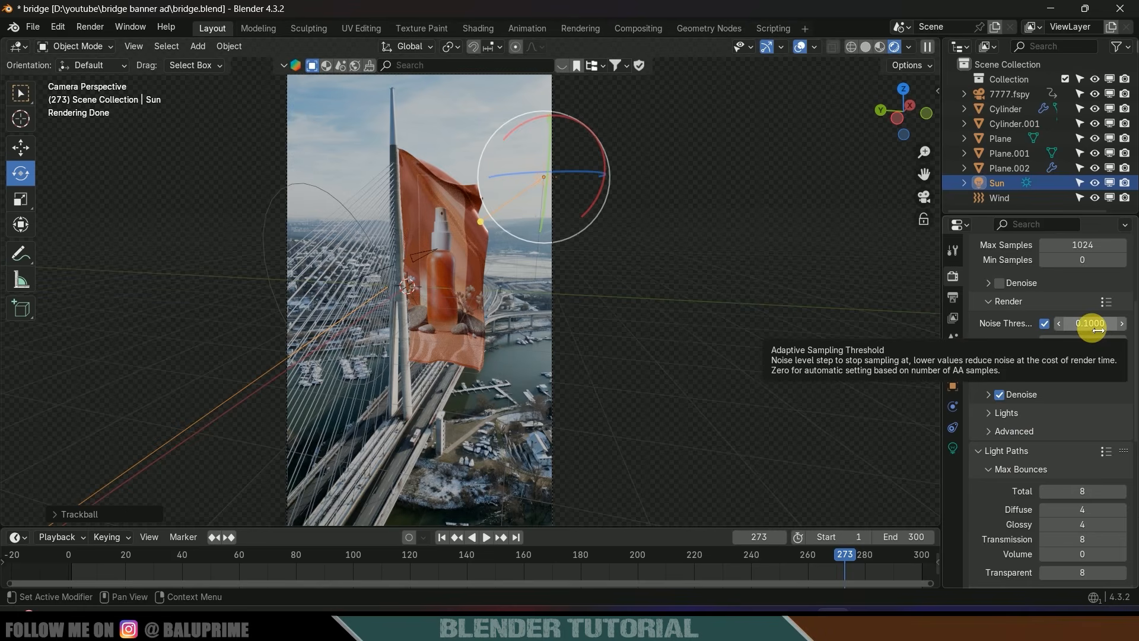
{"action": "scroll", "coordinate": [1013, 450], "scroll_direction": "down", "scroll_amount": 8}
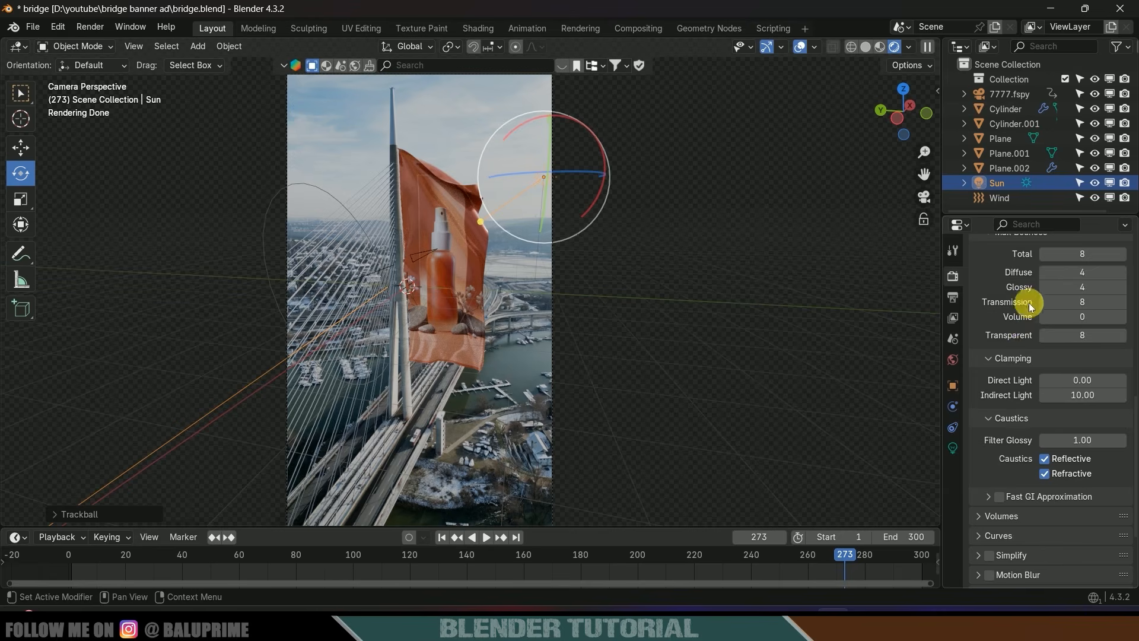
{"action": "scroll", "coordinate": [1025, 332], "scroll_direction": "down", "scroll_amount": 3}
{"action": "scroll", "coordinate": [1023, 360], "scroll_direction": "down", "scroll_amount": 3}
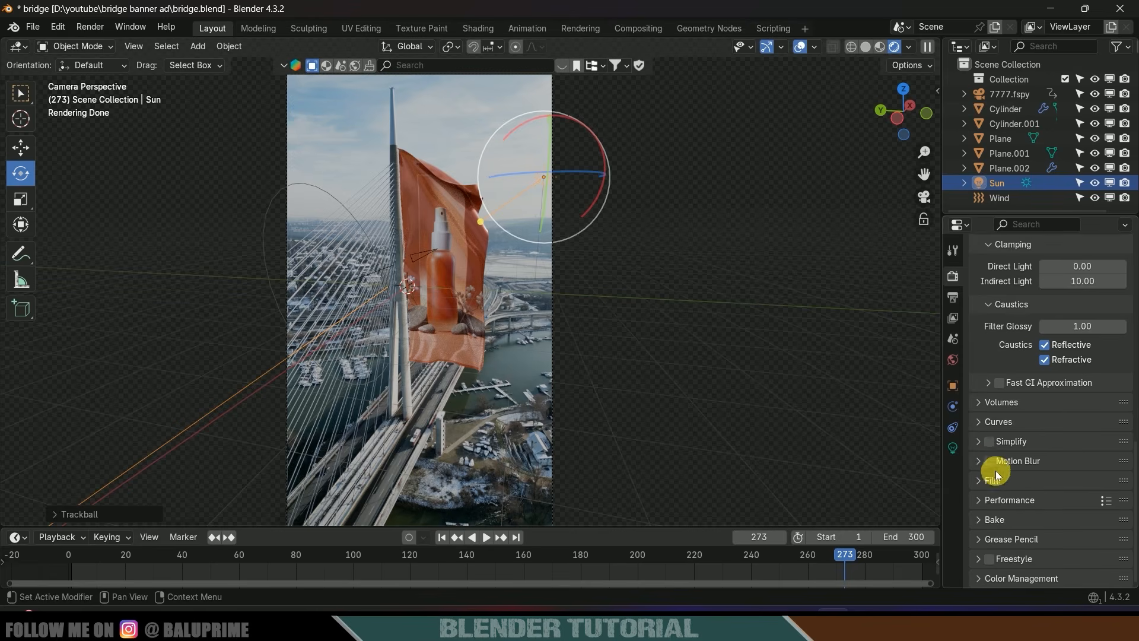
{"action": "left_click", "coordinate": [980, 577]}
{"action": "scroll", "coordinate": [980, 575], "scroll_direction": "down", "scroll_amount": 5}
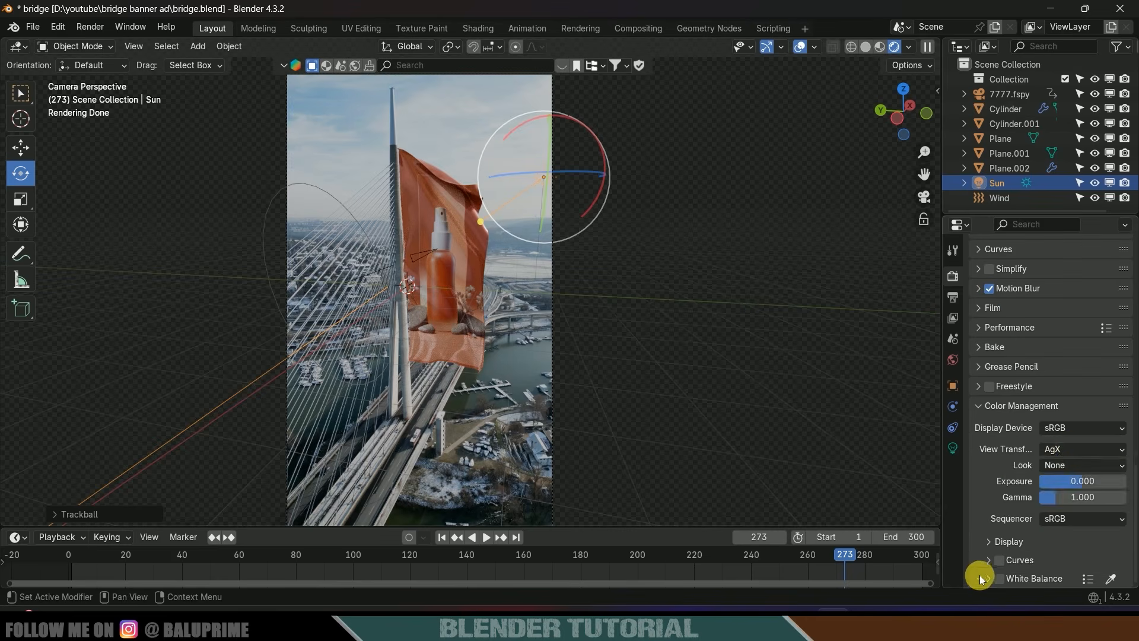
{"action": "left_click", "coordinate": [1051, 452]}
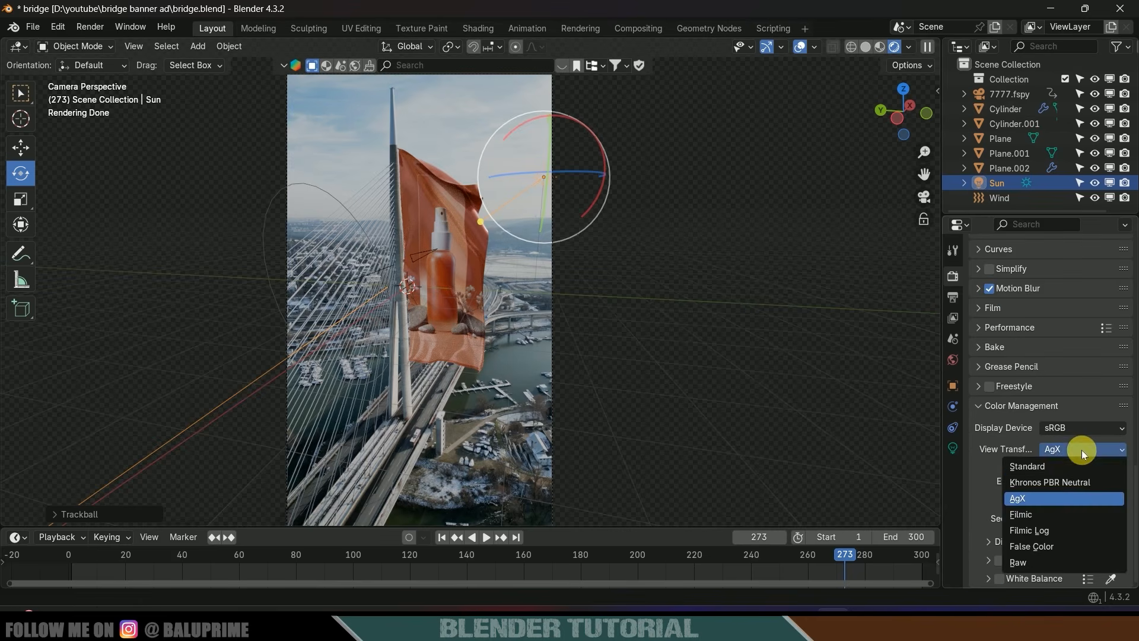
{"action": "left_click", "coordinate": [1047, 466]}
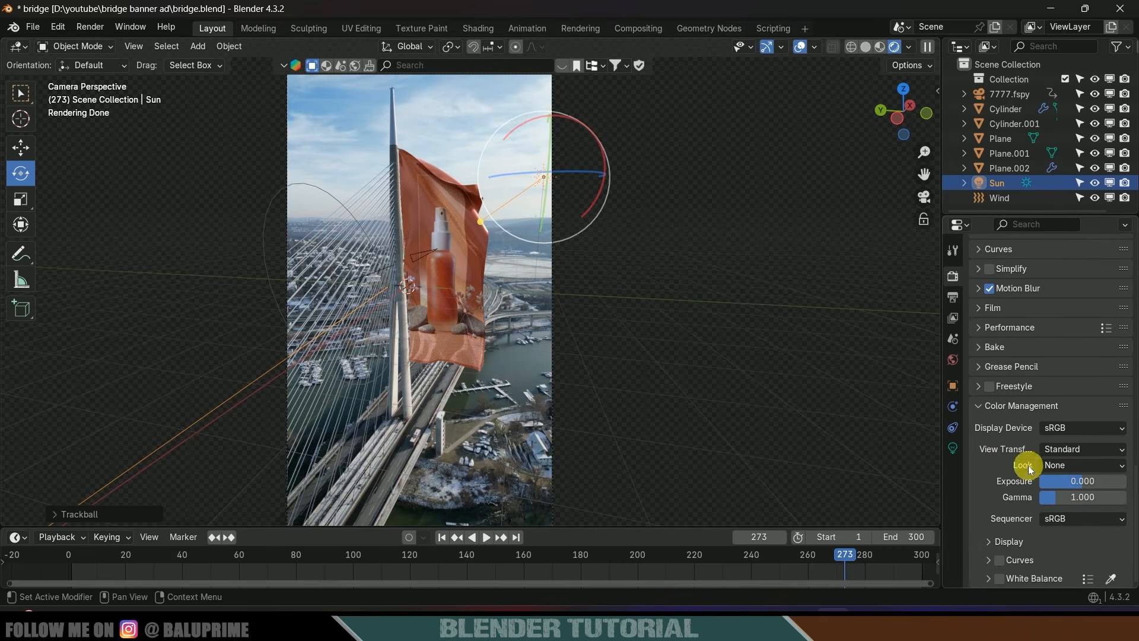
Try the Very High Contrast look in Color Management and revert the Look to None.
{"action": "left_click", "coordinate": [1081, 464]}
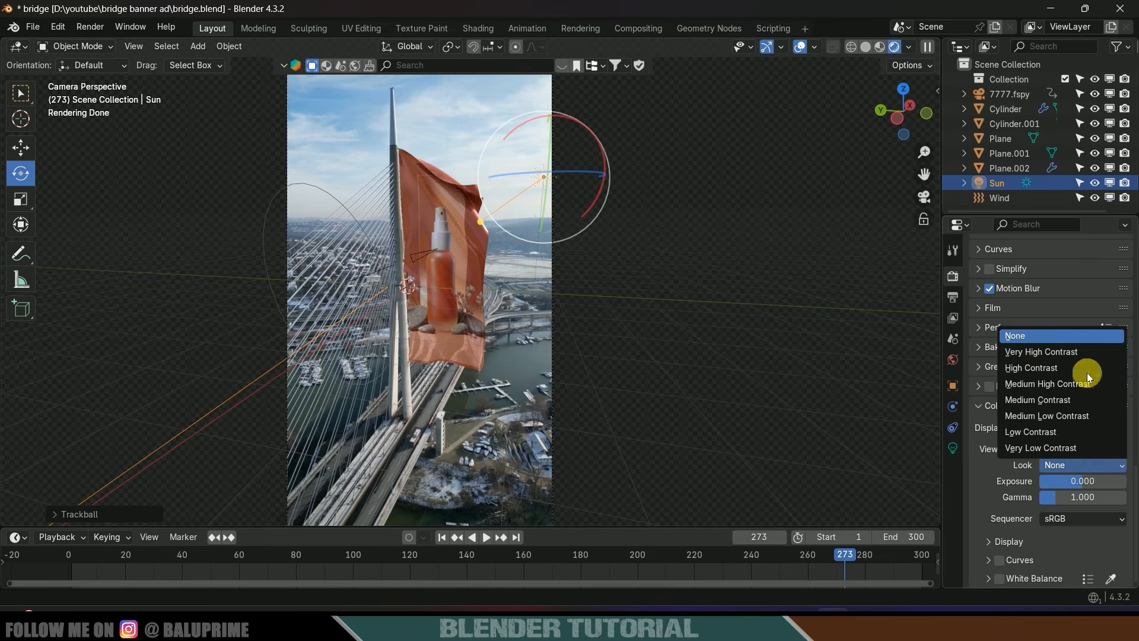
{"action": "left_click", "coordinate": [1035, 350]}
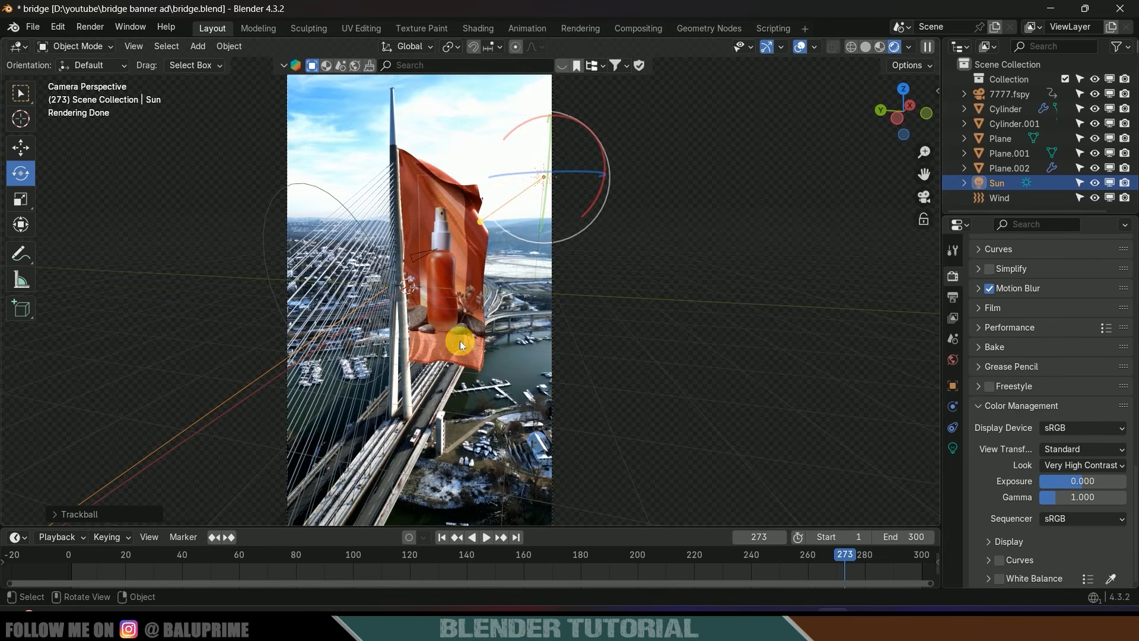
{"action": "left_click", "coordinate": [1082, 466]}
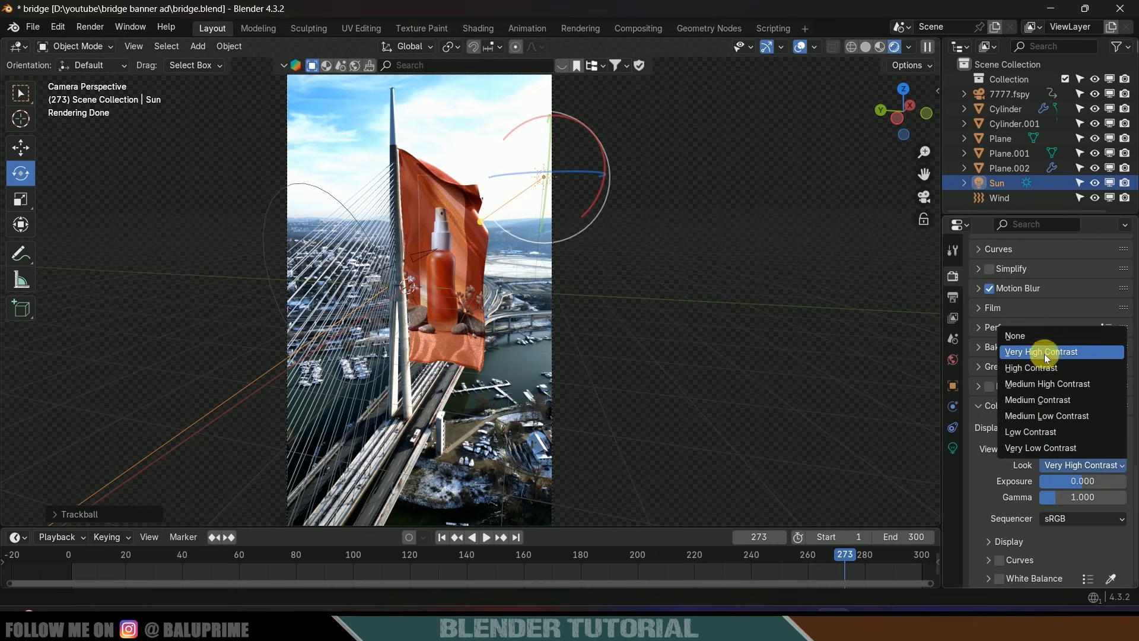
{"action": "left_click", "coordinate": [1023, 336]}
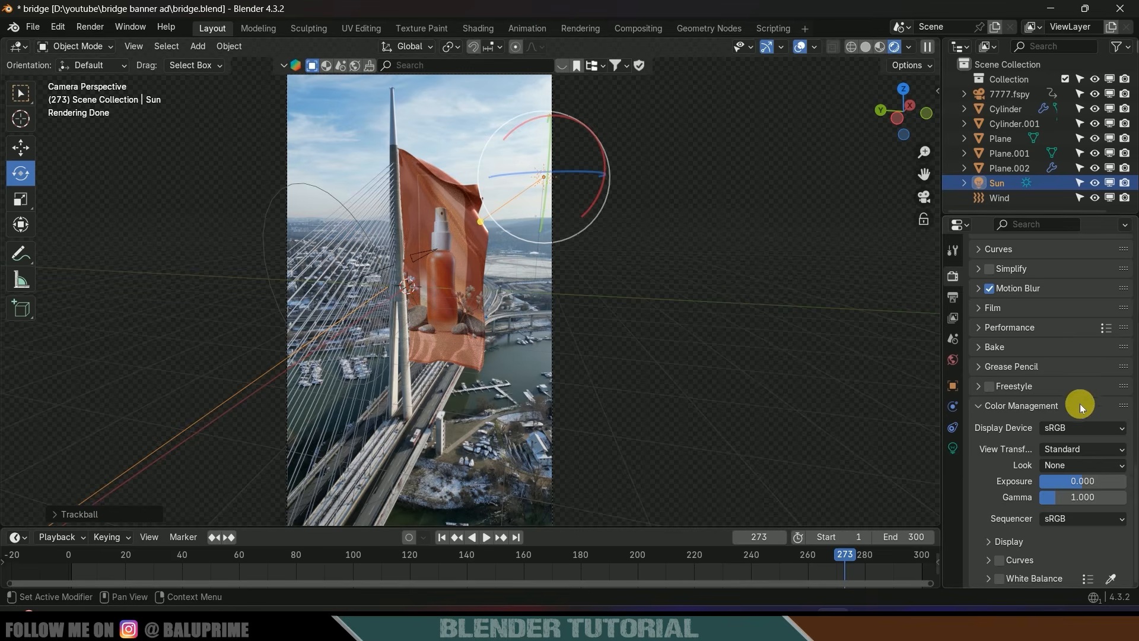
Enable Render Region and Crop to Render Region in the output format settings.
{"action": "scroll", "coordinate": [1079, 402], "scroll_direction": "up", "scroll_amount": 7}
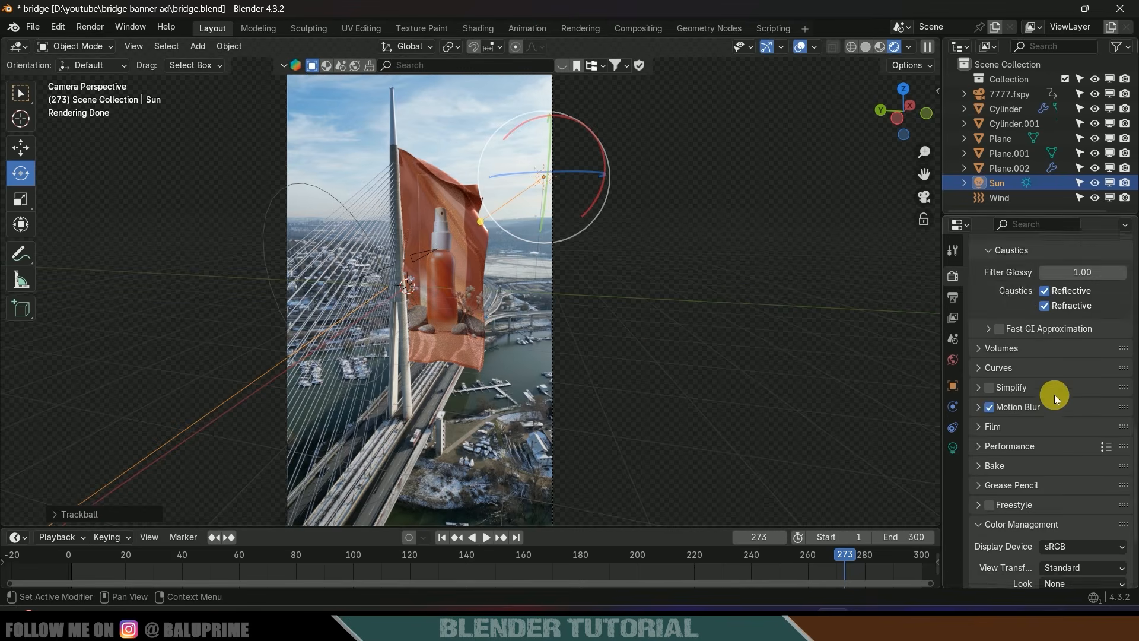
{"action": "left_click", "coordinate": [952, 297]}
{"action": "scroll", "coordinate": [988, 290], "scroll_direction": "up", "scroll_amount": 5}
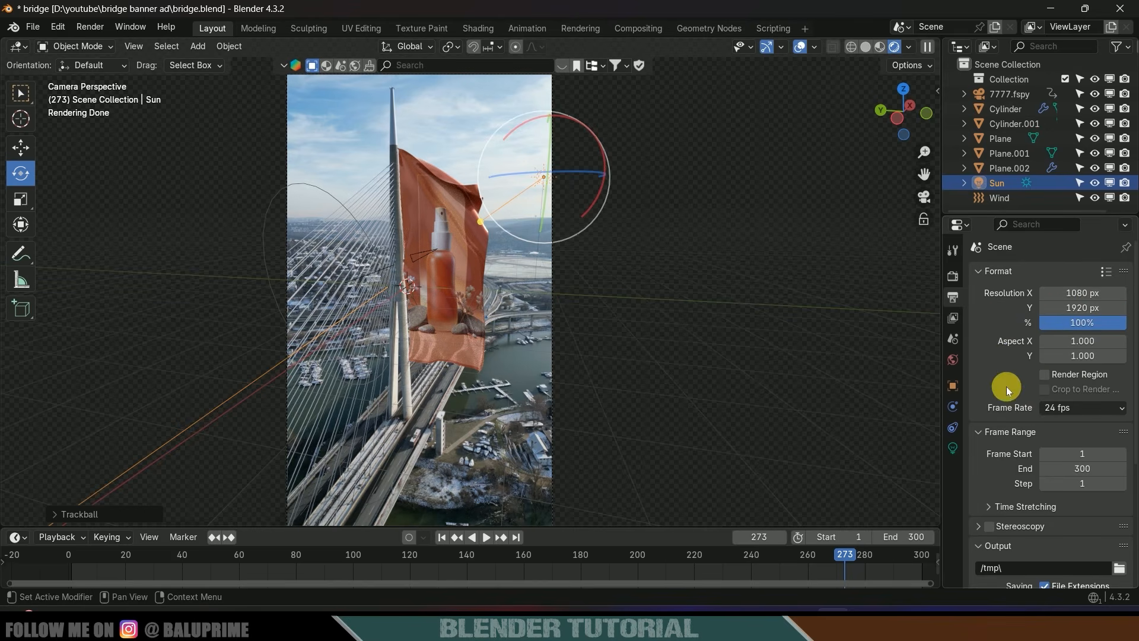
{"action": "left_click", "coordinate": [1045, 374]}
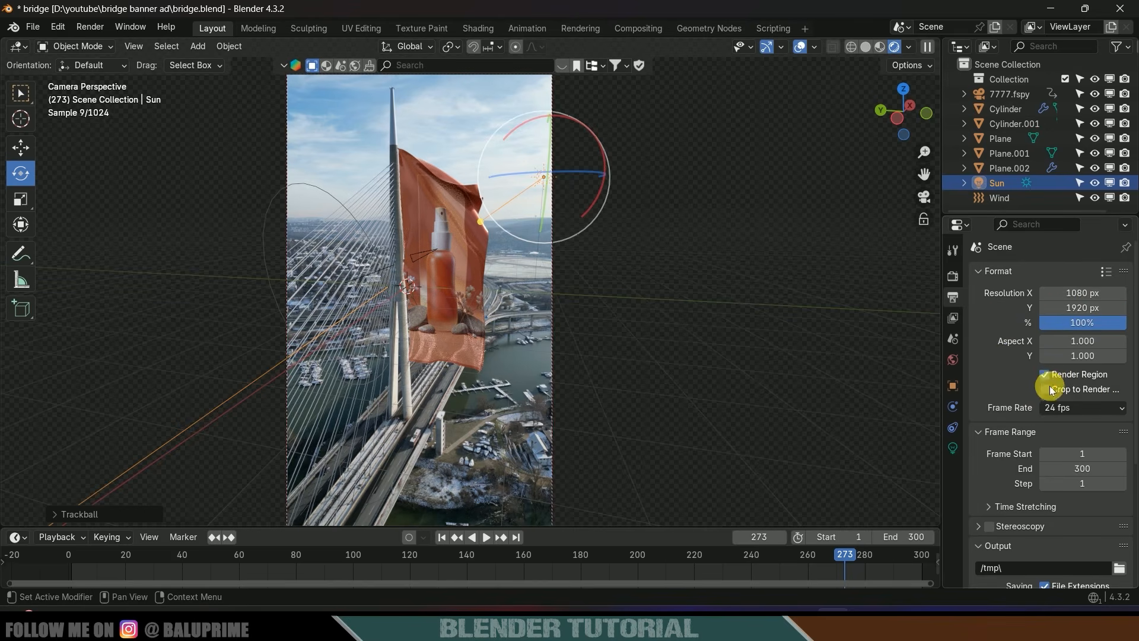
{"action": "scroll", "coordinate": [1014, 391], "scroll_direction": "down", "scroll_amount": 1}
{"action": "scroll", "coordinate": [1014, 391], "scroll_direction": "down", "scroll_amount": 3}
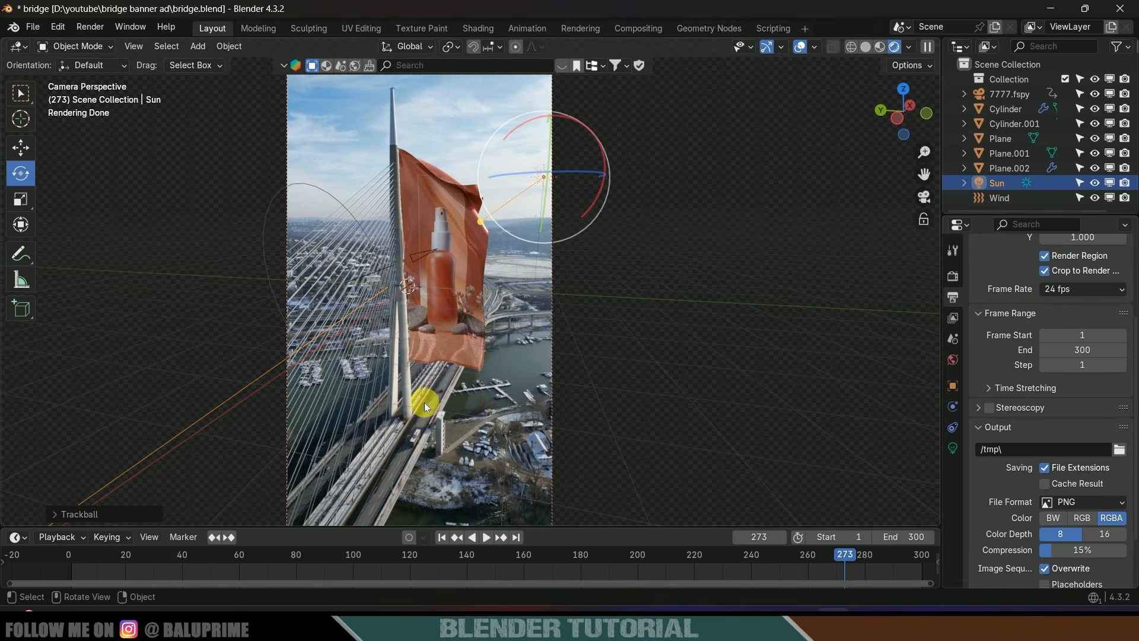
Switch to File Explorer and check the frame rate of the bridge footage MP4 in its file details, returning to Blender.
{"action": "mouse_move", "coordinate": [676, 597]}
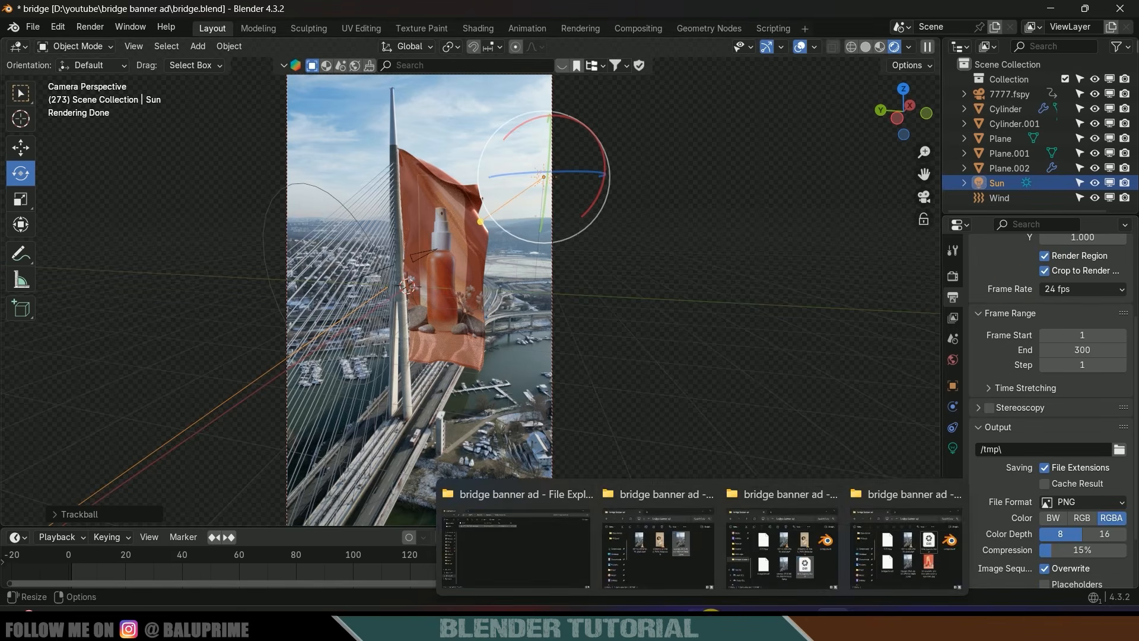
{"action": "left_click", "coordinate": [671, 509]}
{"action": "left_click", "coordinate": [667, 320]}
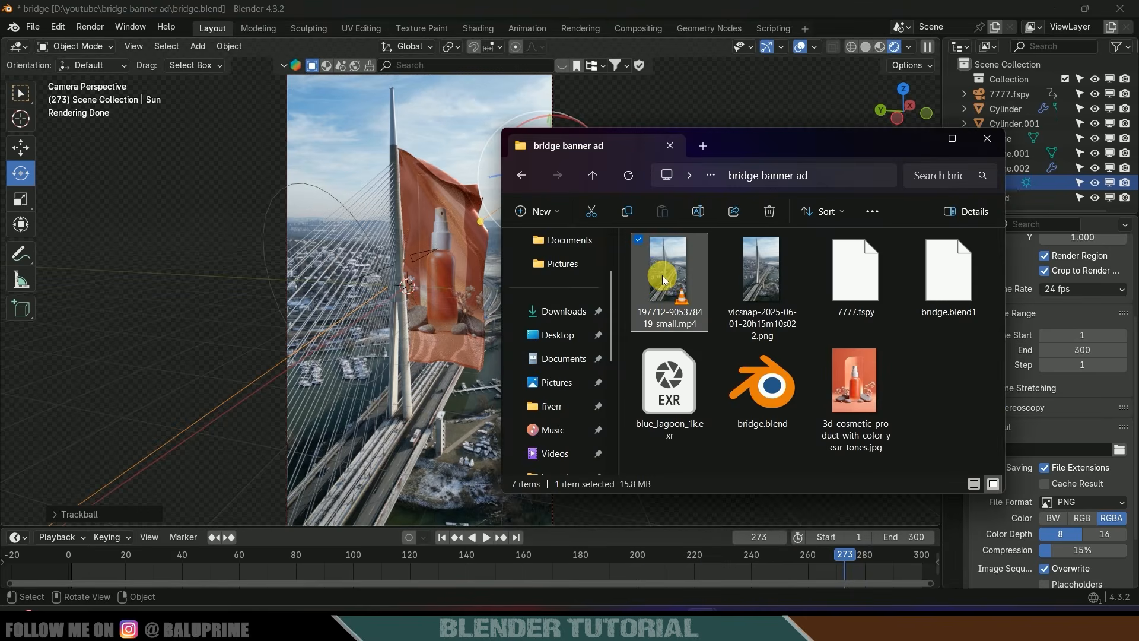
{"action": "right_click", "coordinate": [663, 279]}
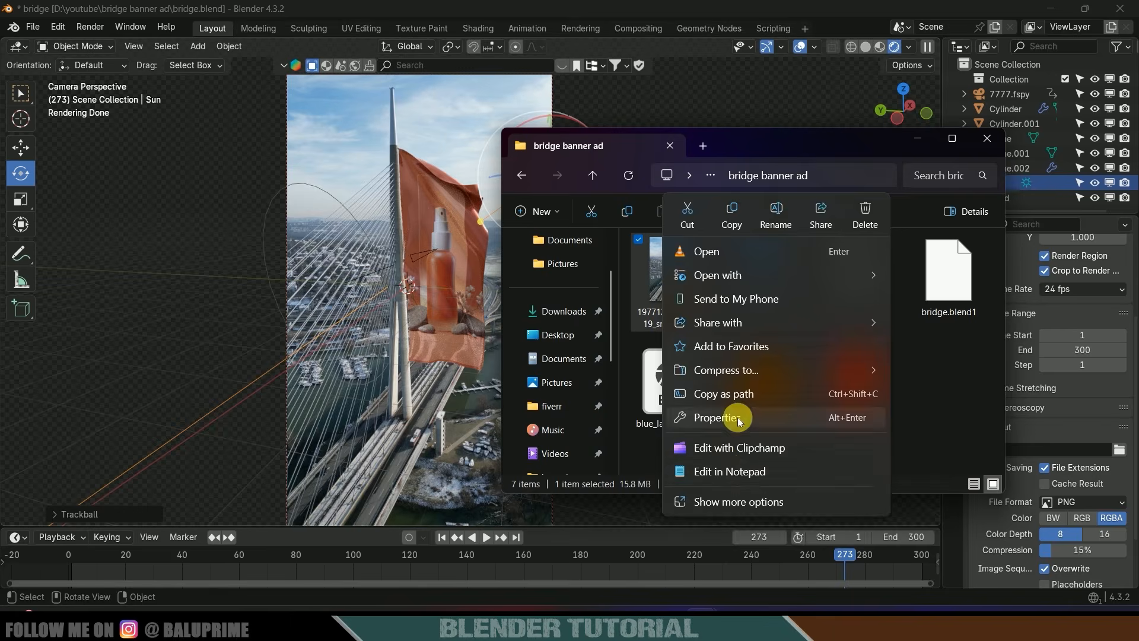
{"action": "left_click", "coordinate": [739, 419]}
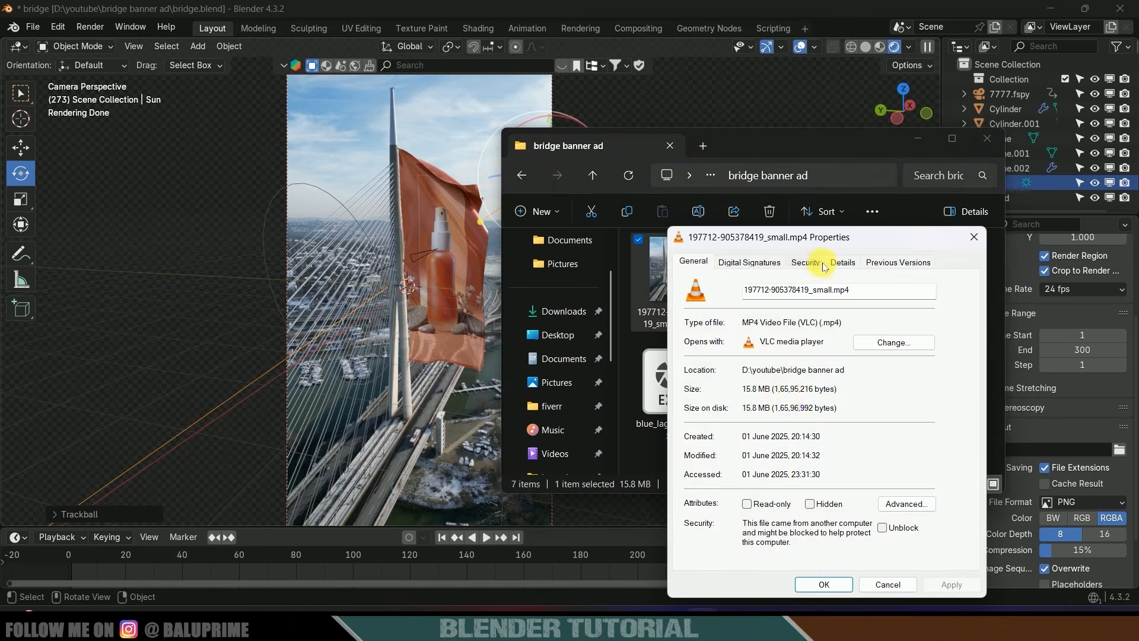
{"action": "left_click", "coordinate": [840, 263]}
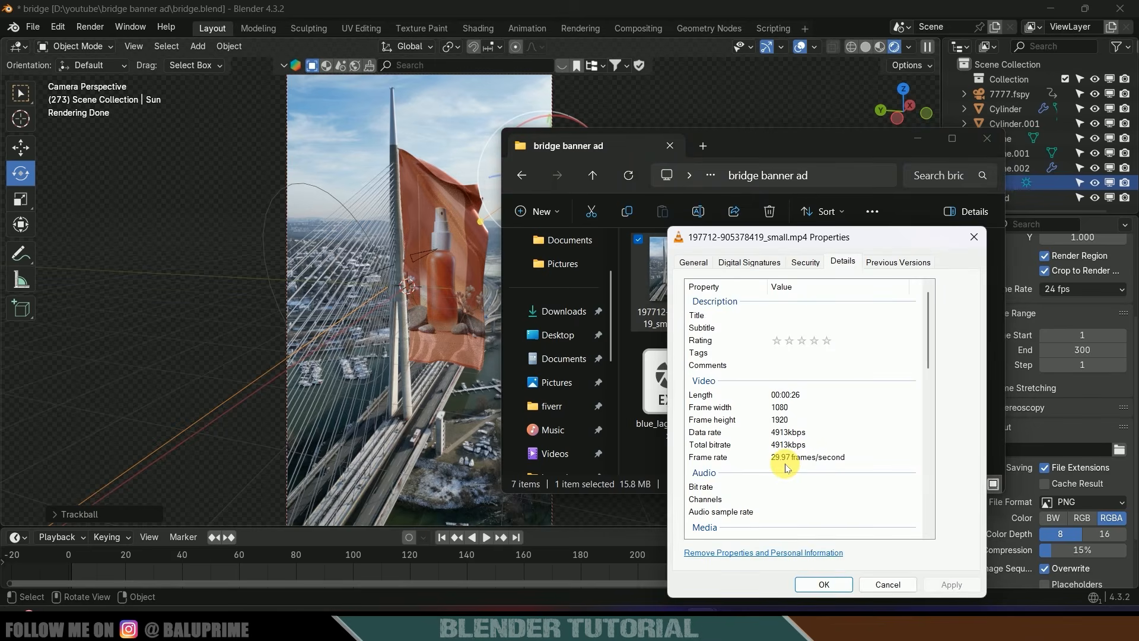
{"action": "left_click", "coordinate": [973, 237]}
{"action": "left_click", "coordinate": [917, 138]}
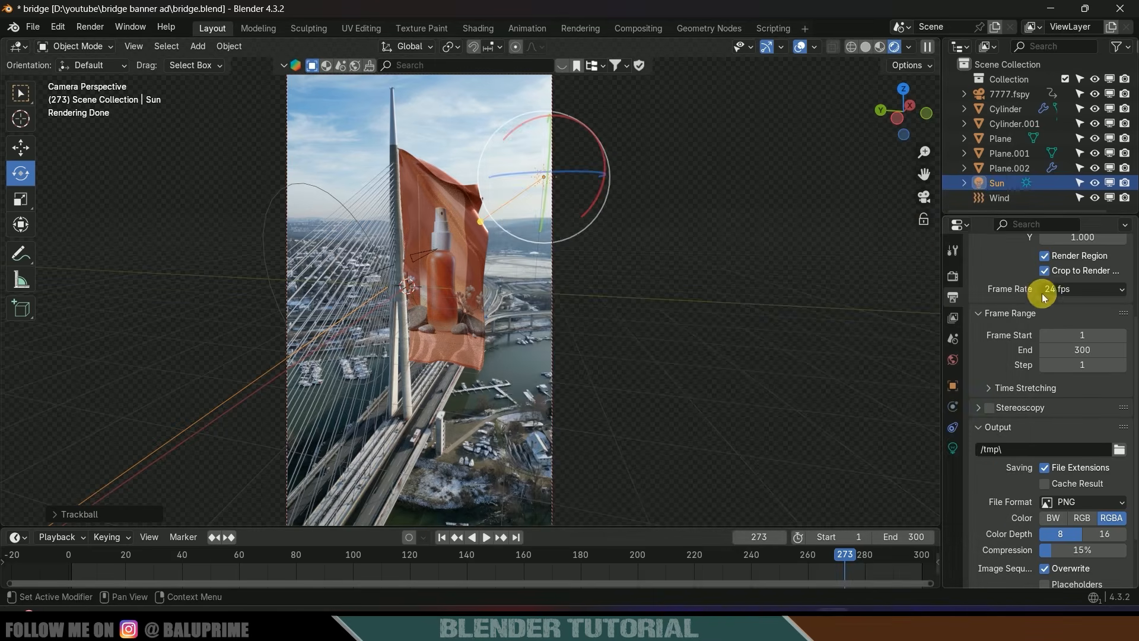
Set the output frame rate to 30 fps.
{"action": "left_click", "coordinate": [1061, 288]}
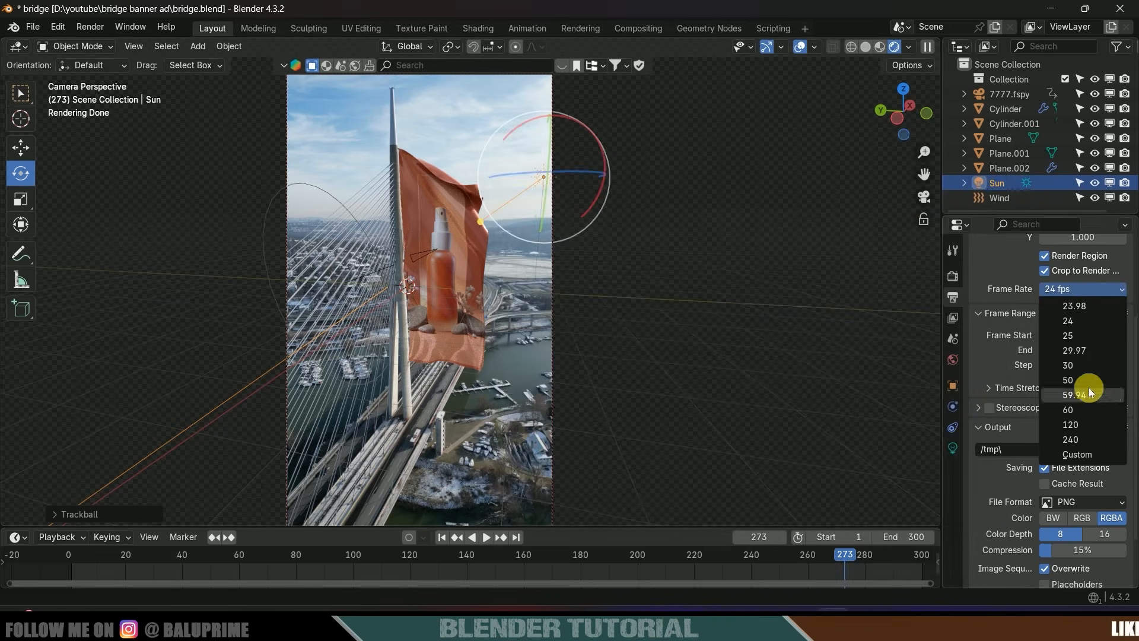
{"action": "left_click", "coordinate": [1077, 363]}
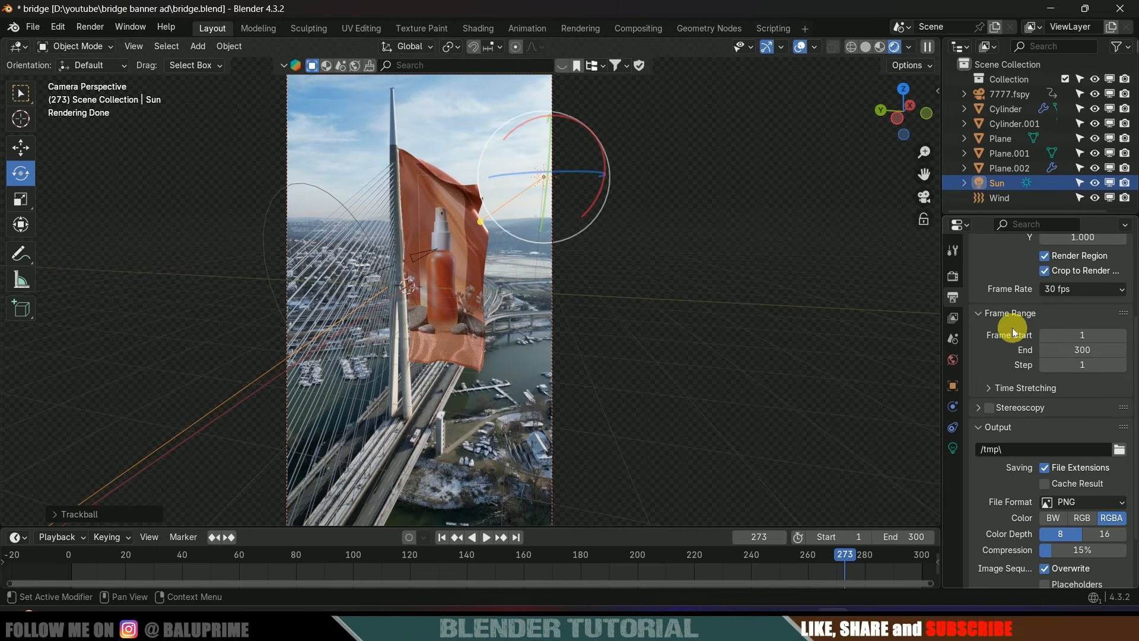
Direct the render output into the D:\youtube\bridge banner ad folder and use the PNG file format with RGBA color.
{"action": "scroll", "coordinate": [1011, 326], "scroll_direction": "down", "scroll_amount": 3}
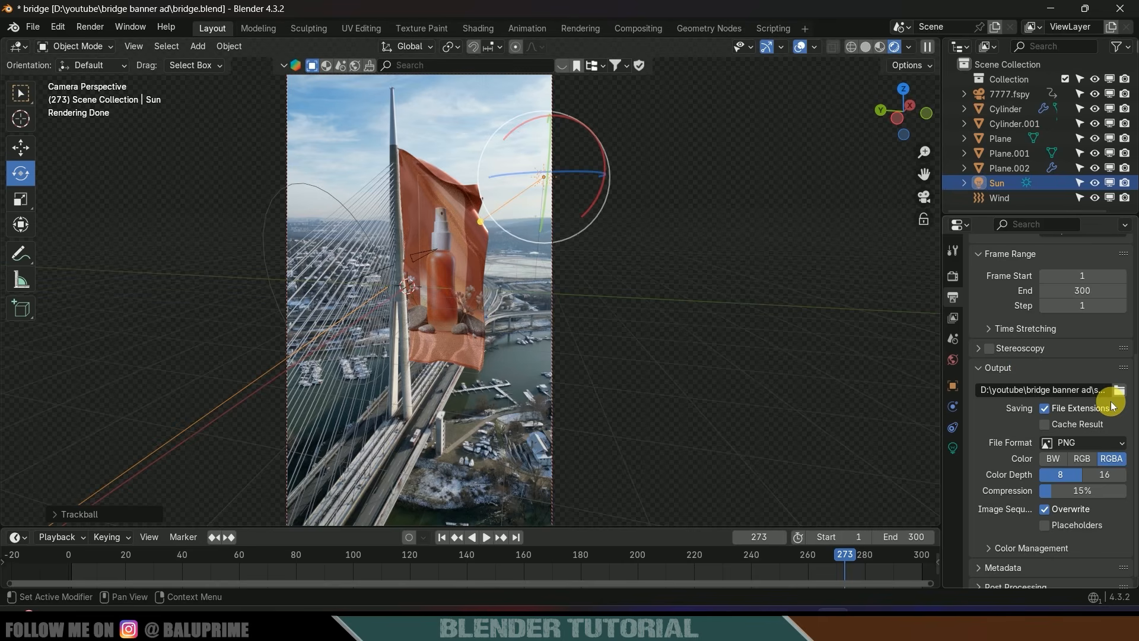
{"action": "scroll", "coordinate": [999, 448], "scroll_direction": "down", "scroll_amount": 1}
{"action": "left_click", "coordinate": [1082, 433]}
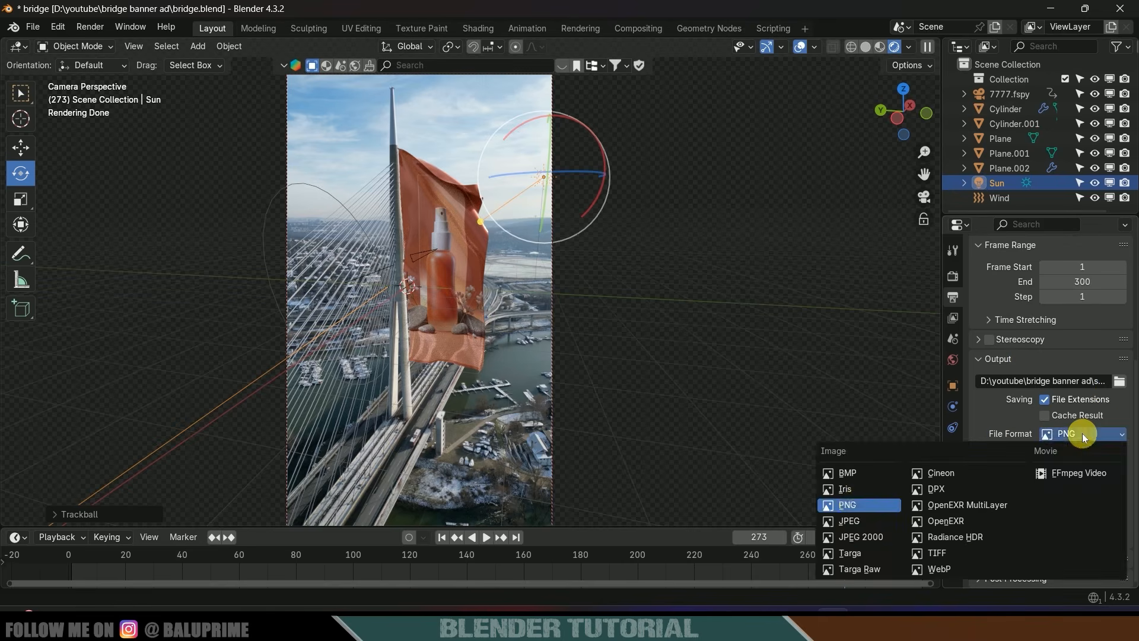
{"action": "left_click", "coordinate": [853, 504]}
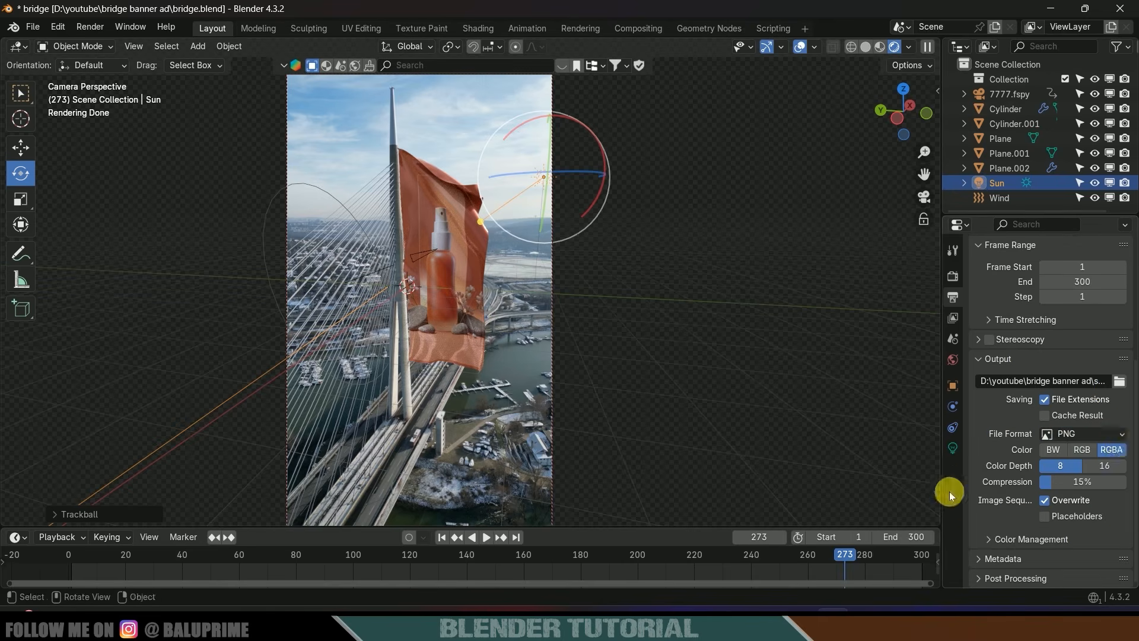
{"action": "left_click", "coordinate": [1120, 450]}
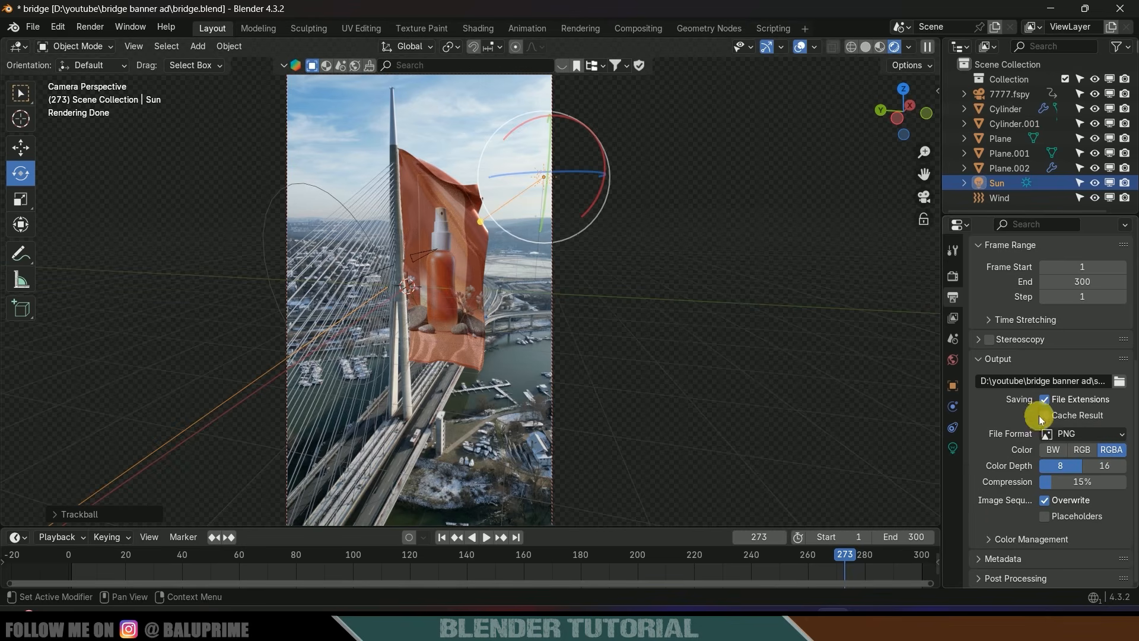
Play the banner animation in the rendered camera view.
{"action": "left_click", "coordinate": [90, 27]}
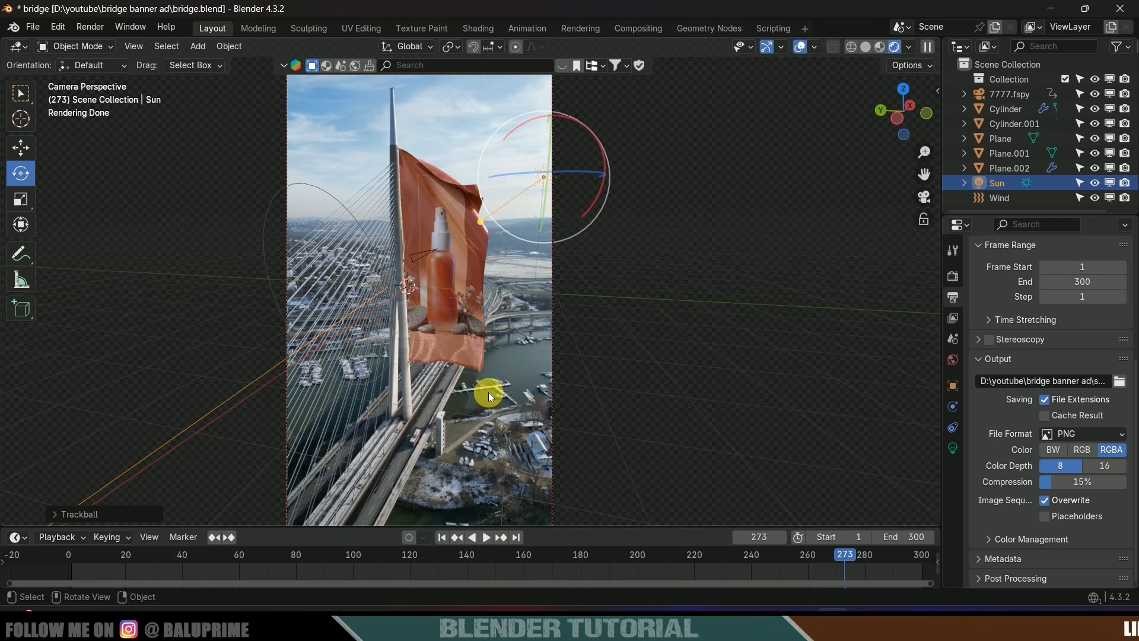
{"action": "key", "text": "space"}
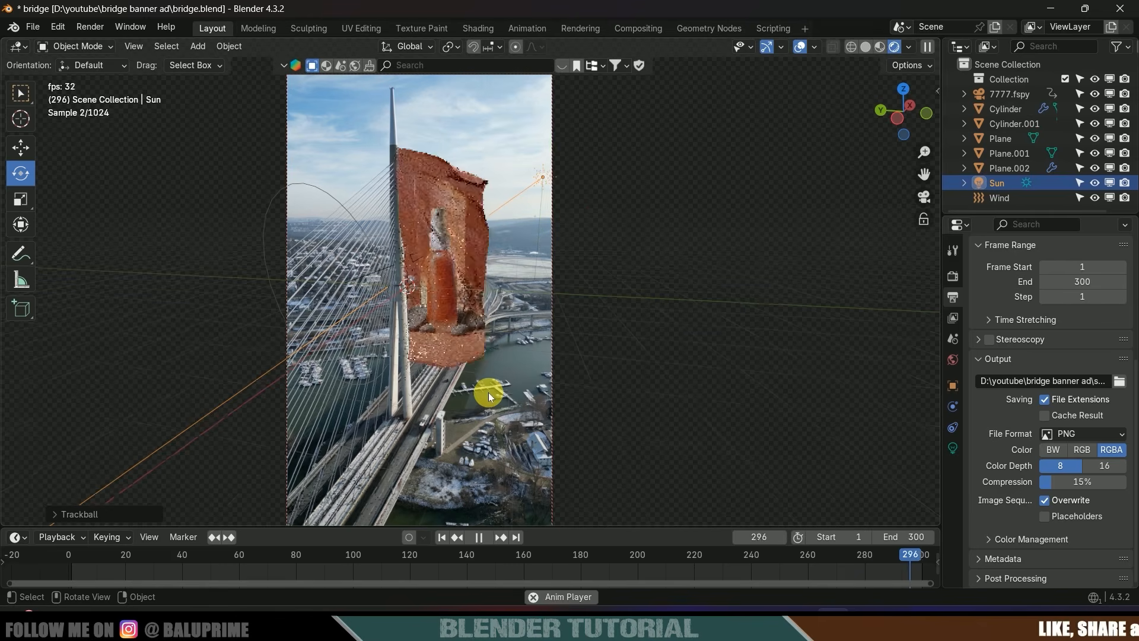